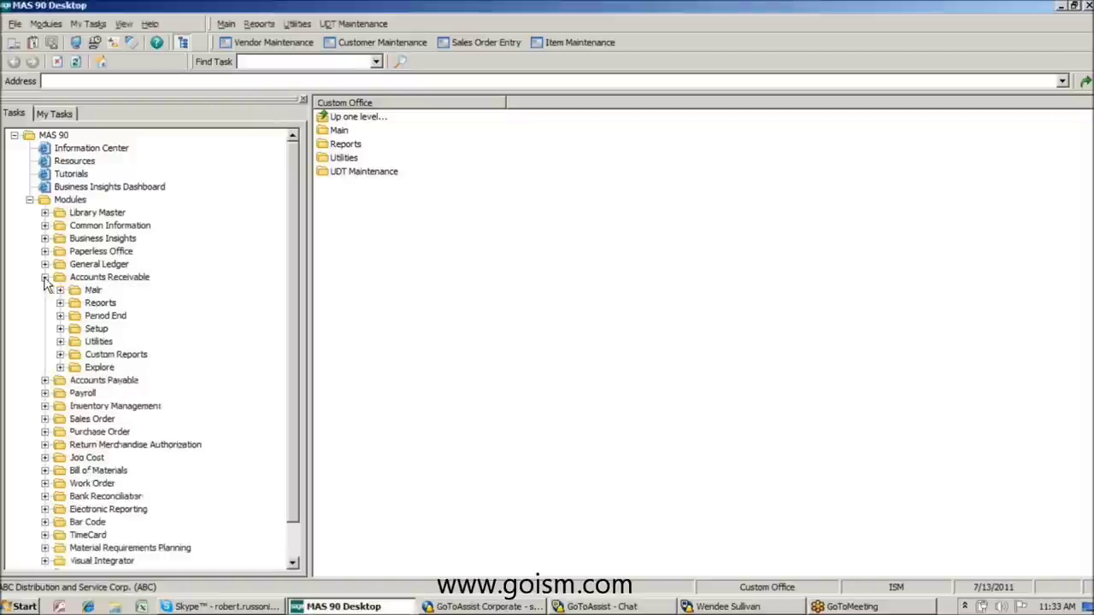
Review the Additional details of the first customer record in Accounts Receivable Customer Maintenance, and close the record.
click(60, 290)
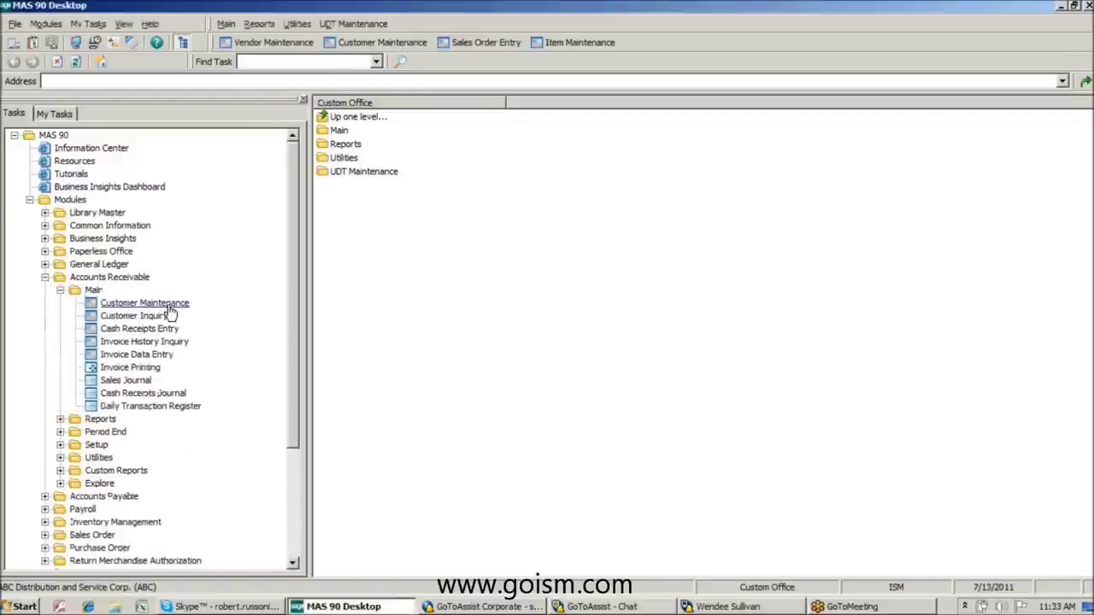
click(170, 305)
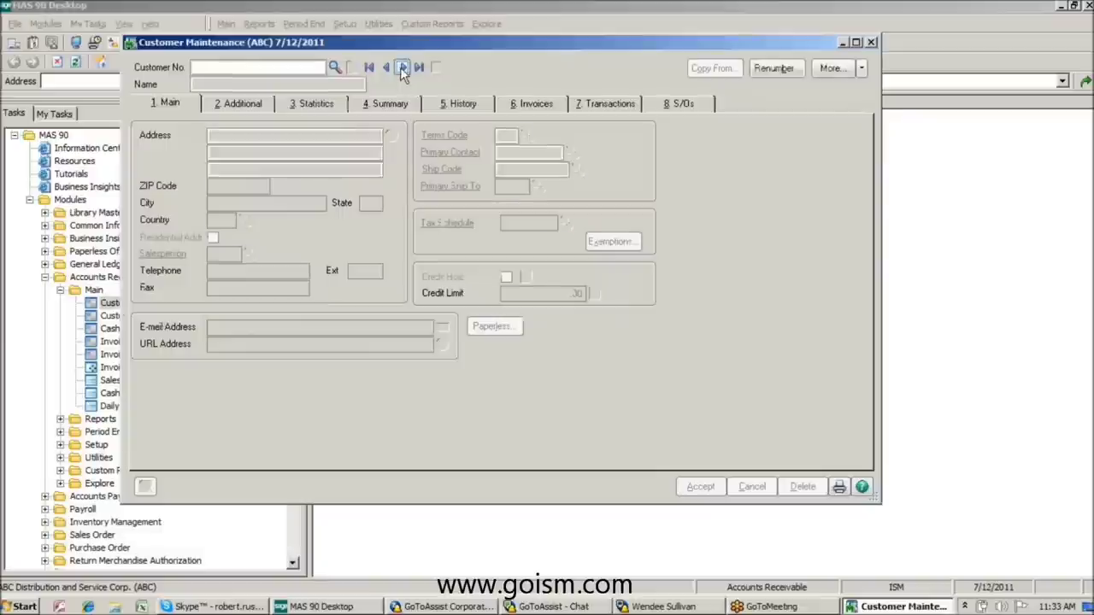
click(402, 67)
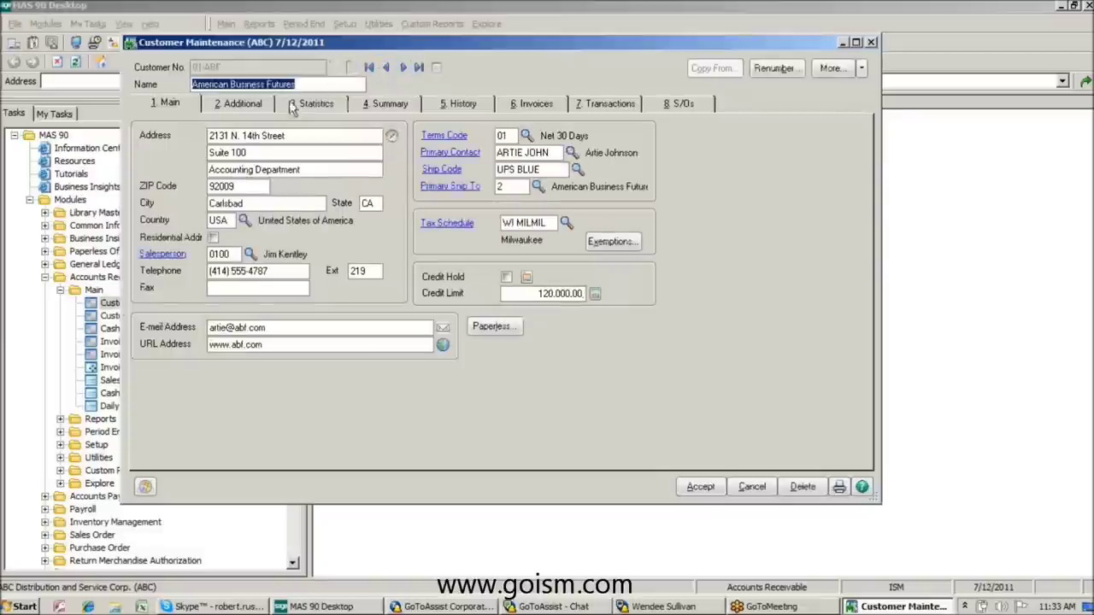
click(229, 103)
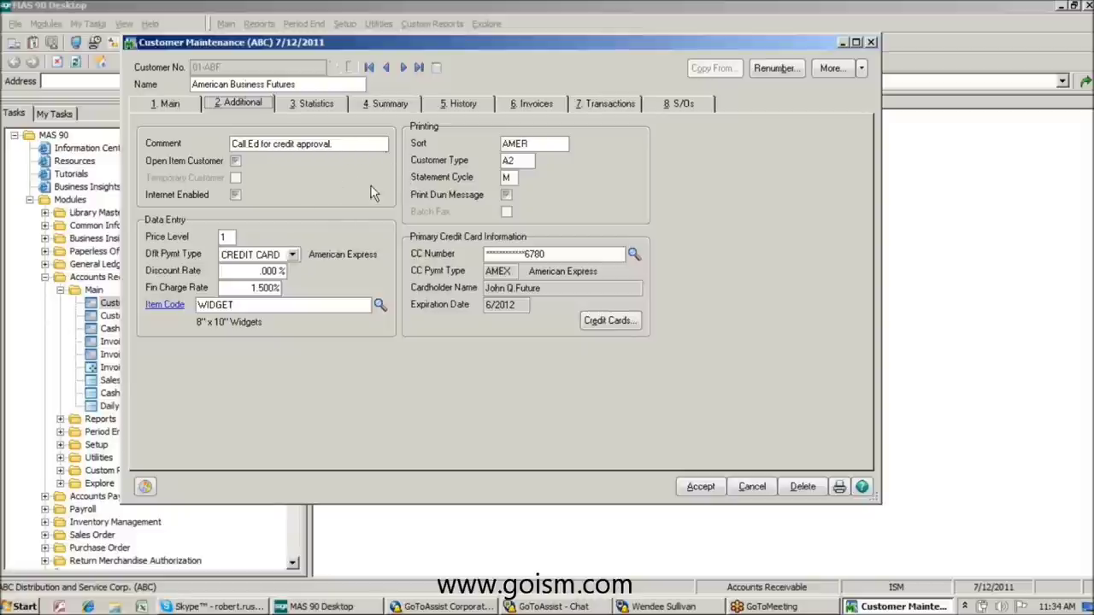
click(871, 43)
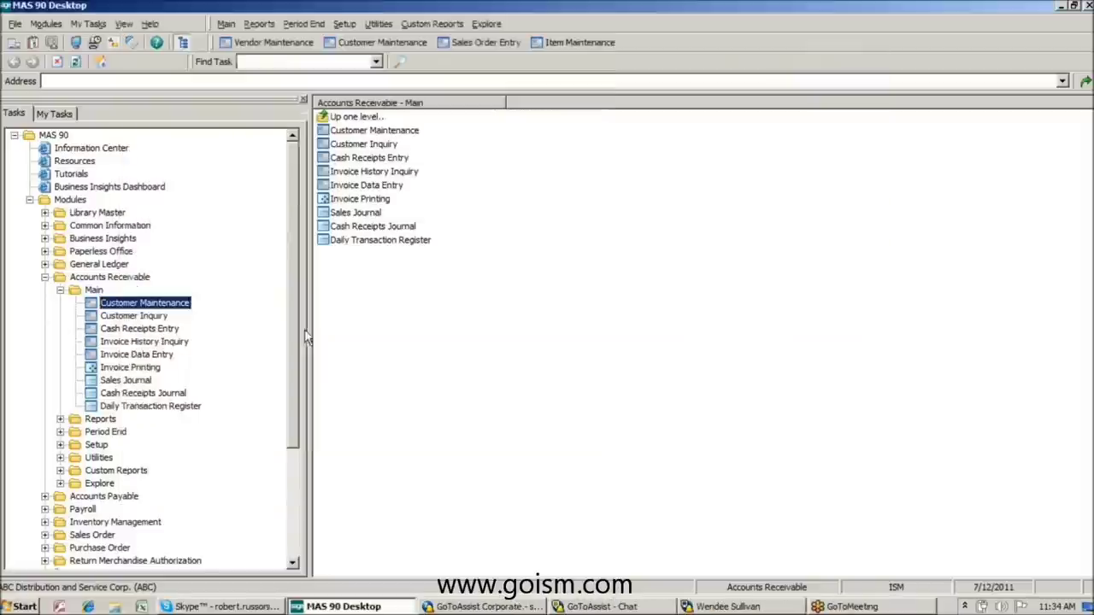
Open the AR Customer Master table for field editing in Custom Office's User-Defined Field and Table Maintenance.
drag(292, 338, 291, 348)
scroll(291, 346, down, 6)
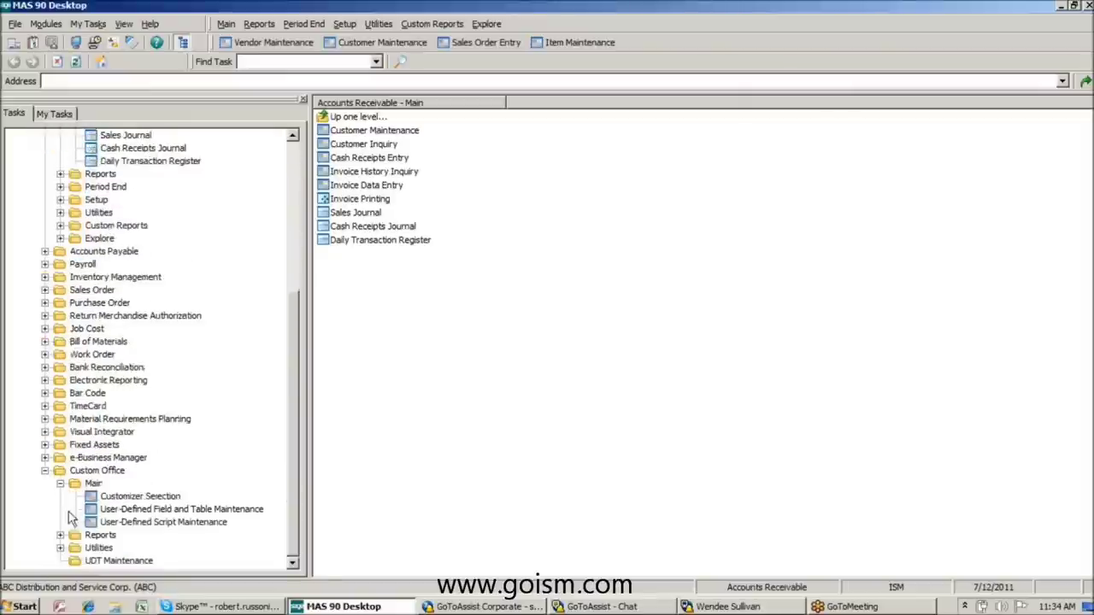
click(150, 510)
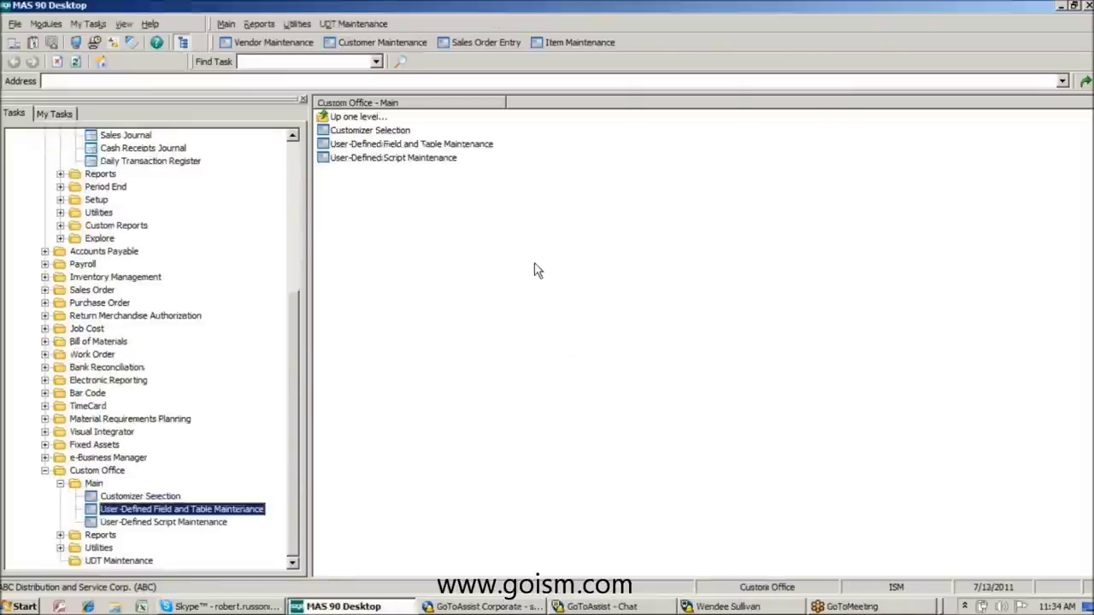
scroll(332, 255, down, 2)
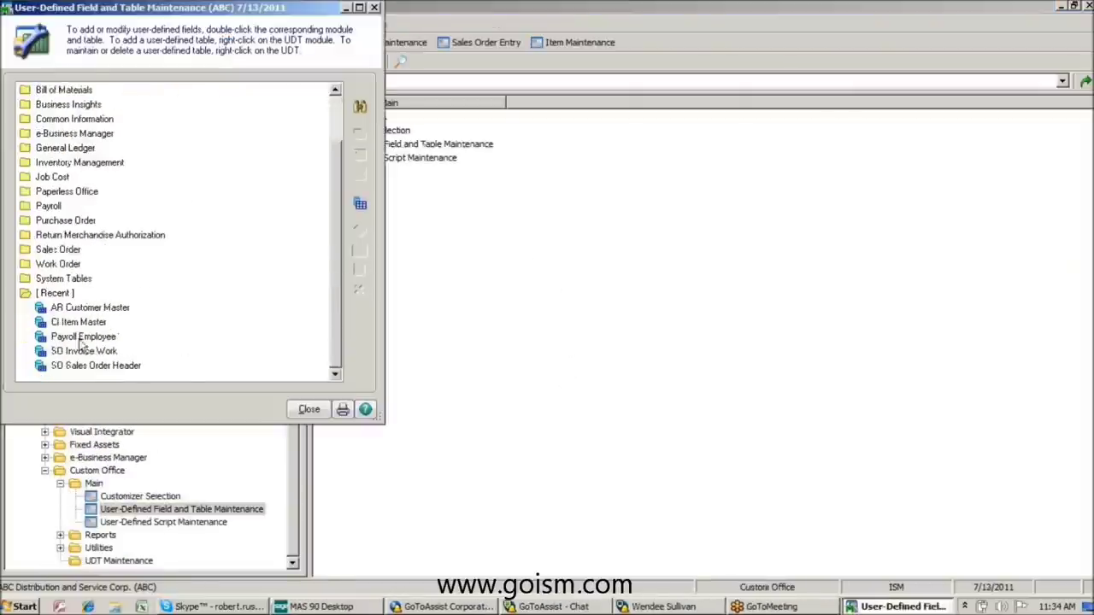
click(84, 311)
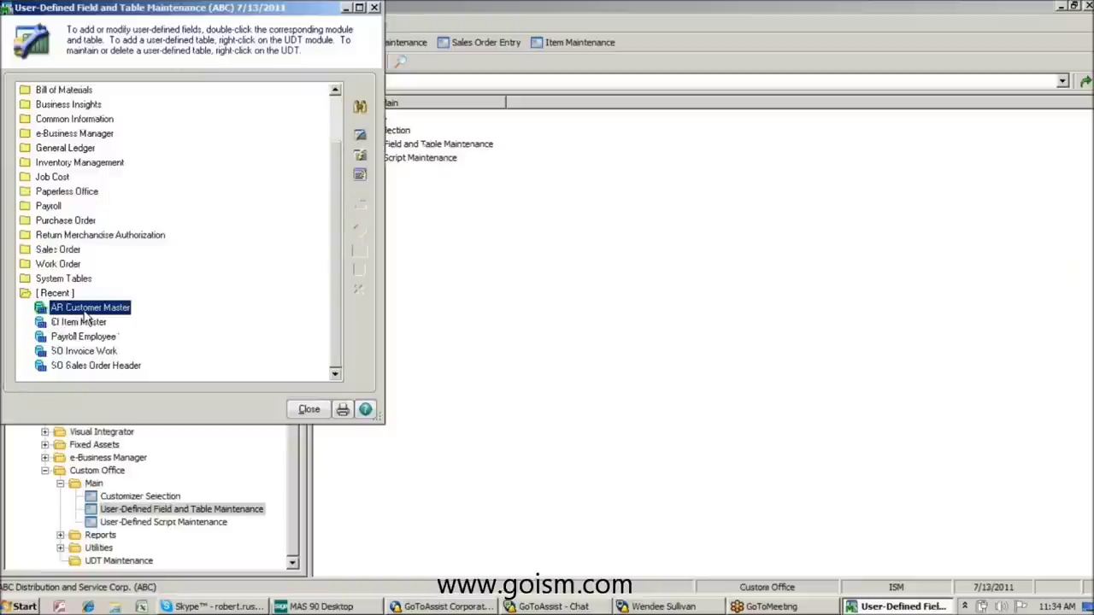
right_click(85, 313)
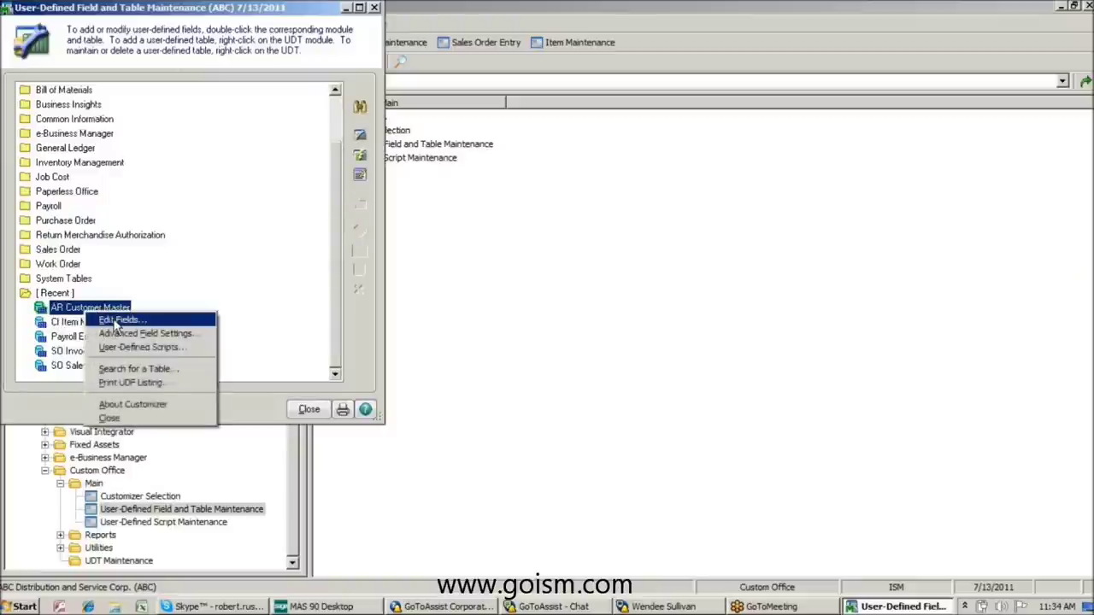
click(116, 321)
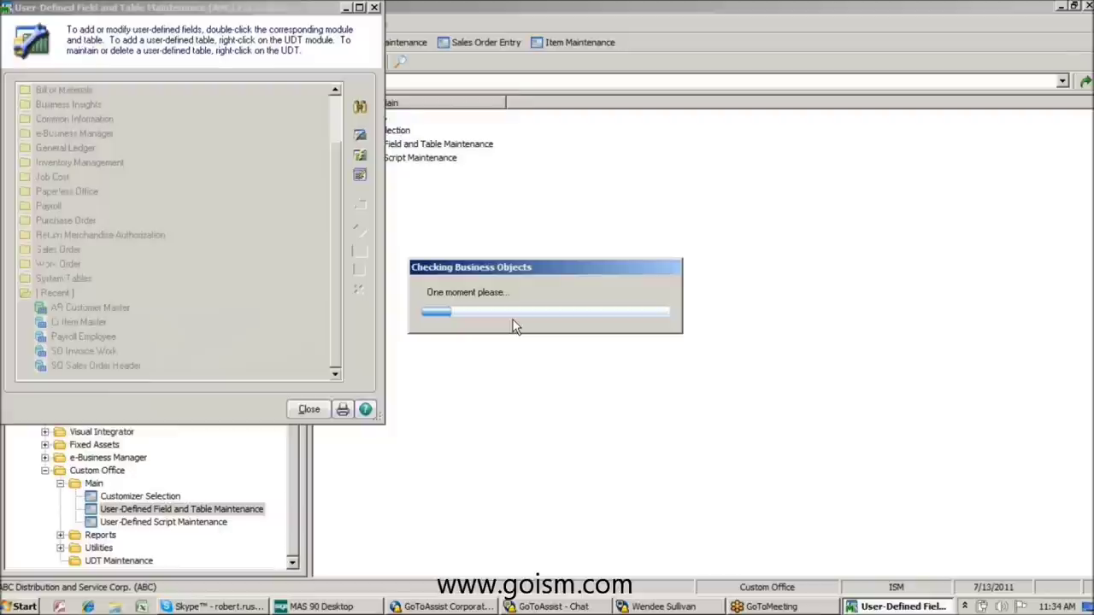
Add a manual-entry user-defined field named UDF_REGION, described as Region, with the Drop-Box control type.
click(519, 271)
text(REGION)
key(Tab)
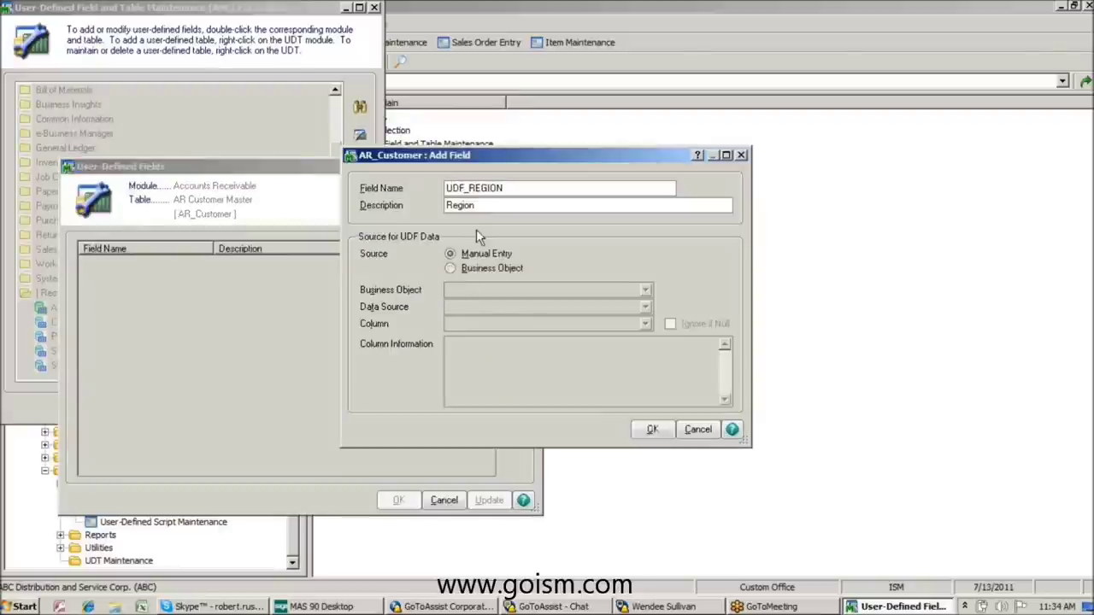
click(653, 430)
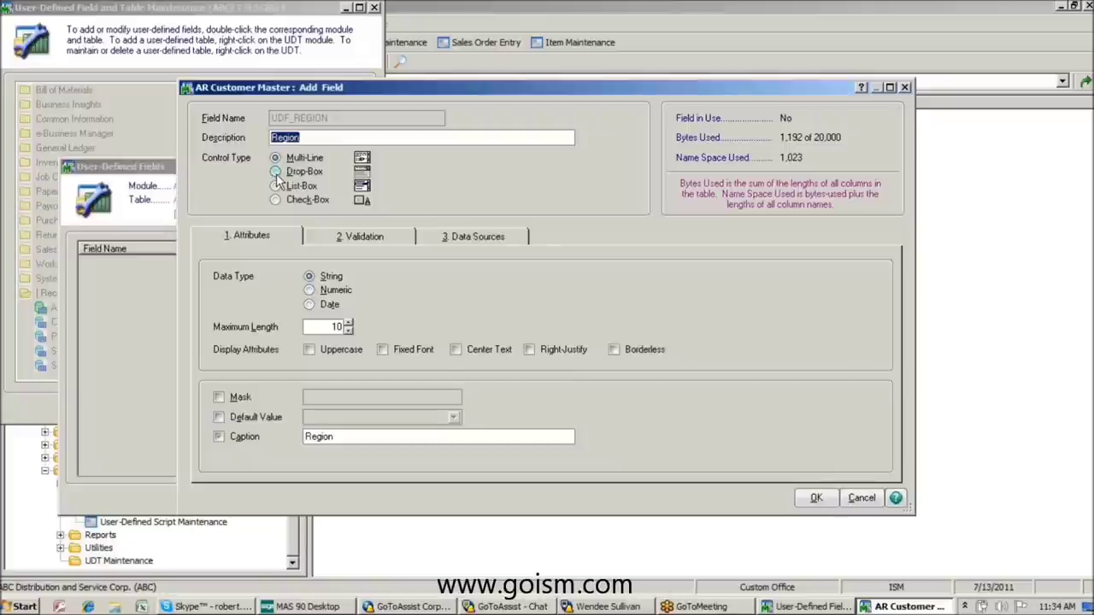
click(276, 173)
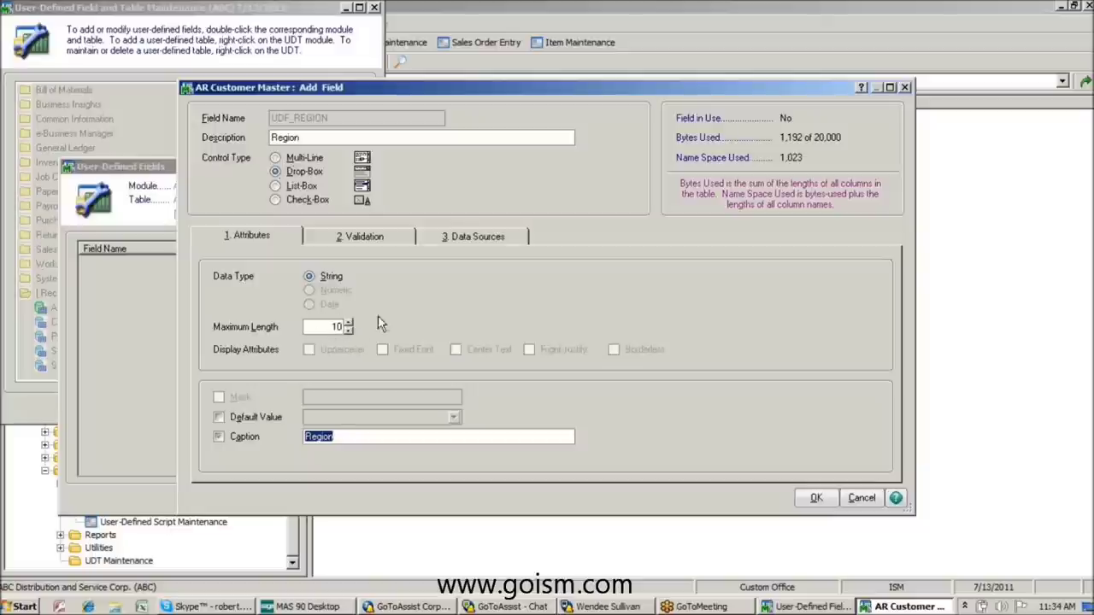
Enter North, South, East and West as the Region field's validation list and accept the field.
click(359, 240)
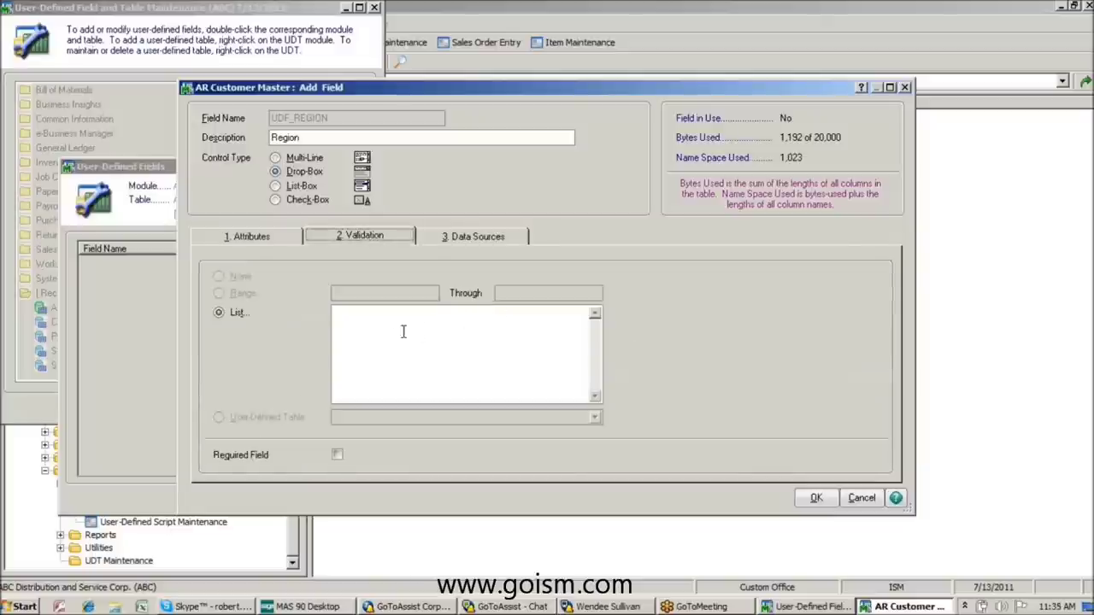
click(370, 331)
click(349, 318)
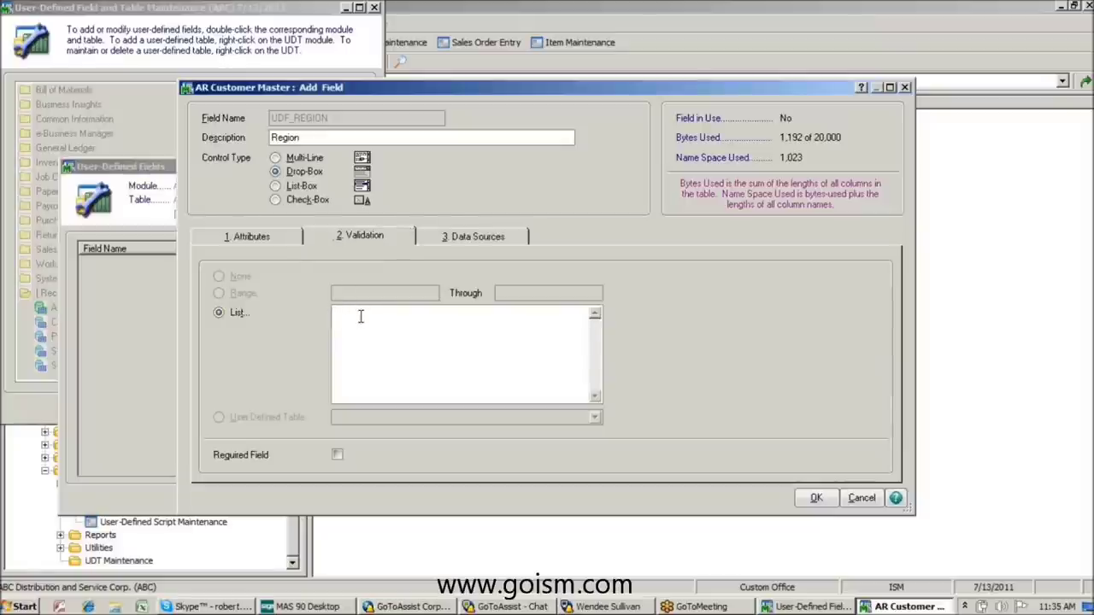
text(Nor)
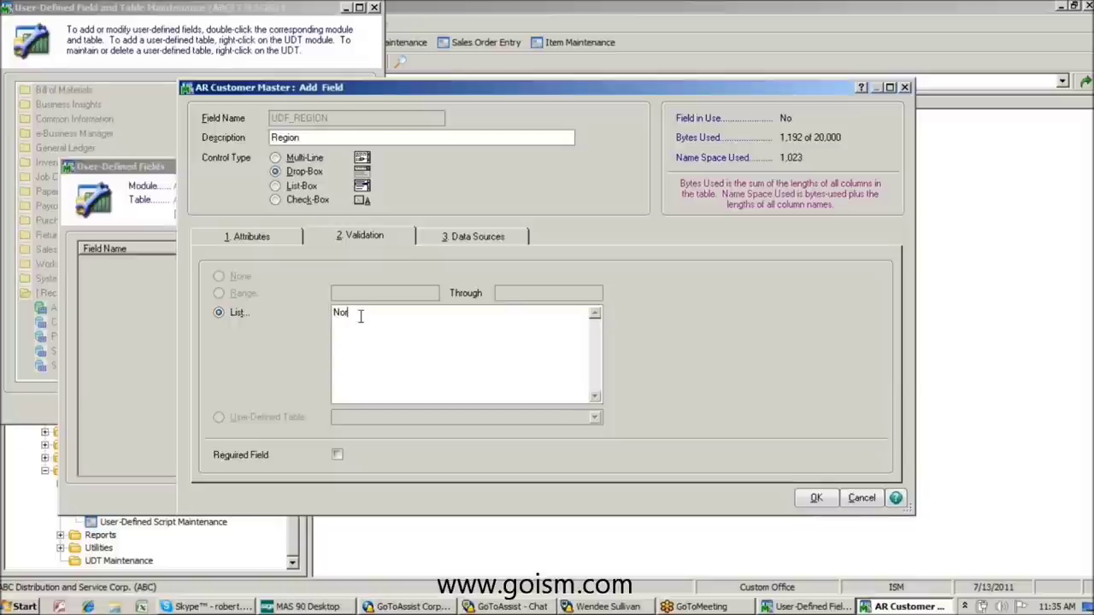
text(th South )
text(East )
text(West)
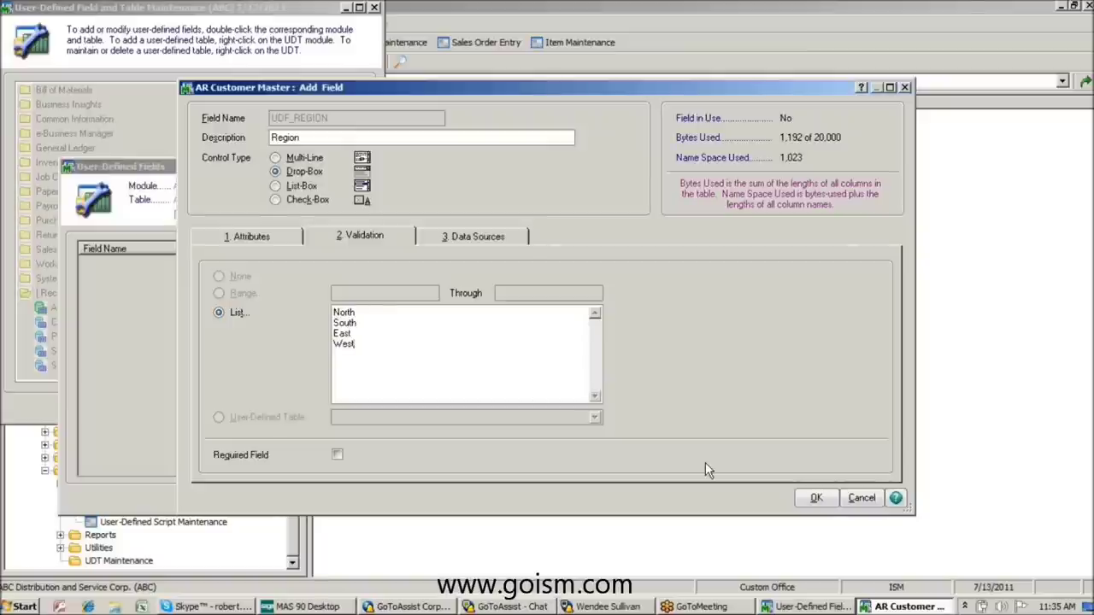
click(815, 499)
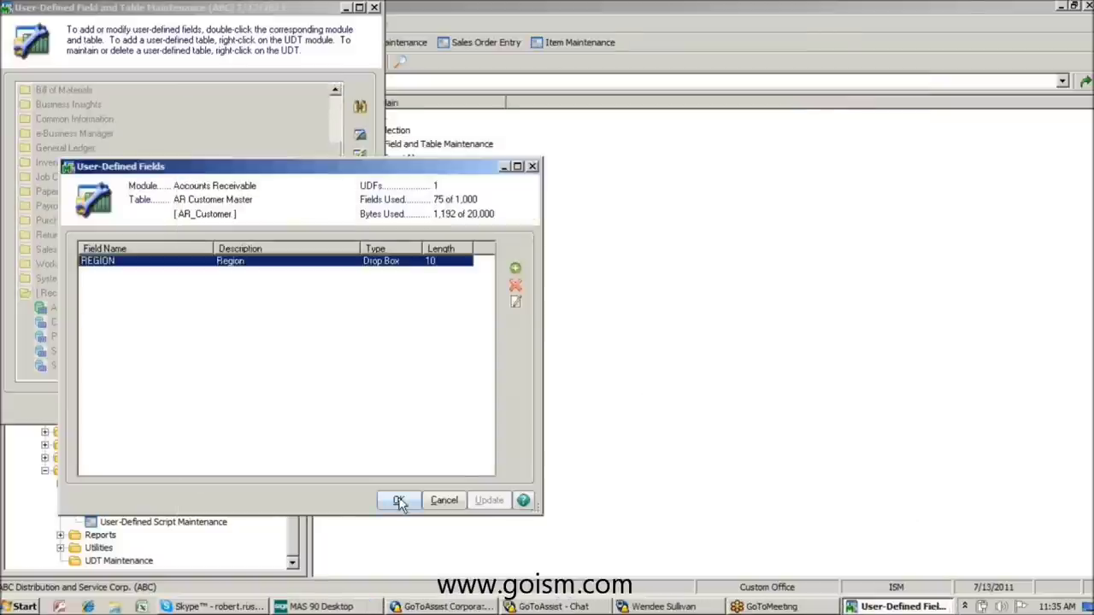
Save the user-defined fields of the customer table and close the field and table maintenance.
click(399, 502)
click(517, 262)
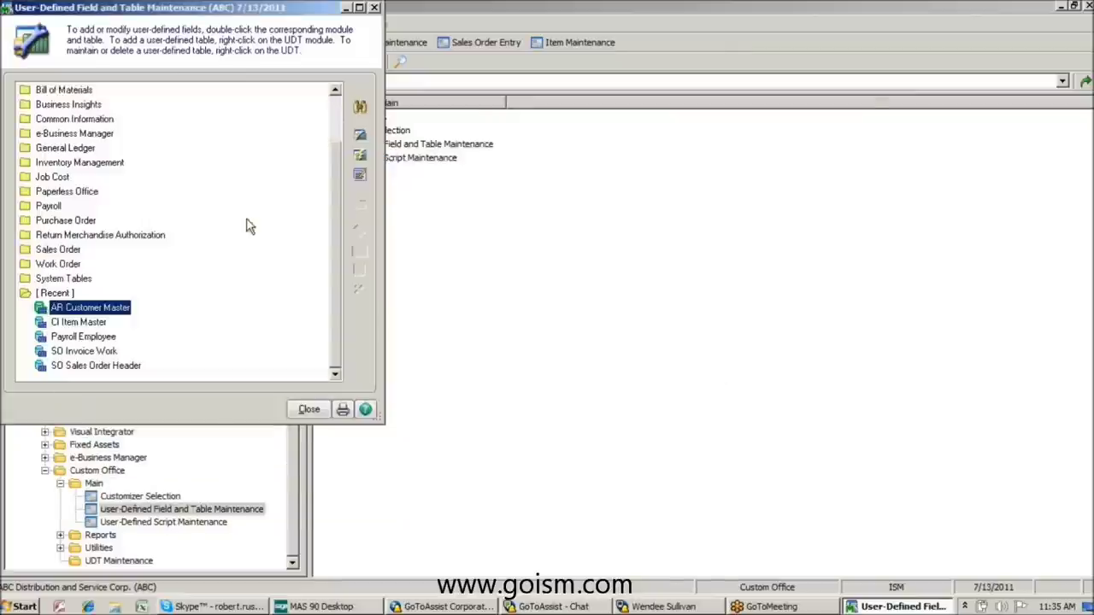
click(309, 411)
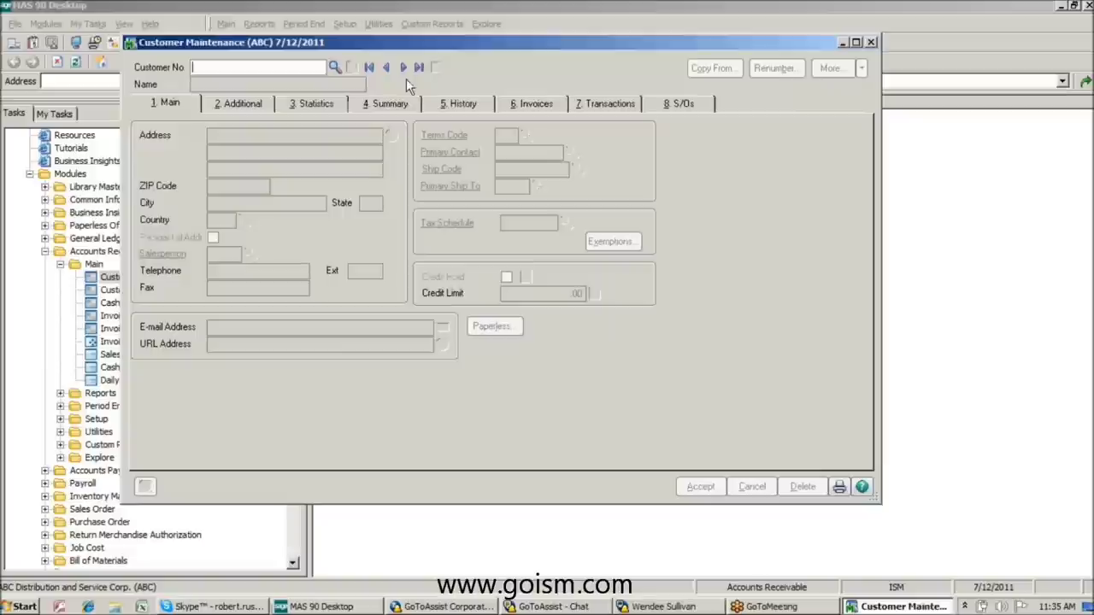
Start a new customized panel for all users and all companies from the first customer's Additional page in Customer Maintenance.
click(403, 67)
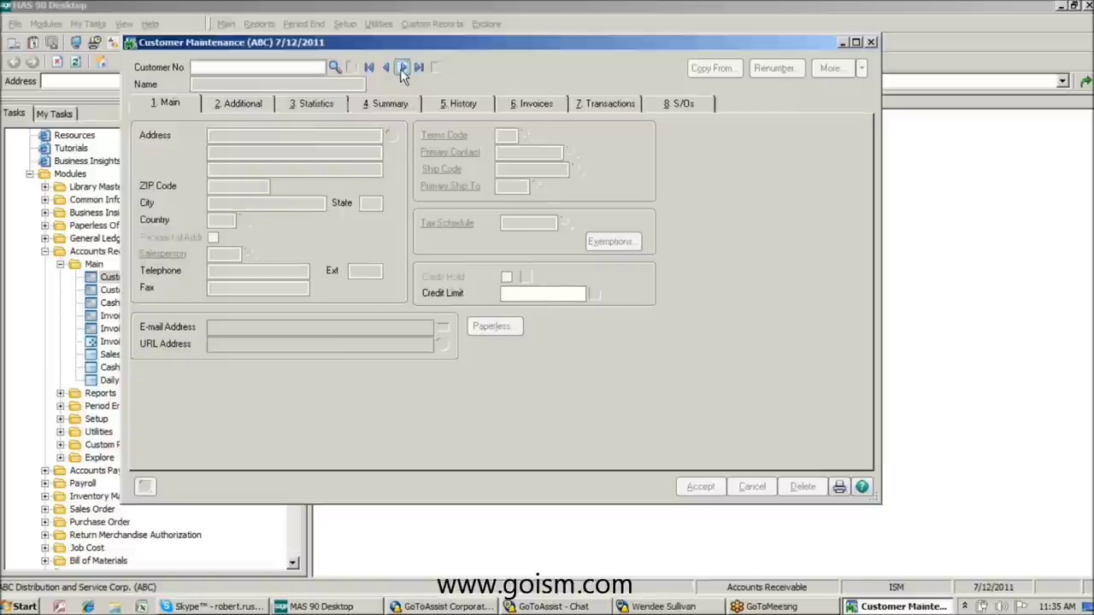
click(244, 103)
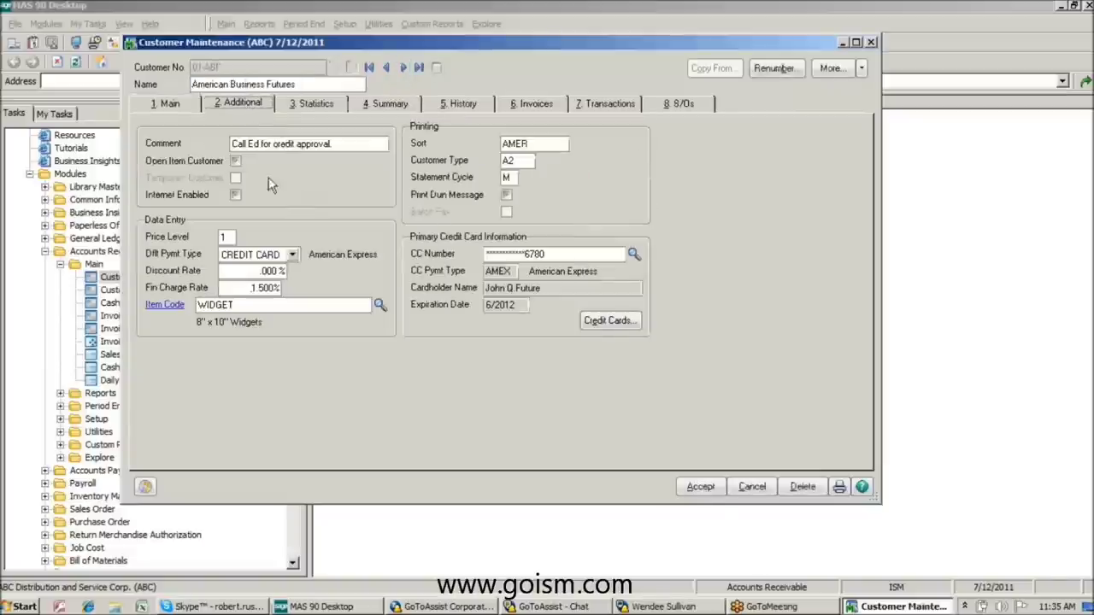
right_click(311, 188)
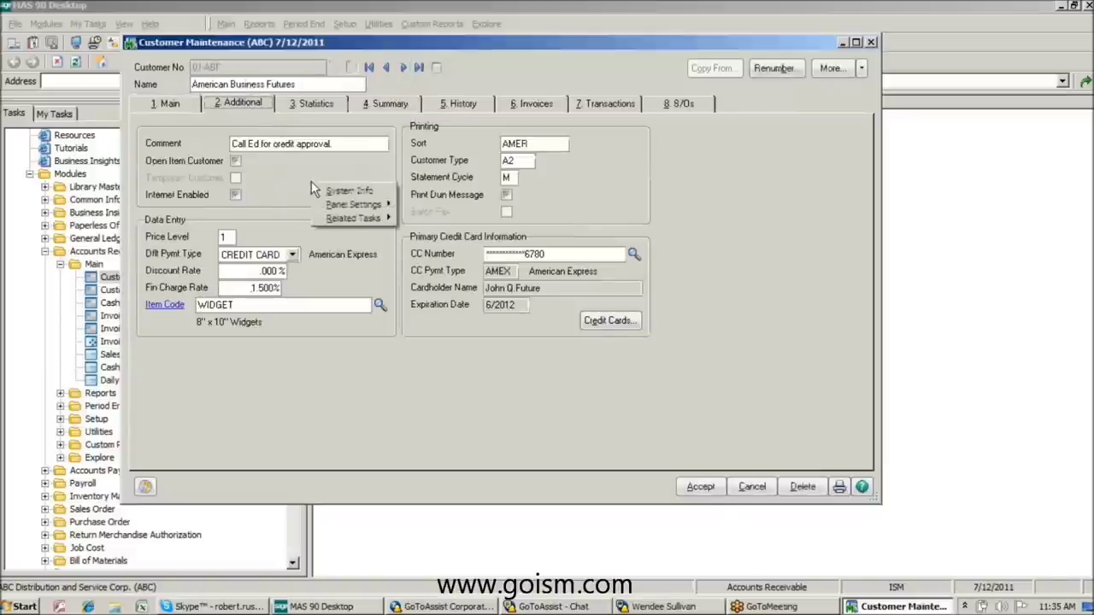
mouse_move(363, 205)
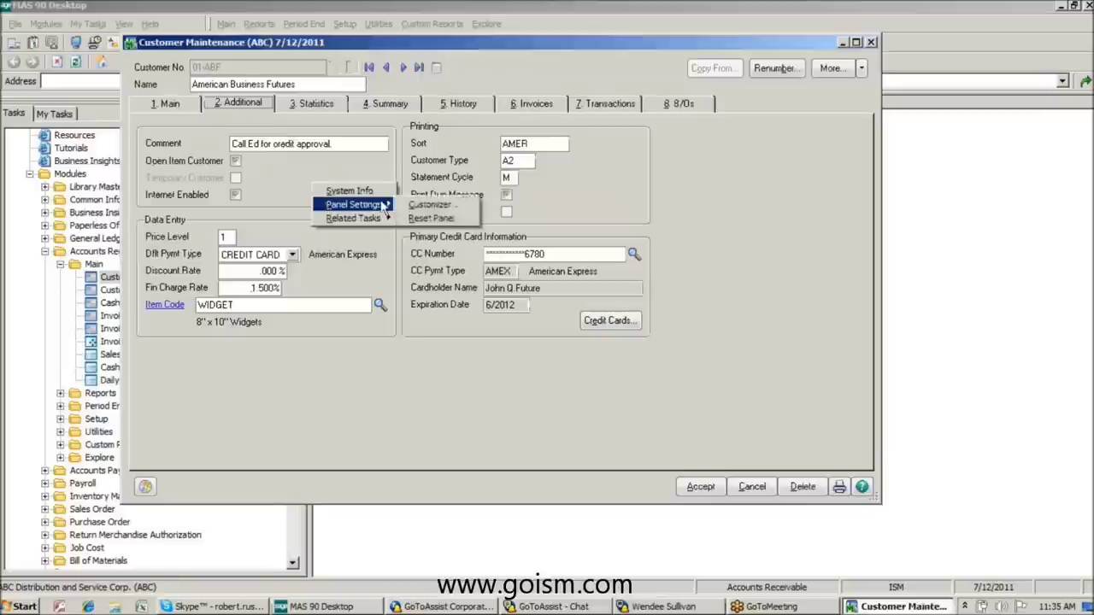
click(411, 206)
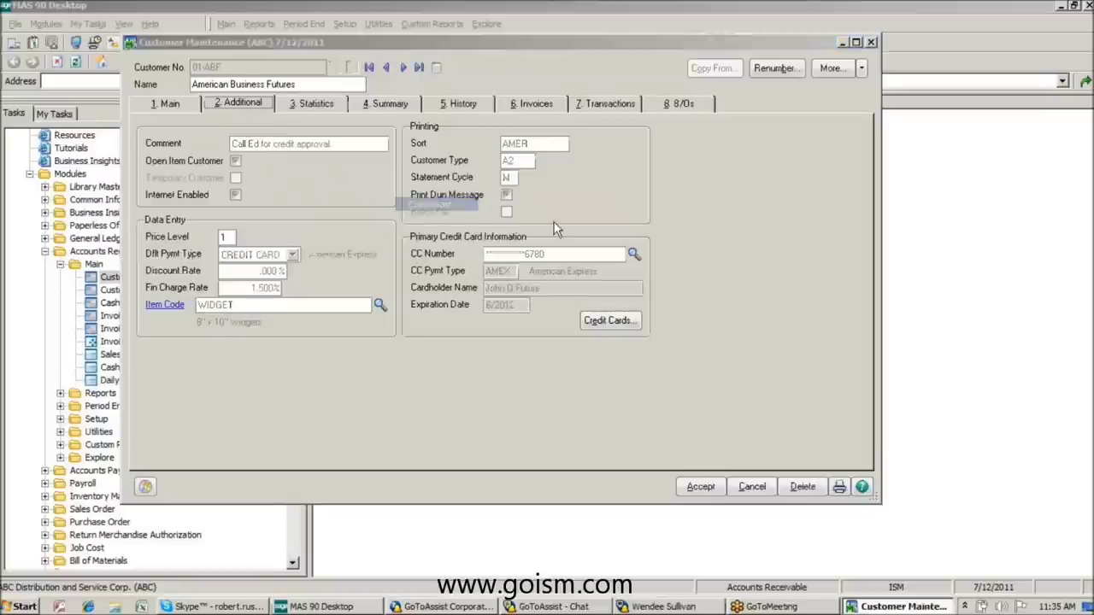
click(520, 250)
click(521, 267)
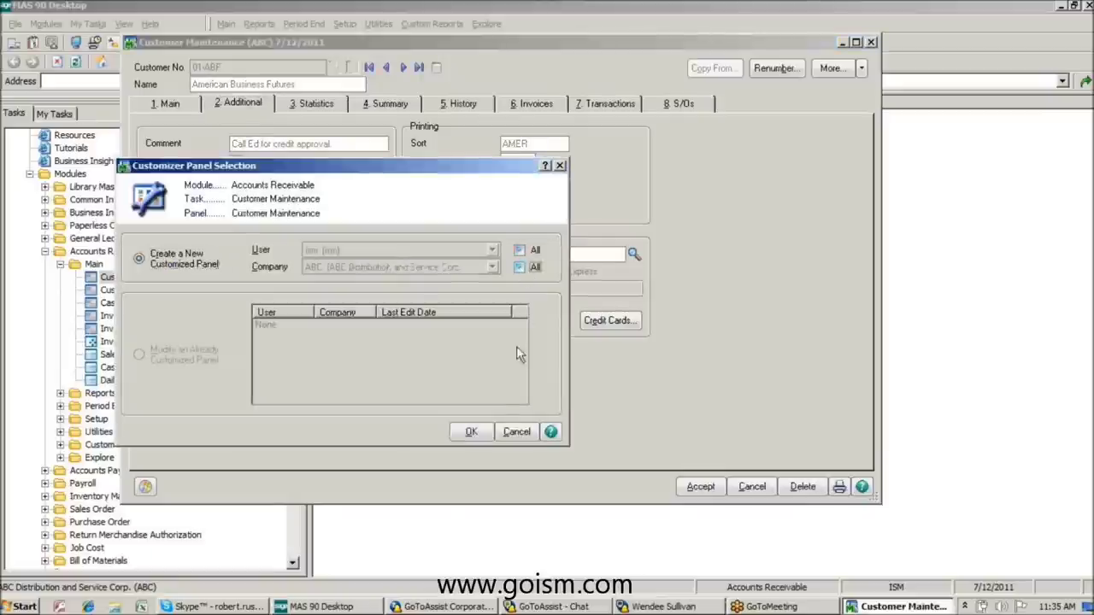
click(469, 433)
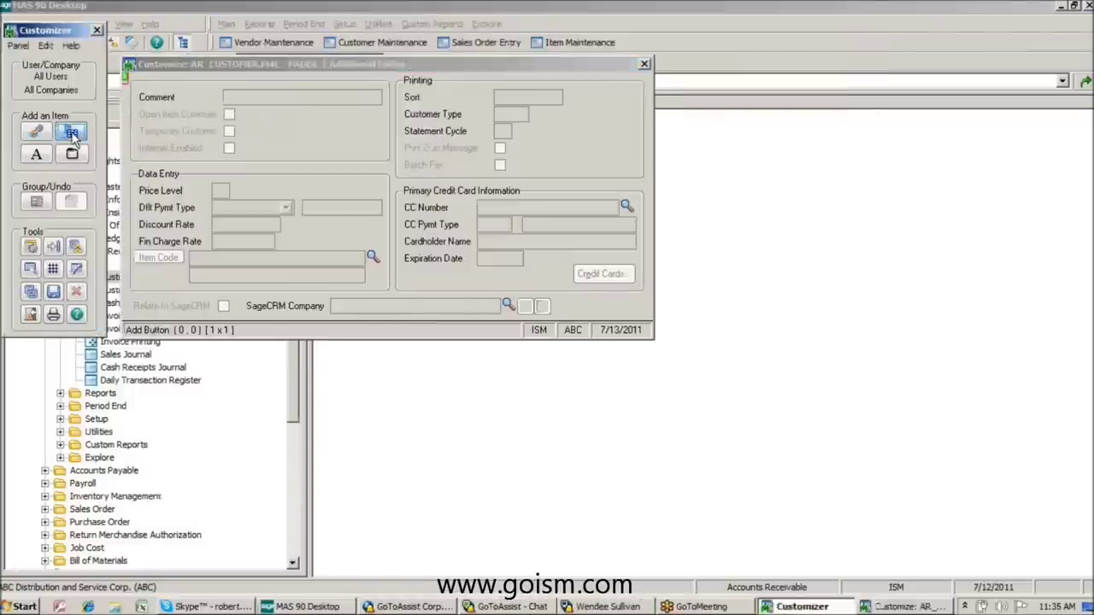
Place the Region field on the Additional panel beside the customer checkboxes, in an area 12 columns by 4 rows.
drag(315, 138, 382, 186)
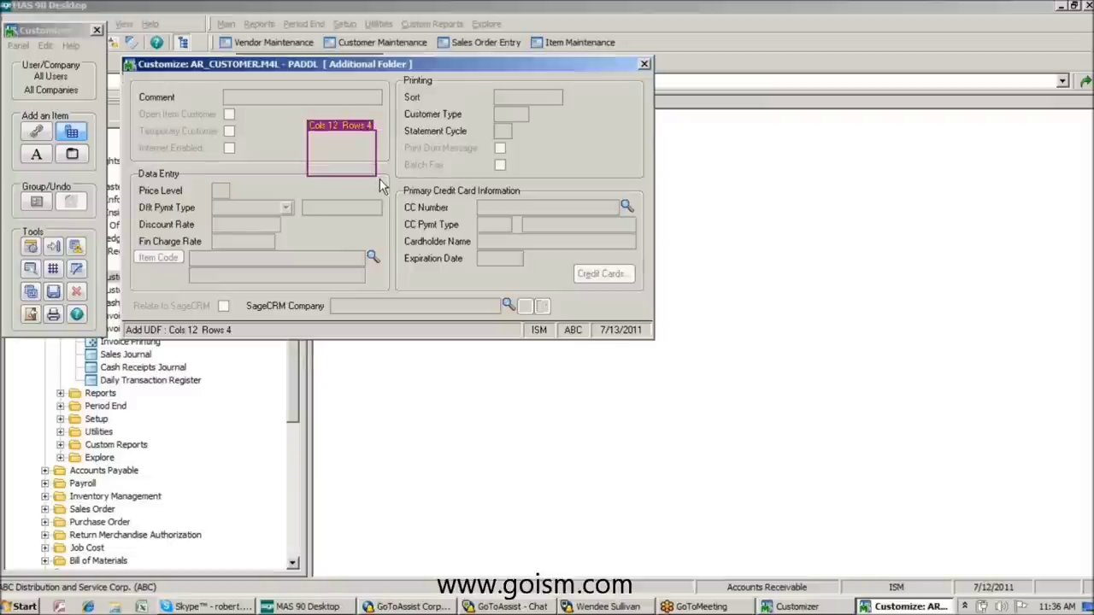
drag(380, 181, 380, 180)
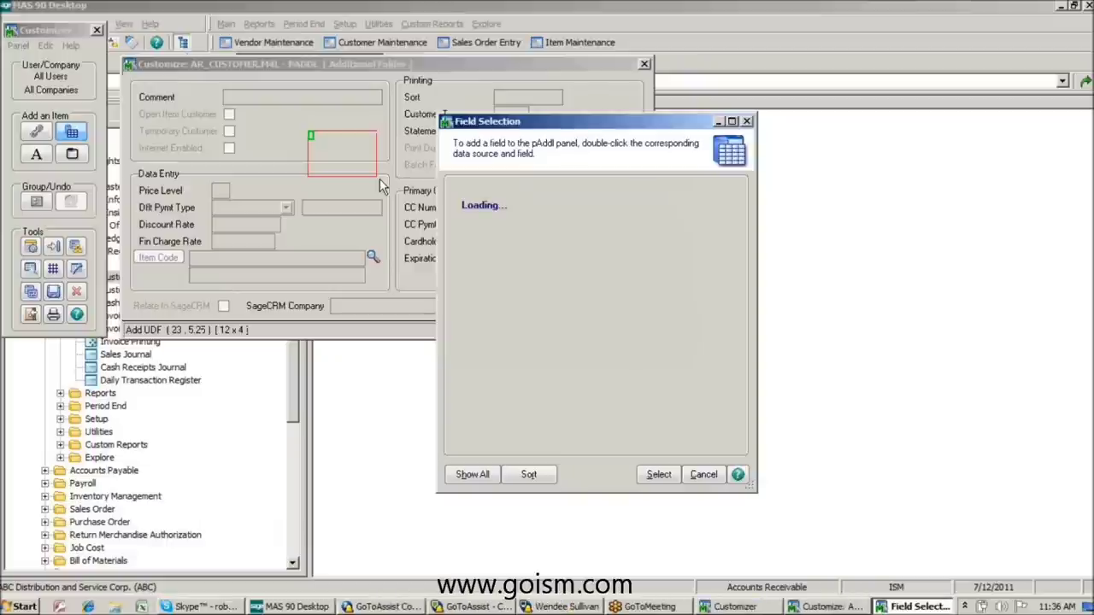
click(666, 478)
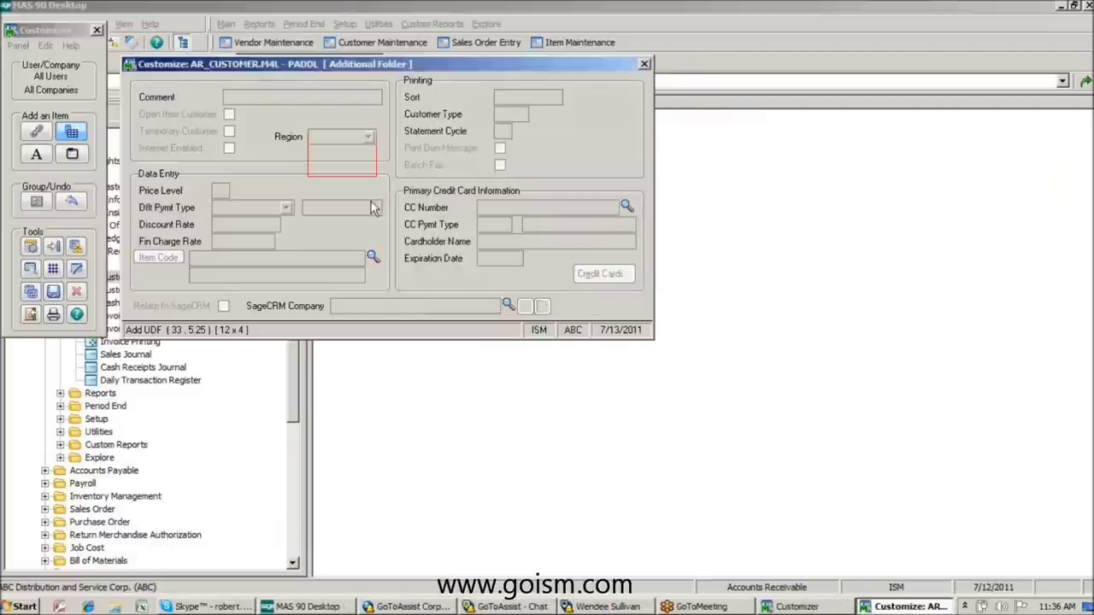
Save the customizations of the Additional panel and close the panel customizer.
click(647, 63)
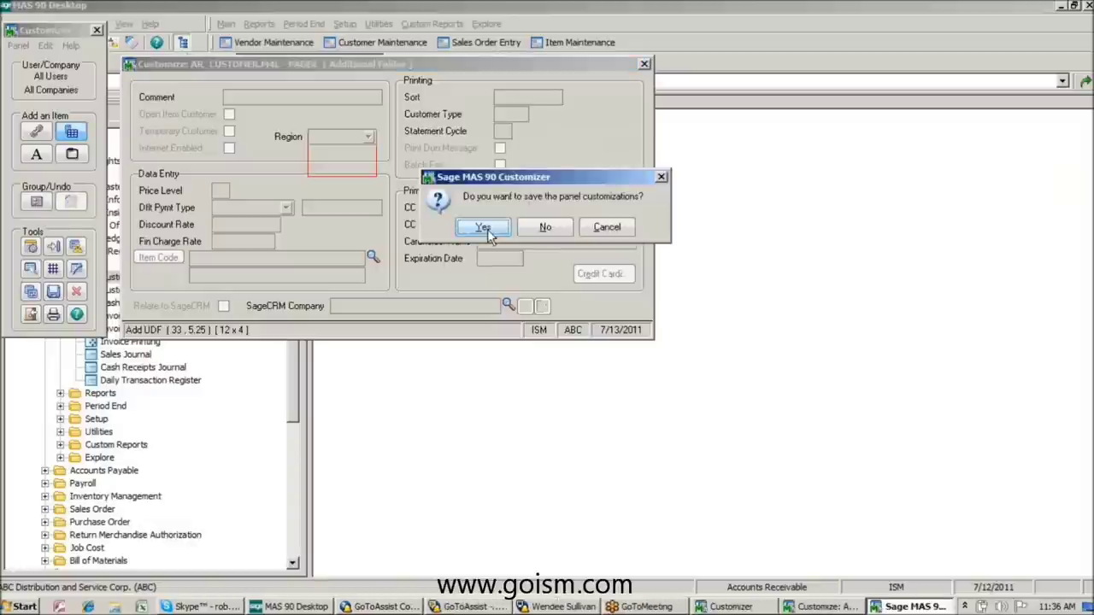
click(483, 228)
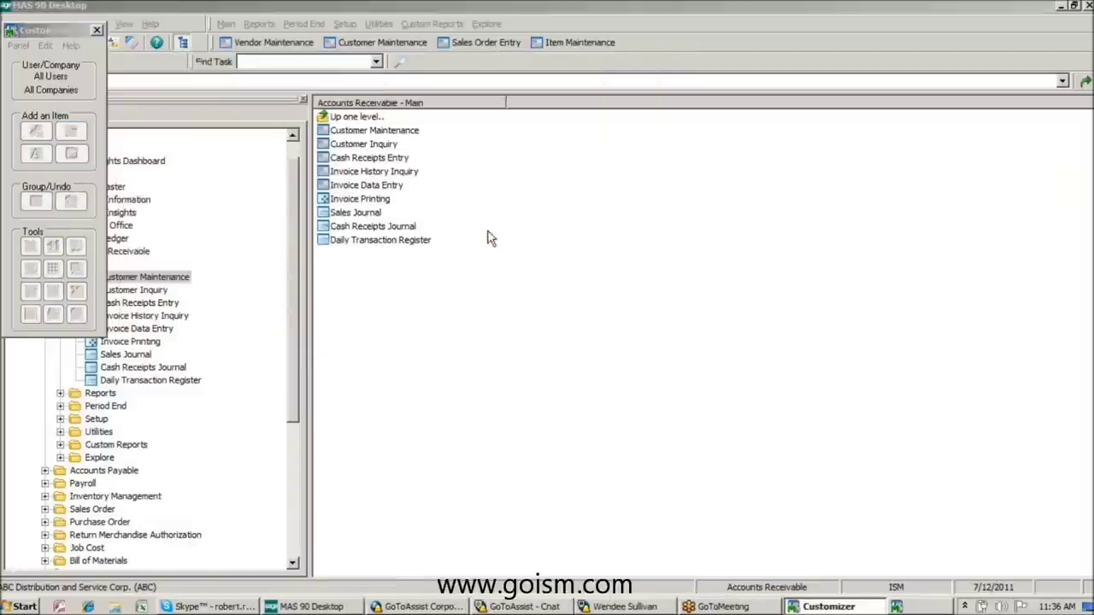
click(655, 63)
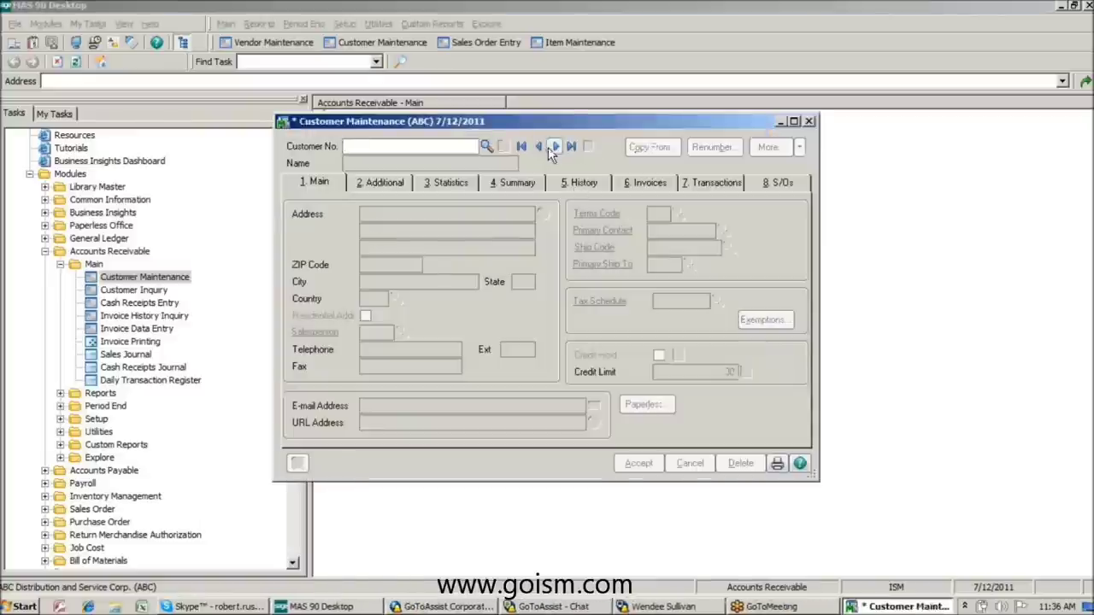
Set the first customer's Region to North on the Additional page, accept the record and close Customer Maintenance.
click(556, 149)
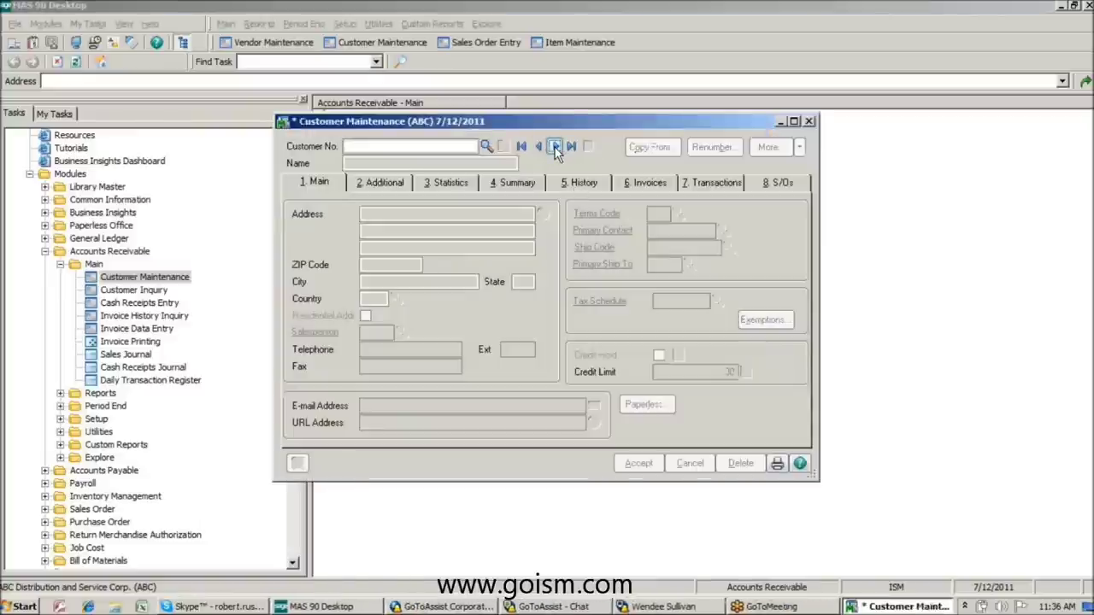
click(370, 184)
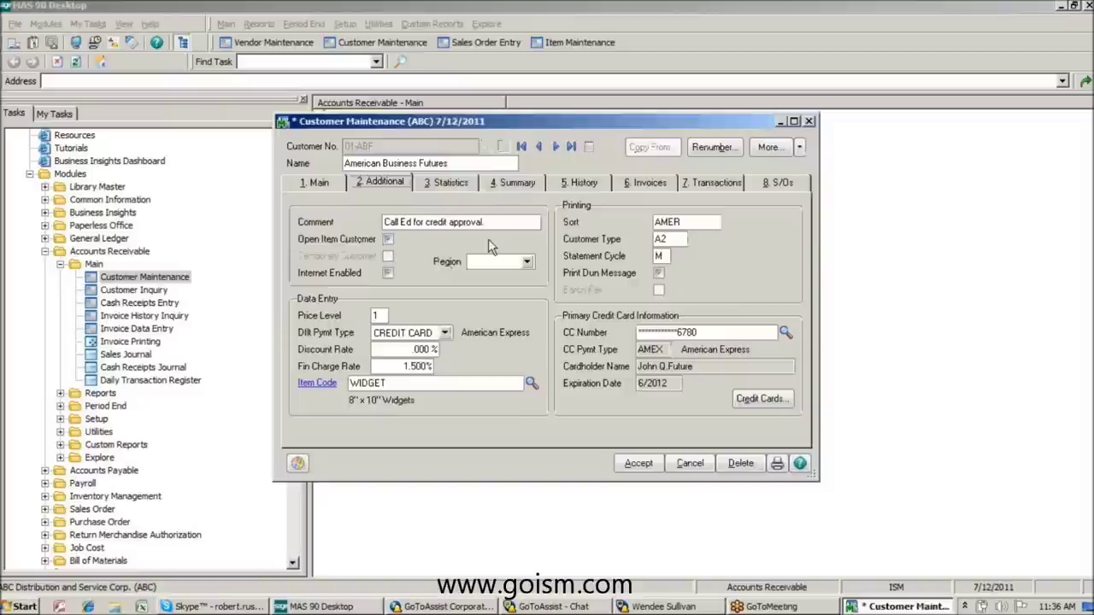
click(526, 262)
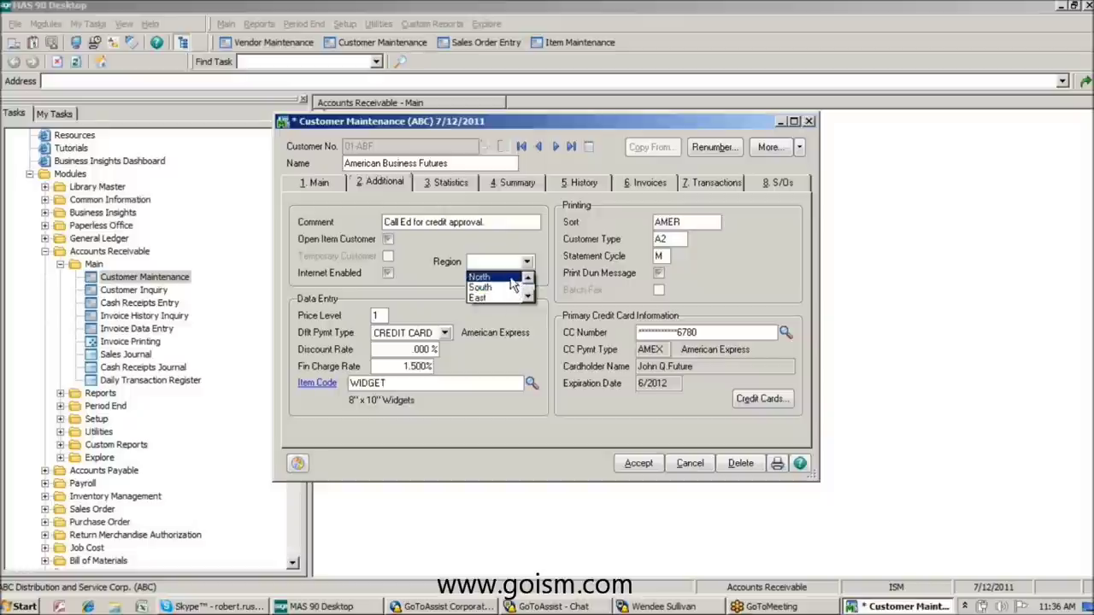
click(480, 277)
click(638, 463)
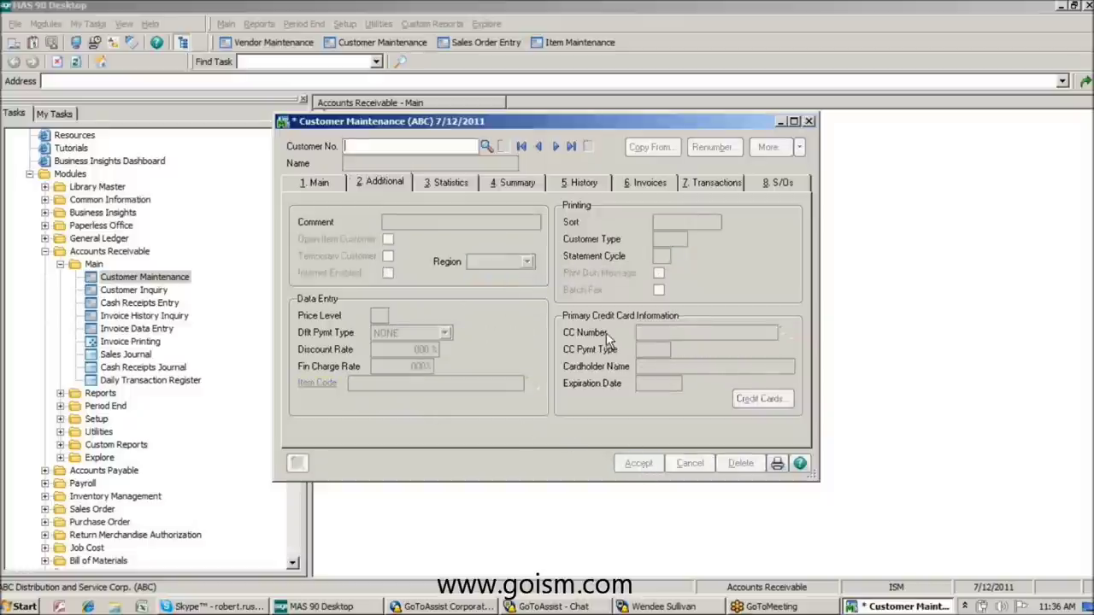
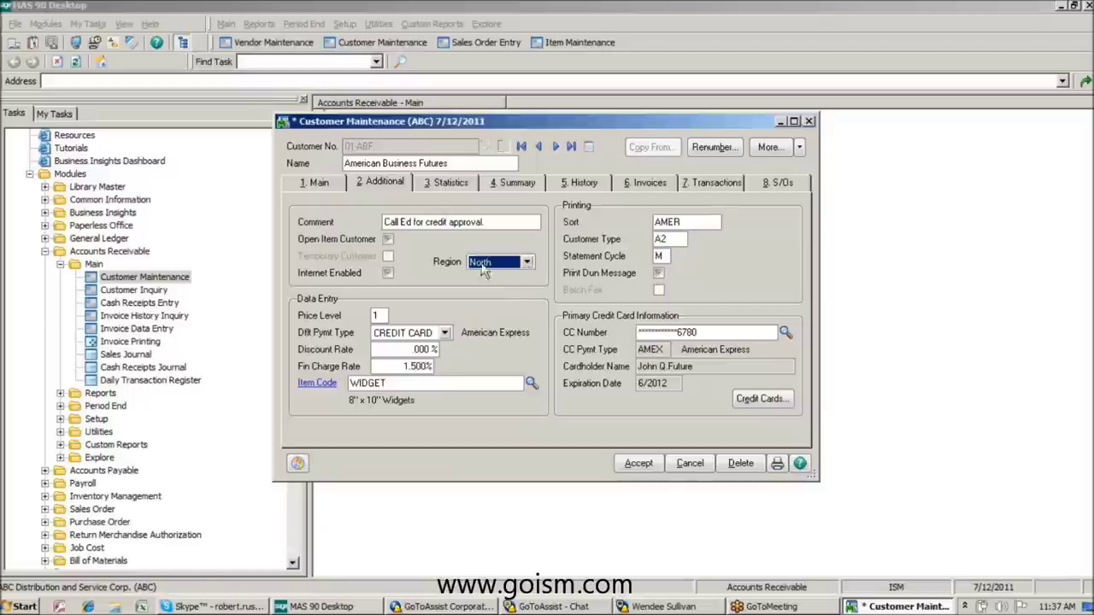
click(808, 123)
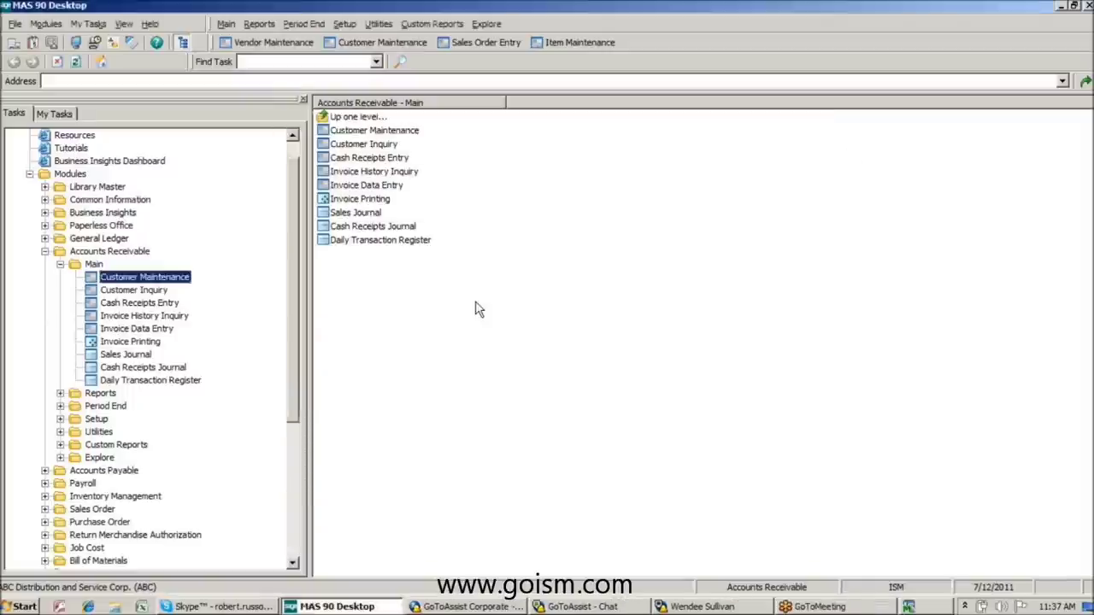
Open the AR Customer Master table's REGION field for editing in User-Defined Field and Table Maintenance.
scroll(298, 349, down, 1)
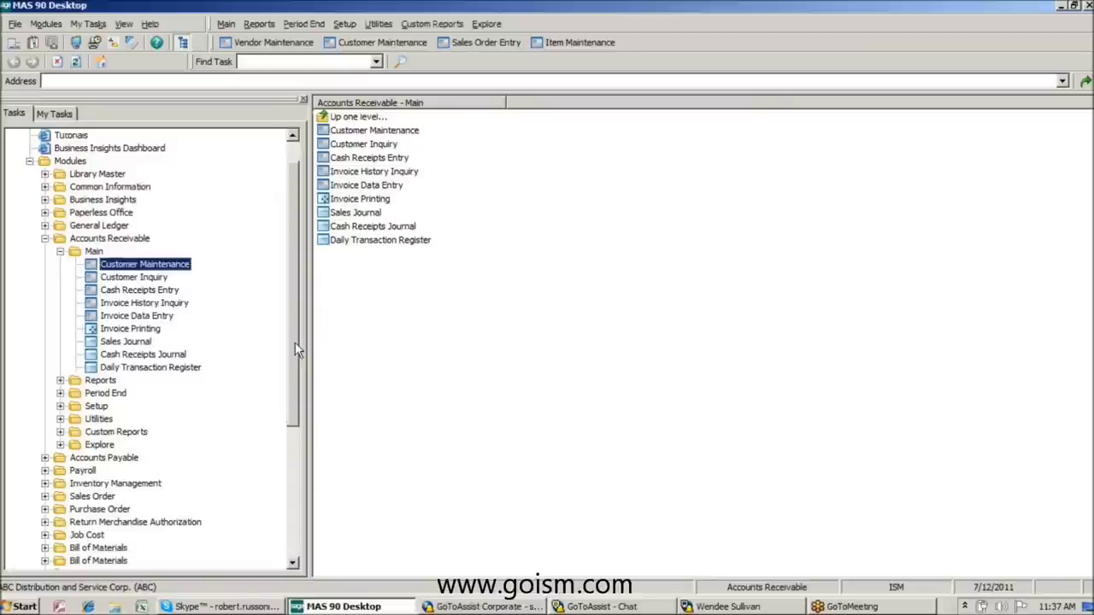
scroll(297, 349, down, 5)
click(163, 509)
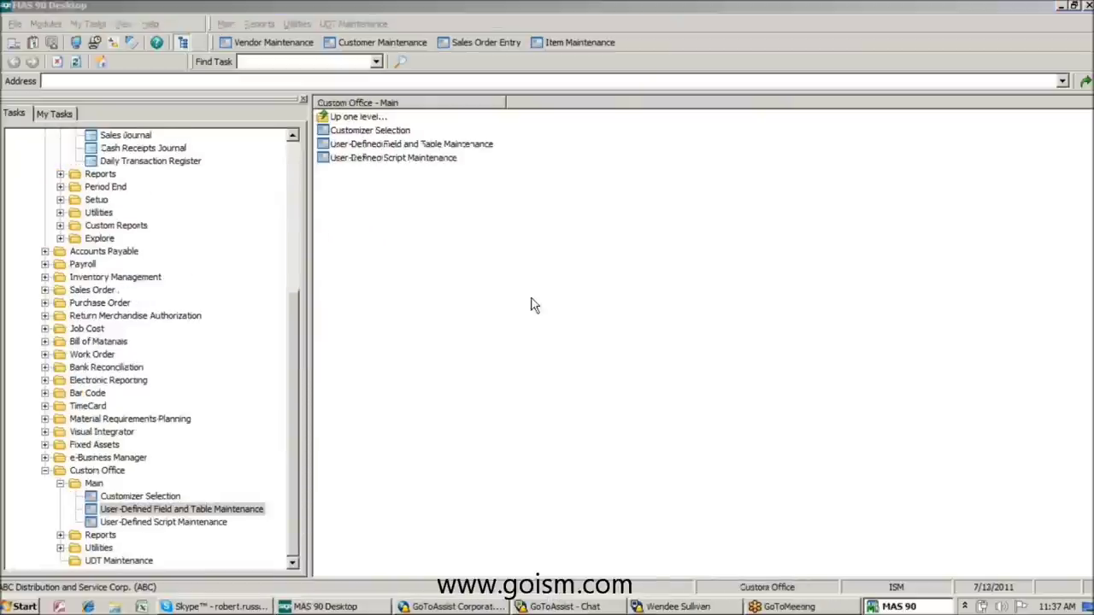
right_click(94, 367)
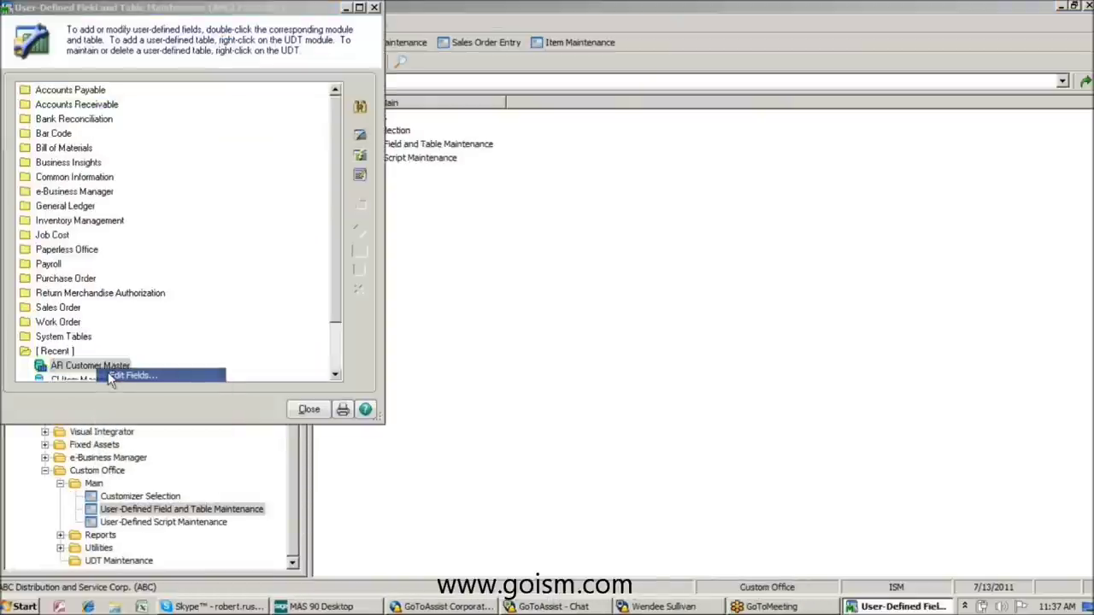
click(107, 373)
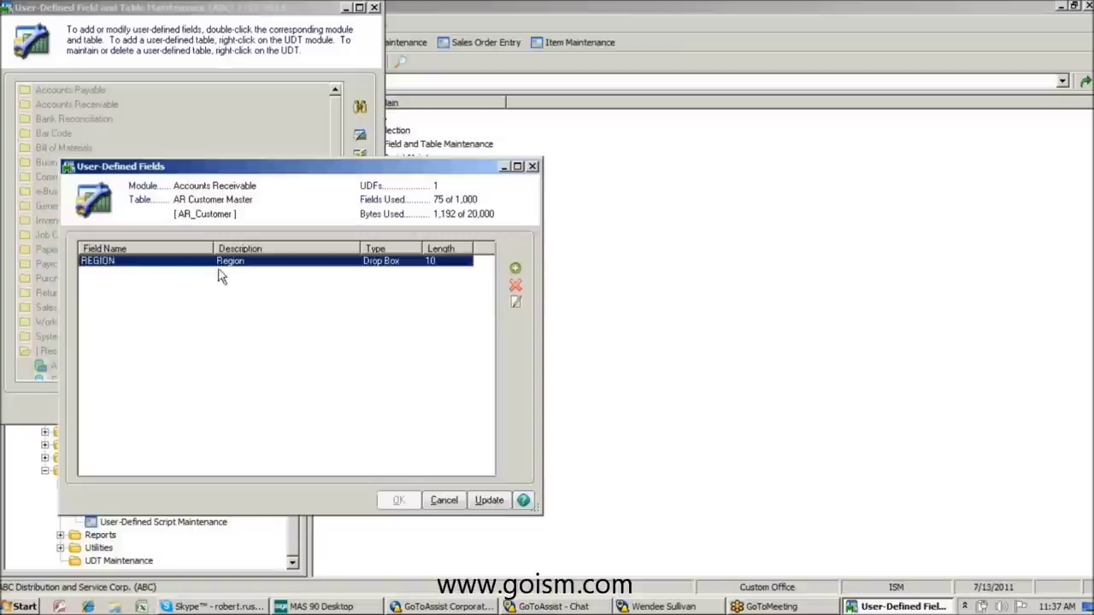
click(517, 304)
Add Central and Coastal to the Region field's validation list and accept the field.
click(380, 243)
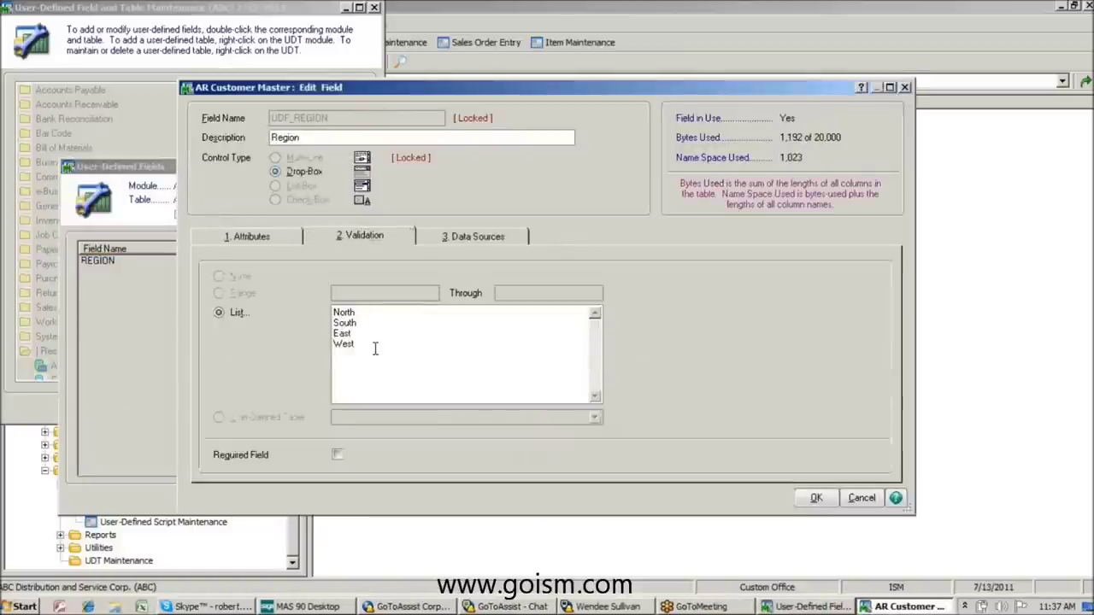
text(Cent)
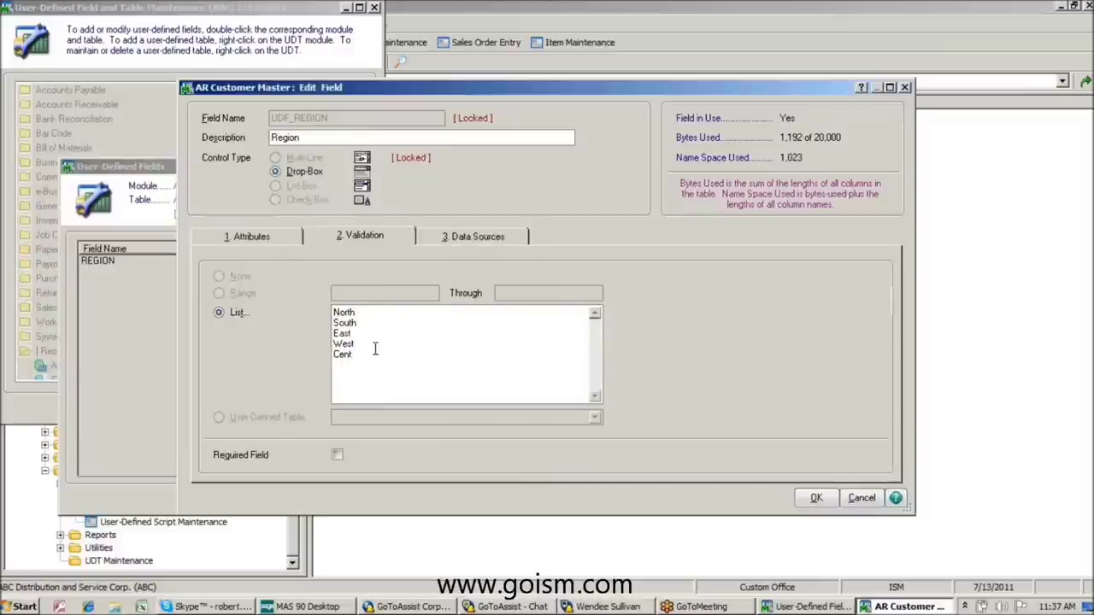
text(ral Coastal)
click(816, 498)
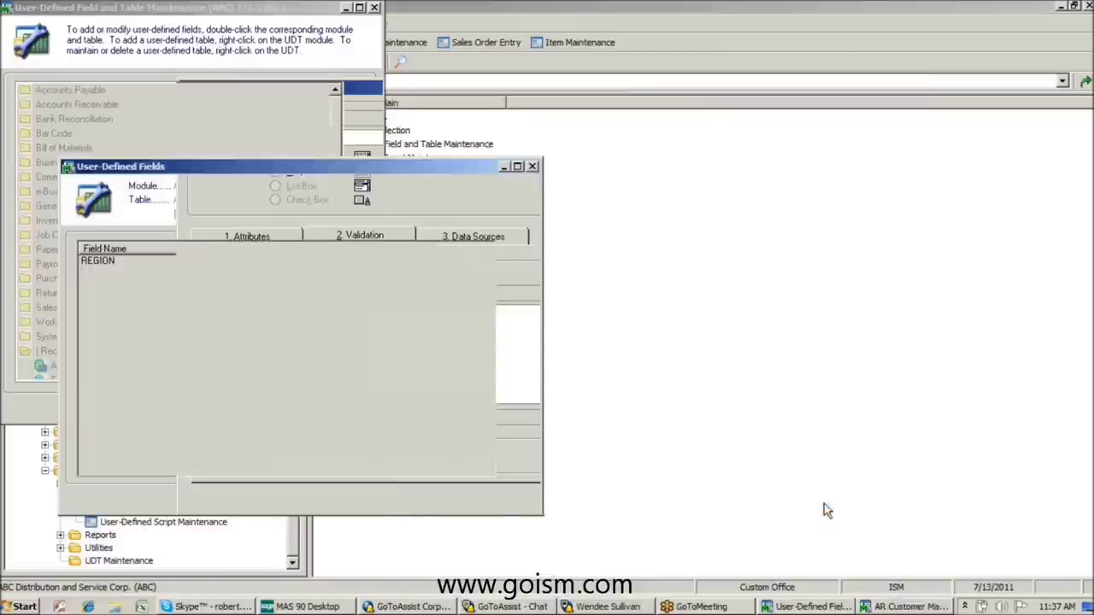
Save the customer table's user-defined fields, run the data update and close the field and table maintenance.
click(398, 501)
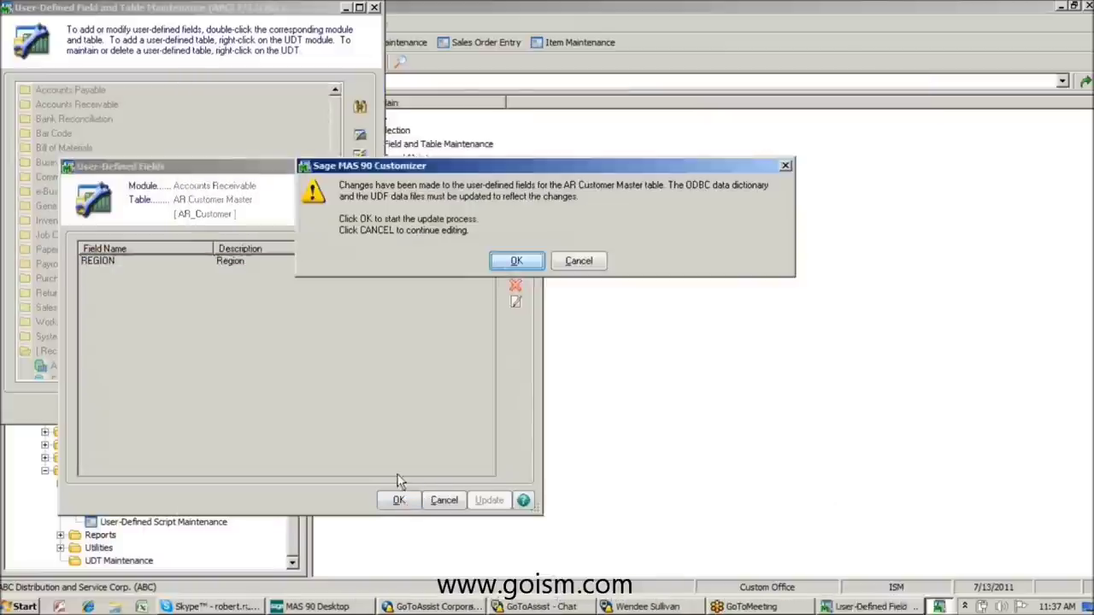
click(515, 262)
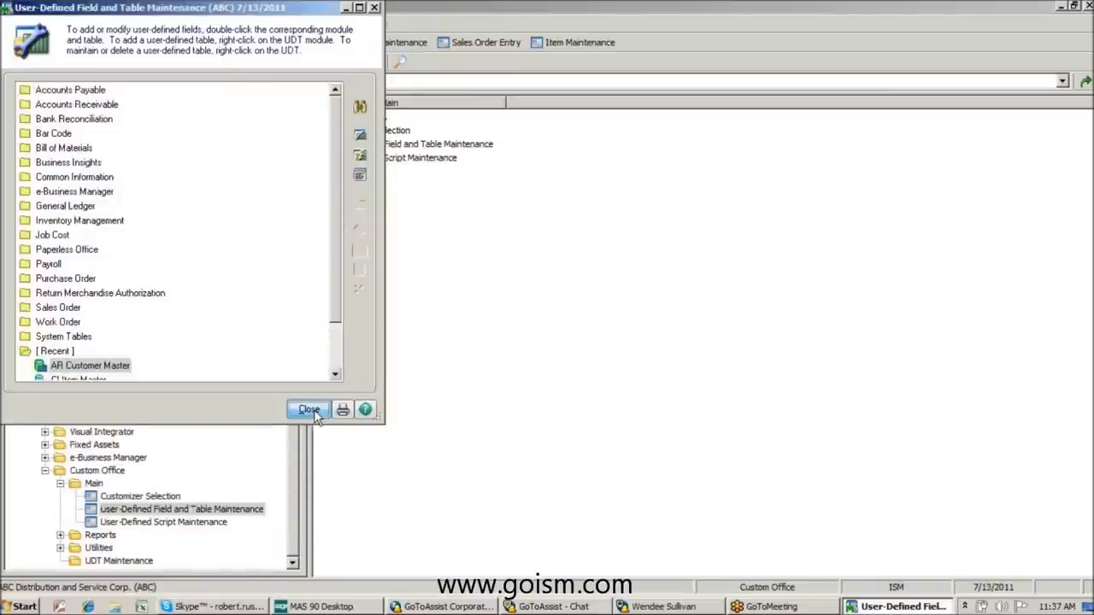
click(311, 410)
Reopen the first customer's Additional page in Customer Maintenance and examine all the choices of the Region drop-down.
drag(293, 292, 283, 171)
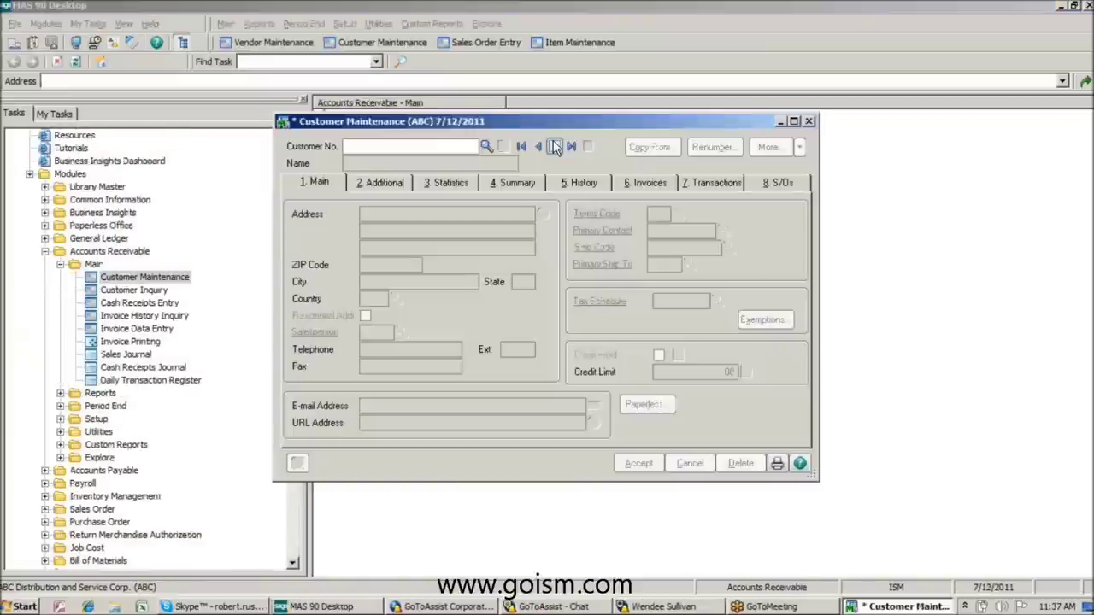
click(555, 146)
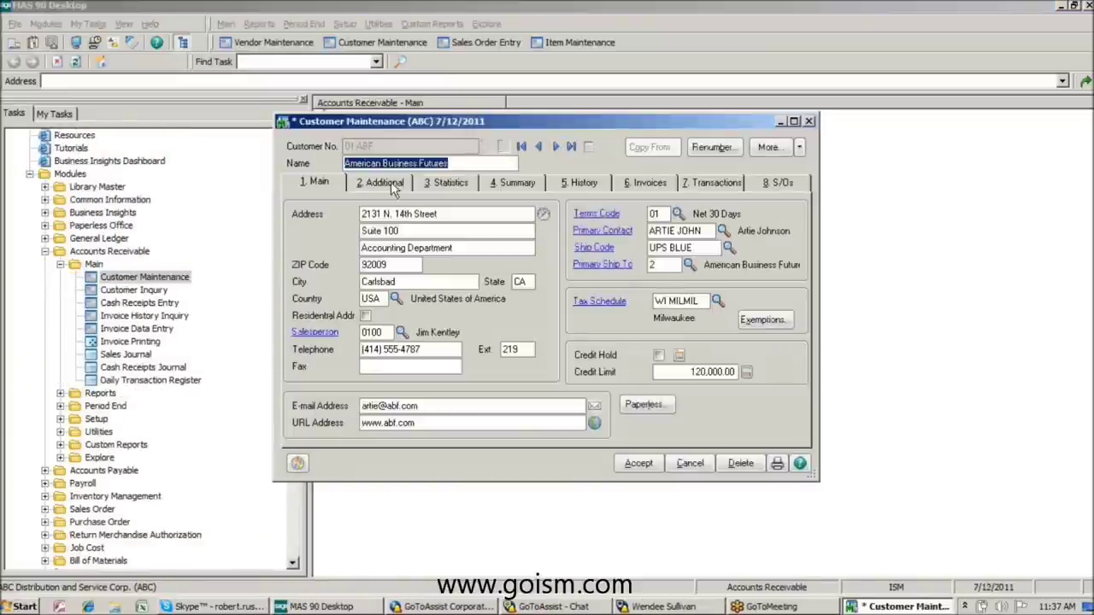
key(alt+2)
click(527, 264)
click(532, 298)
click(532, 298)
click(529, 285)
scroll(529, 285, up, 2)
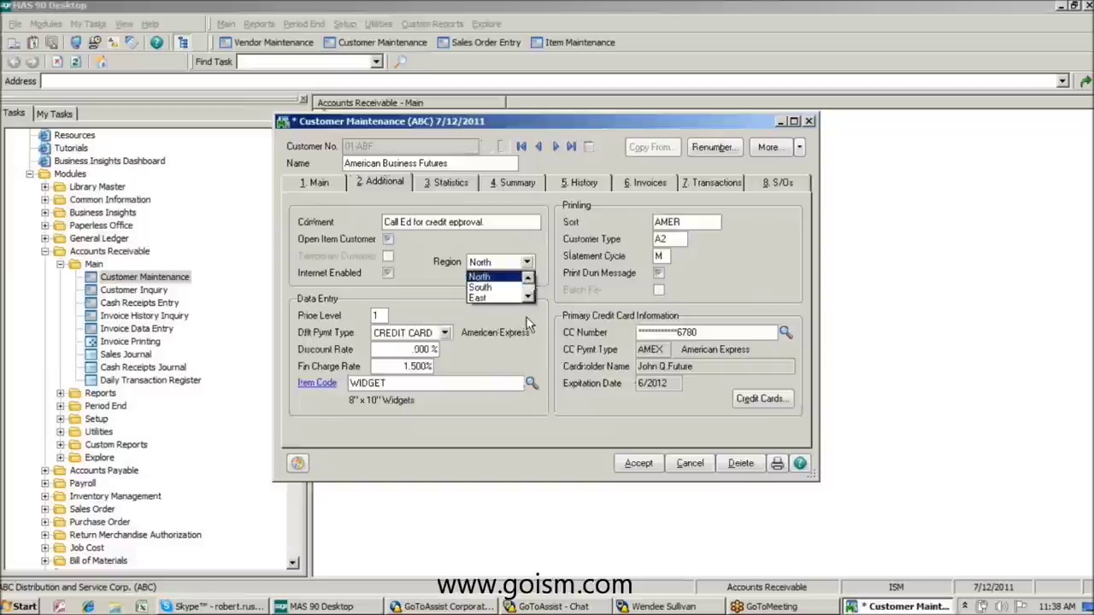
scroll(532, 298, down, 3)
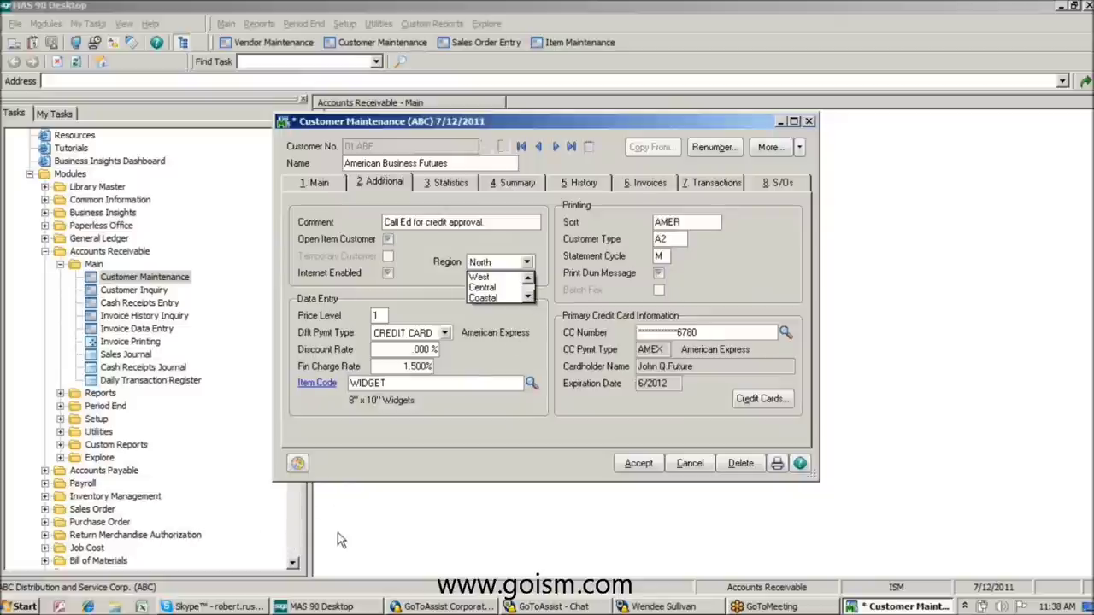
scroll(527, 285, up, 3)
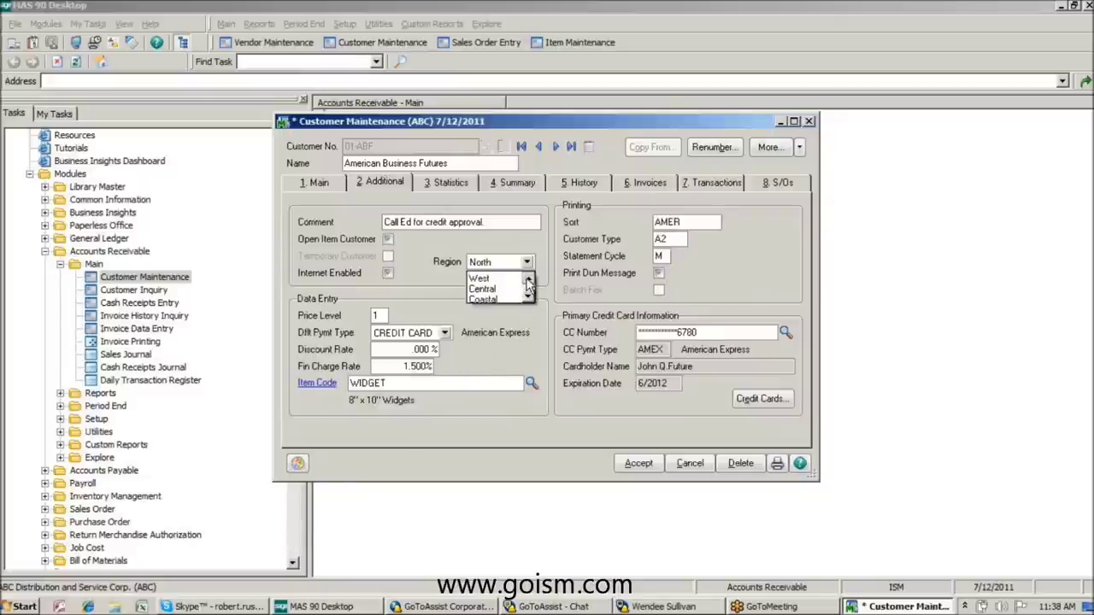
scroll(530, 309, down, 3)
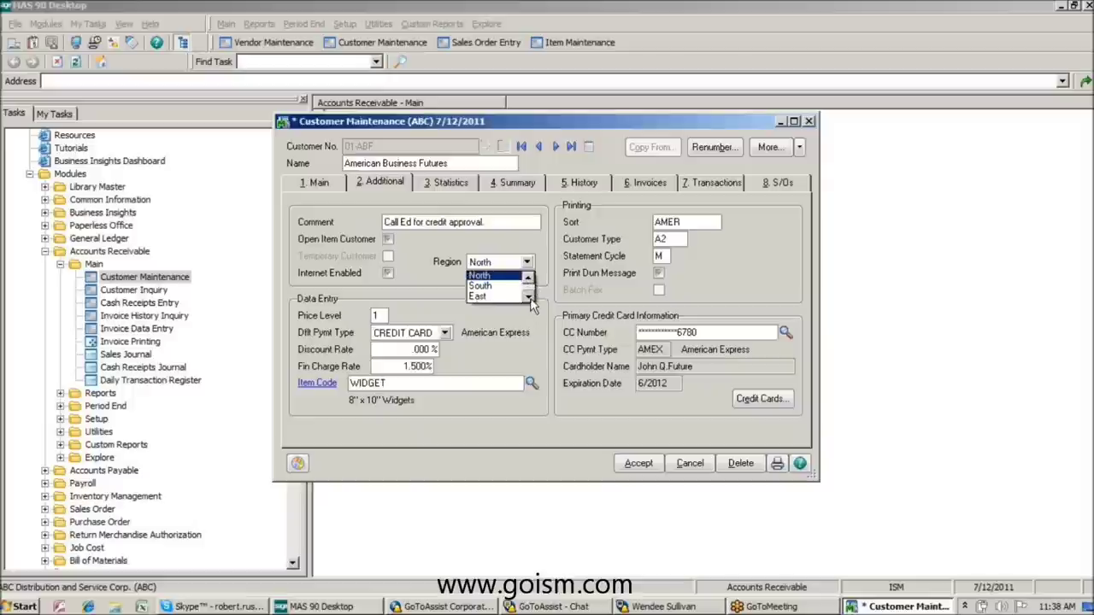
scroll(531, 308, up, 3)
scroll(531, 308, down, 3)
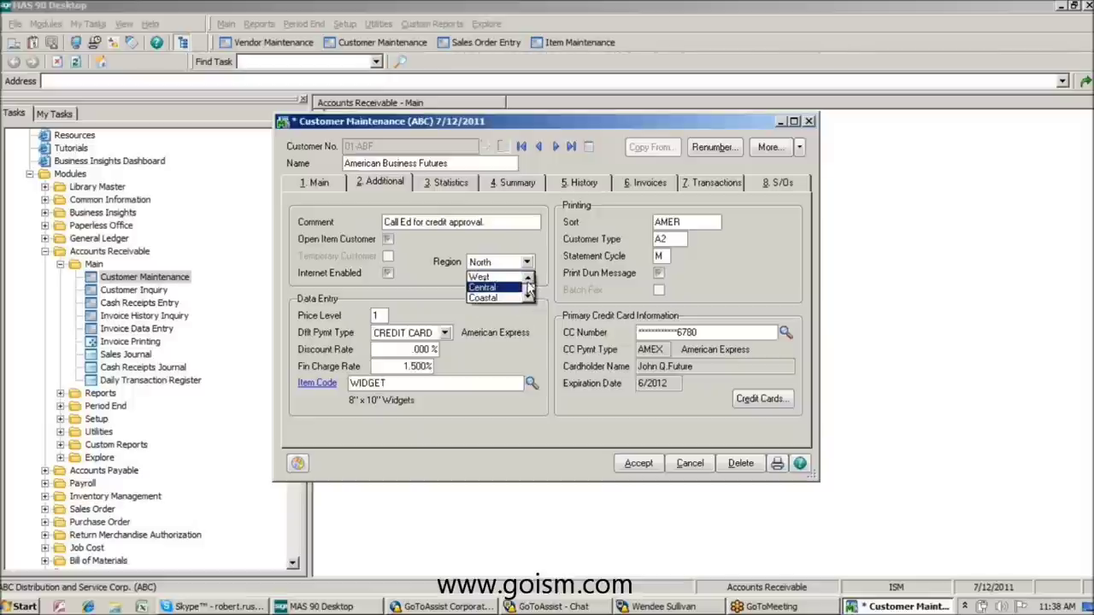
click(532, 386)
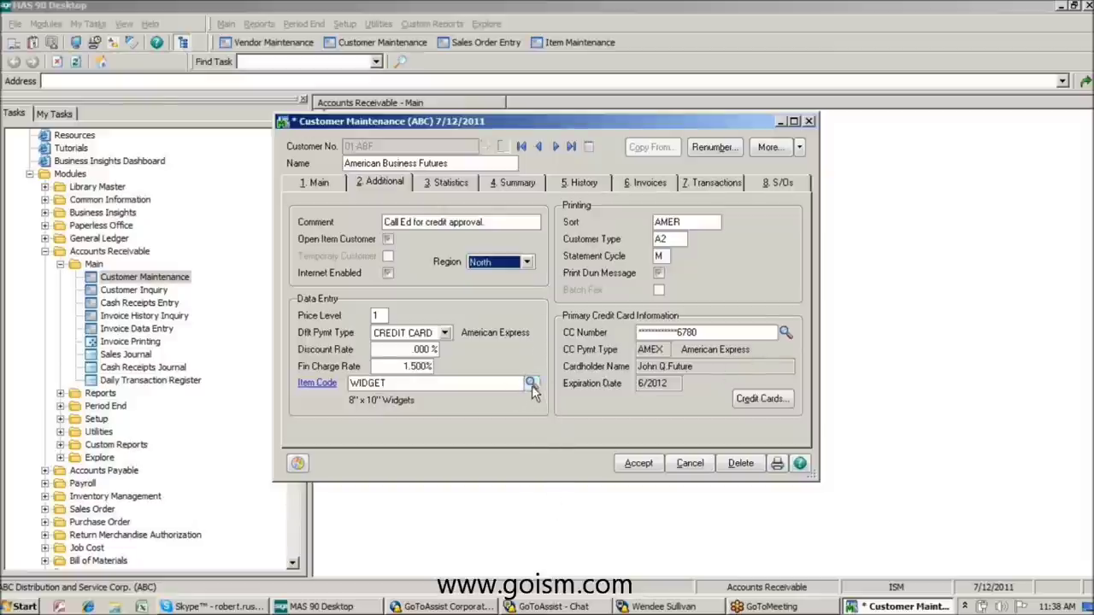
View the lookup list for the customer's Item Code and close it without selecting an item.
click(531, 383)
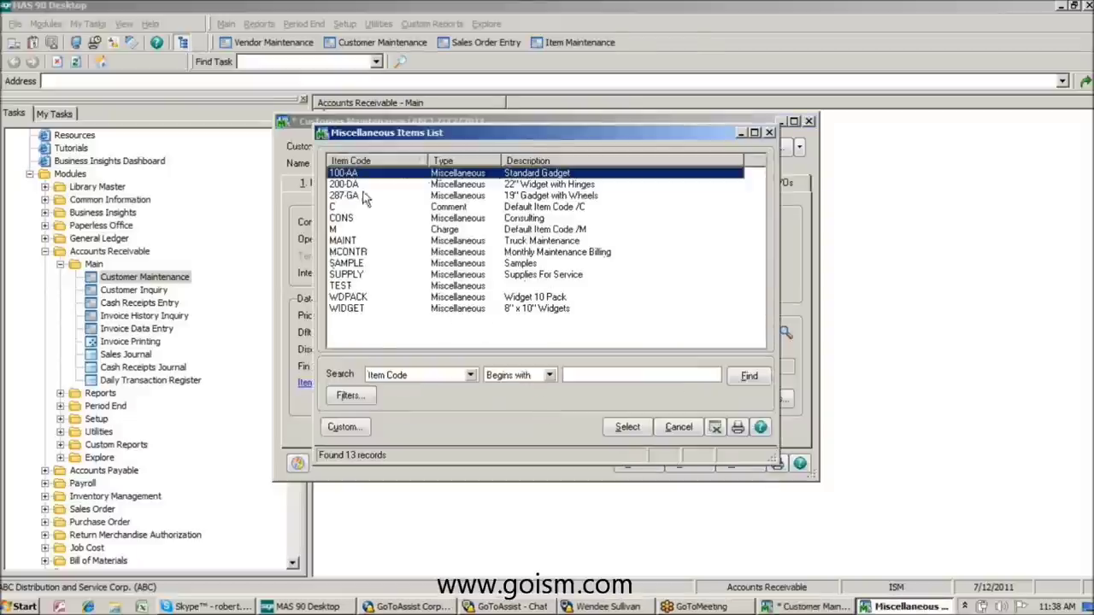
click(769, 135)
Review the Region drop-down's choices again, cancel the customer record and close Customer Maintenance.
click(527, 262)
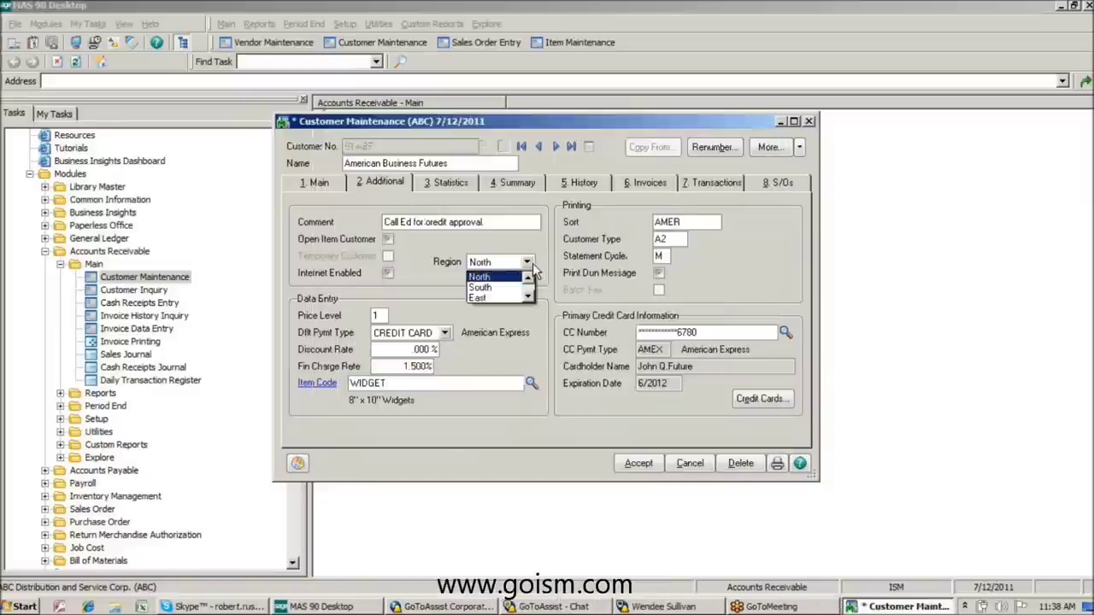
click(529, 299)
click(529, 299)
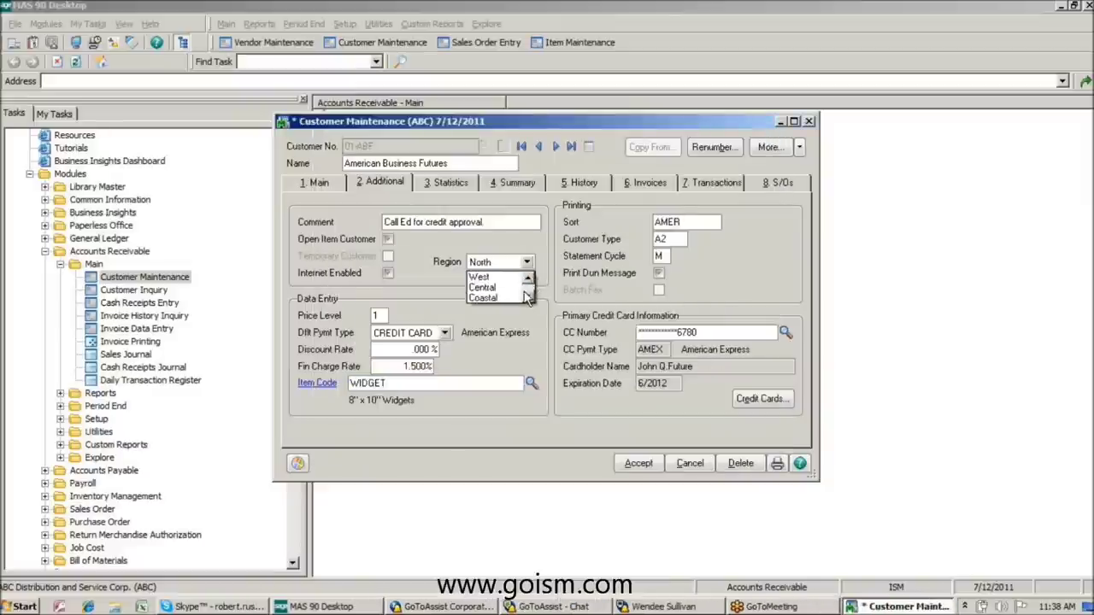
click(528, 277)
click(528, 277)
click(529, 277)
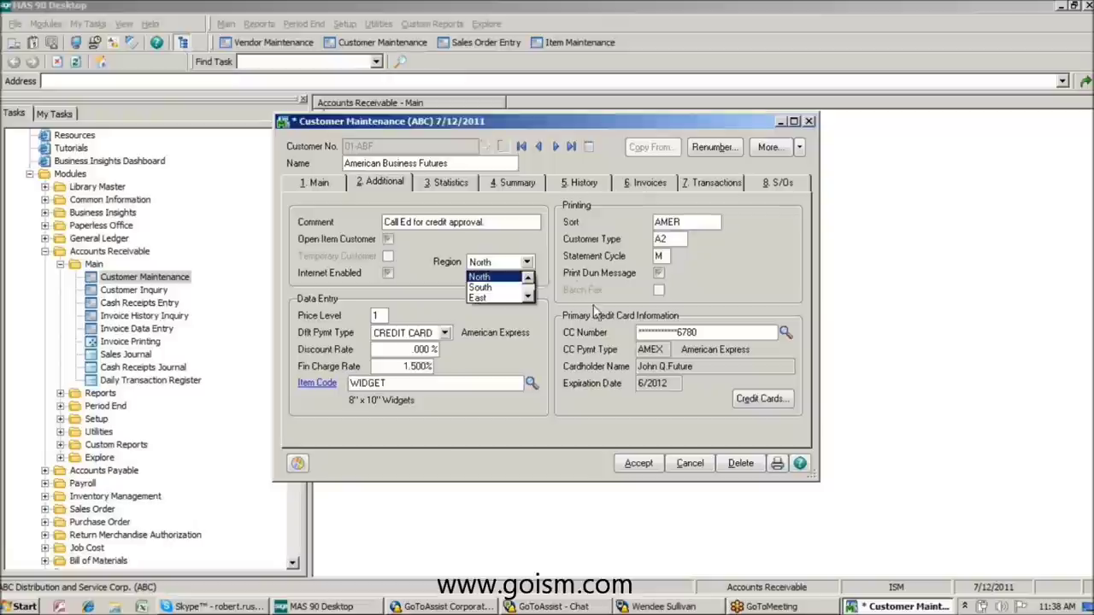
click(693, 466)
click(690, 466)
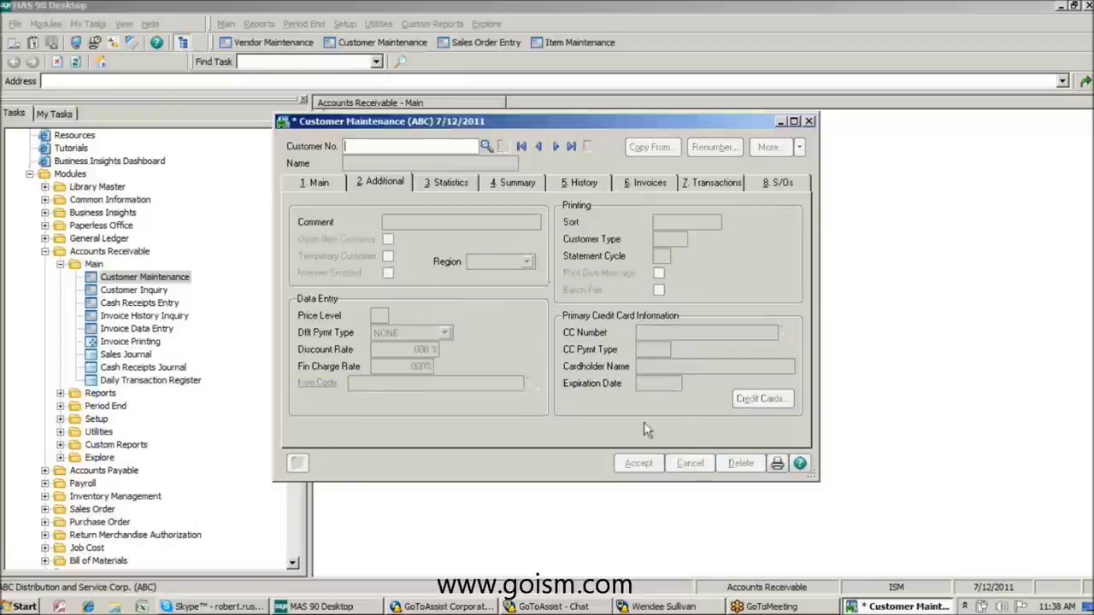
click(808, 122)
Delete the REGION user-defined field from the AR Customer Master table and run the data update.
scroll(171, 385, down, 6)
click(180, 510)
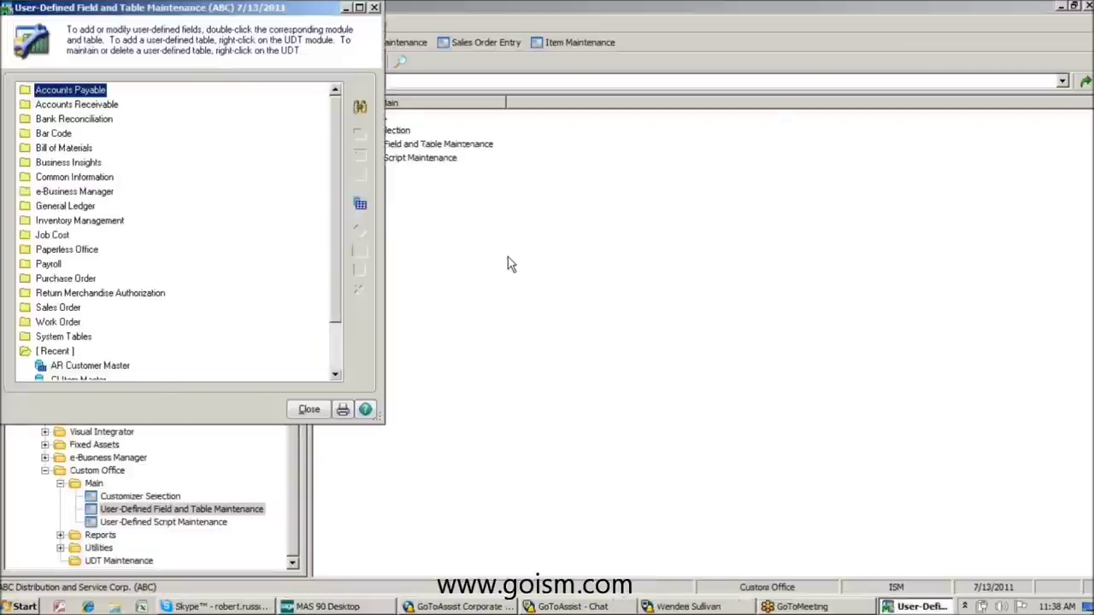
right_click(107, 368)
click(148, 374)
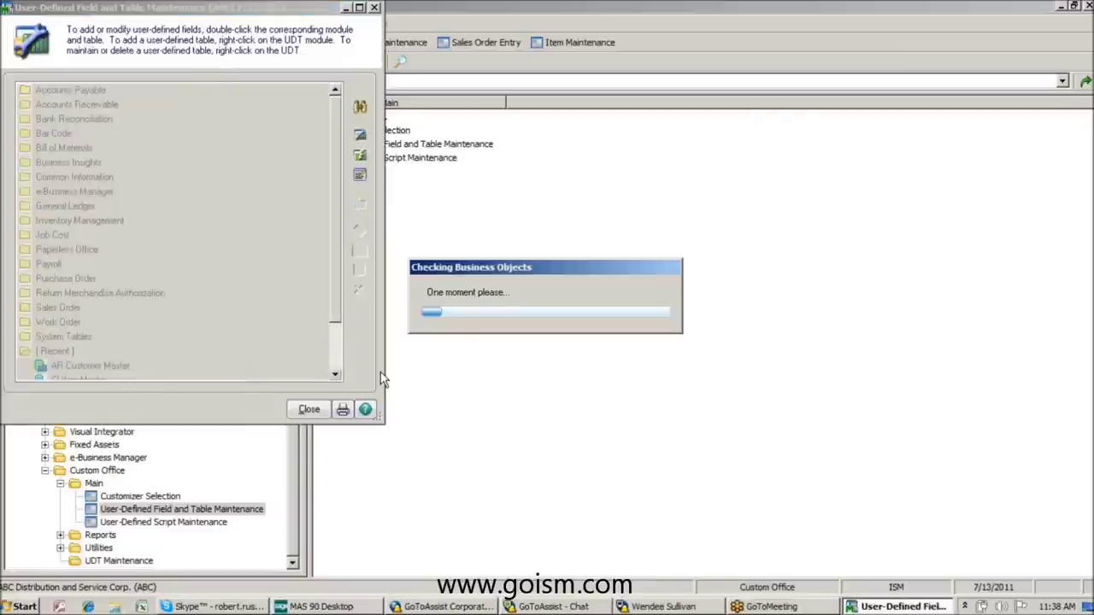
click(517, 285)
click(520, 225)
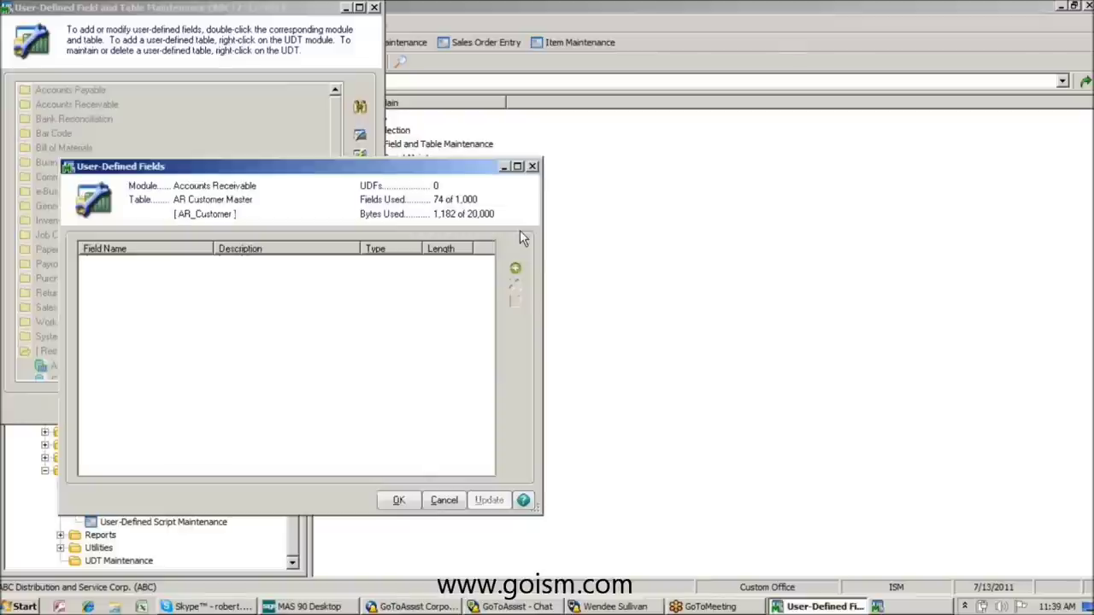
click(402, 501)
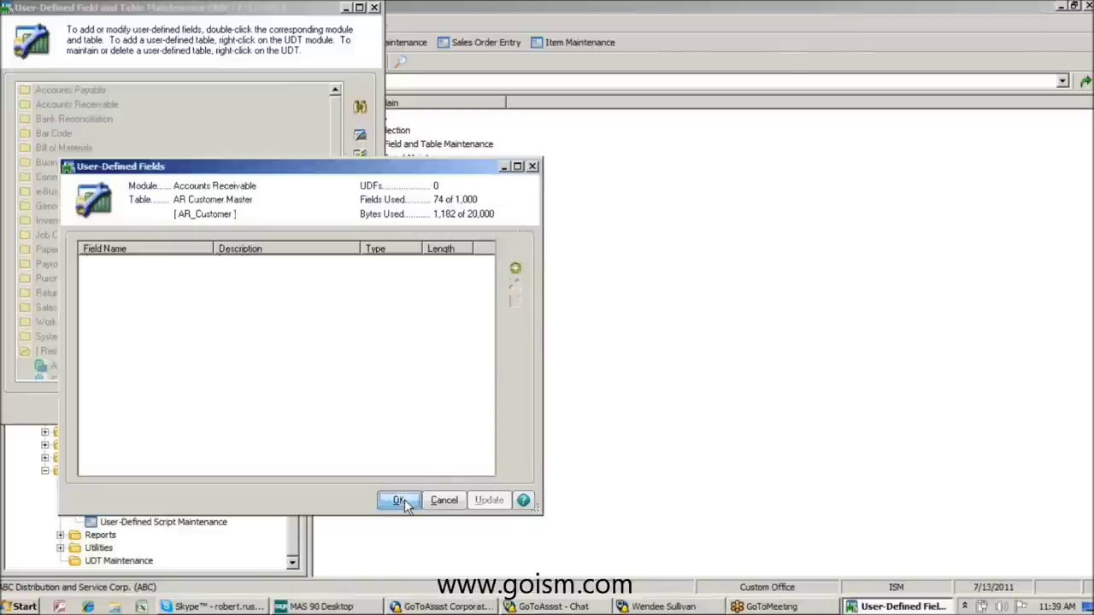
click(543, 257)
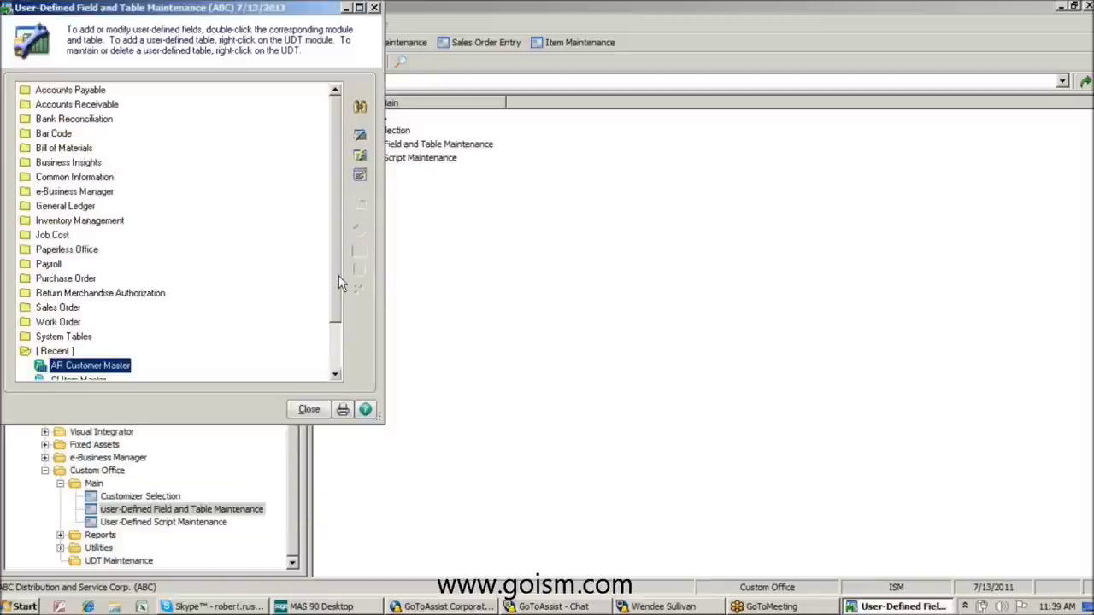
Add a manual-entry user-defined field named REGION to the AR Customer Master table.
drag(337, 281, 337, 325)
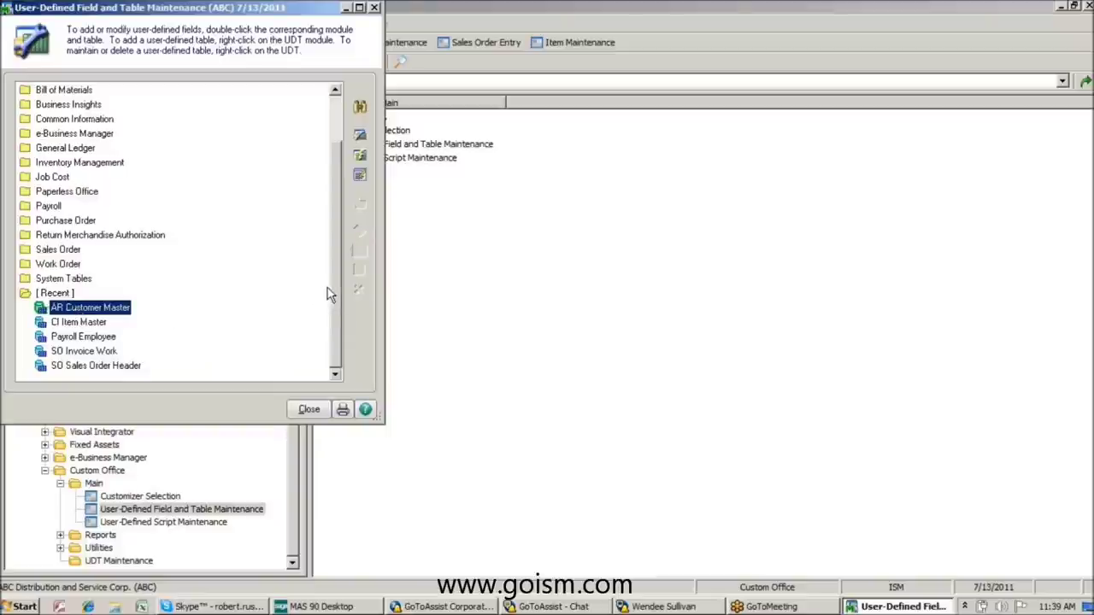
right_click(79, 314)
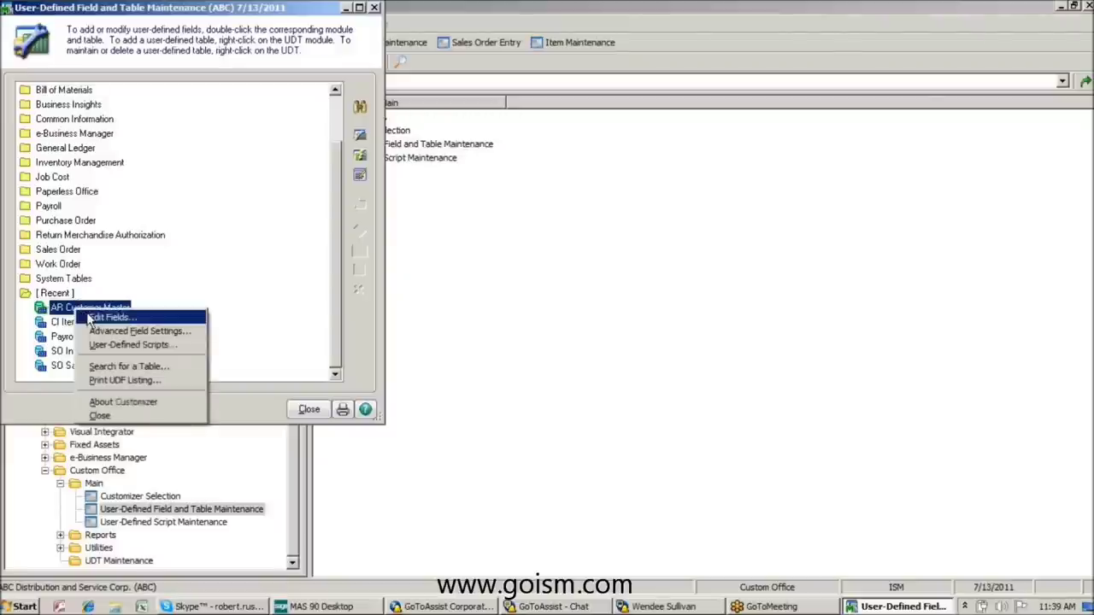
click(89, 317)
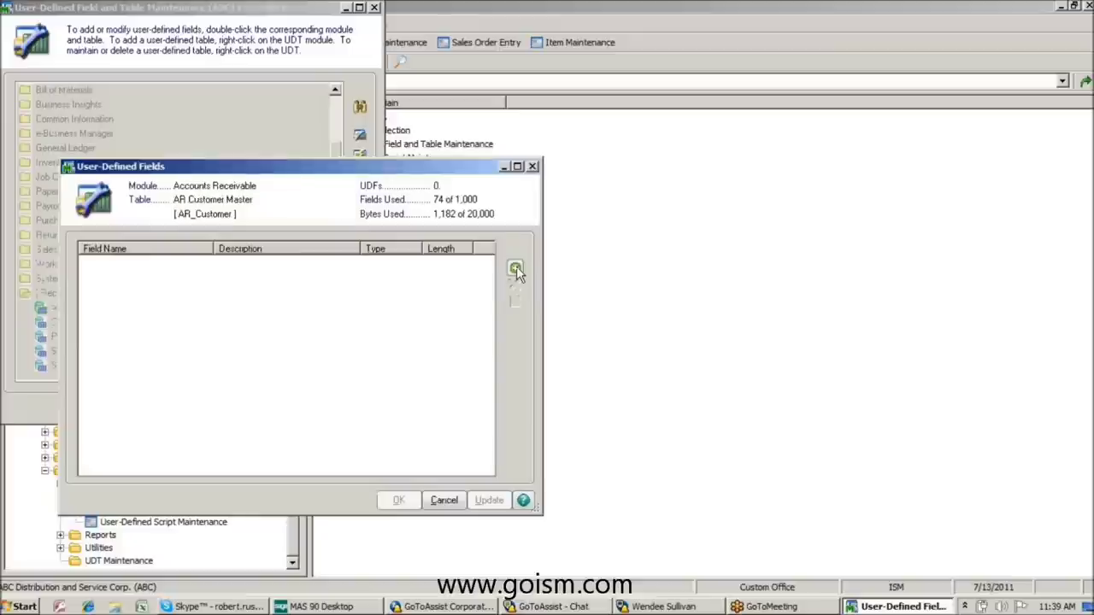
click(516, 270)
text(REGION)
key(Tab)
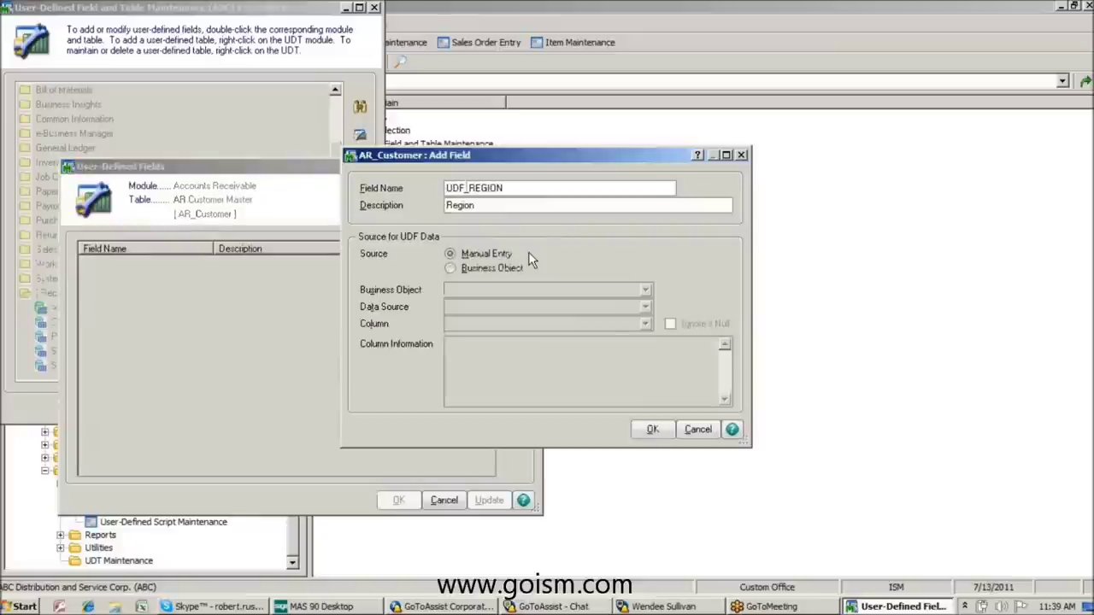
click(653, 429)
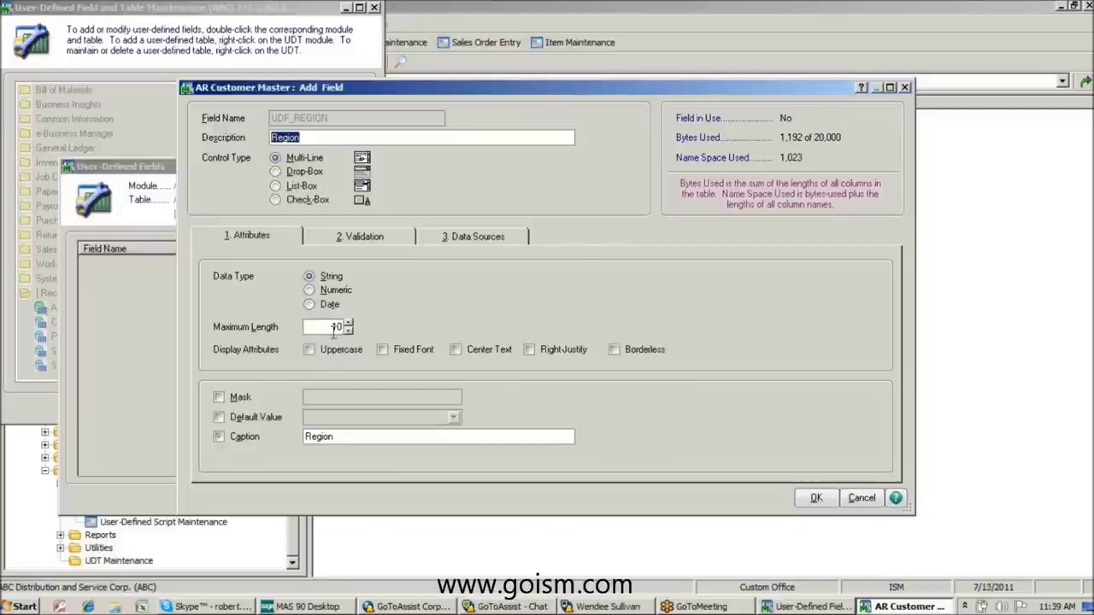
Define the REGION field as a multi-line string of maximum length 10 with the caption Region, and run the data update.
click(346, 237)
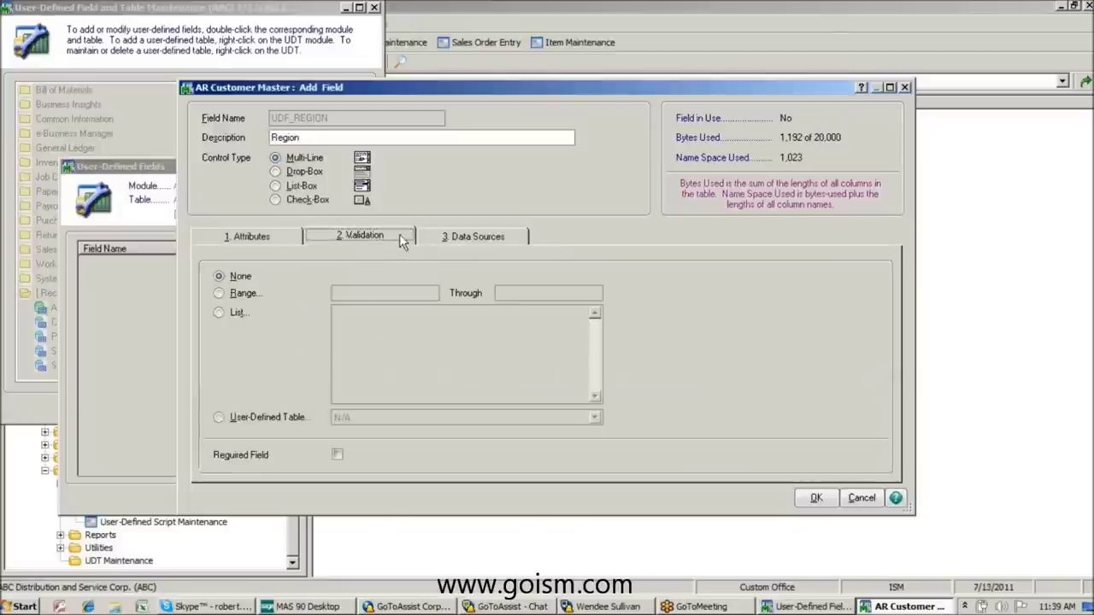
click(274, 235)
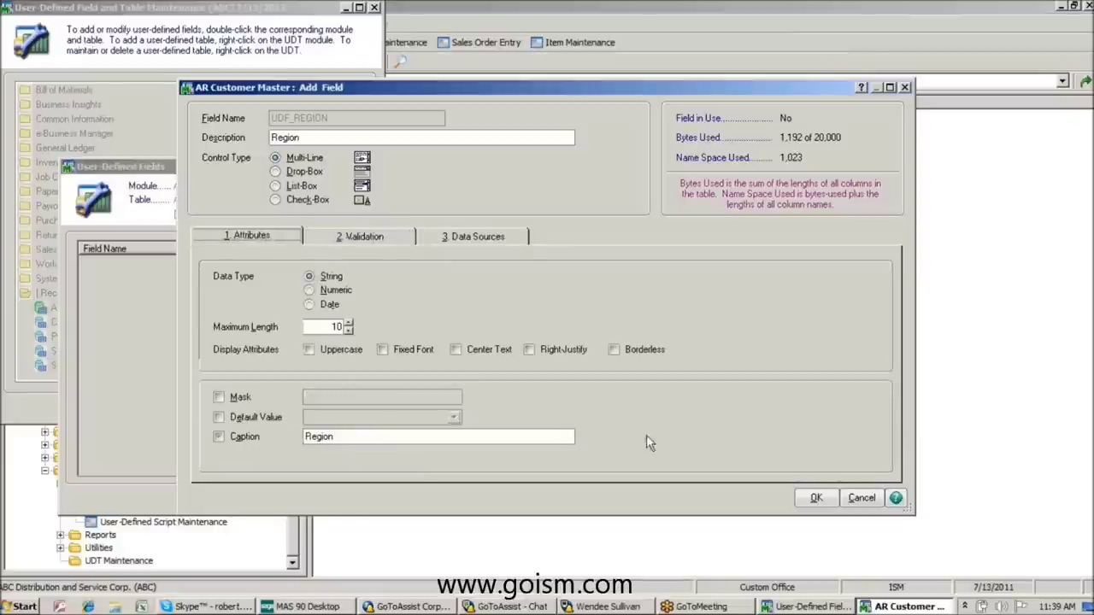
click(811, 500)
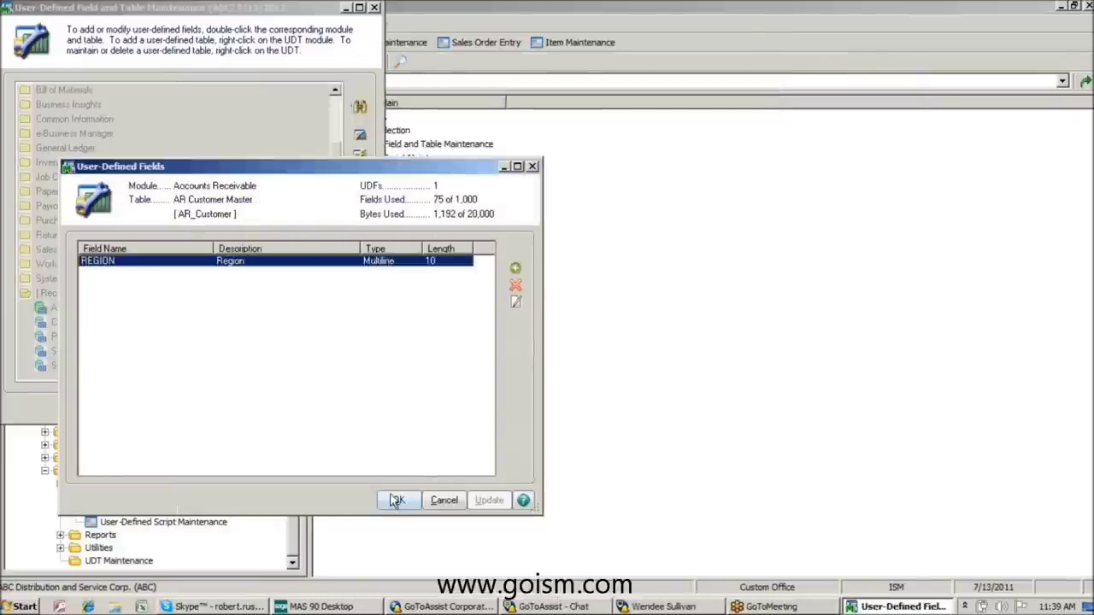
click(393, 504)
click(523, 261)
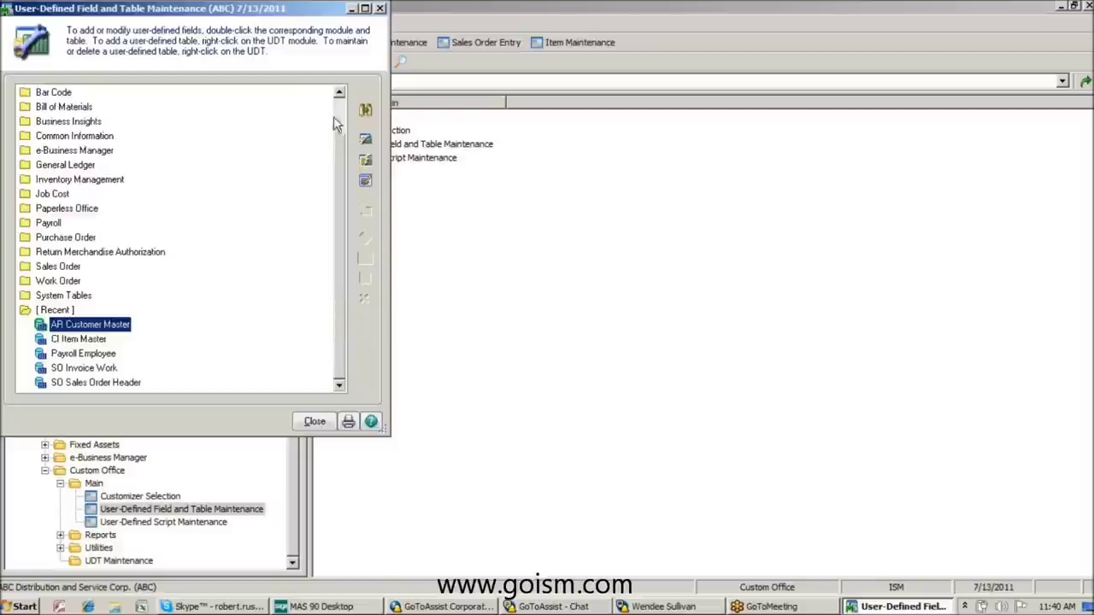
Create an Accounts Receivable user-defined table named REGION with the key field REGION CODE and a key length of 10.
drag(339, 16, 478, 26)
click(479, 101)
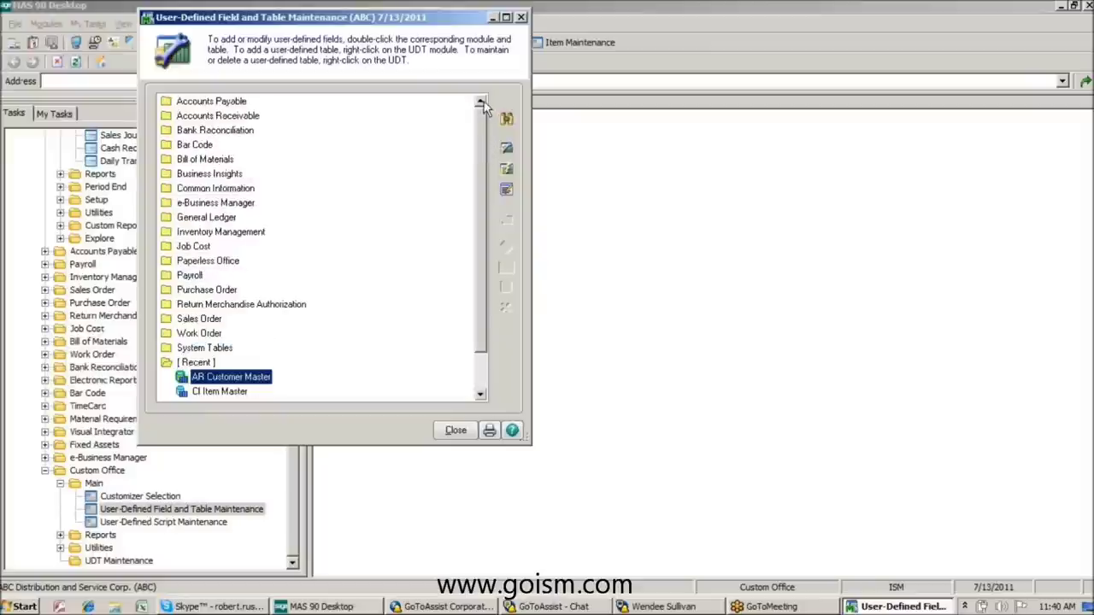
click(220, 117)
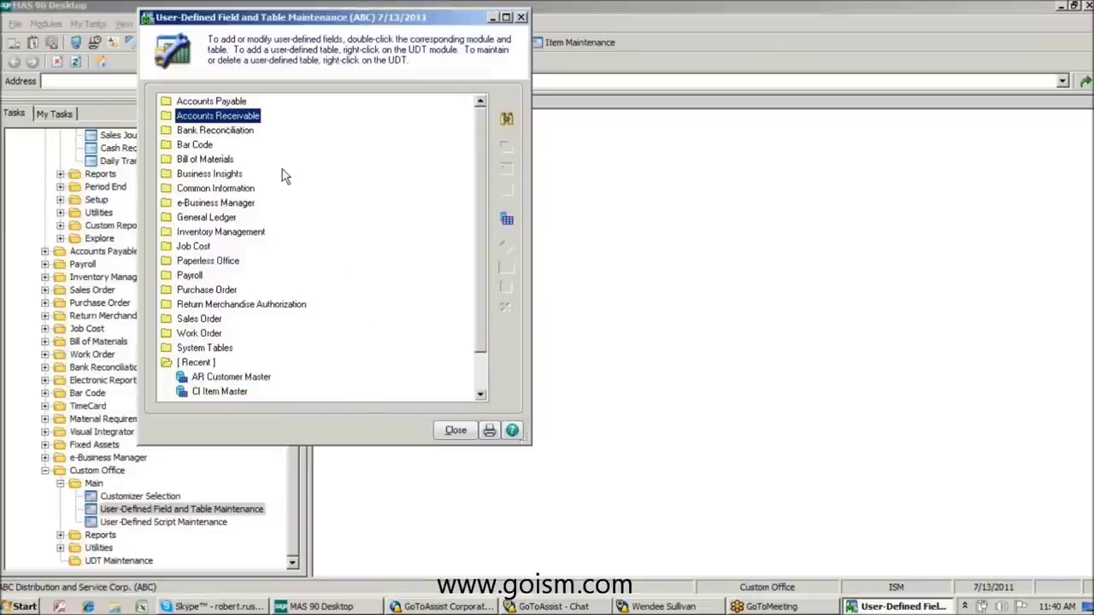
click(507, 220)
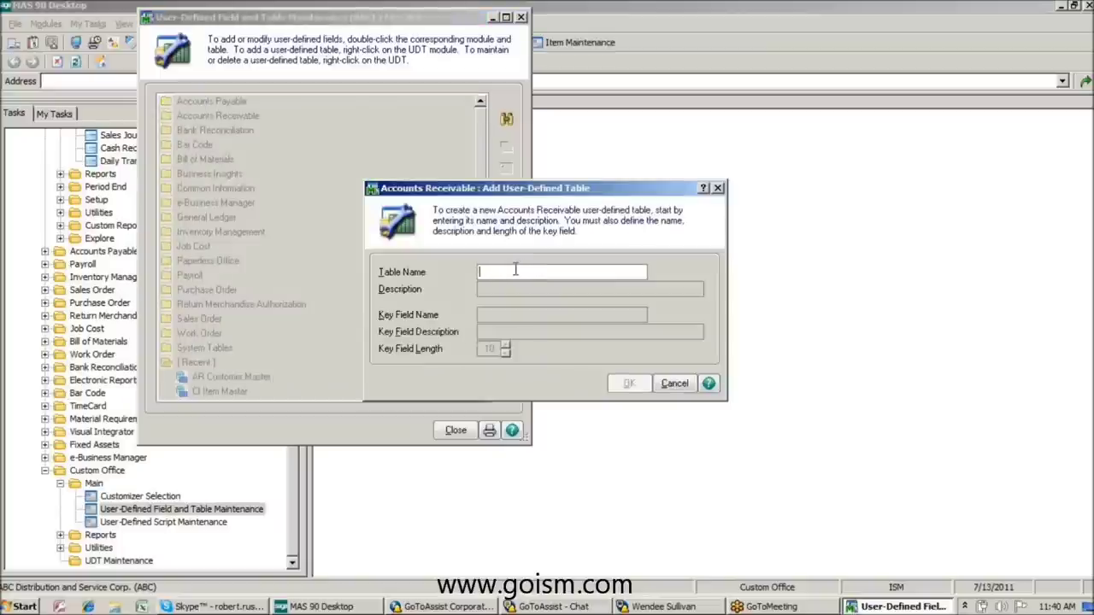
text(REGION)
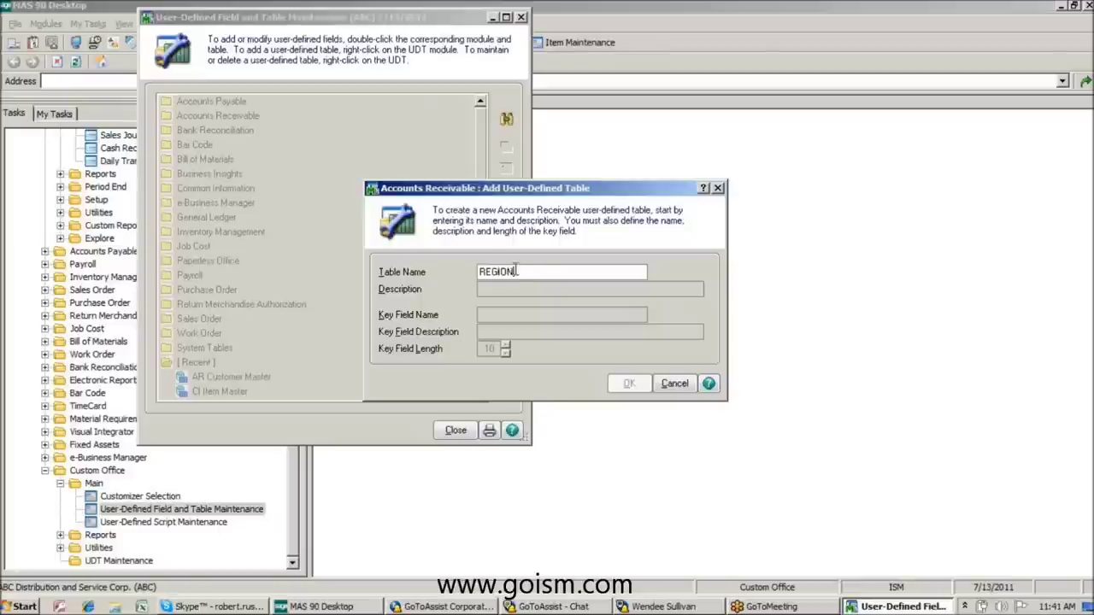
key(Tab)
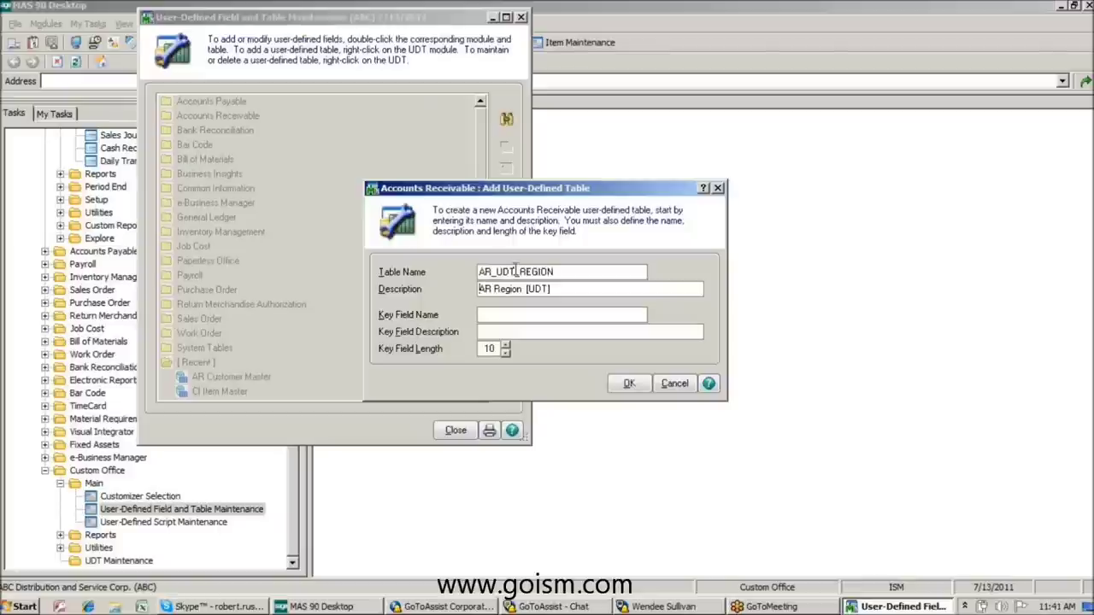
key(Tab)
text(REGION CODE)
key(Tab)
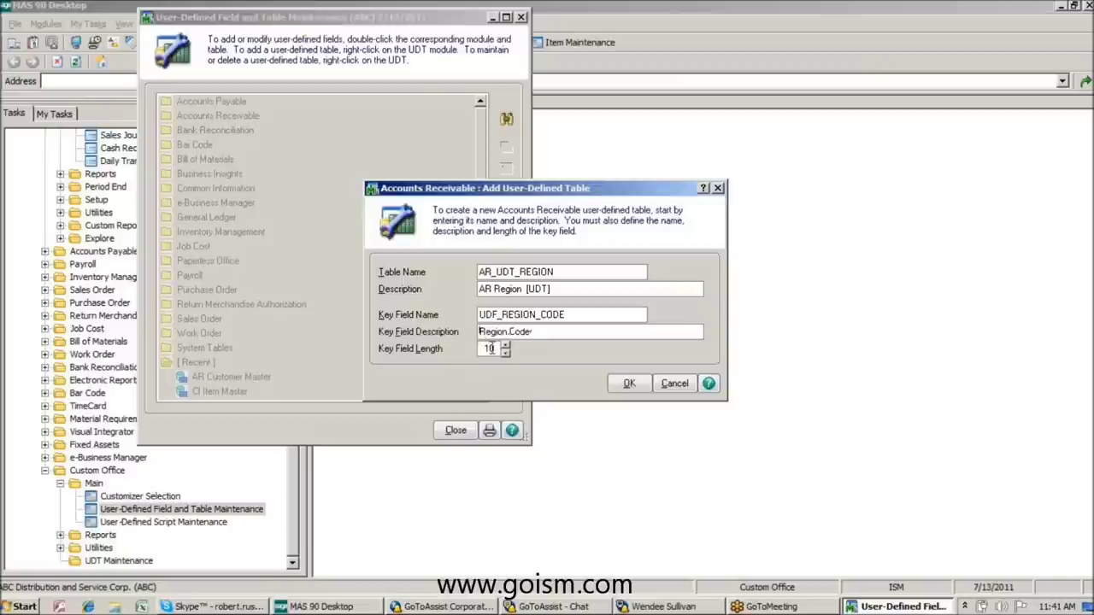
click(629, 385)
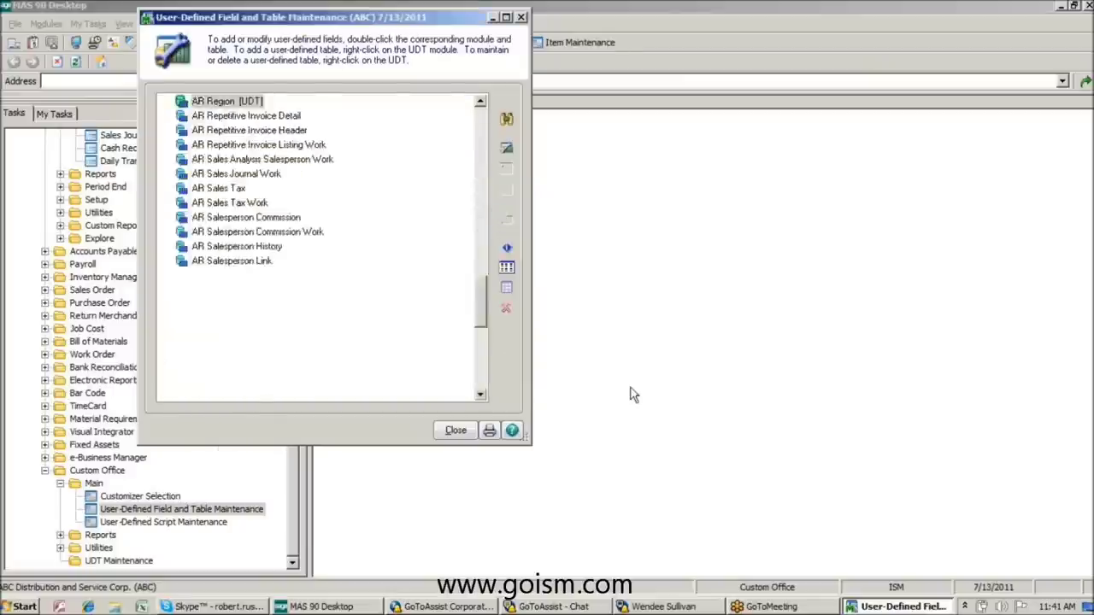
Add a multi-line field named REGION DESC to the AR Region table and describe it as Region Description.
drag(336, 176, 672, 165)
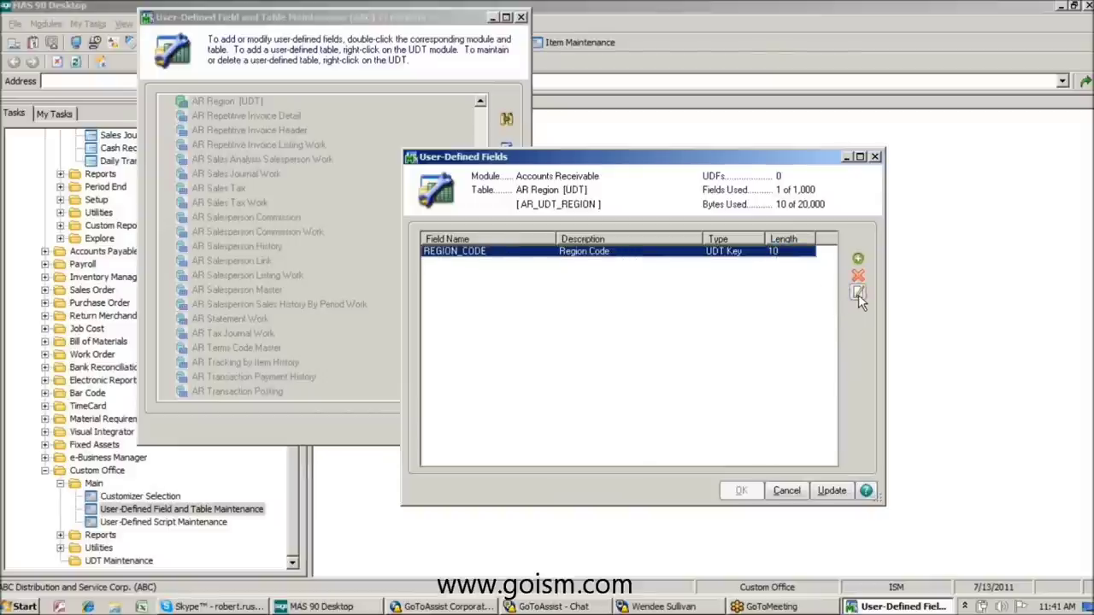
click(857, 258)
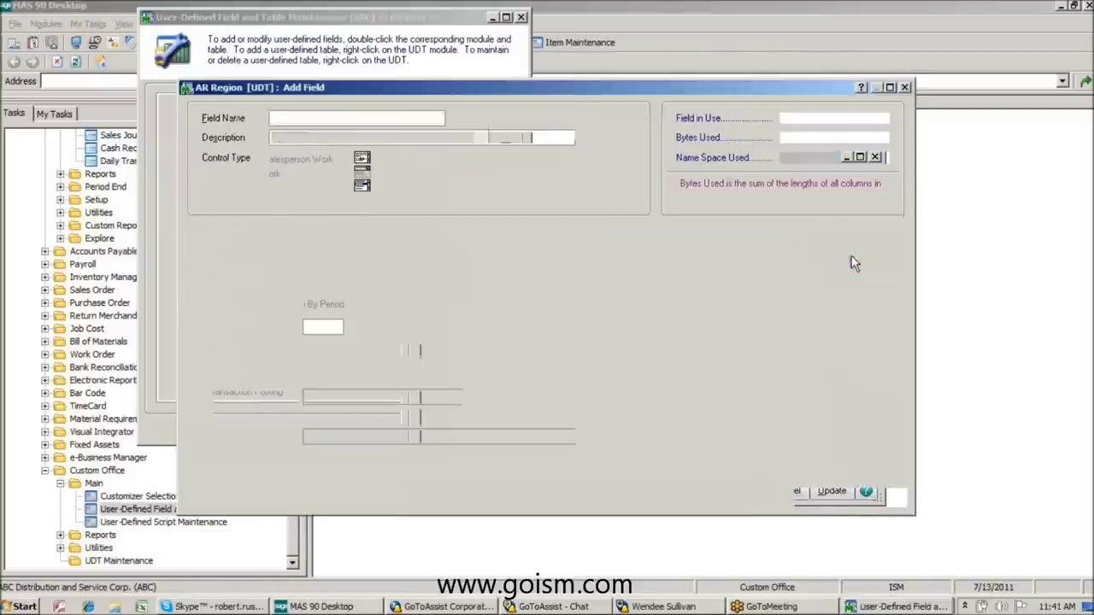
text(REGION DESC)
key(Tab)
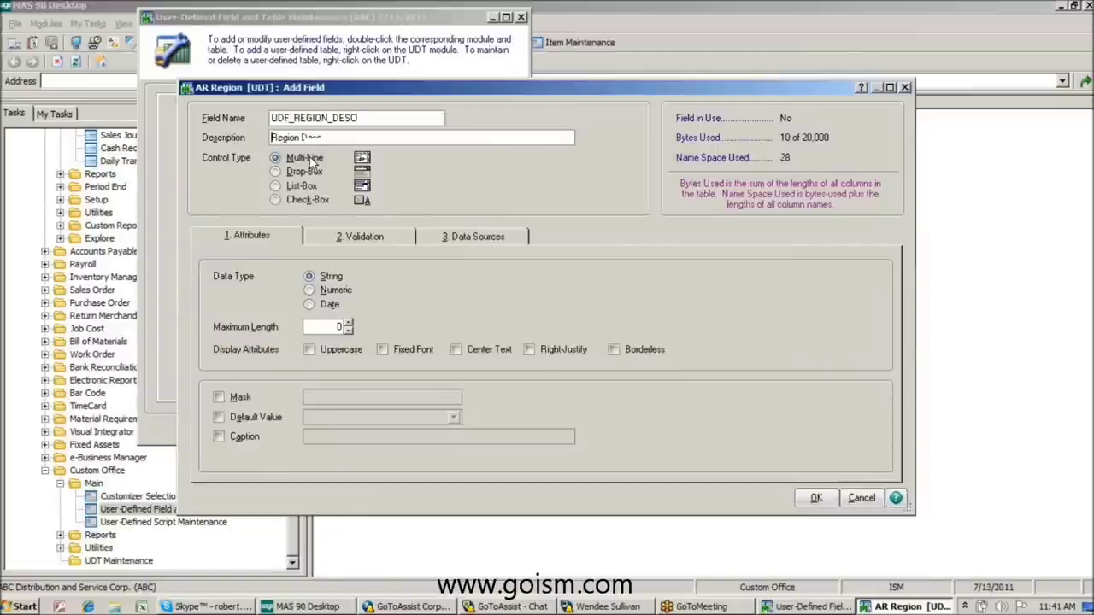
text(ription)
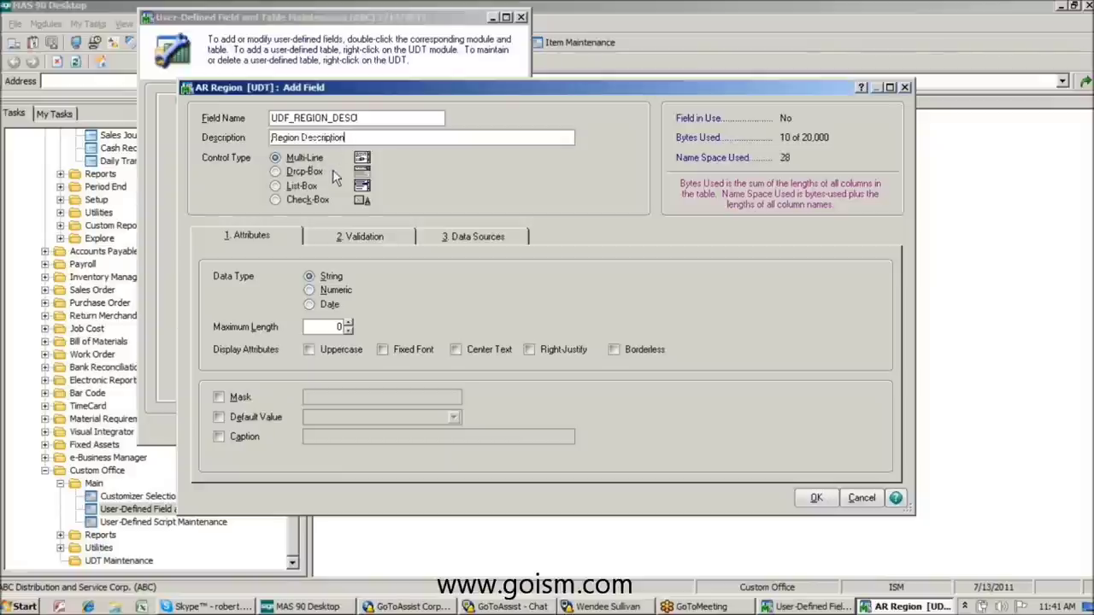
Set the region description field's maximum length to 30, enable its caption and run the update of the AR Region table.
click(328, 328)
text(30)
key(Tab)
click(220, 437)
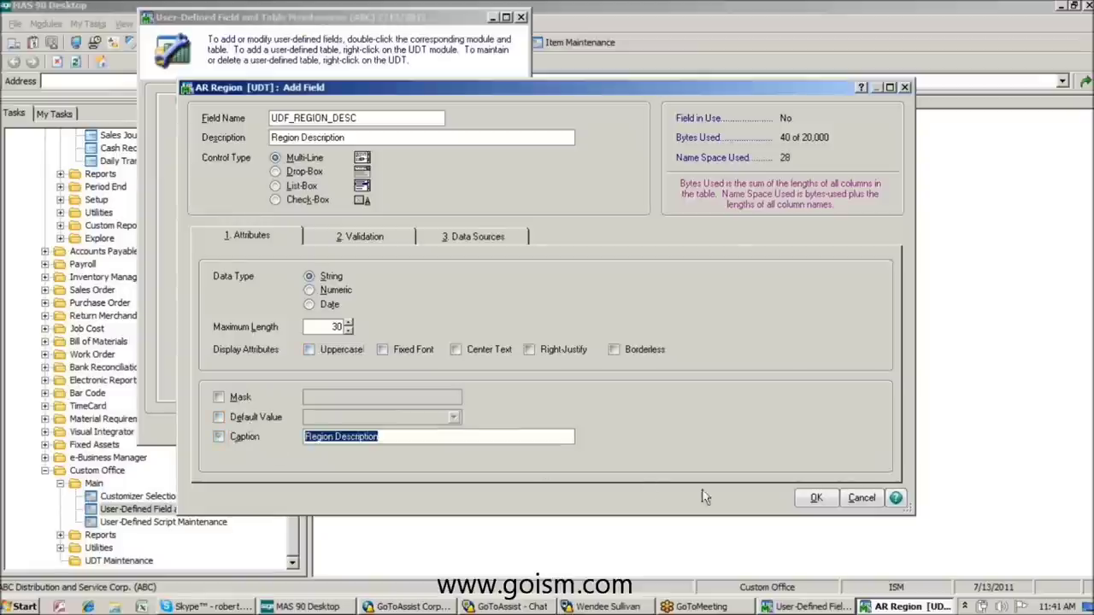
click(818, 500)
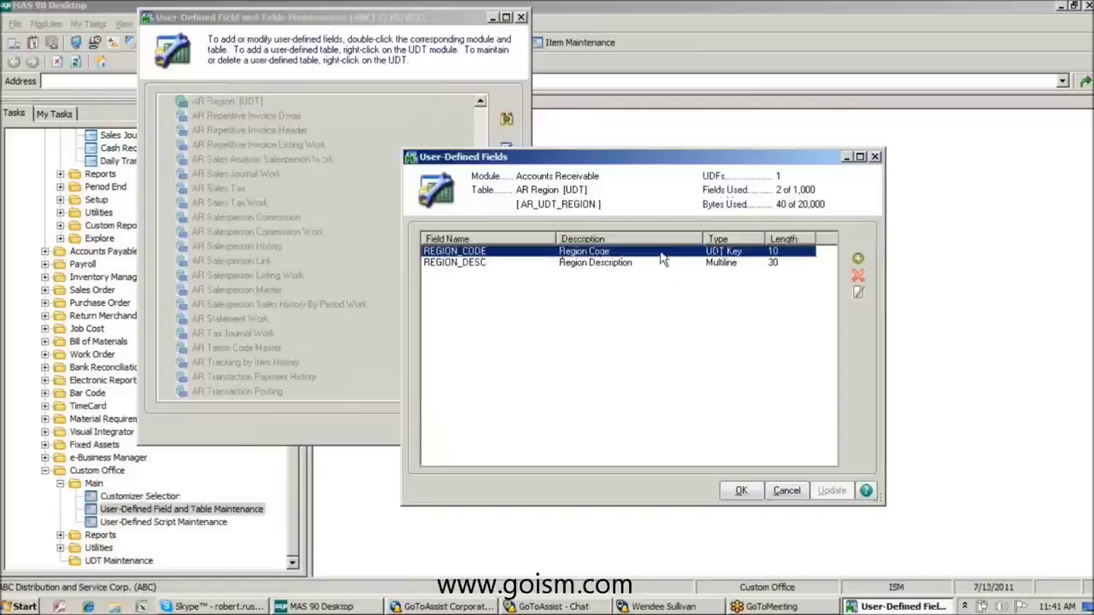
click(741, 495)
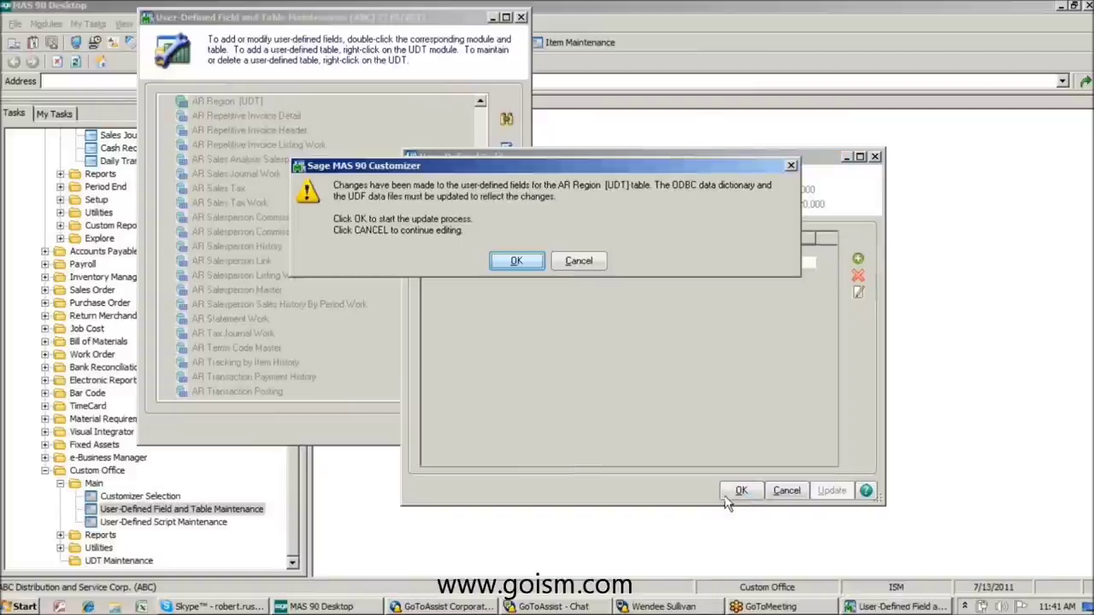
click(518, 261)
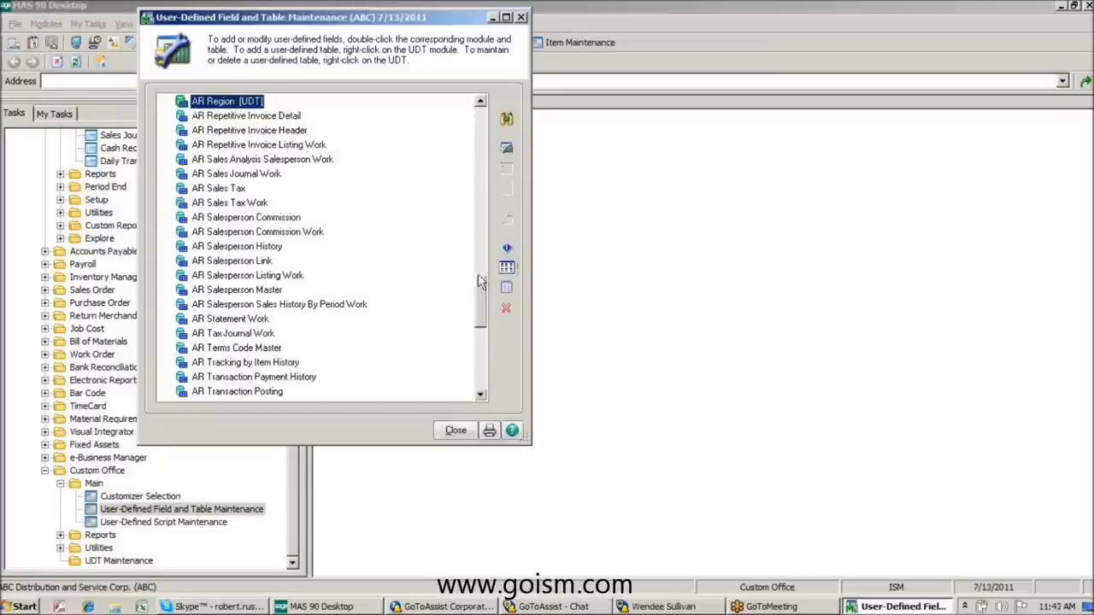
Add maintenance of the AR Region user-defined table to the desktop and close User-Defined Field and Table Maintenance.
mouse_move(482, 282)
mouse_down()
mouse_move(486, 128)
mouse_move(477, 270)
mouse_up()
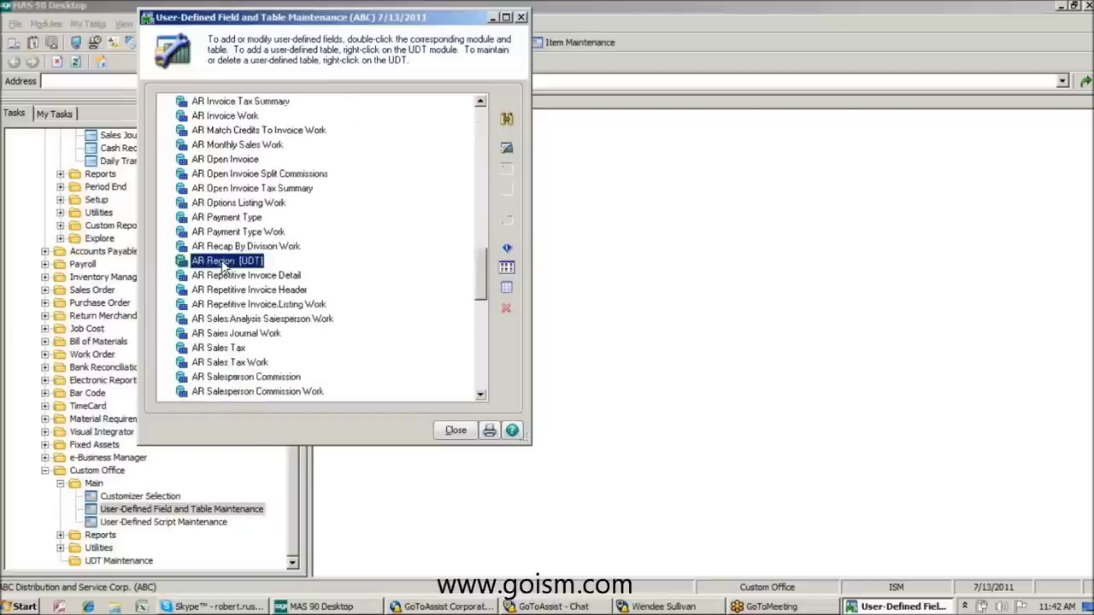
click(507, 270)
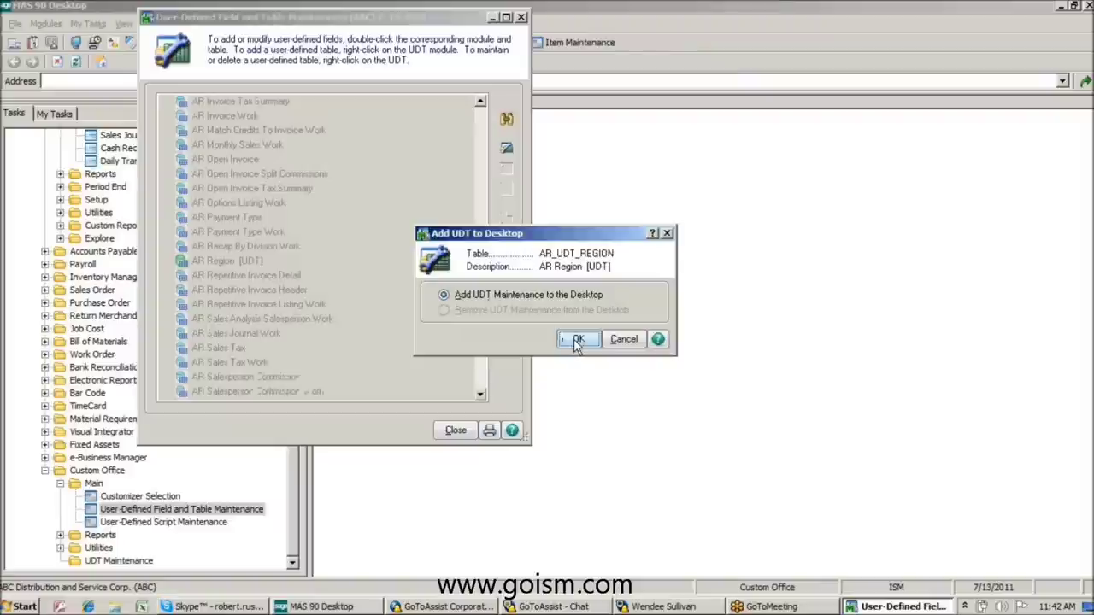
click(578, 340)
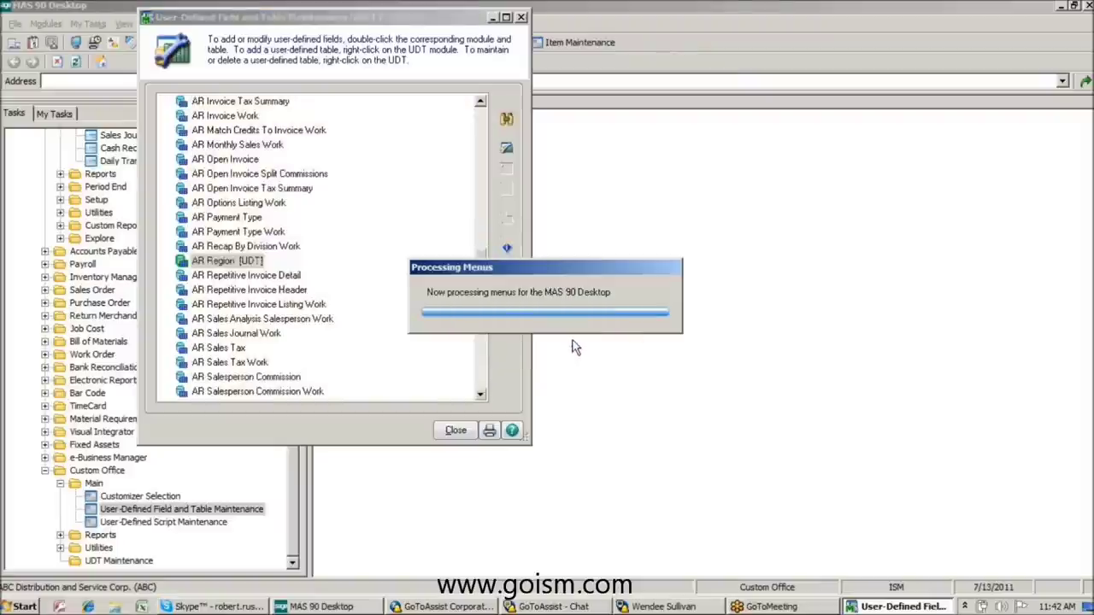
click(457, 432)
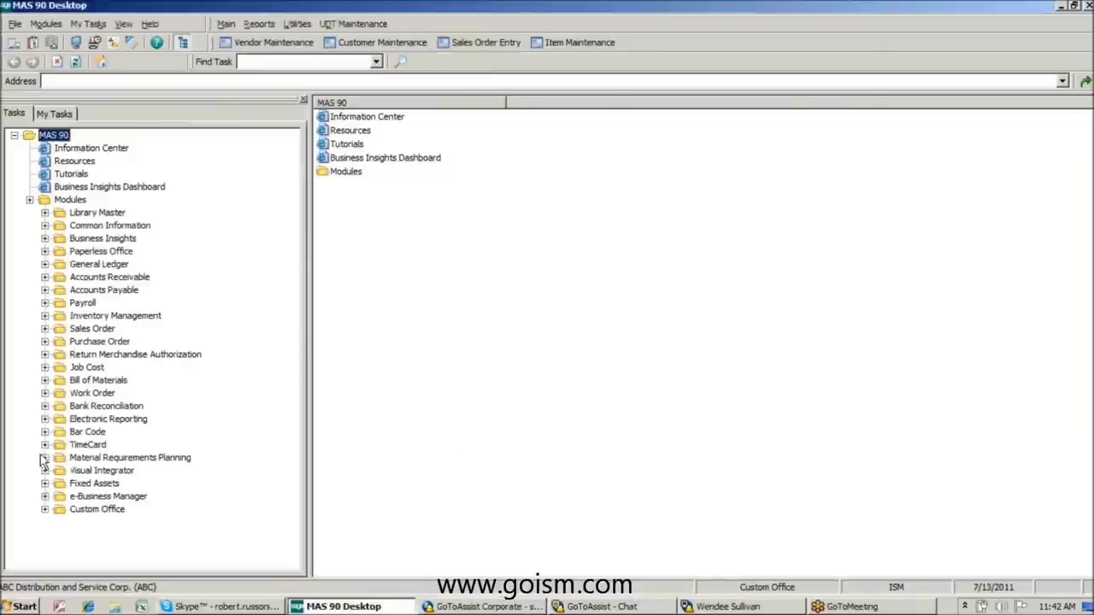
Try to open the AR Region table from Custom Office's UDT Maintenance.
click(45, 509)
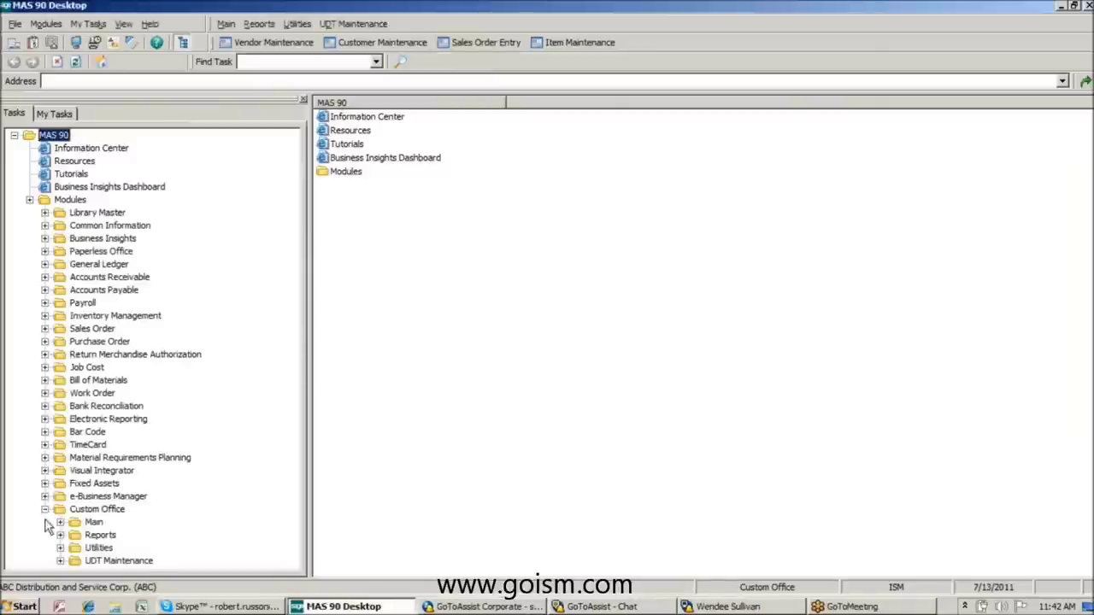
click(59, 562)
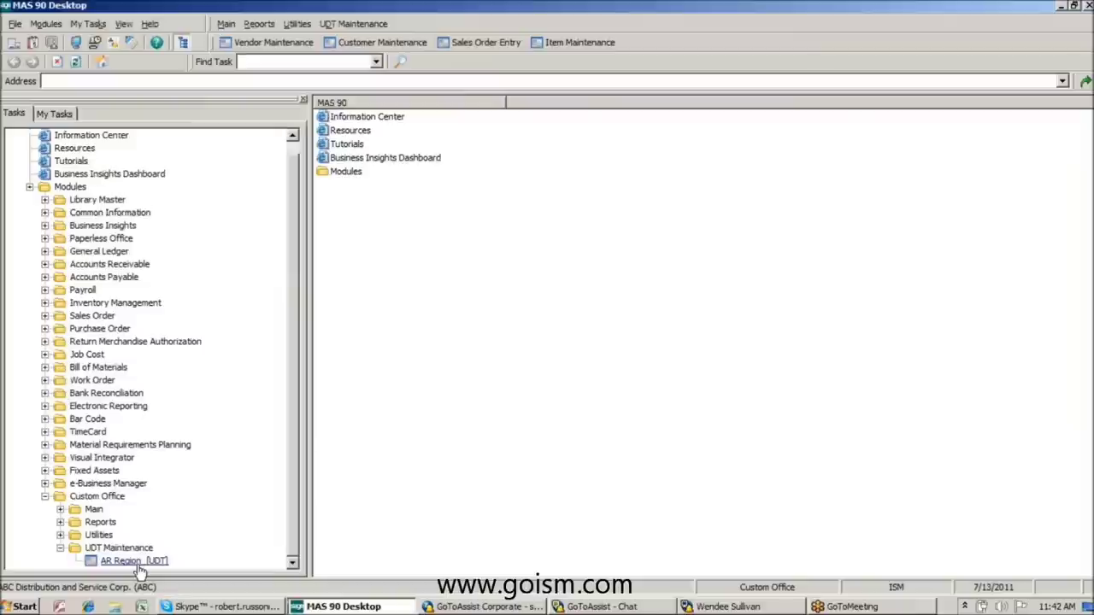
click(135, 561)
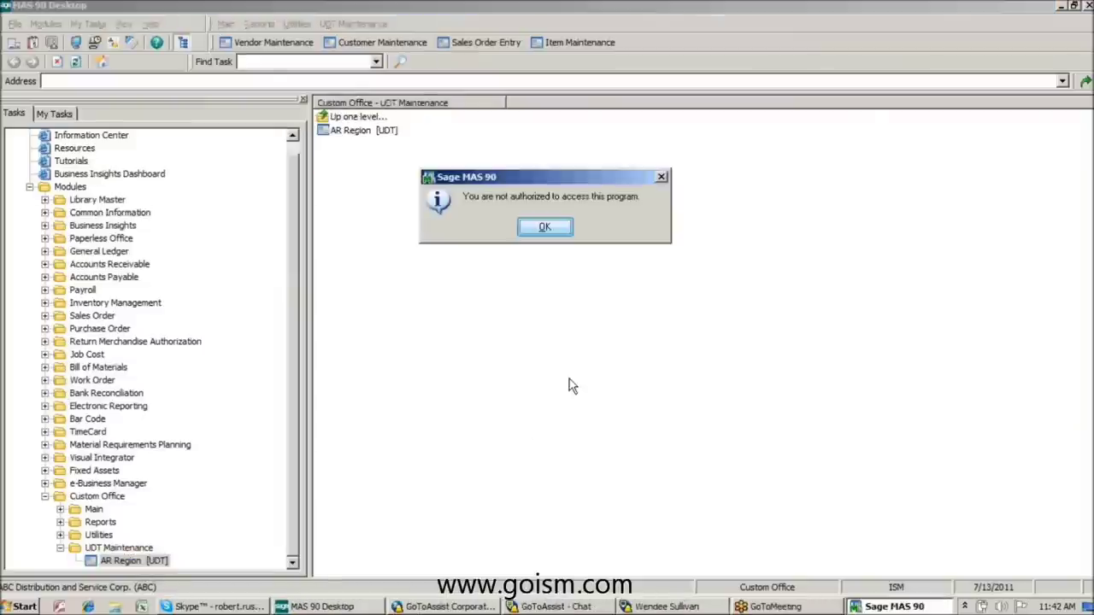
click(549, 232)
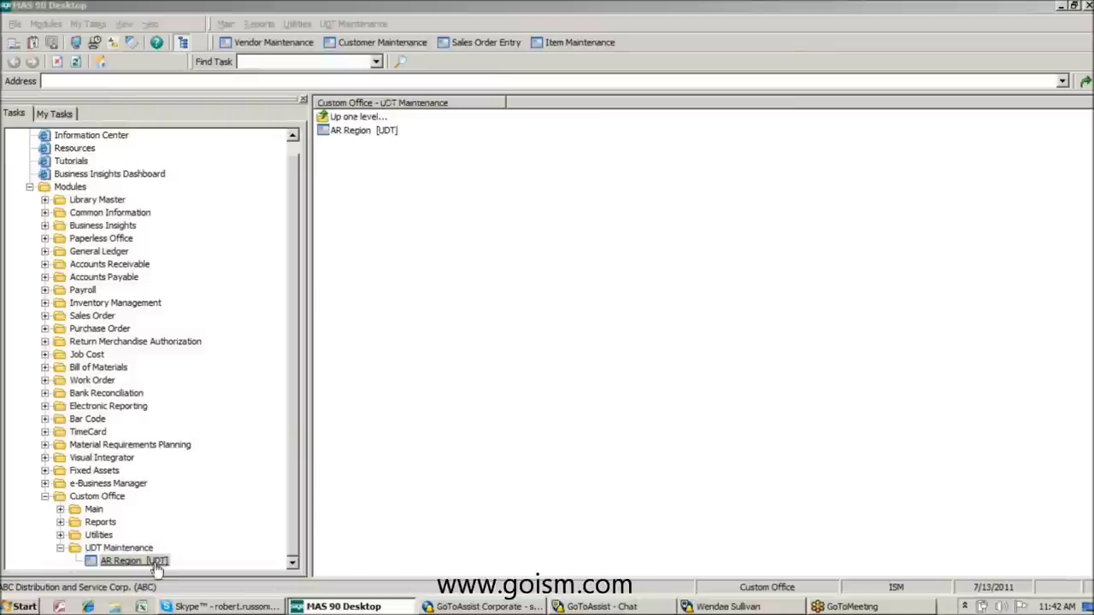
Open the system role in Library Master's Role Maintenance.
click(44, 199)
click(60, 213)
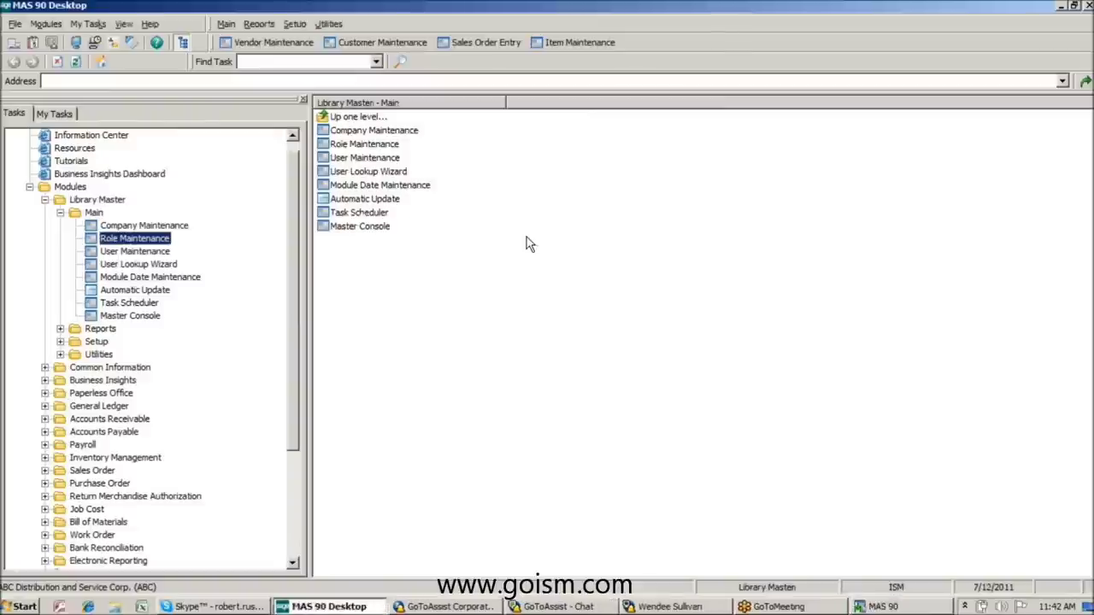
click(691, 78)
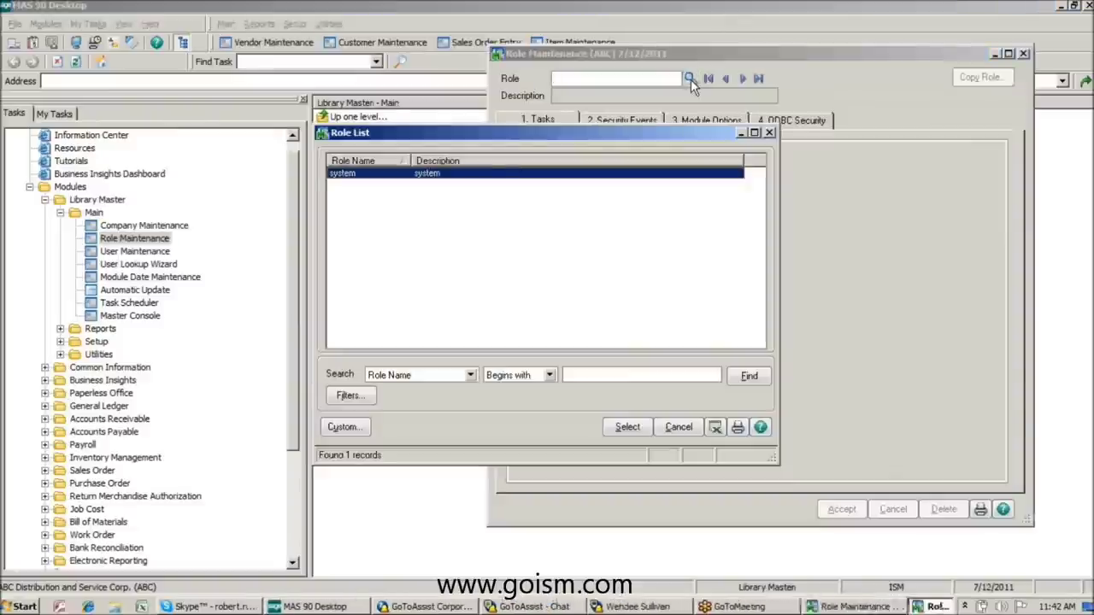
double_click(484, 174)
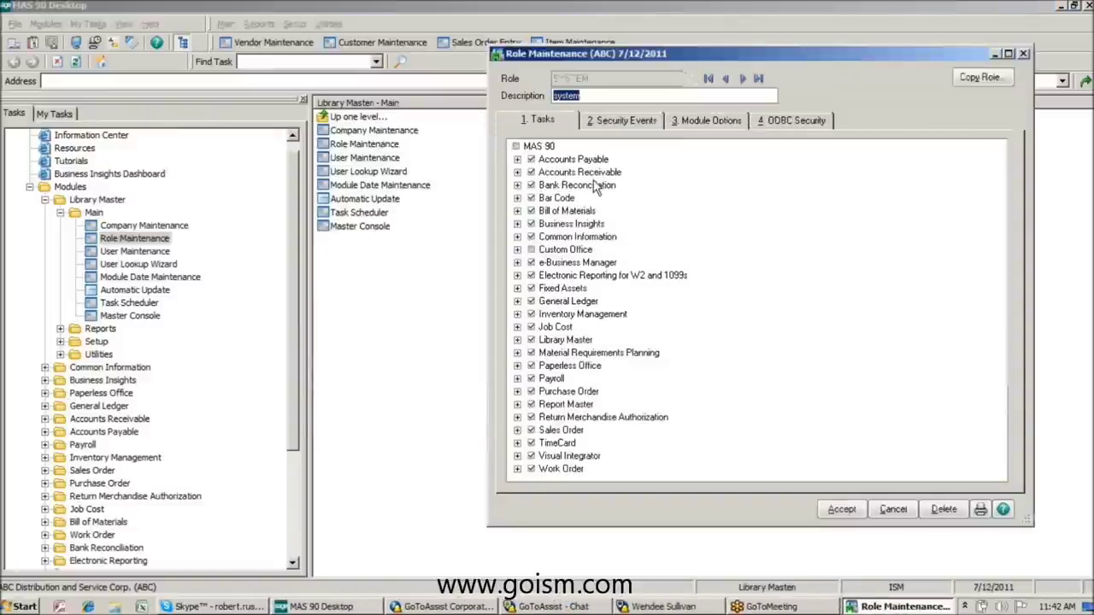
Grant the system role access to Custom Office's AR Region [UDT] miscellaneous task, accept the change and close Role Maintenance.
click(531, 250)
click(517, 249)
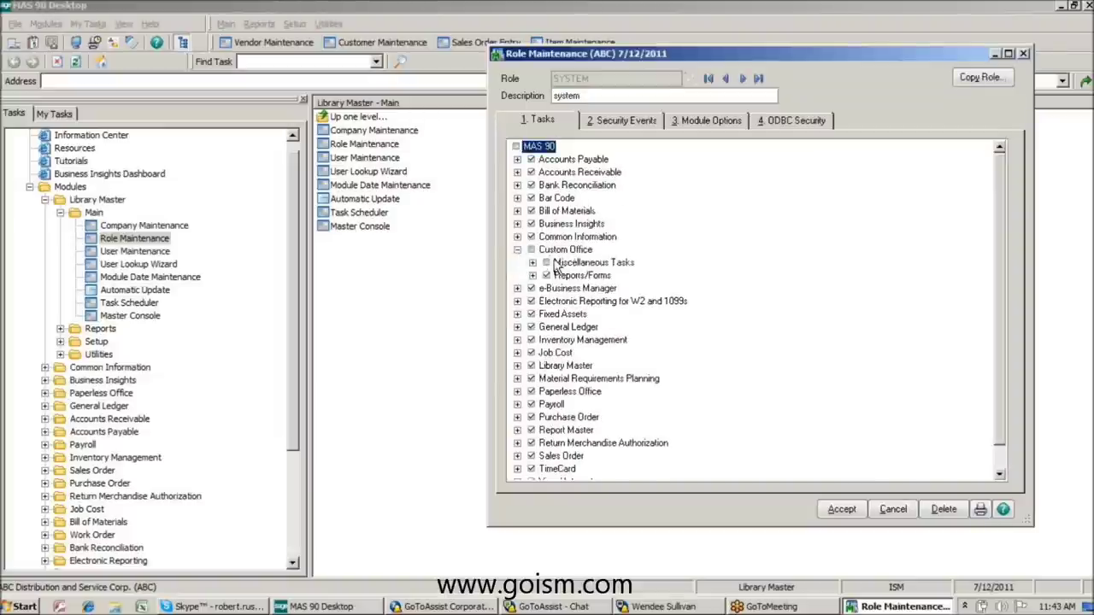
click(532, 262)
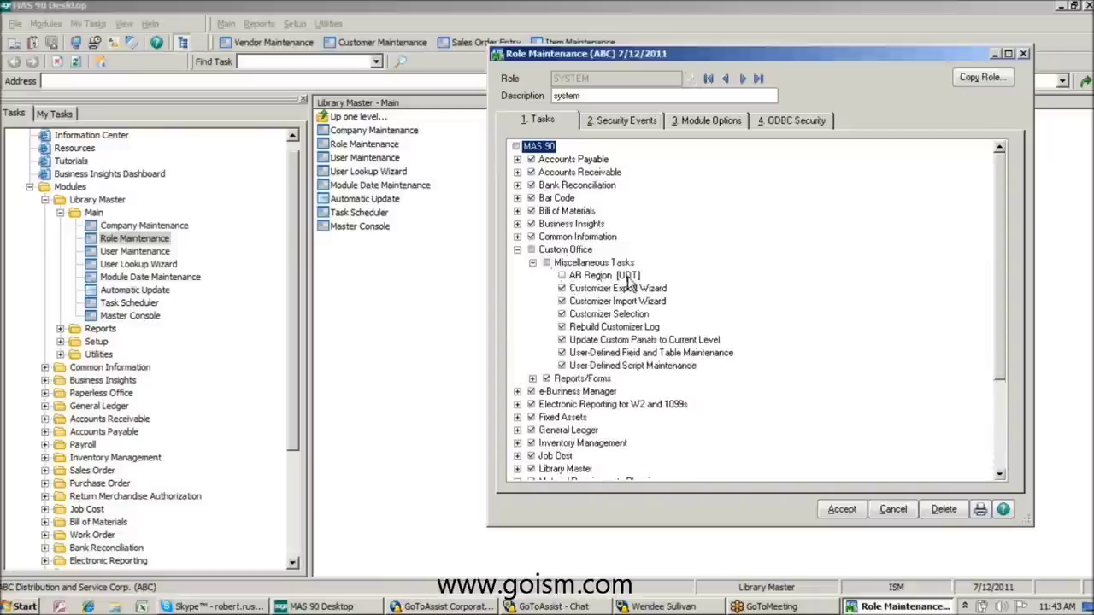
click(563, 276)
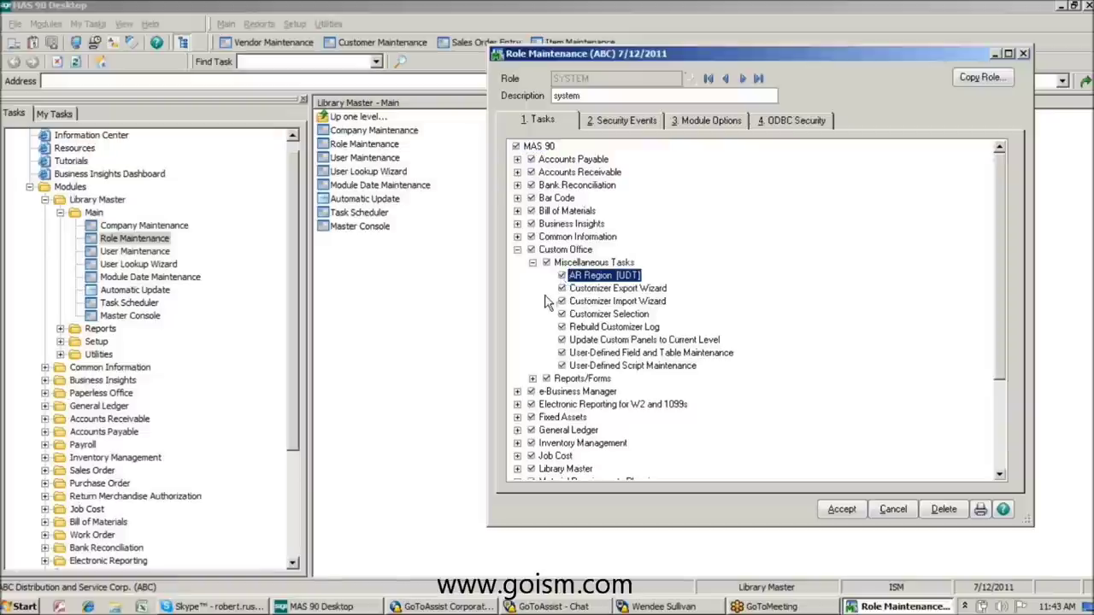
click(842, 510)
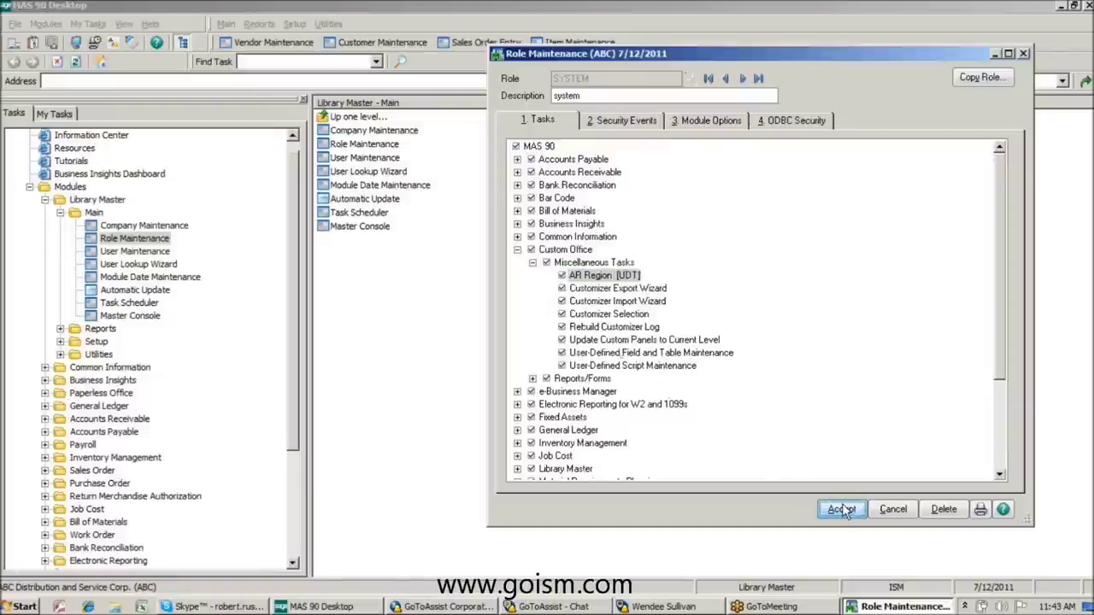
click(1026, 55)
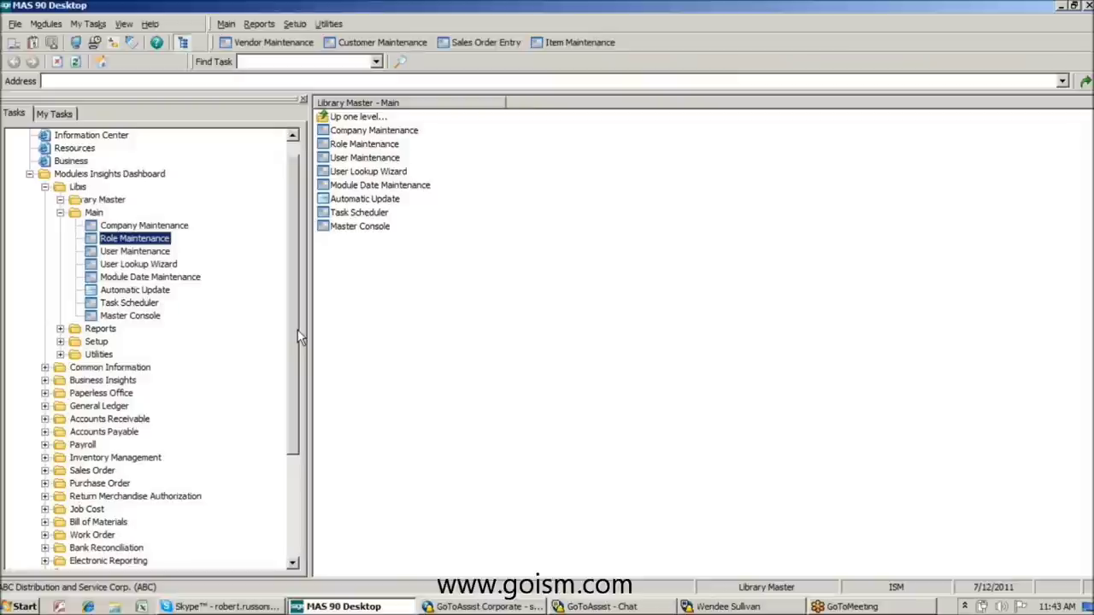
Open the AR Region table from Custom Office's UDT Maintenance and add region code NORTH with description North Region.
scroll(299, 336, down, 4)
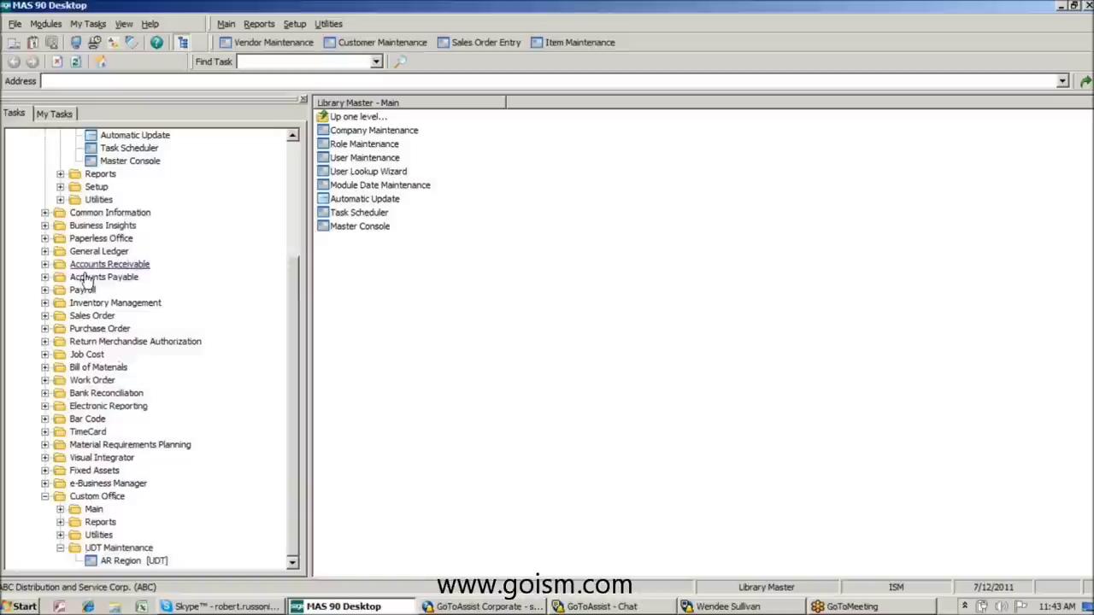
click(128, 561)
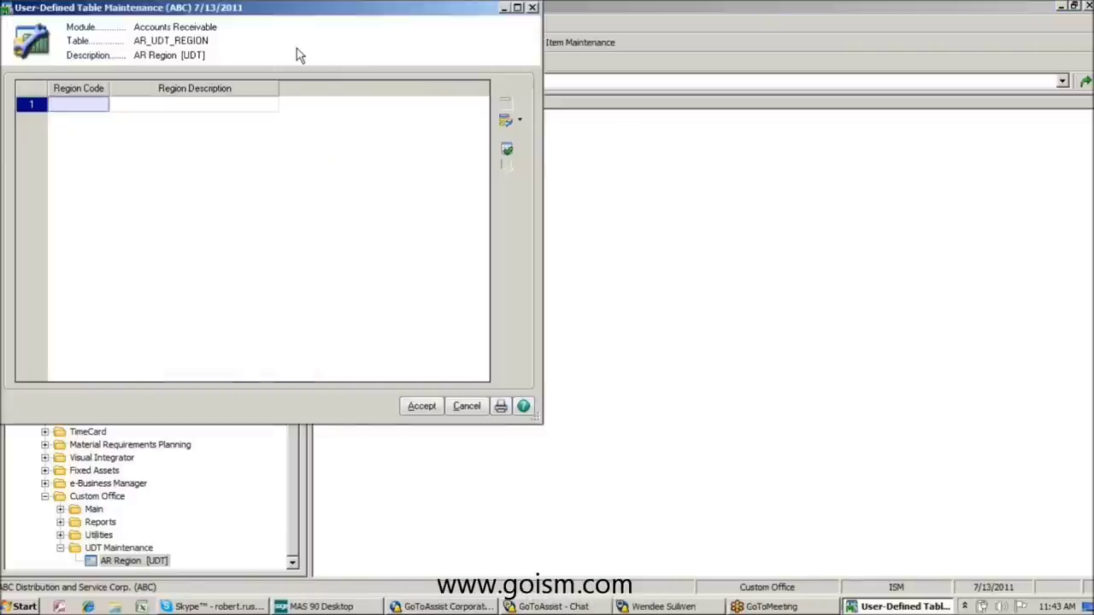
drag(300, 9, 700, 106)
text(NORTH)
key(Tab)
text(North Region)
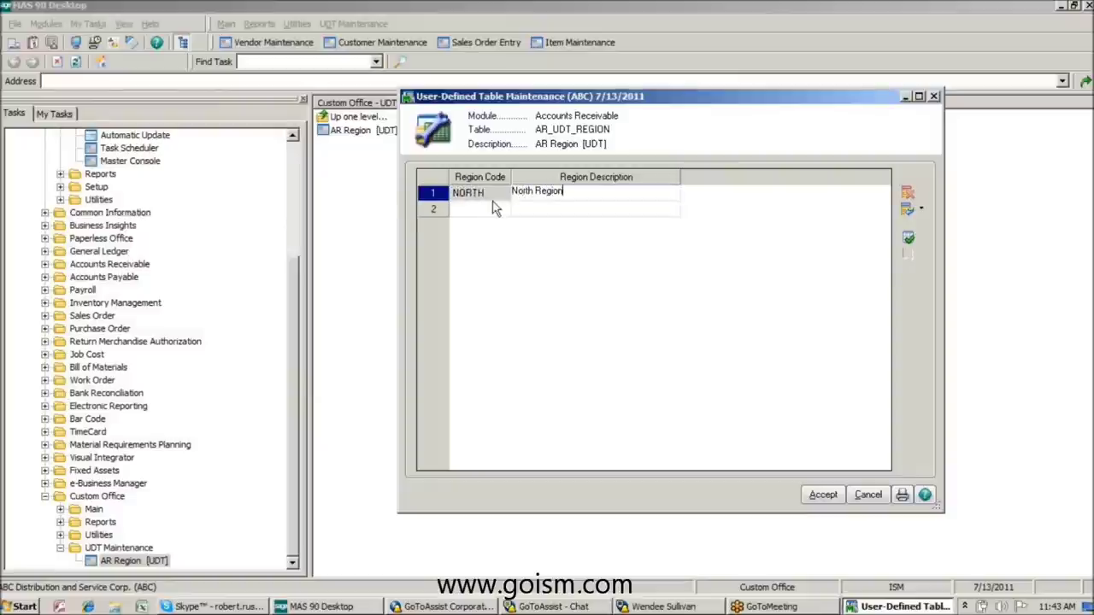
Add region code SOUTH with description South Region to the AR Region table.
click(494, 209)
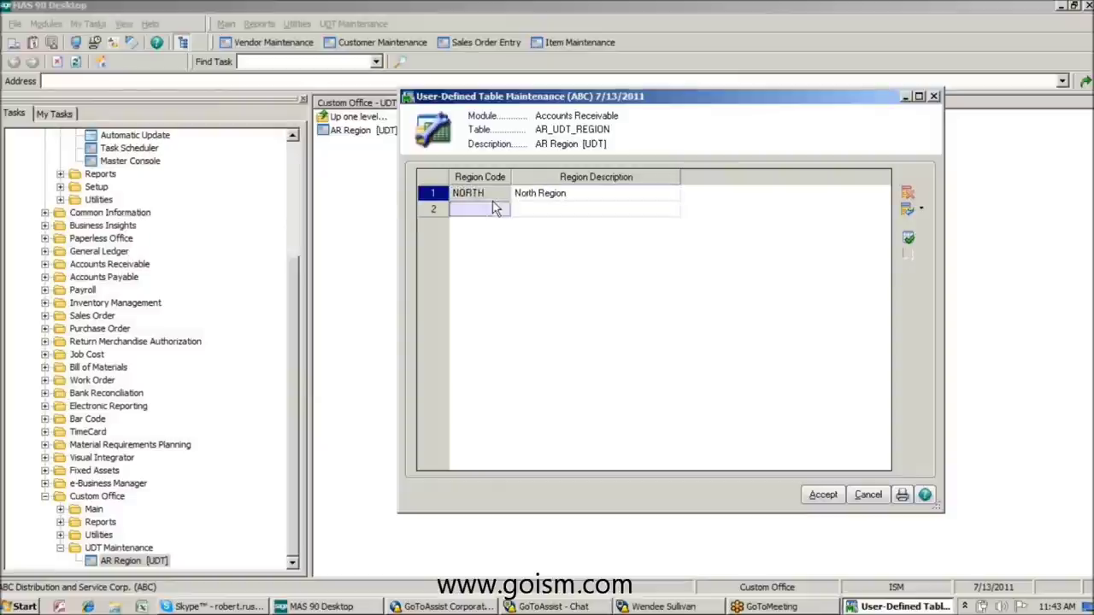
text(SOUTH)
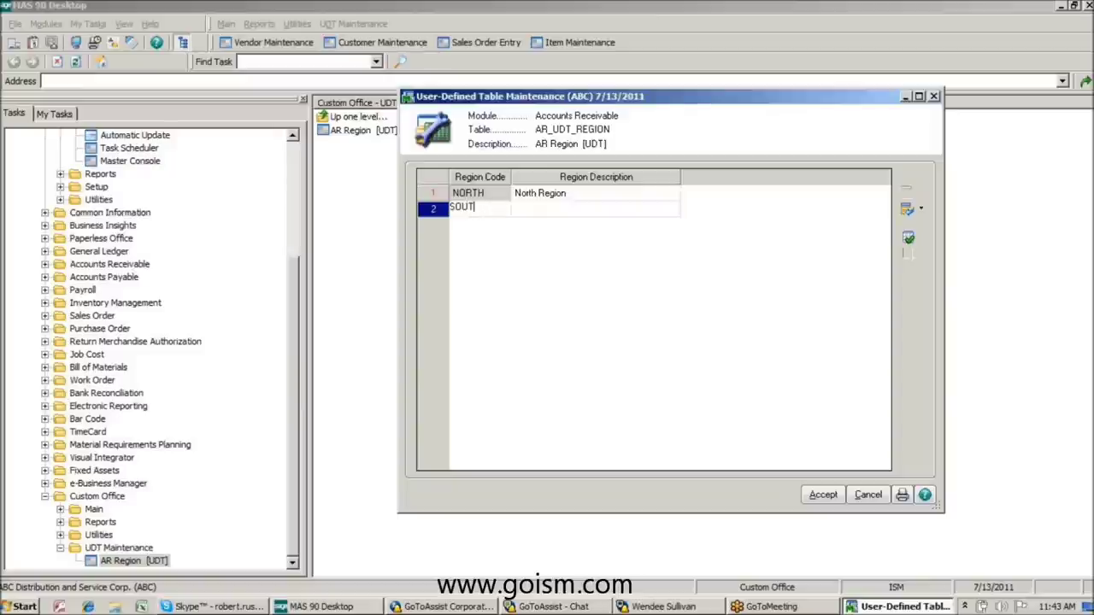
key(Tab)
text(South Region)
click(493, 208)
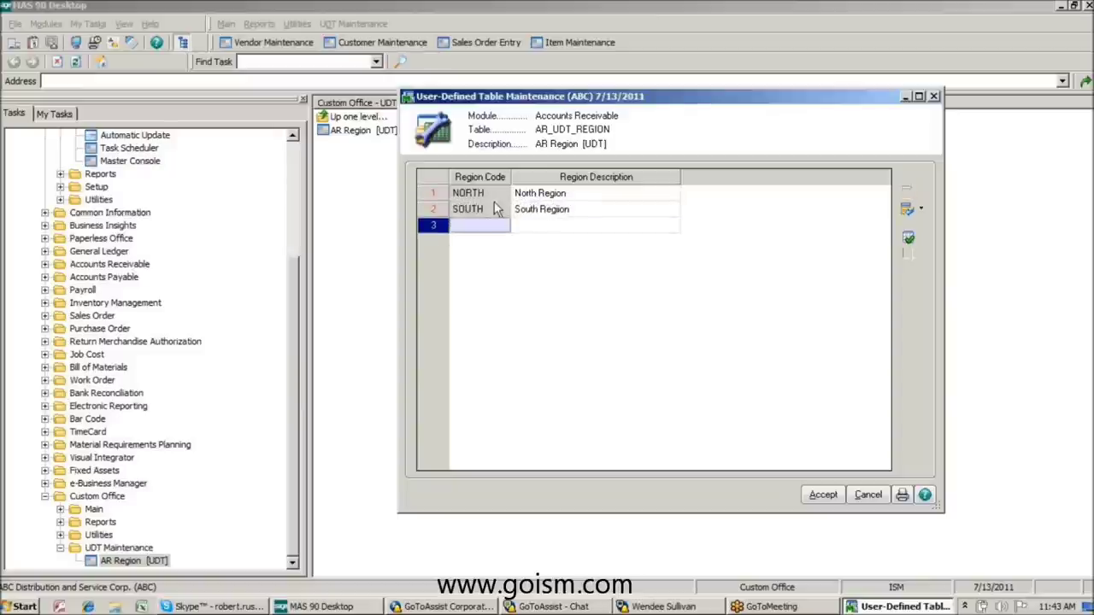
click(547, 209)
click(556, 209)
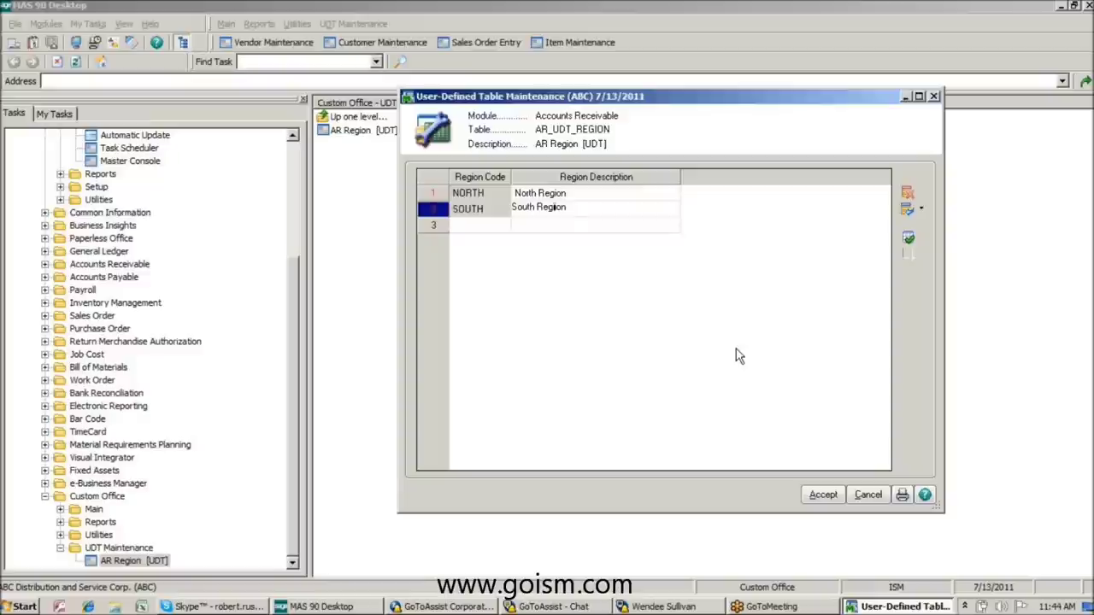
key(Tab)
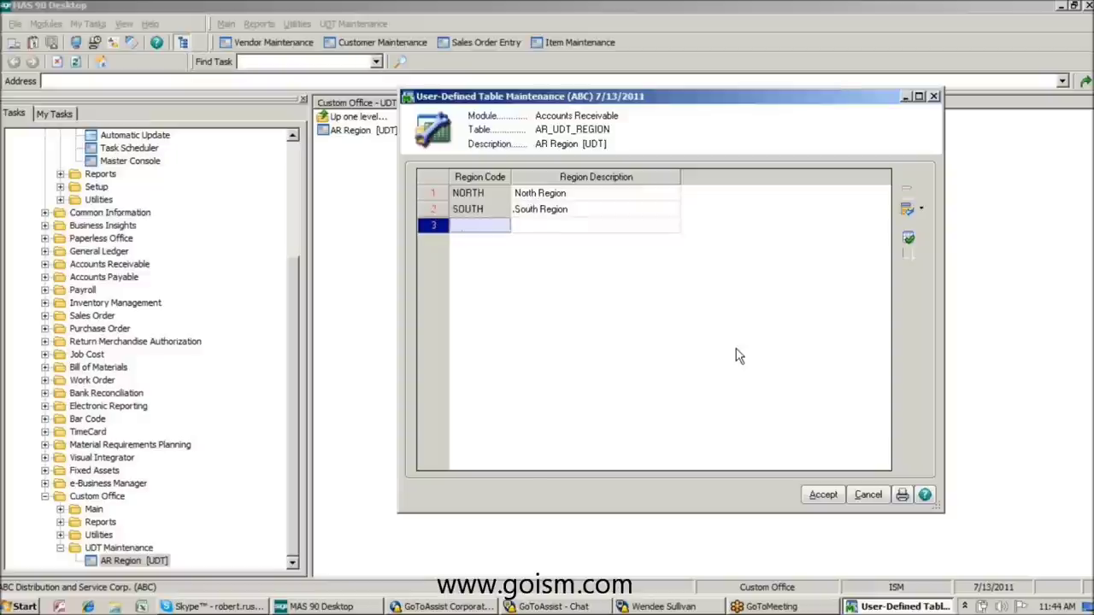
Add region code EAST with description East Region to the AR Region table.
text(EAST)
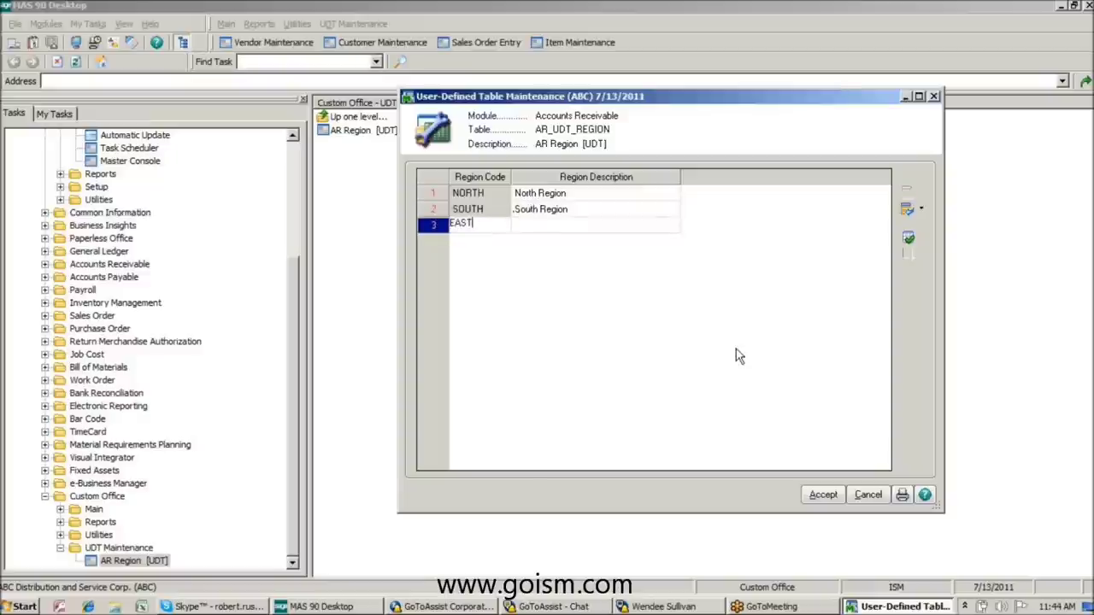
key(Tab)
text(East Region)
key(Tab)
Add region code WEST with description West Region to the AR Region table.
text(W)
text(ST)
key(Tab)
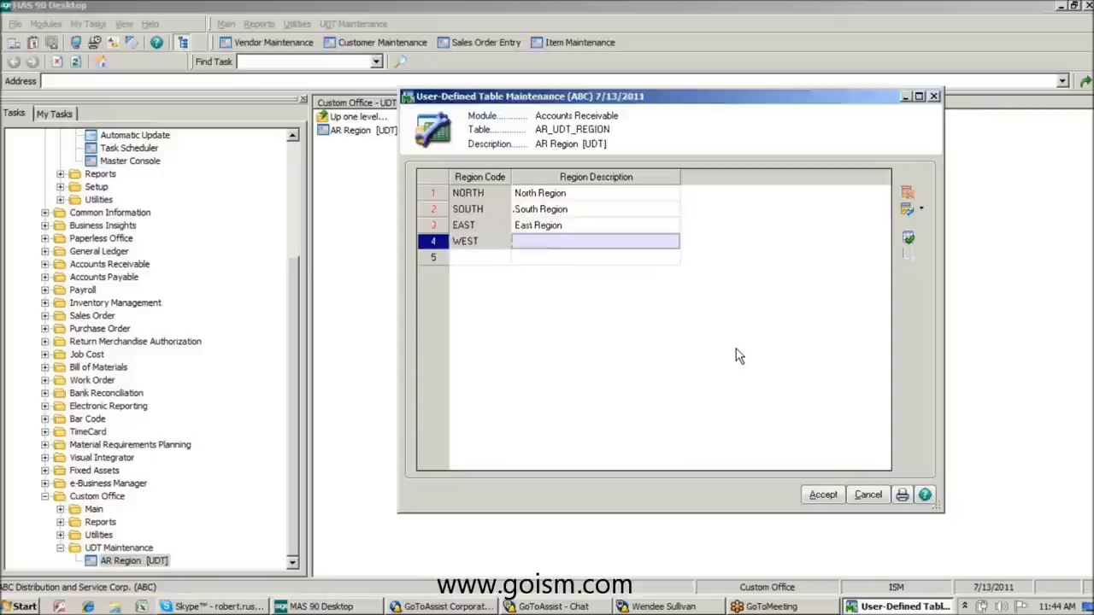
text(We)
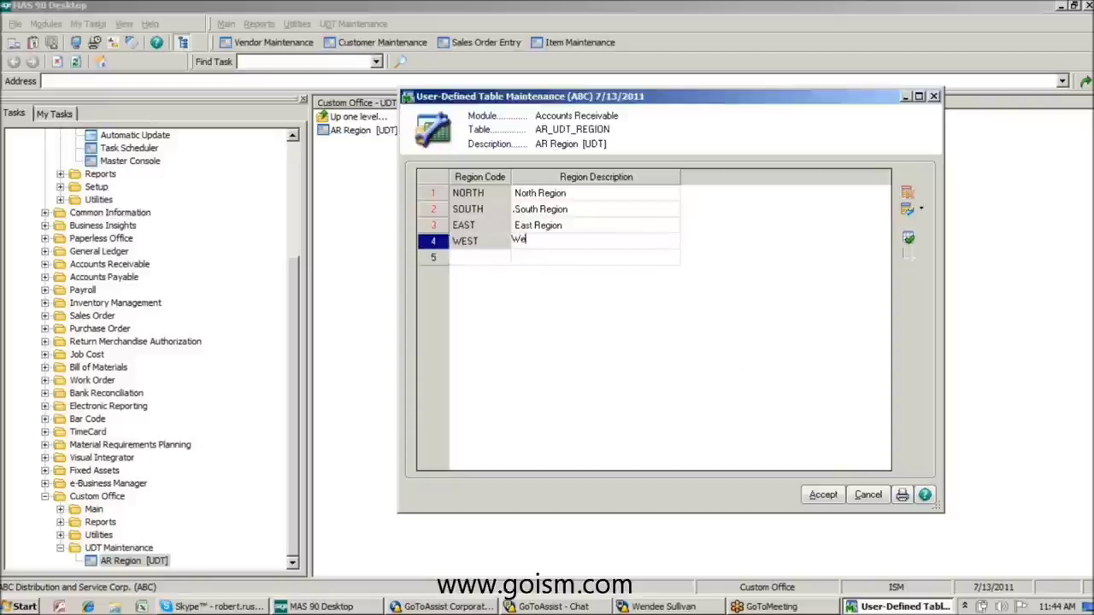
text(st Region)
key(Tab)
Add region code CENTRAL with description Central Region to the AR Region table.
text(CENTRAL)
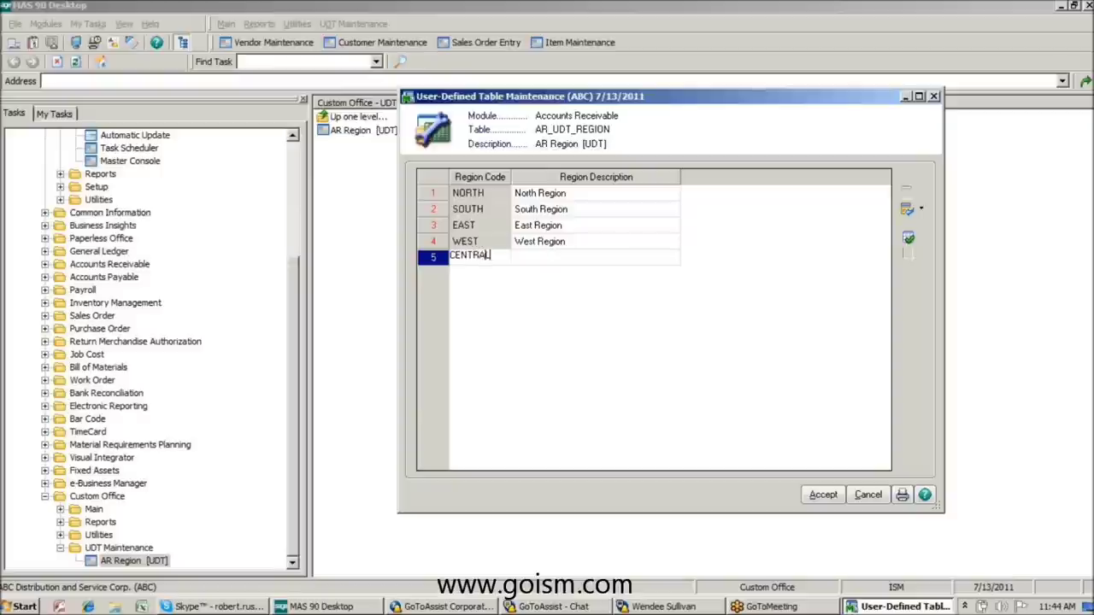
key(Tab)
text(Cen)
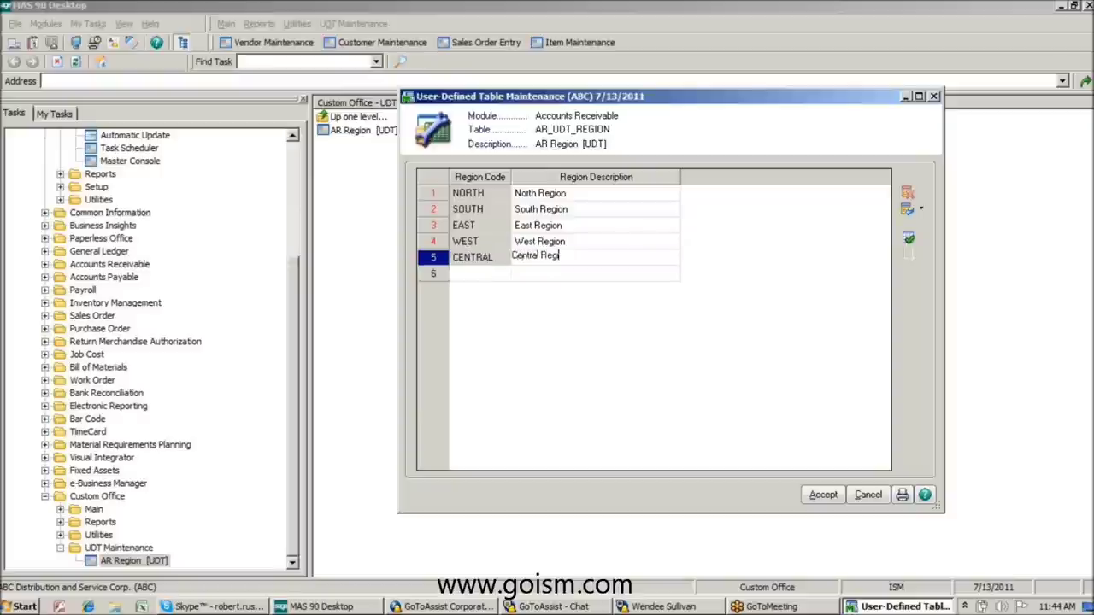
text(tral Region)
key(Tab)
Add region code COASTAL with description Coastal Region and accept the AR Region table entries.
text(COASTAL)
key(Tab)
text(Coastal)
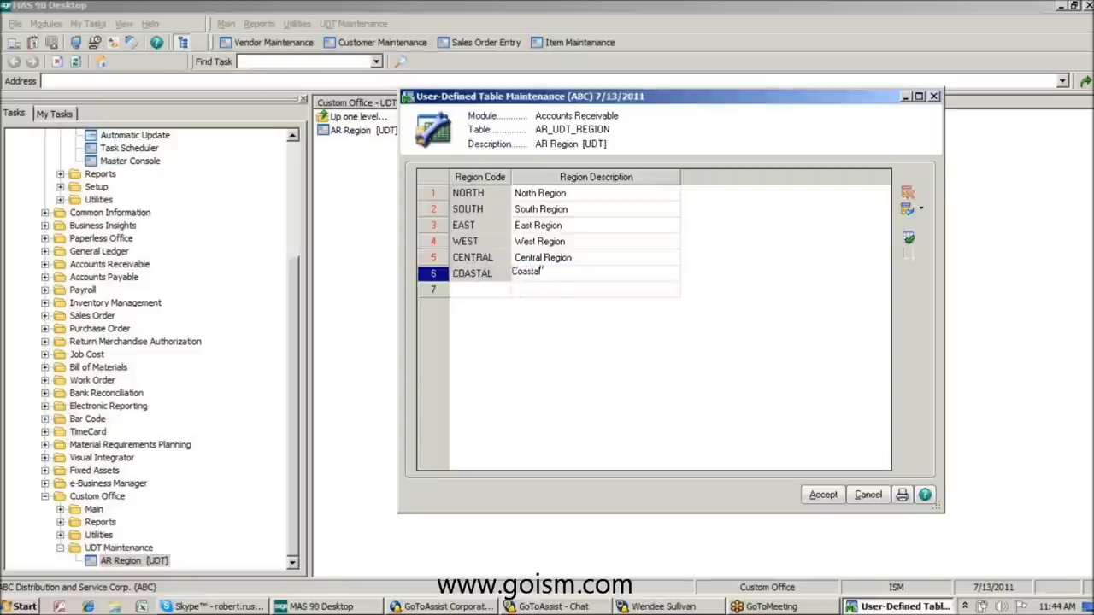
text( Region)
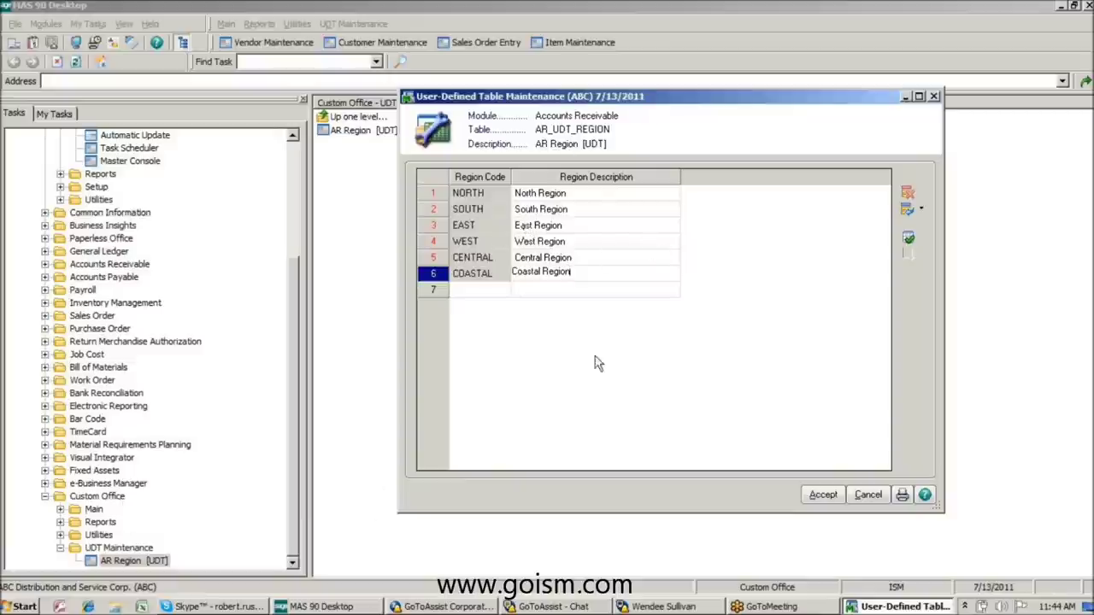
click(601, 293)
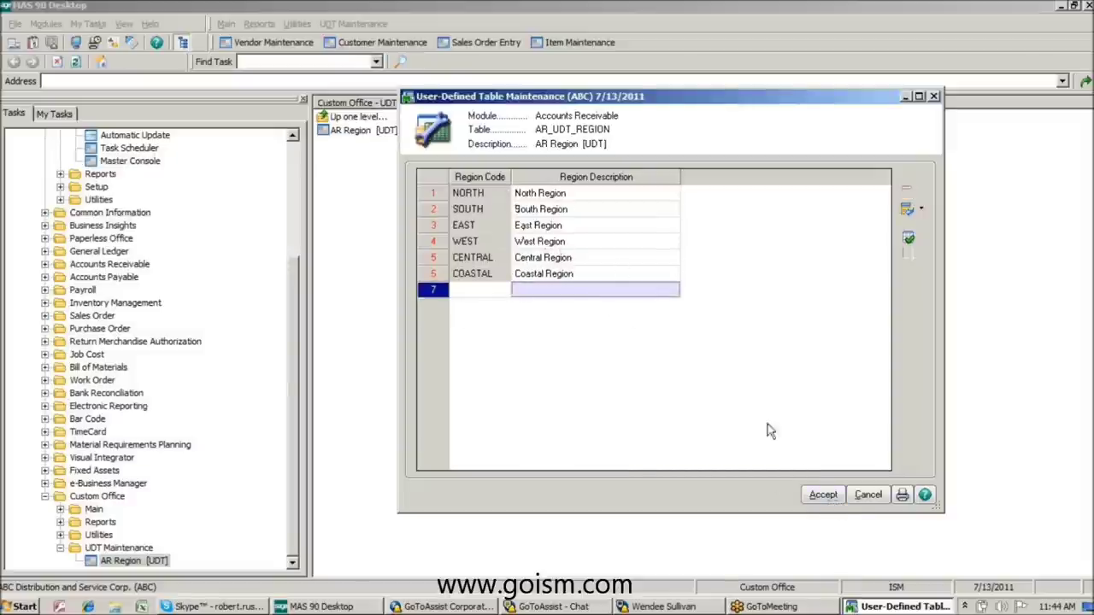
click(823, 496)
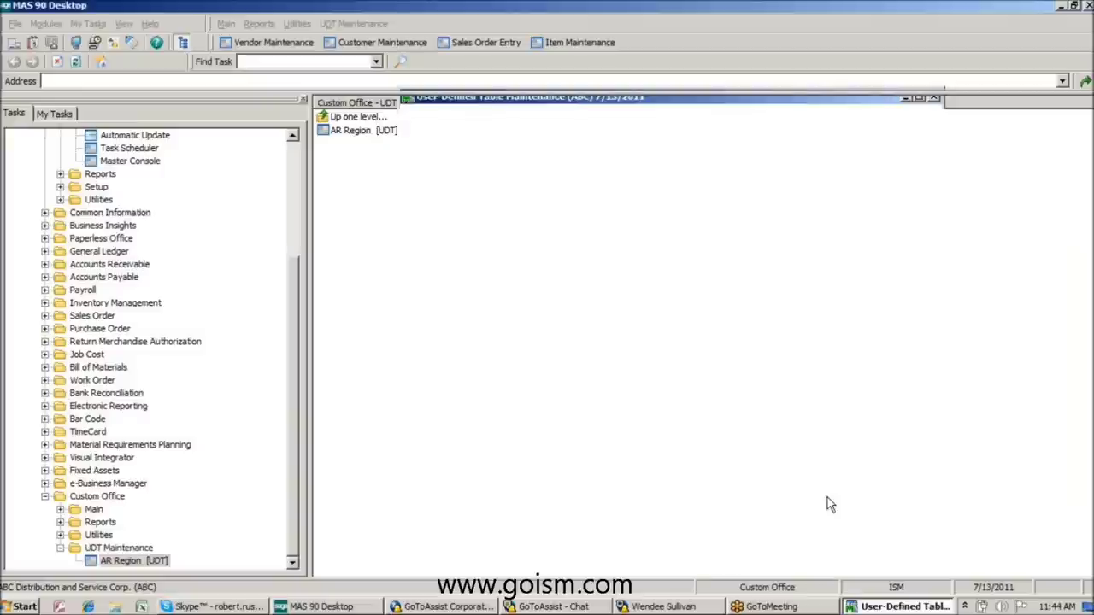
Open User-Defined Field and Table Maintenance from Custom Office and bring up the user-defined fields of AR Customer Master.
click(60, 509)
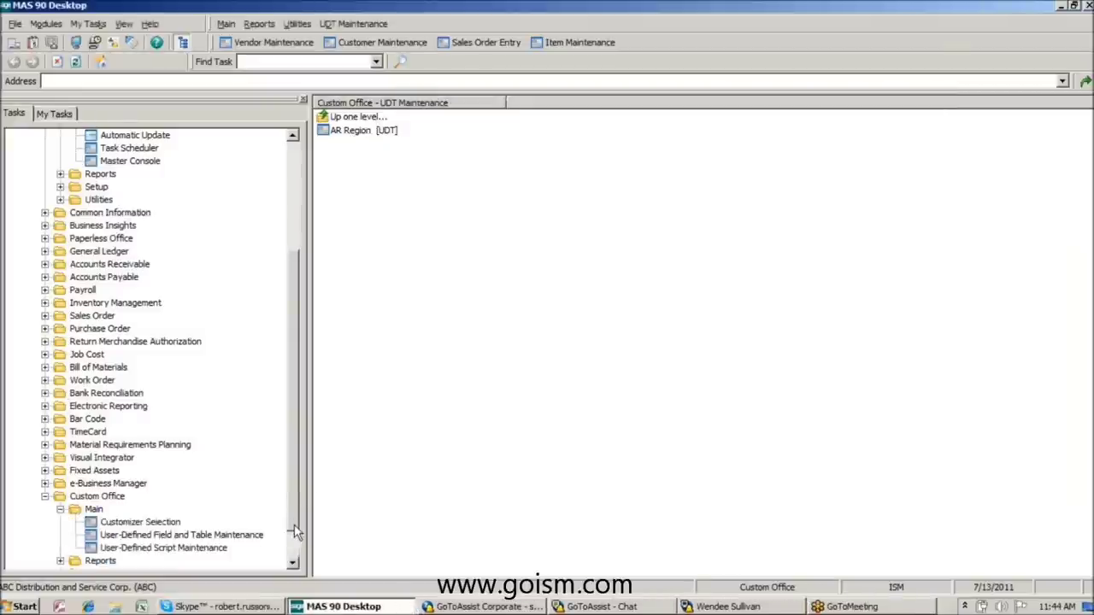
scroll(294, 528, down, 2)
scroll(293, 540, down, 1)
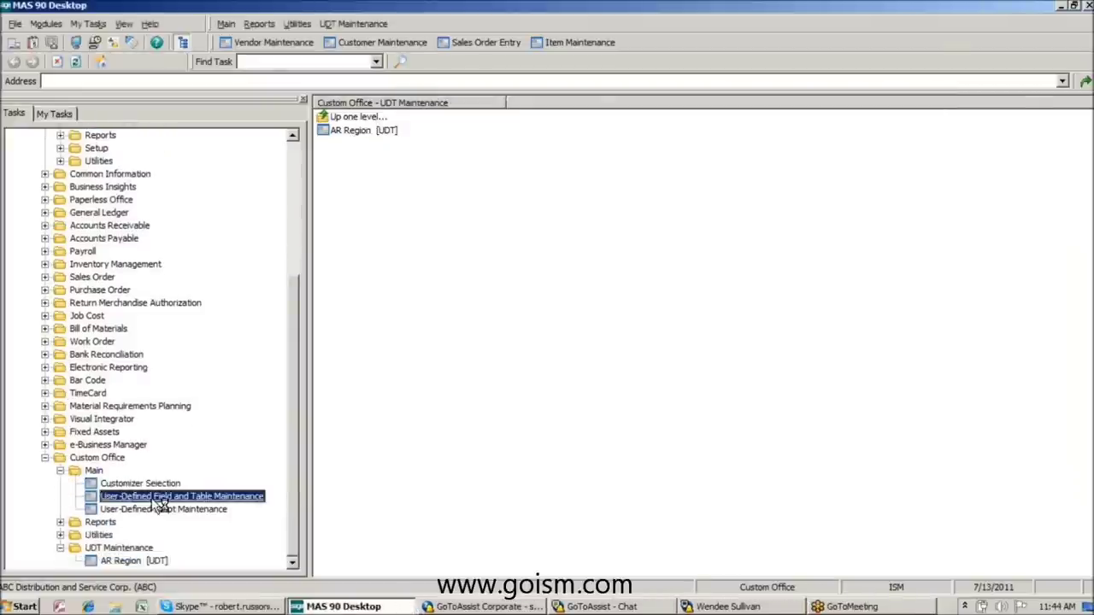
click(163, 496)
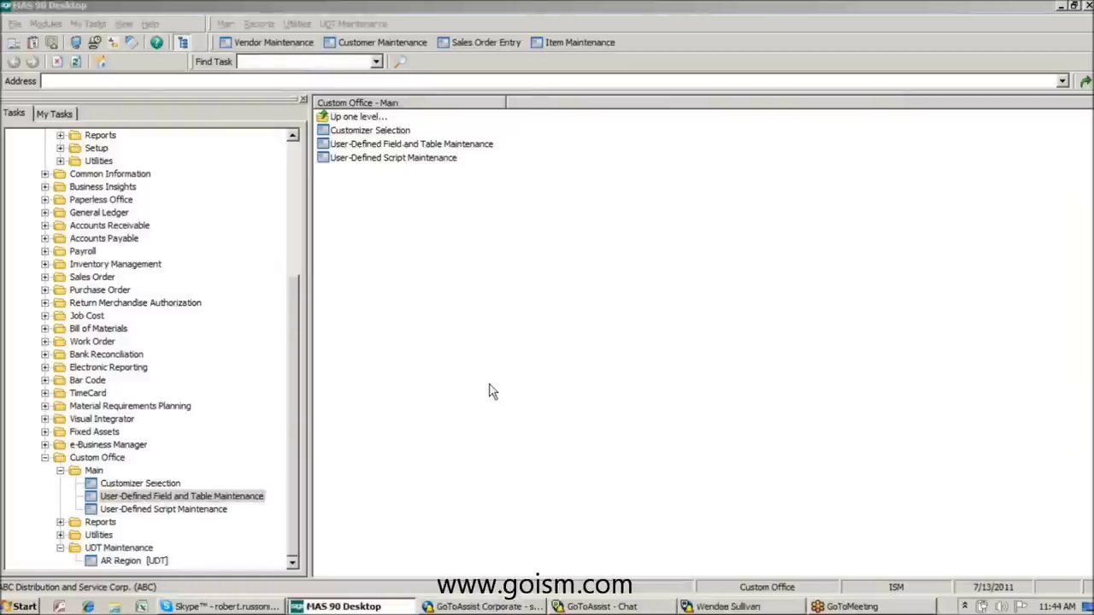
scroll(256, 282, down, 2)
right_click(226, 325)
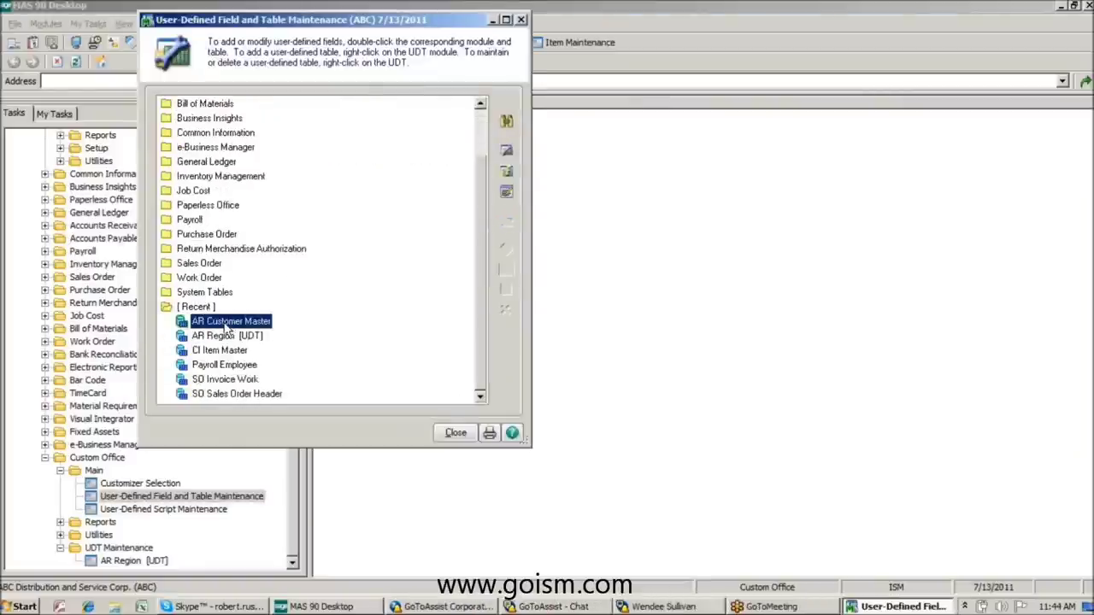
click(238, 335)
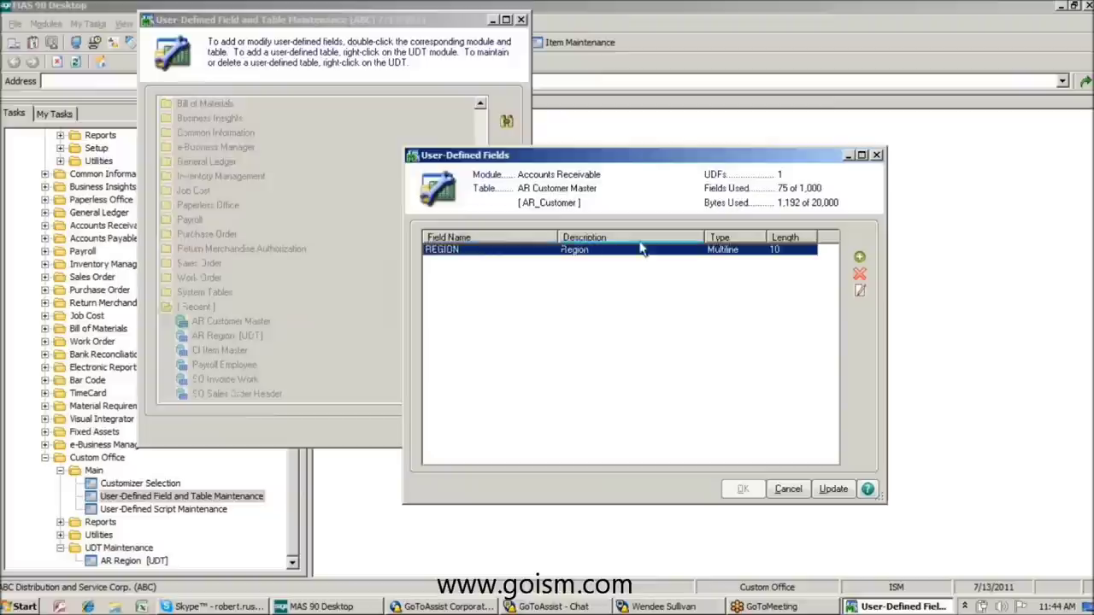
Edit the REGION field of AR Customer Master so it validates against the user-defined table AR_UDT_REGION.
click(860, 293)
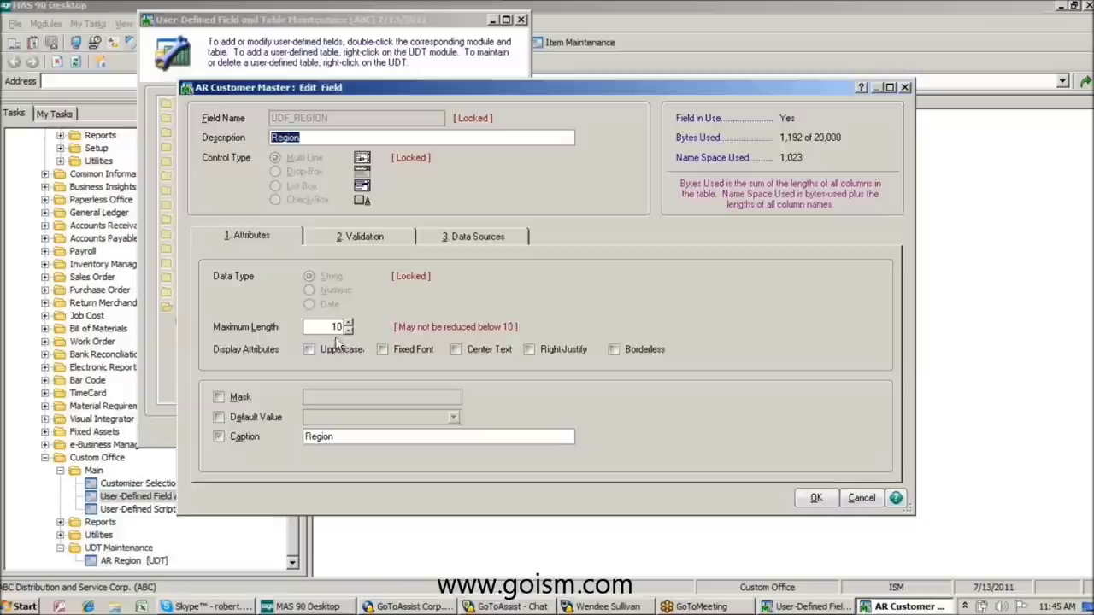
click(365, 237)
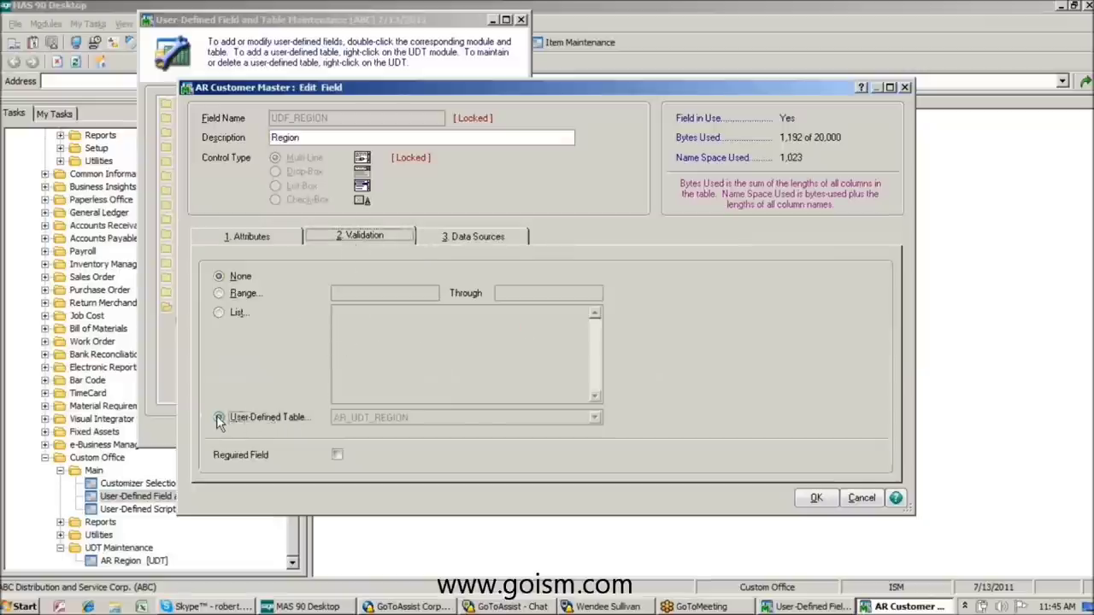
click(219, 418)
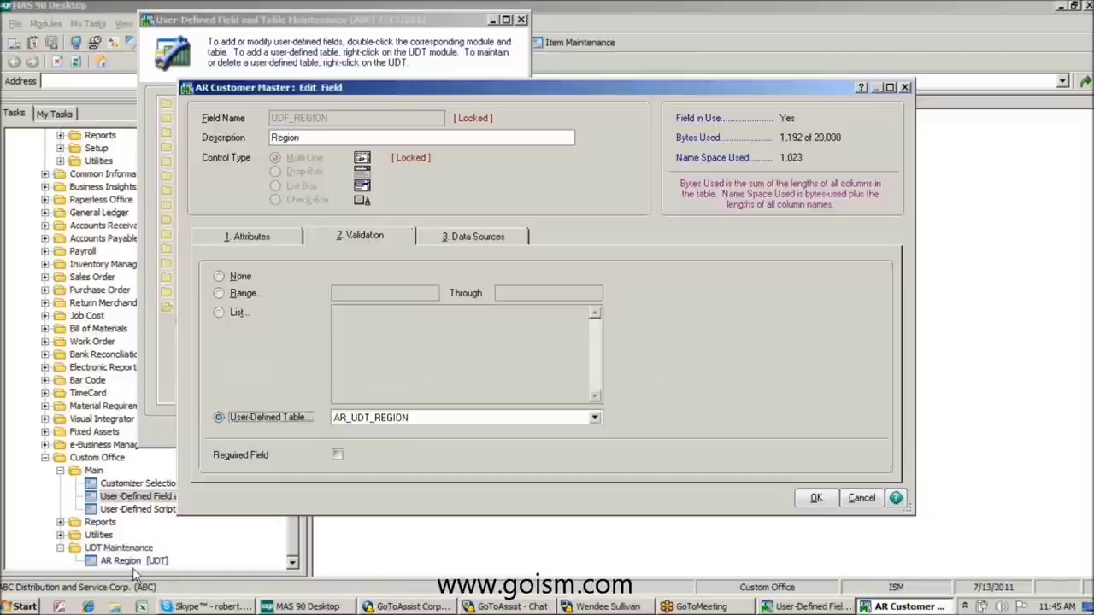
click(594, 420)
click(594, 420)
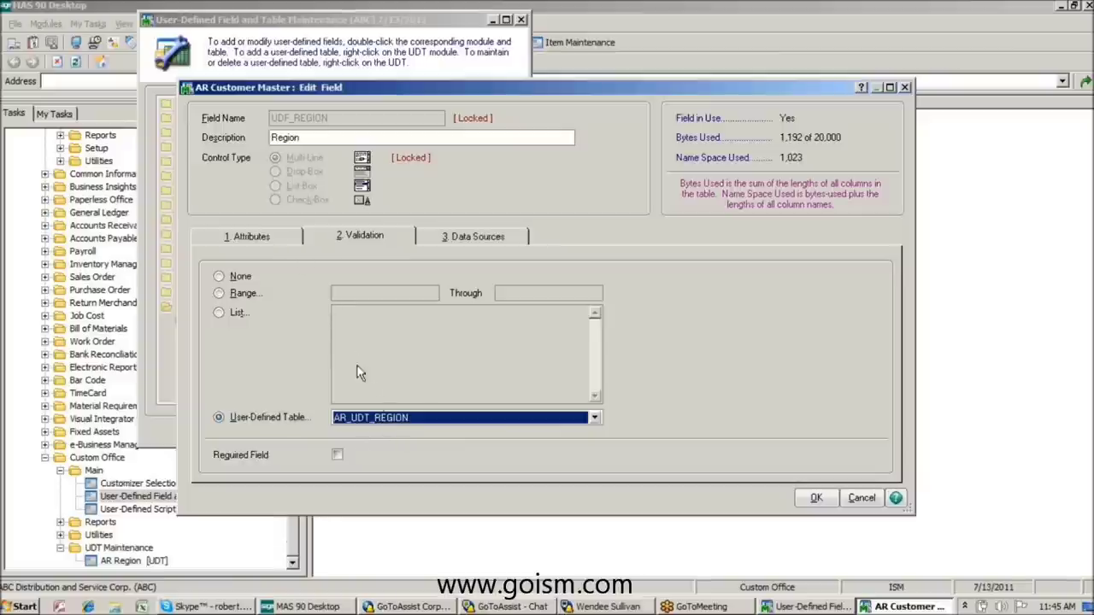
click(594, 418)
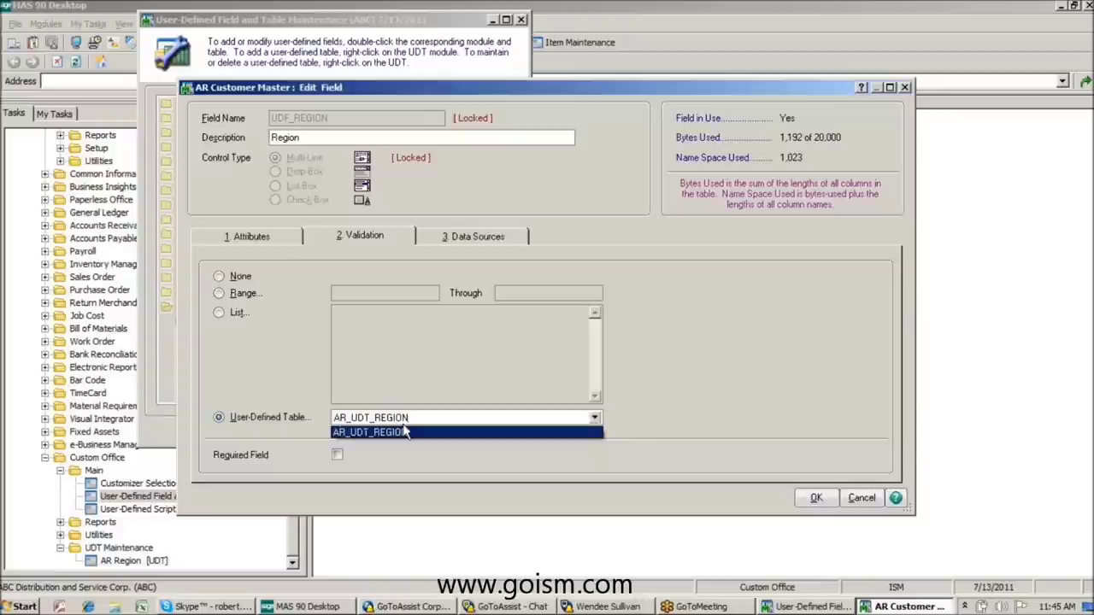
click(261, 234)
click(261, 233)
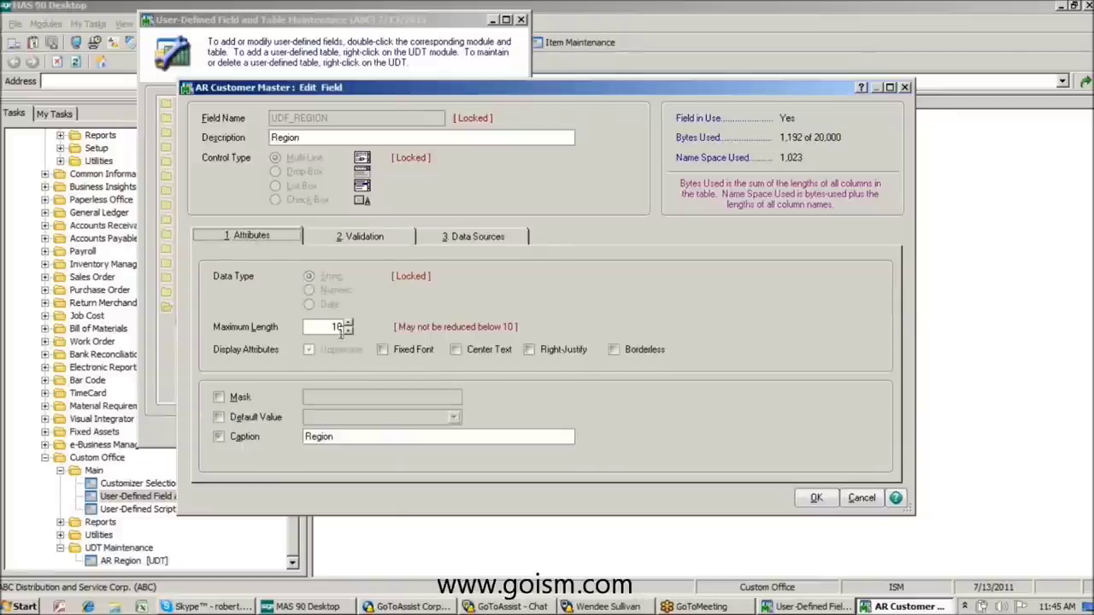
click(384, 240)
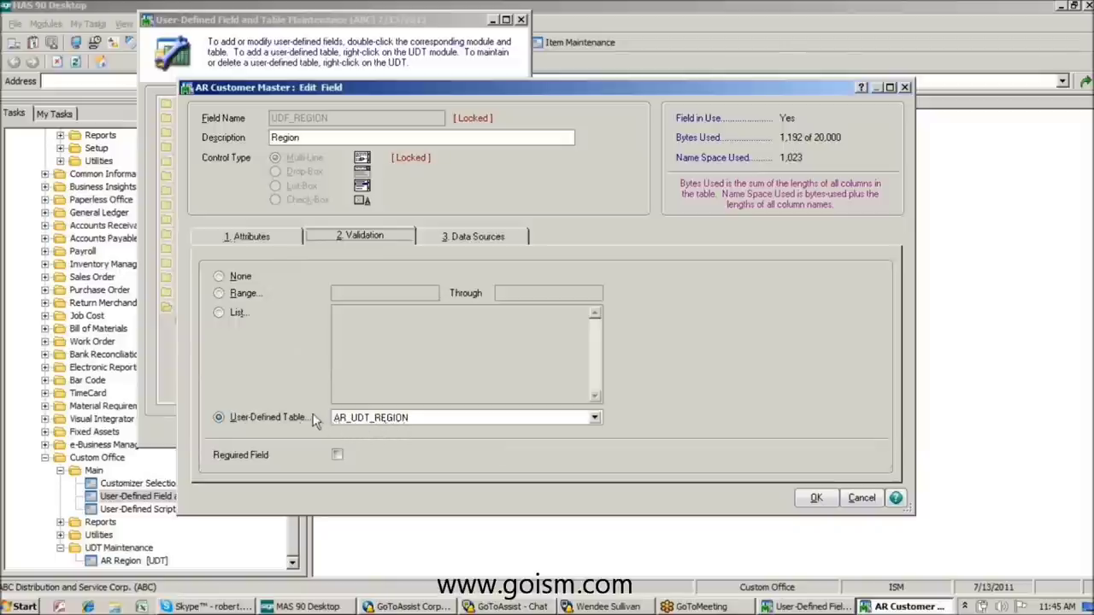
click(256, 241)
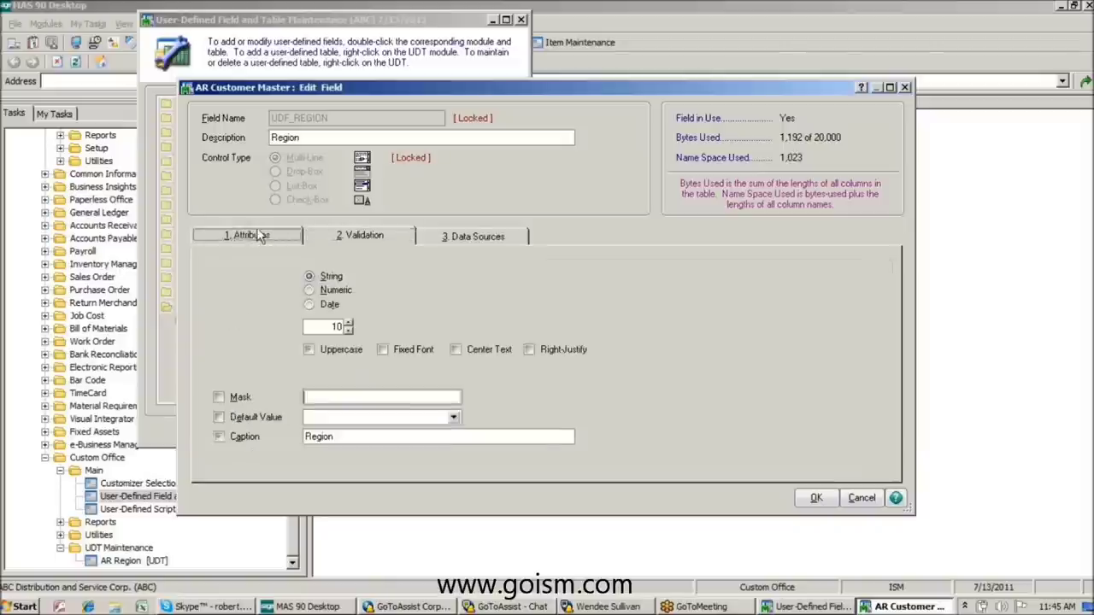
click(332, 240)
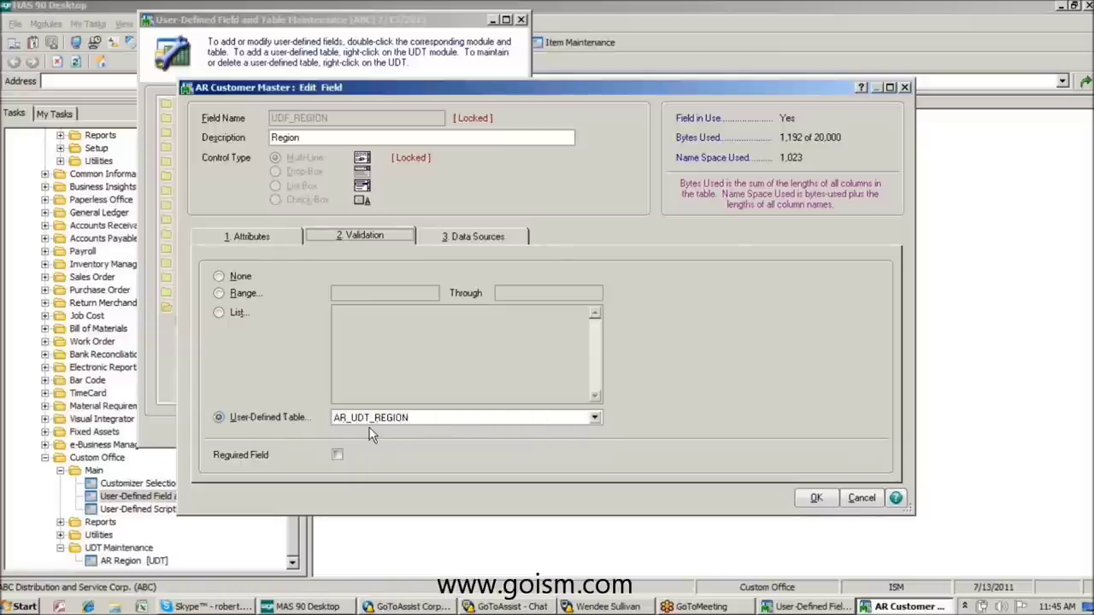
Accept the edited Region field, run the update process for AR Customer Master, and close User-Defined Field and Table Maintenance.
click(826, 500)
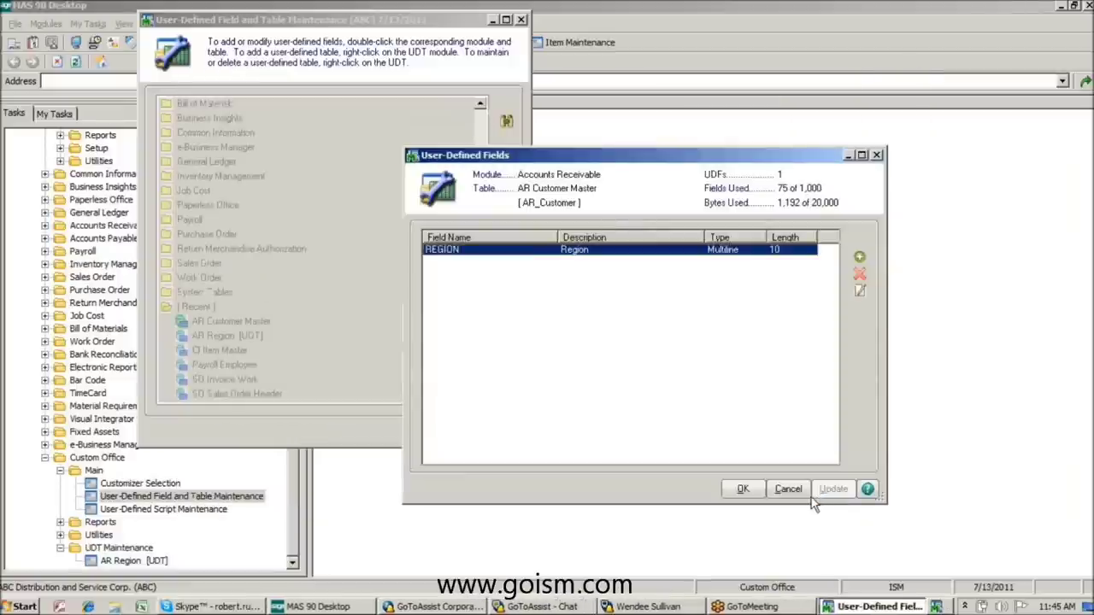
click(743, 490)
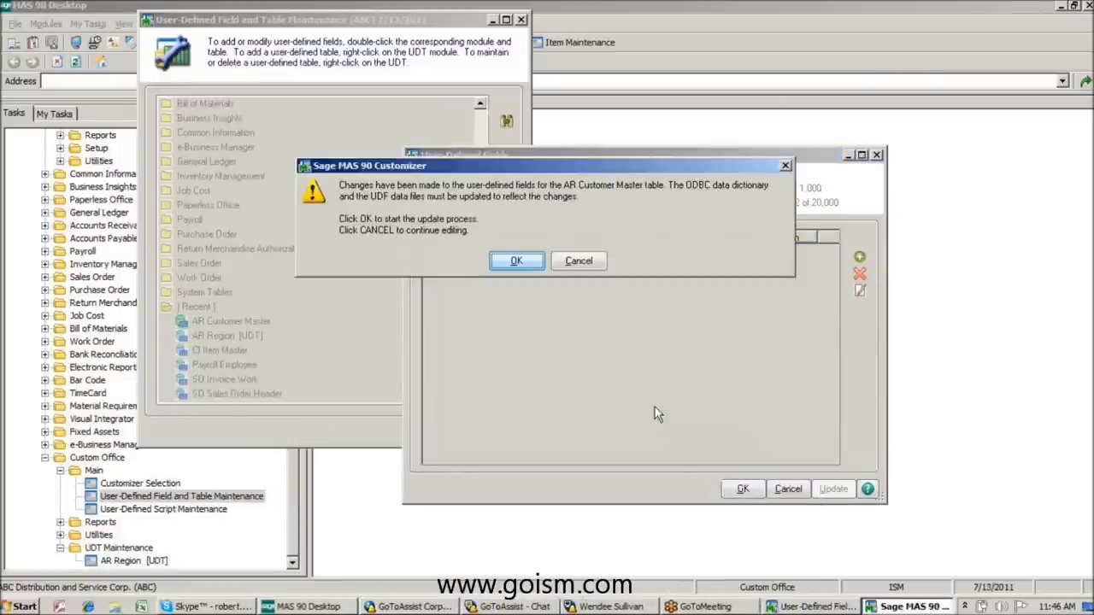
click(514, 270)
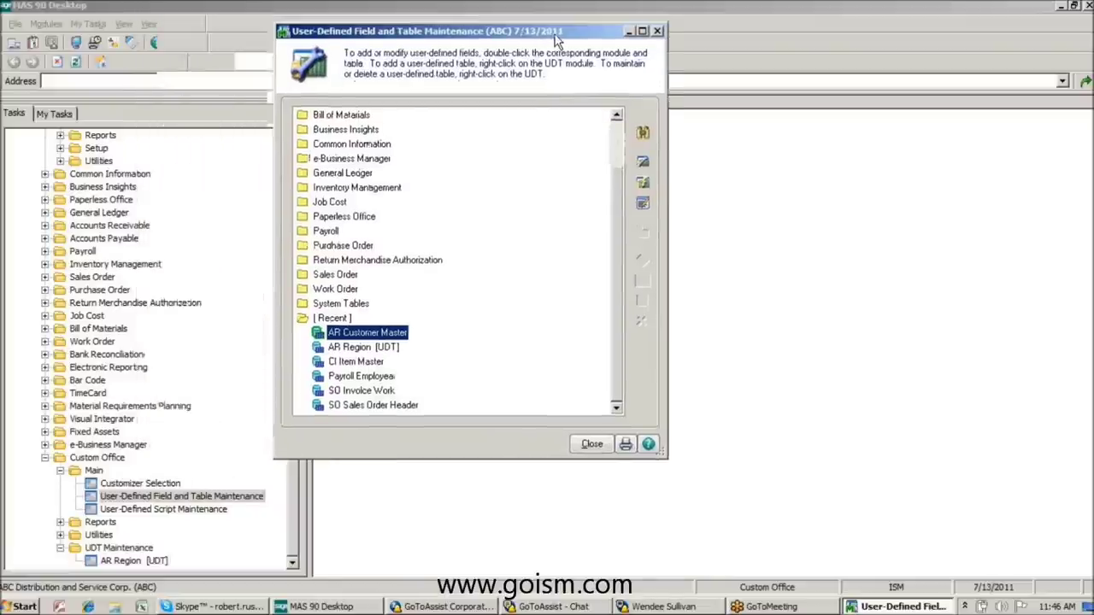
click(794, 48)
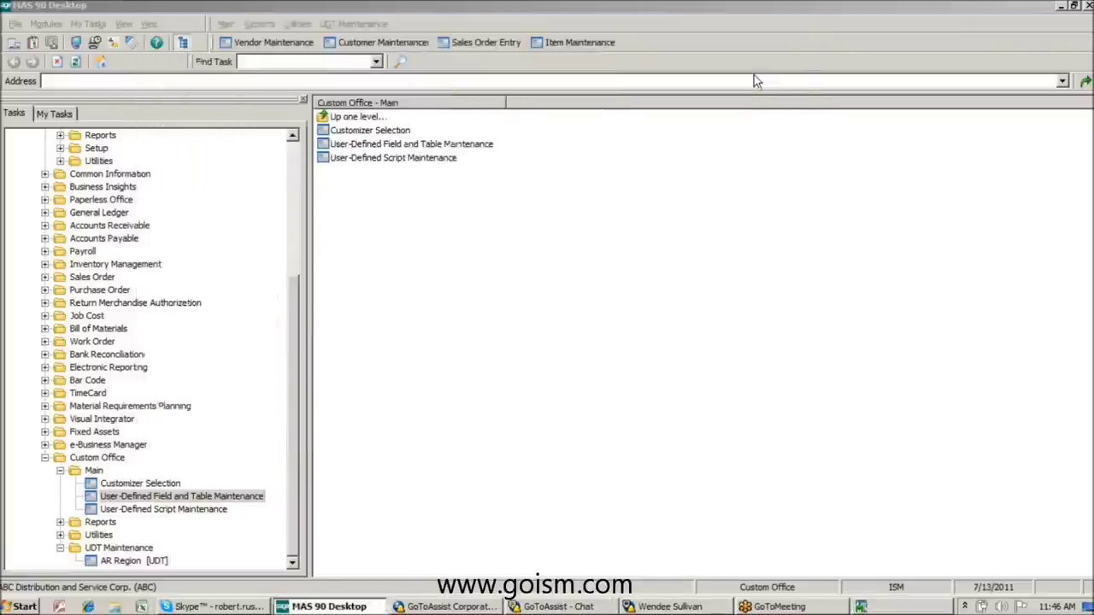
Open Customer Maintenance in Accounts Receivable and show the Additional page of customer American Business Futures.
drag(293, 304, 293, 171)
click(44, 432)
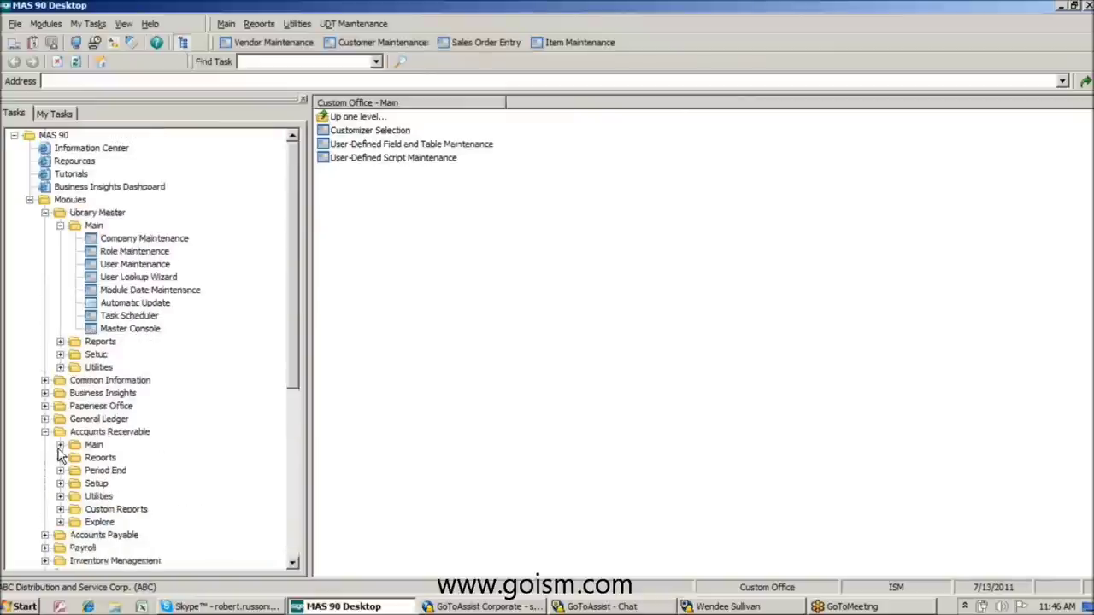
click(60, 444)
click(145, 458)
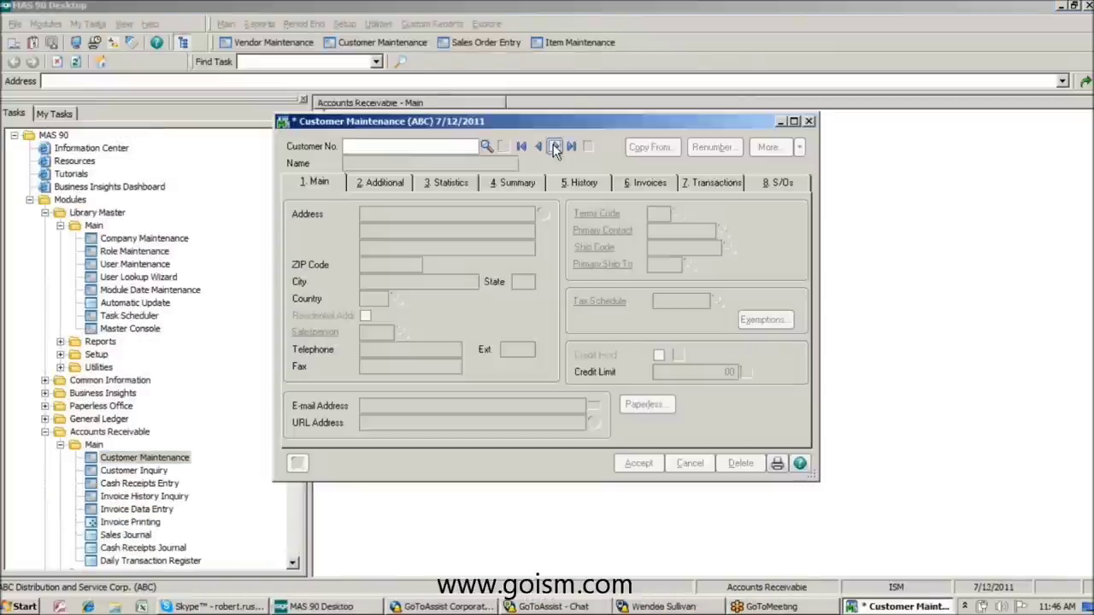
click(554, 148)
click(380, 182)
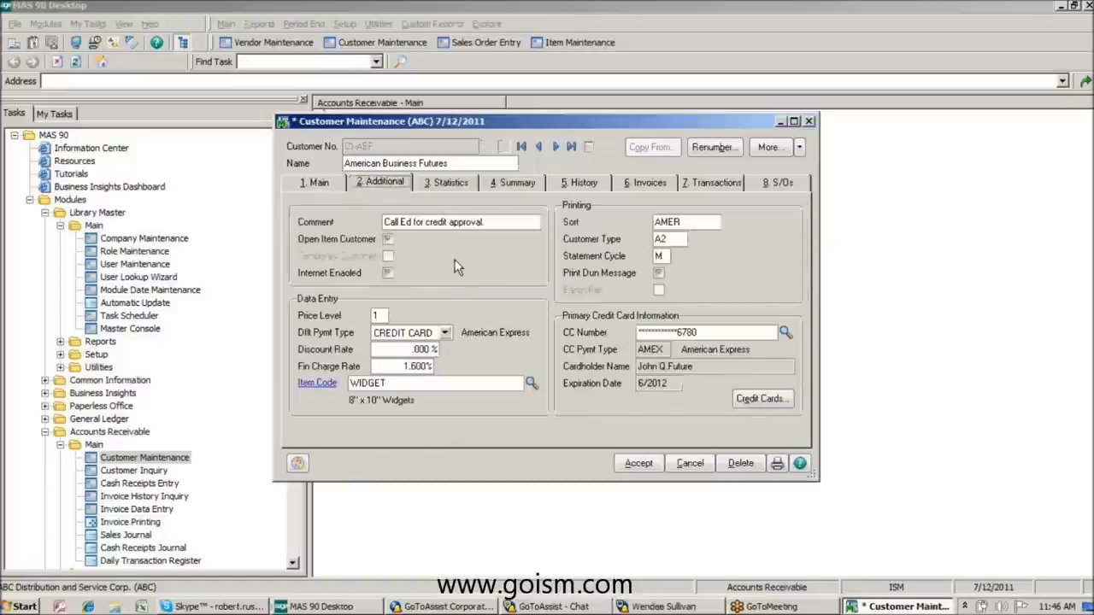
Open the already customized Additional panel for all users and all companies in the Customizer.
mouse_move(500, 283)
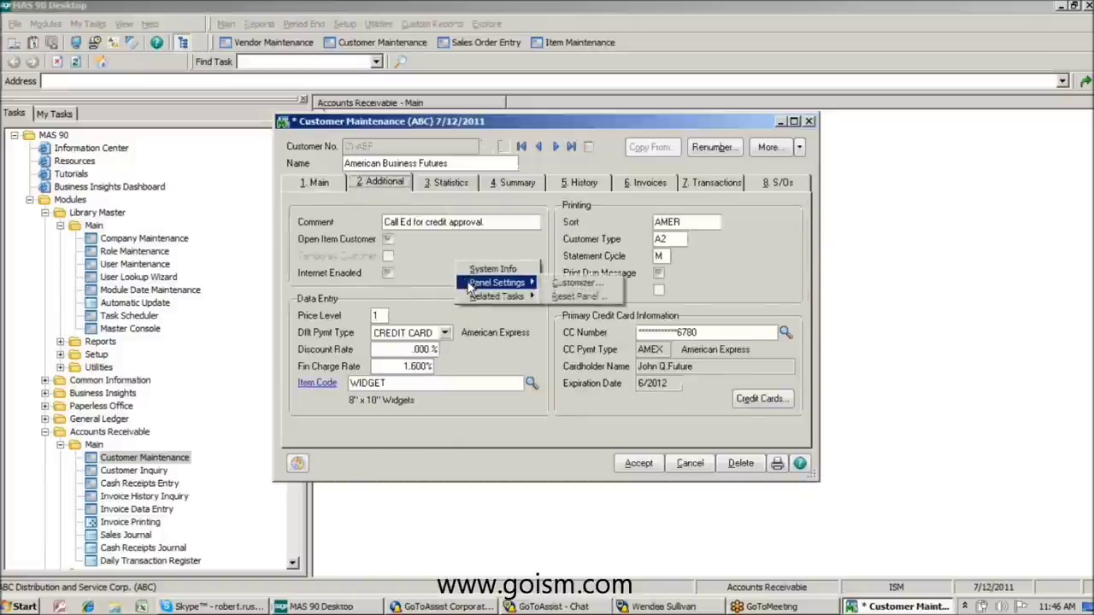
click(585, 289)
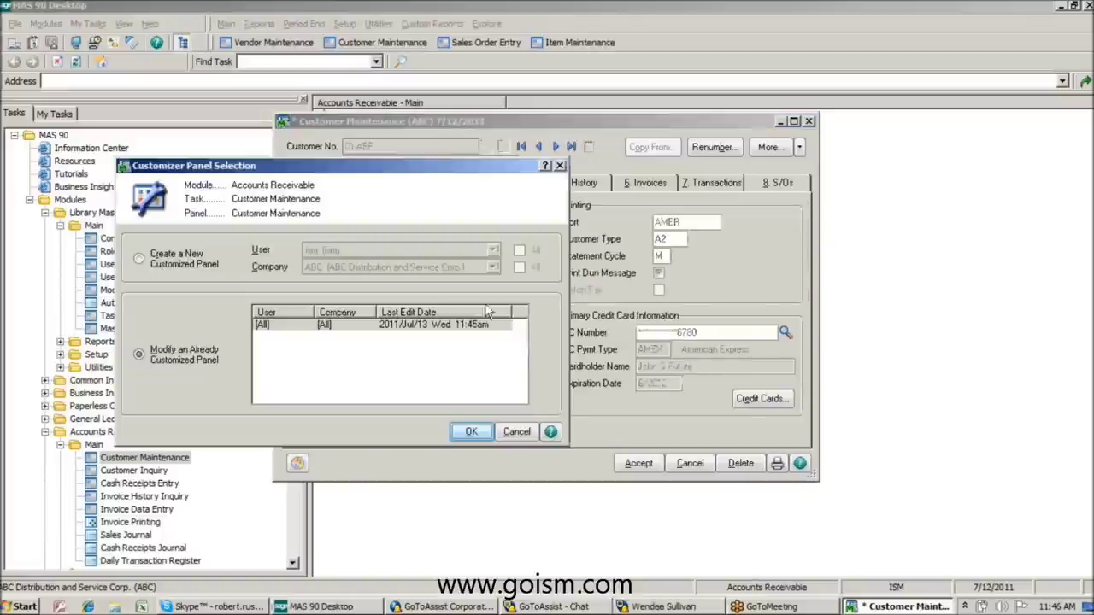
click(470, 432)
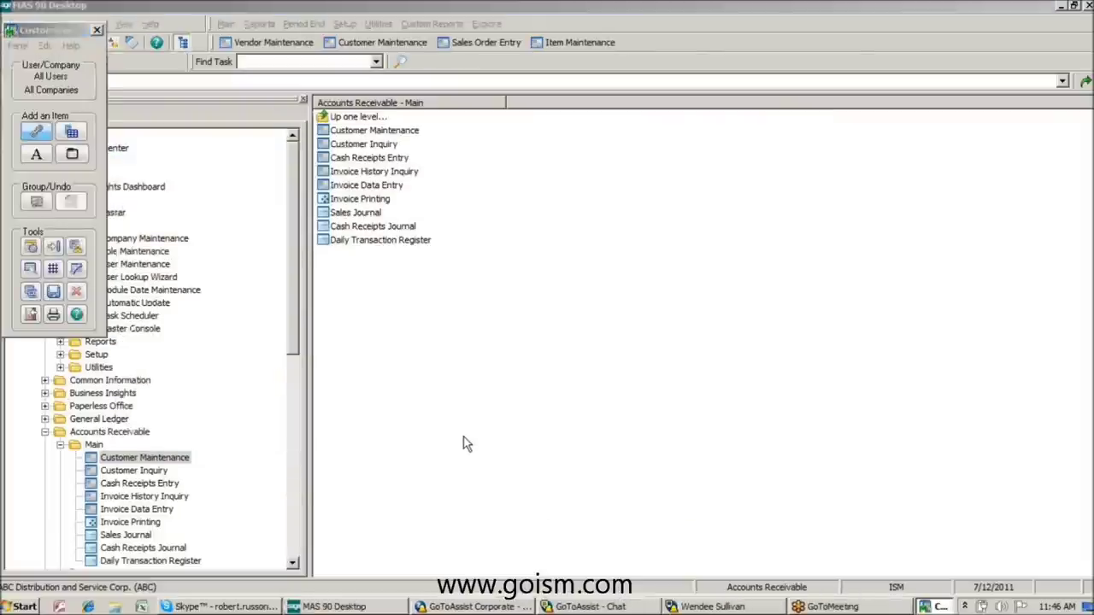
Add the UDF_REGION field to the panel below Comment, 13 columns wide and 1 row high, beside the customer check boxes.
click(72, 135)
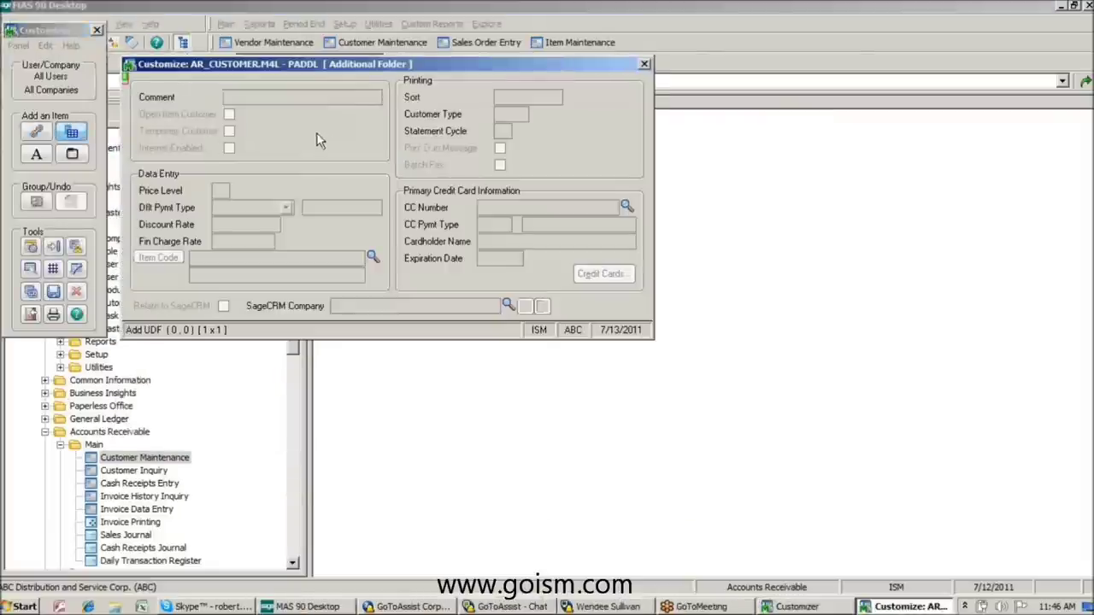
drag(309, 131, 382, 149)
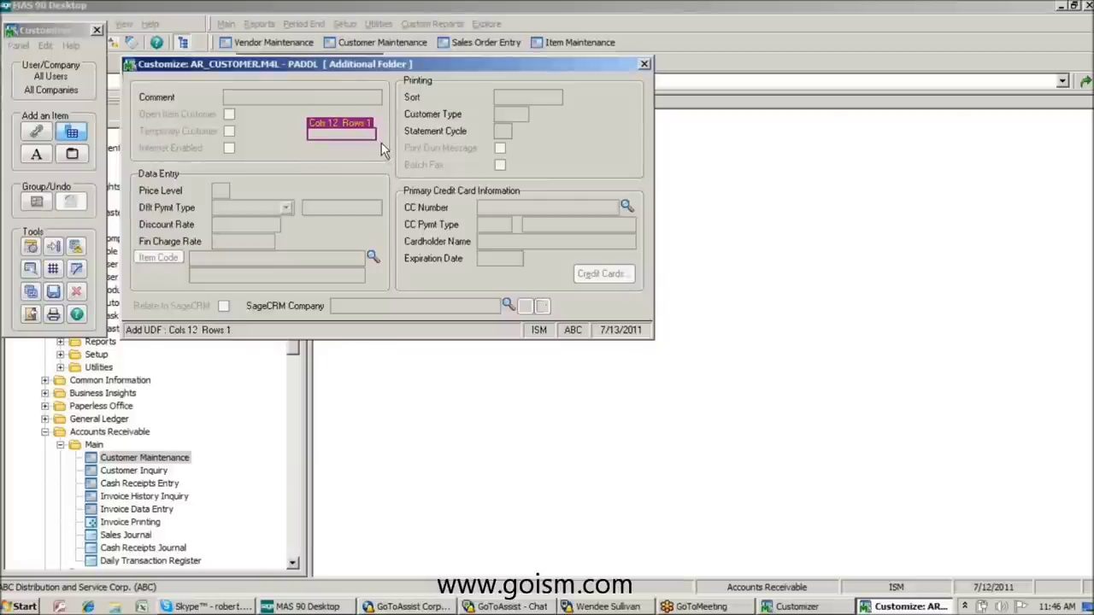
drag(382, 150, 383, 150)
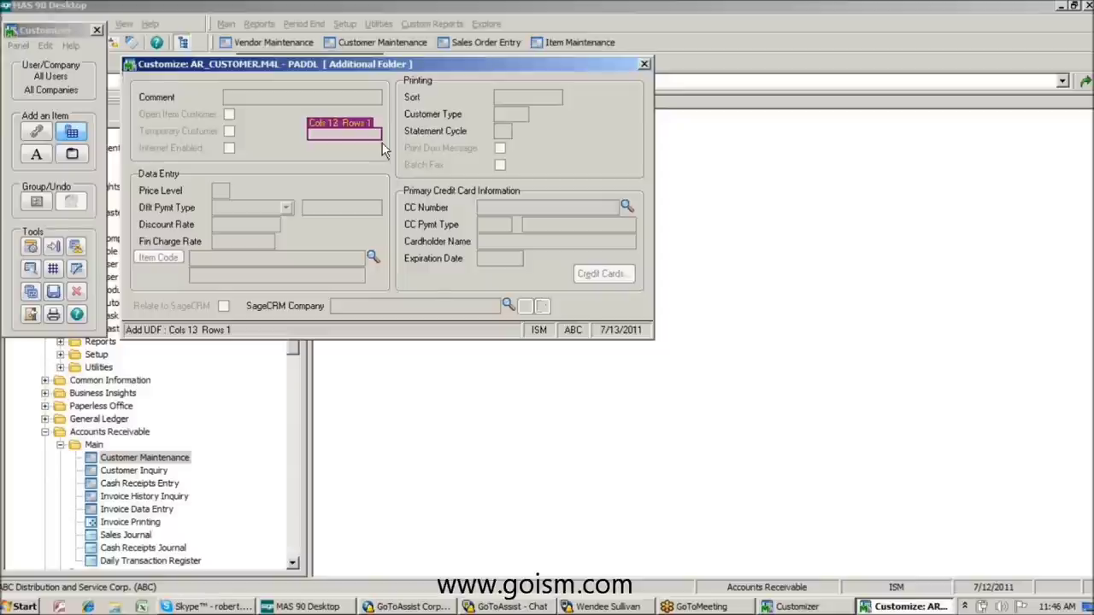
drag(382, 150, 382, 150)
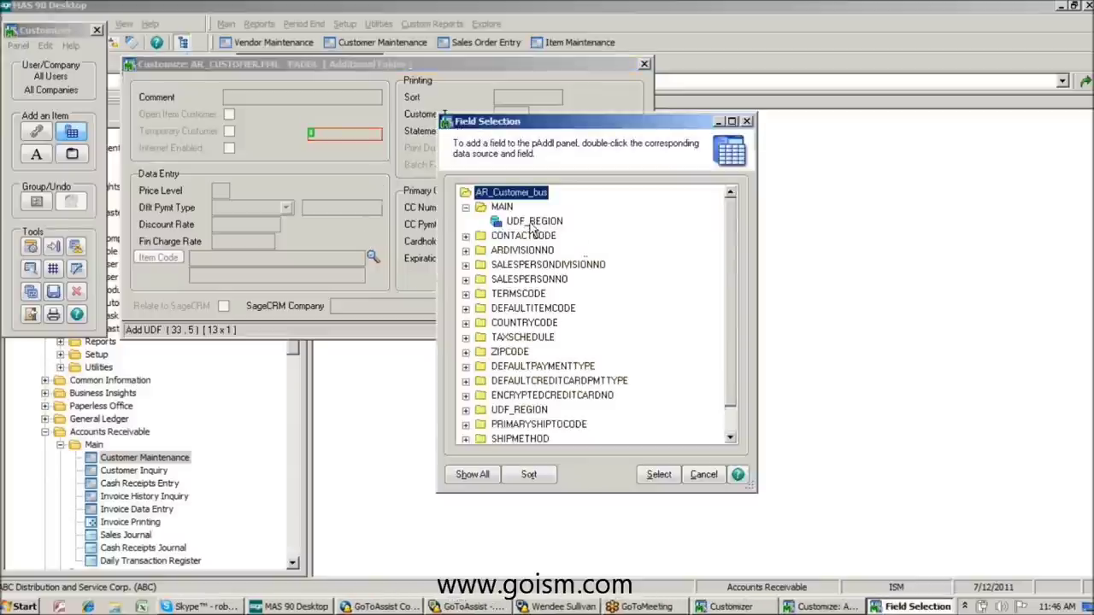
click(532, 222)
click(658, 481)
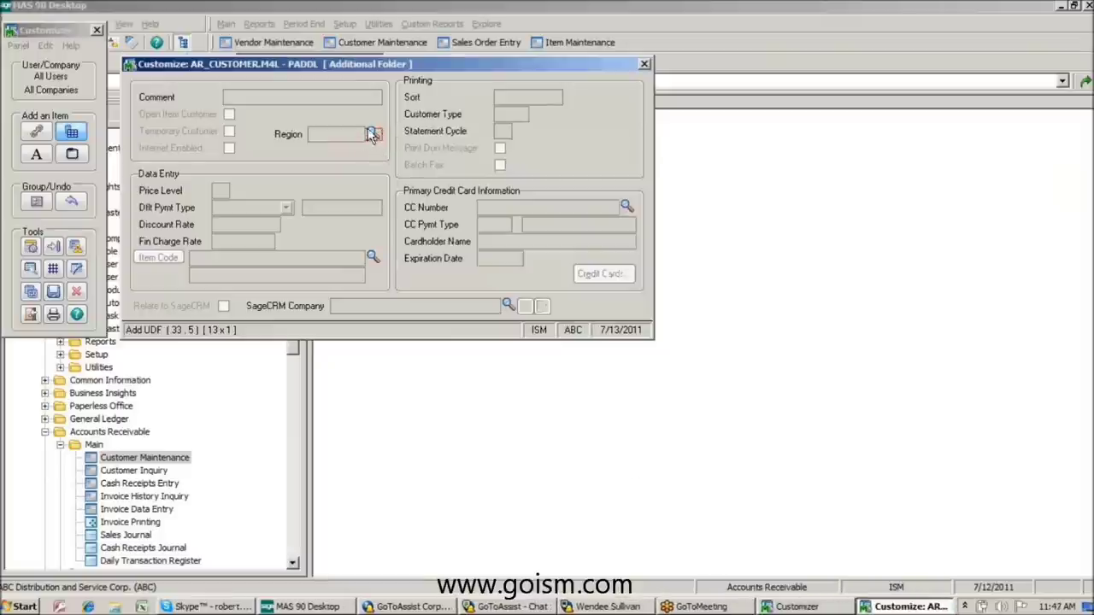
Save the panel customizations and close the Customizer.
click(644, 64)
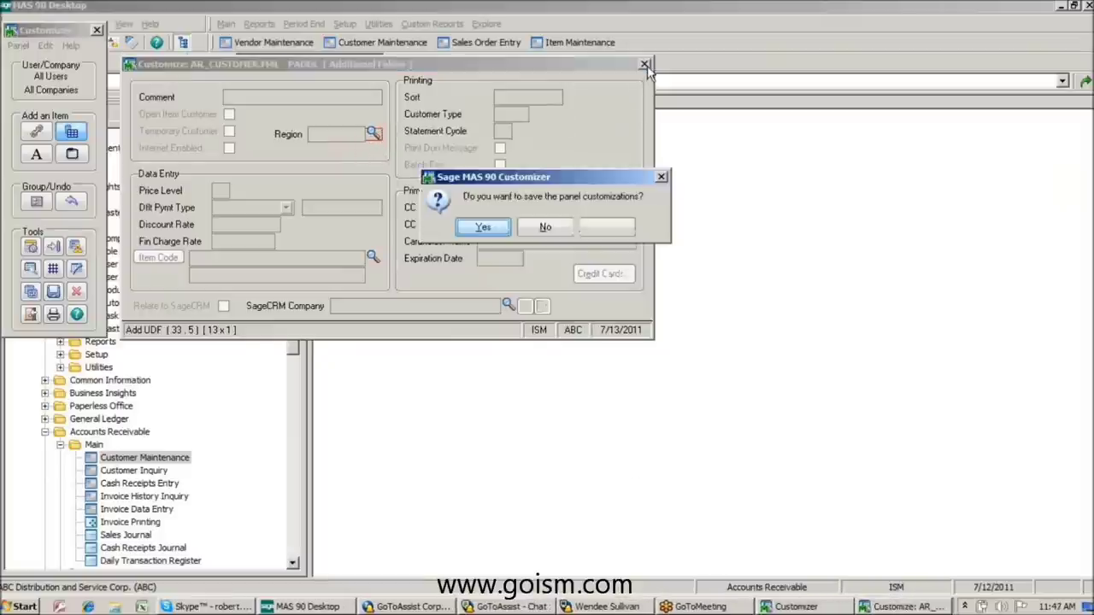
click(481, 227)
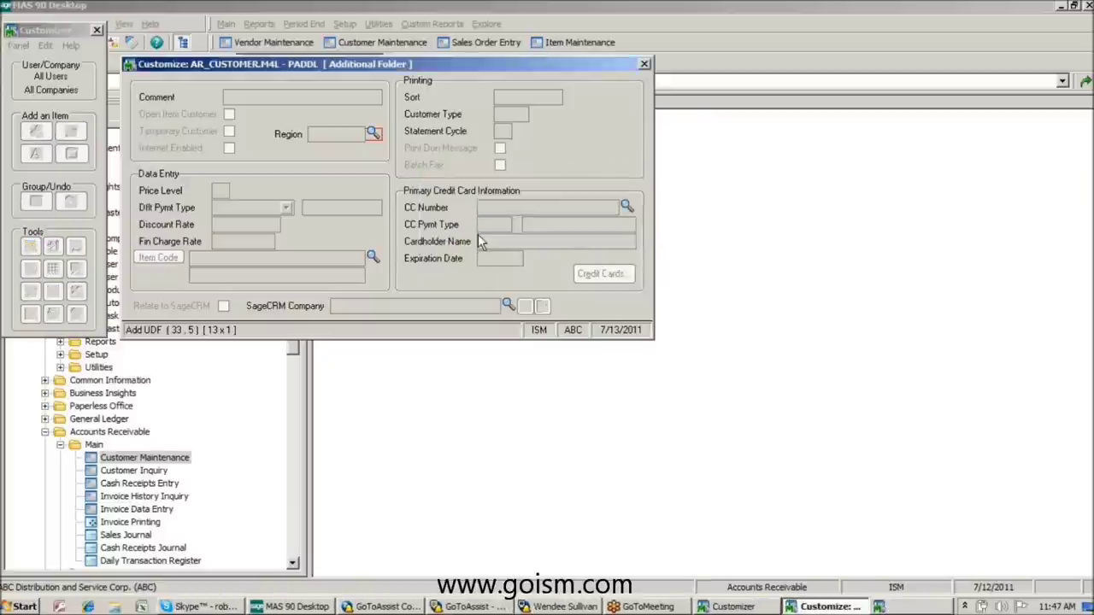
click(660, 64)
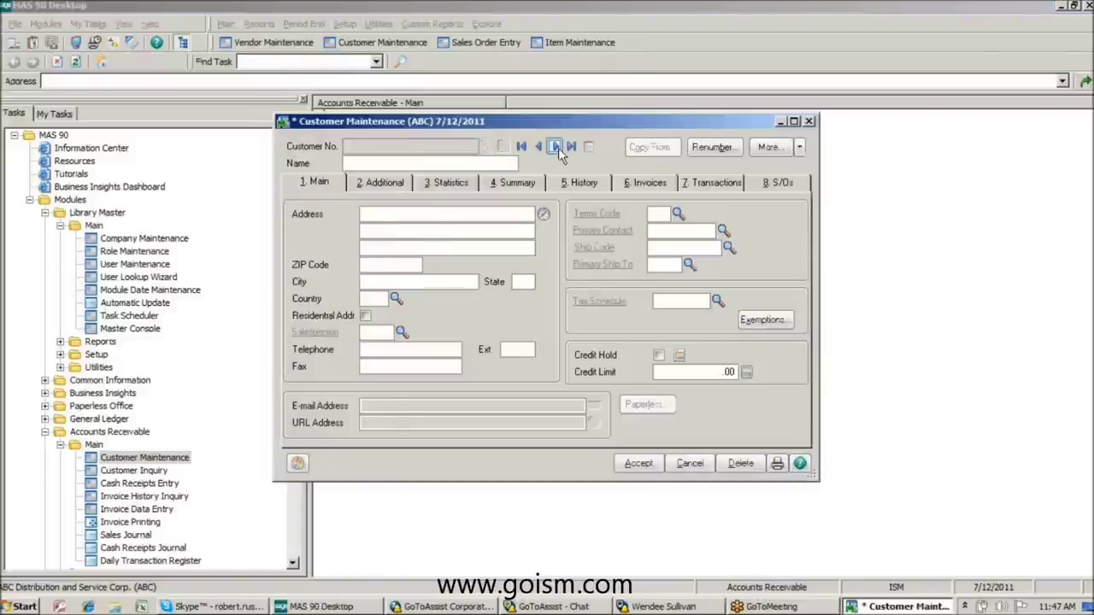
Set the Region of customer American Business Futures to SOUTH from the AR Region lookup on the Additional page.
click(382, 186)
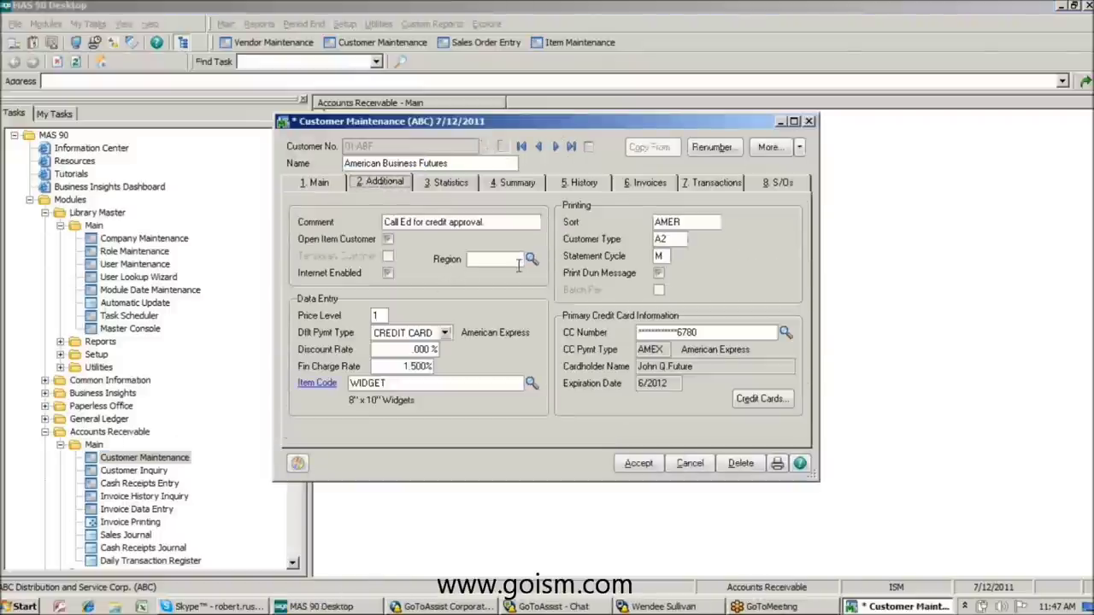
click(531, 259)
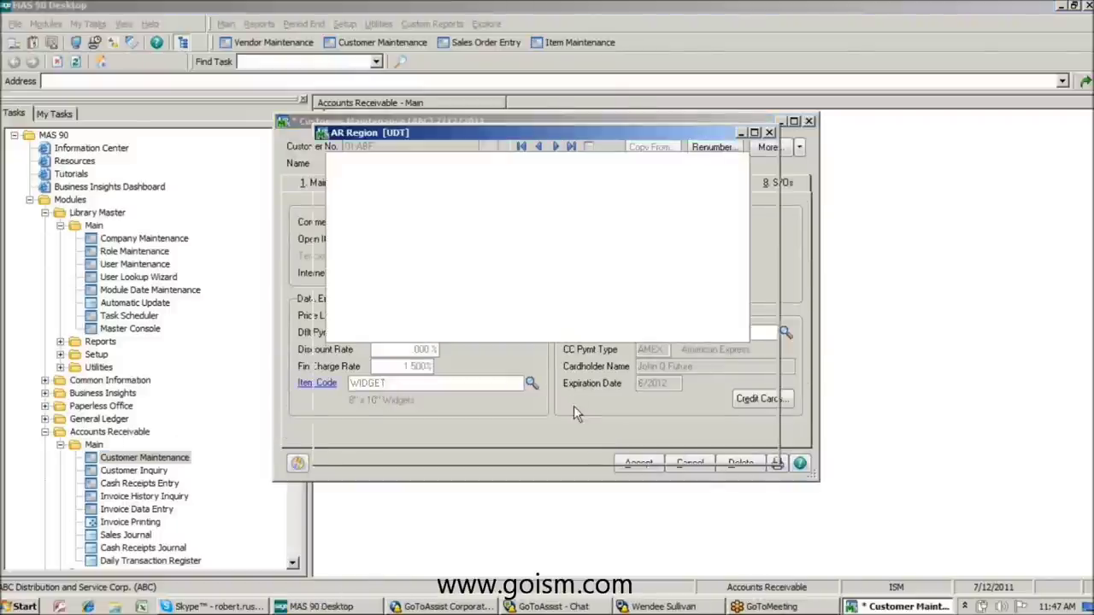
click(364, 217)
click(624, 431)
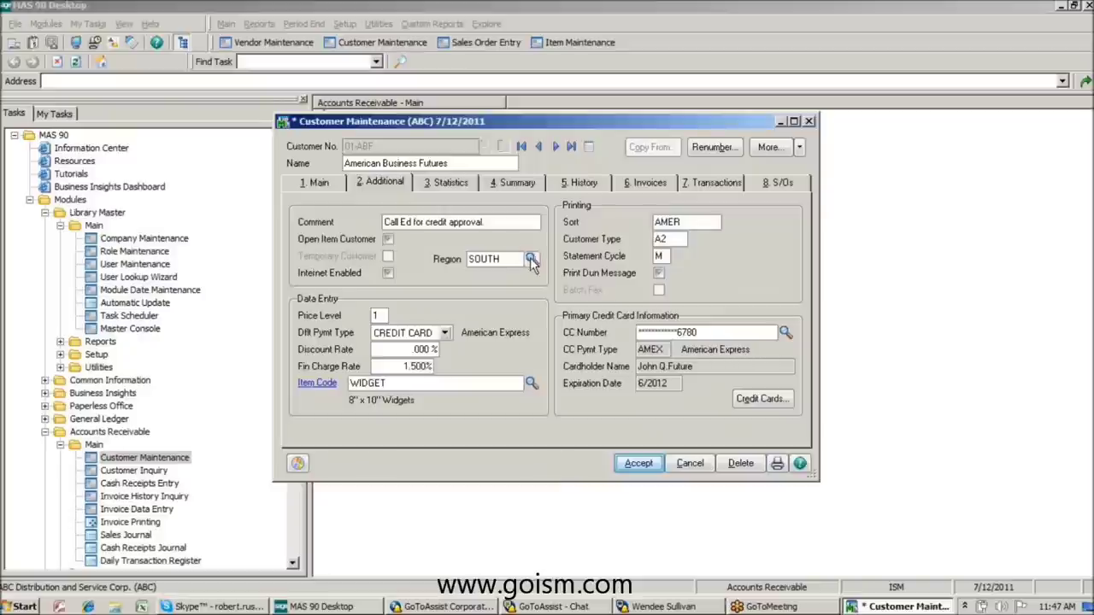
click(690, 222)
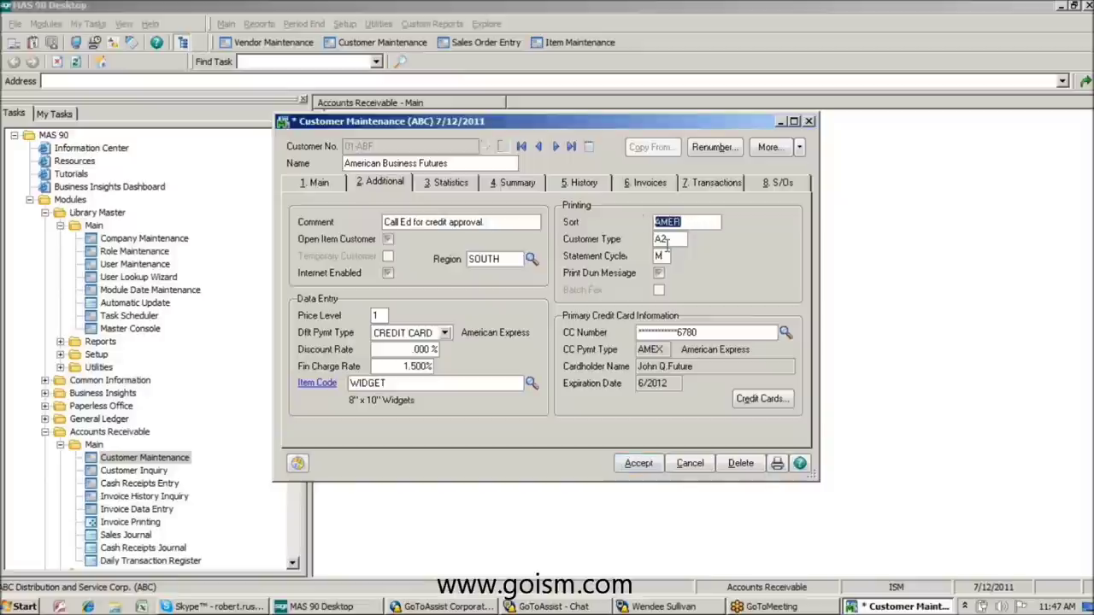
click(680, 241)
click(682, 223)
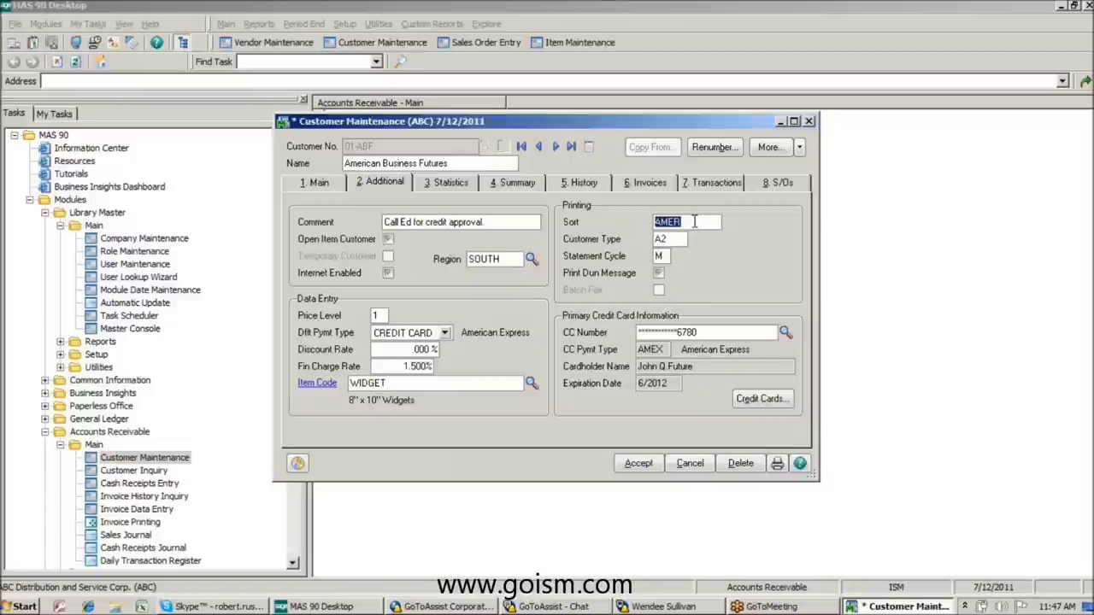
key(End)
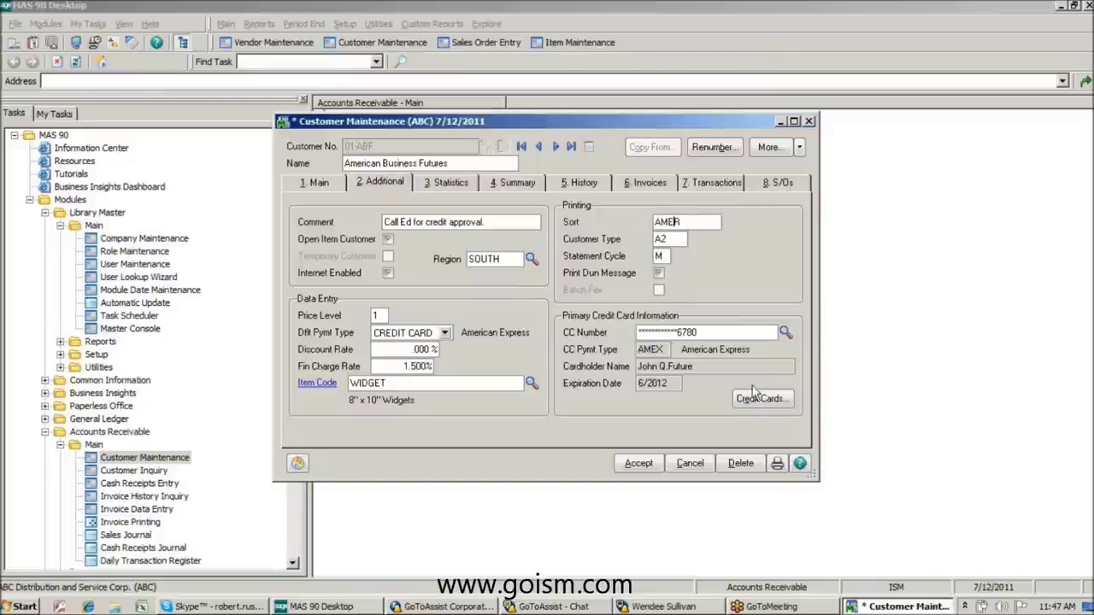
key(BackSpace)
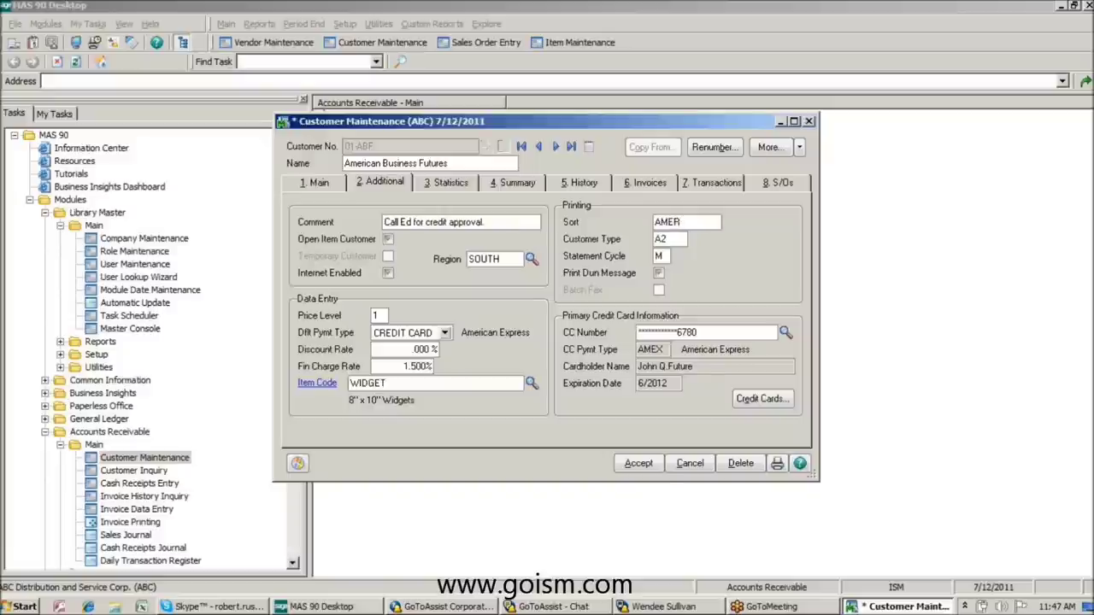
Examine the AR Region lookup from the customer's Region field, and the Sort and Customer Type fields beside it.
click(531, 260)
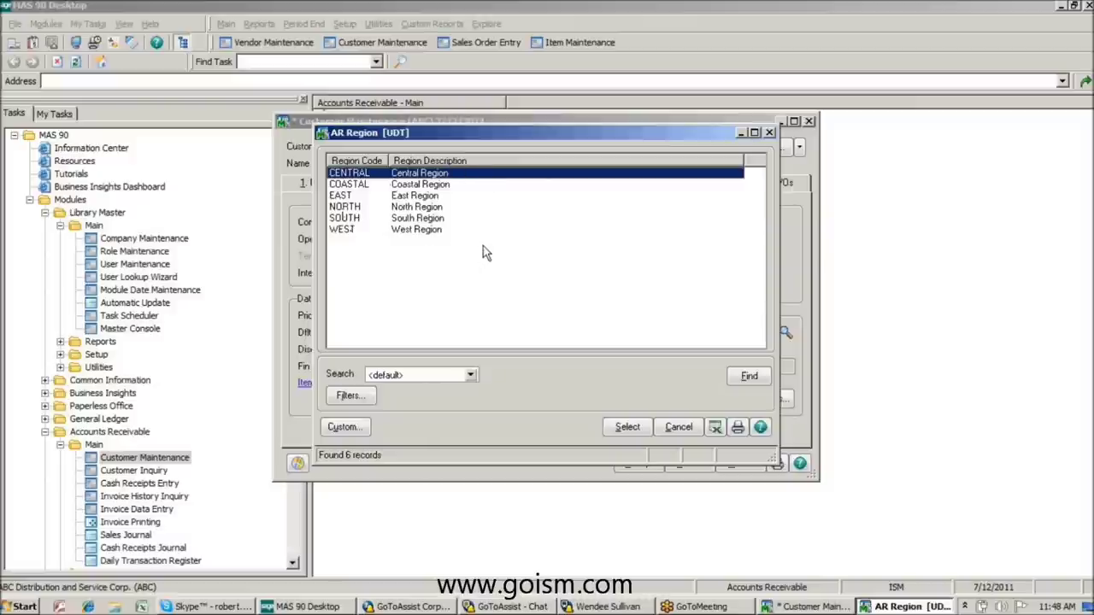
click(768, 133)
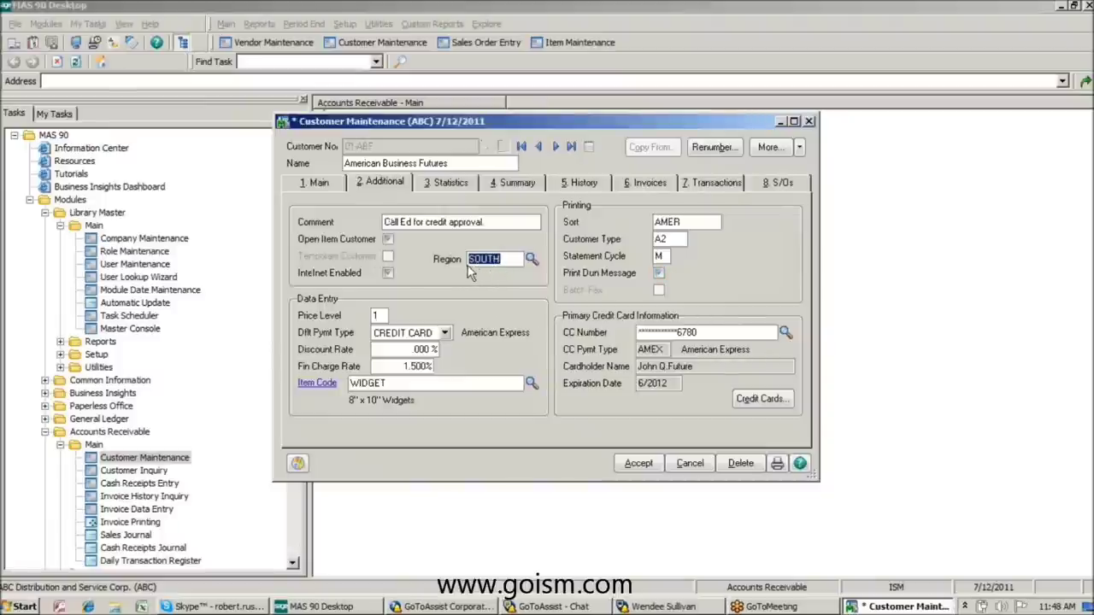
click(694, 222)
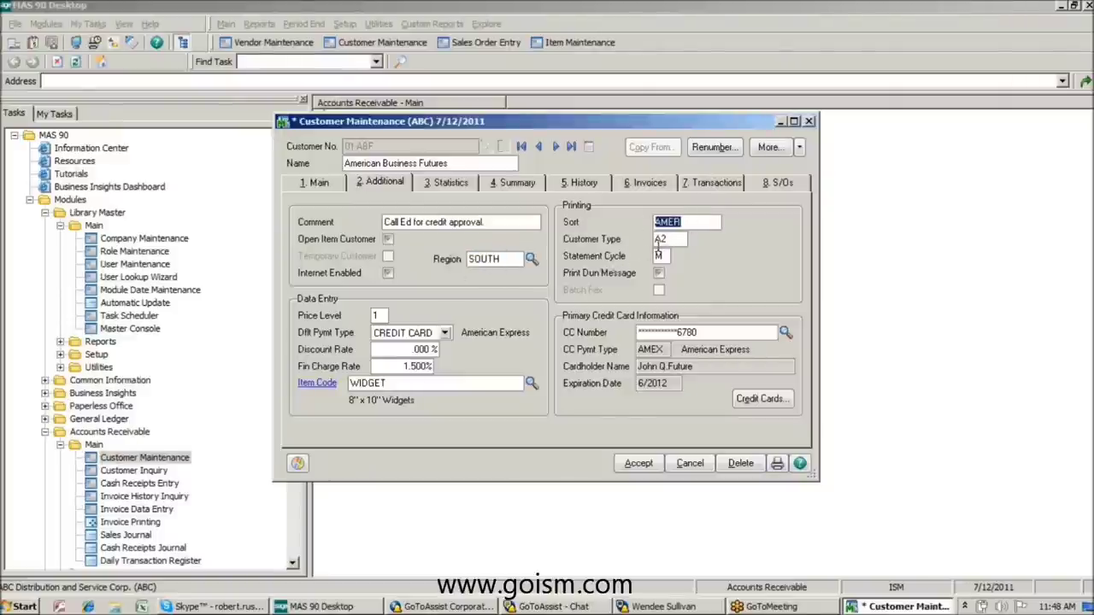
key(Tab)
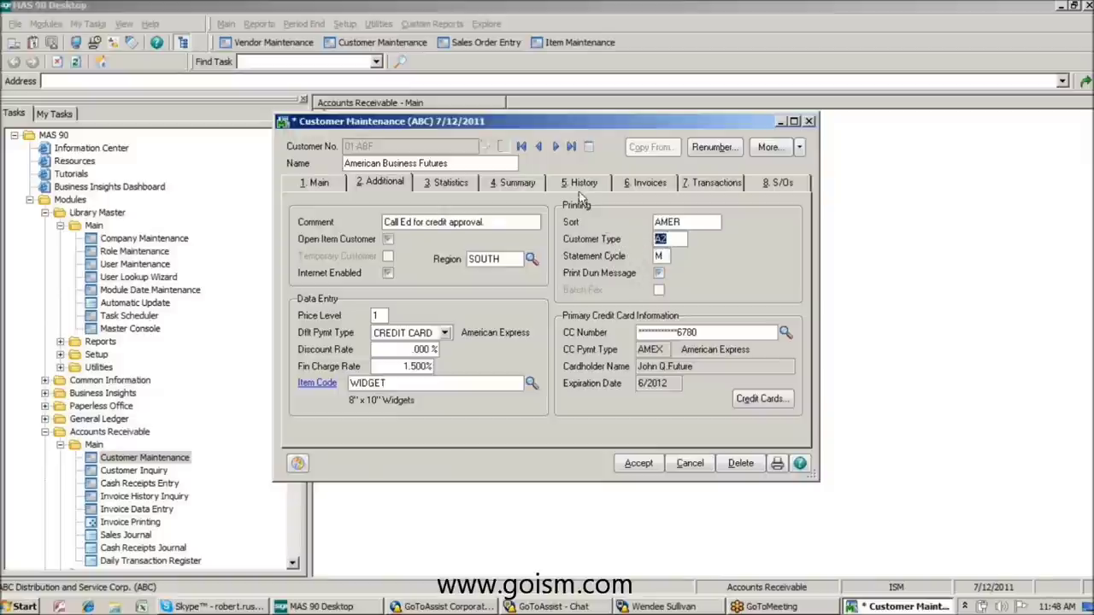
Save the changes to customer American Business Futures and display its record again.
click(556, 147)
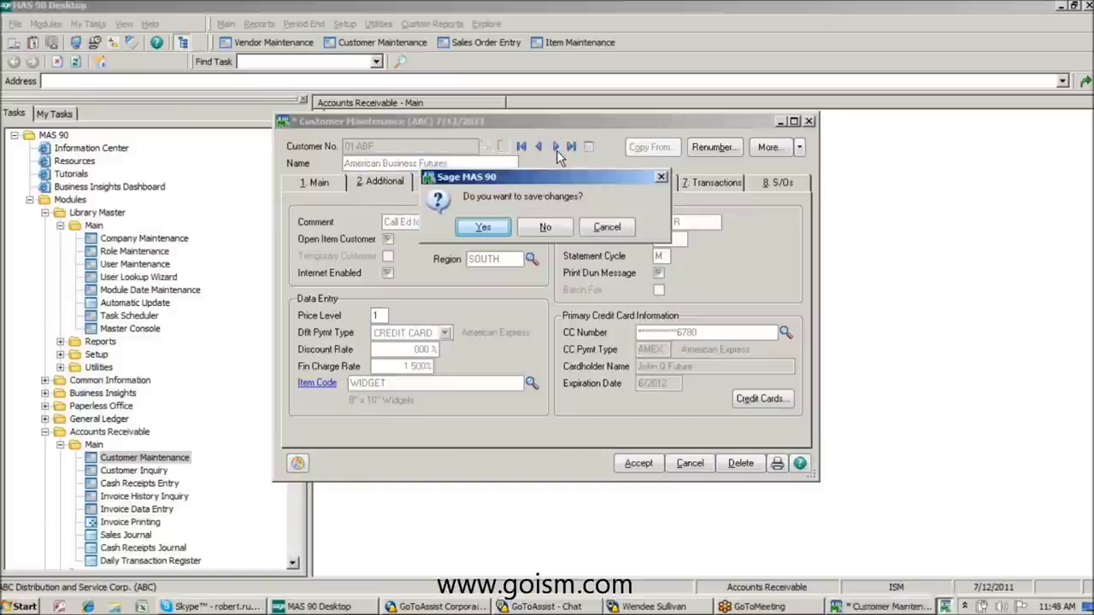
click(501, 229)
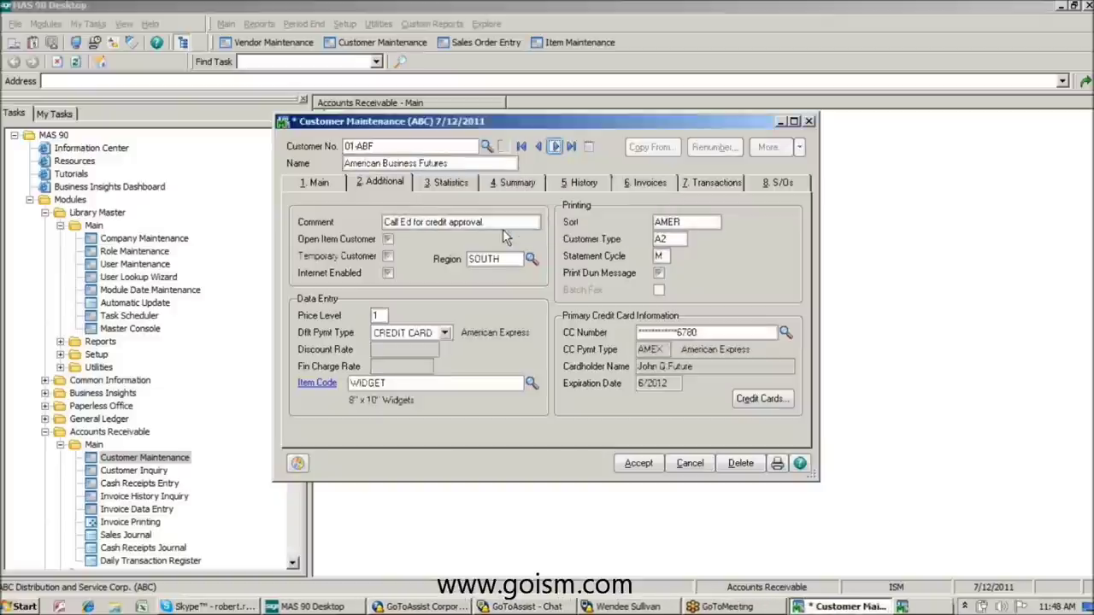
click(538, 147)
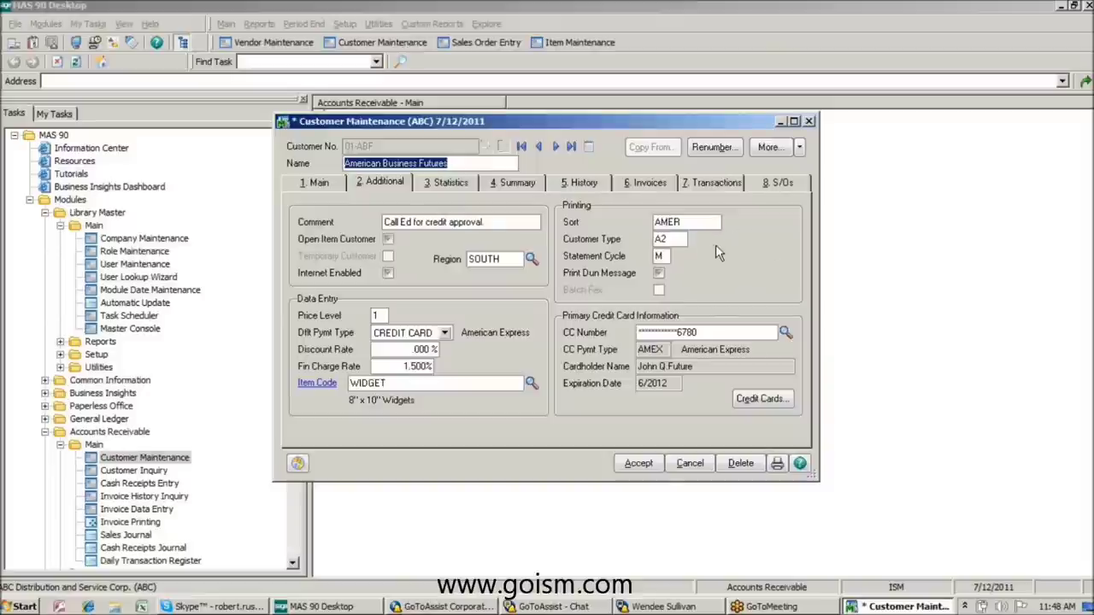
Recheck the AR Region lookup for the saved customer, then close Customer Maintenance.
click(539, 260)
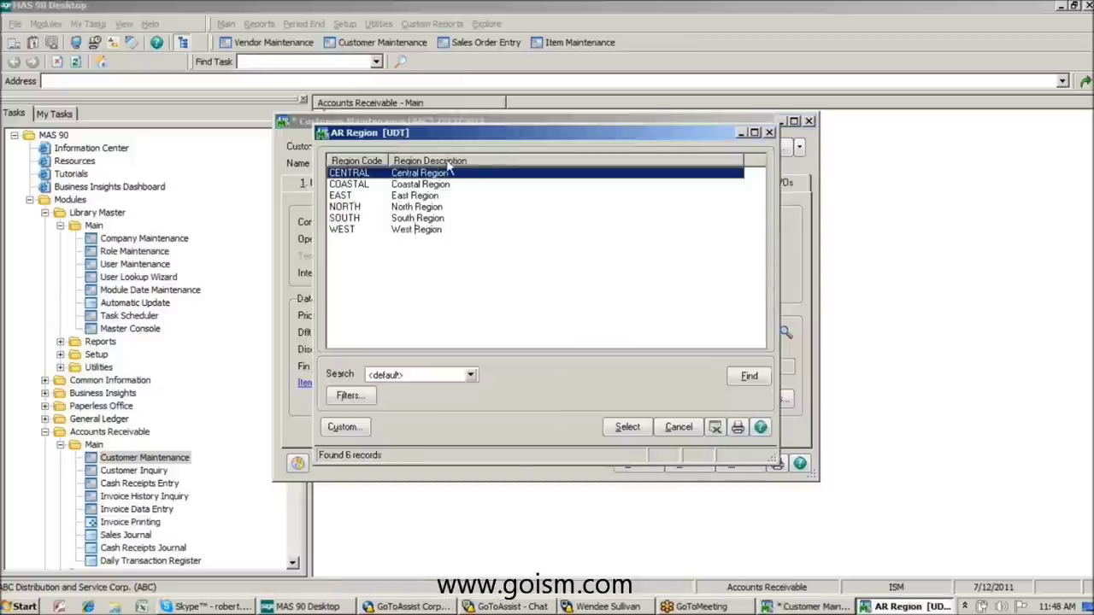
click(769, 133)
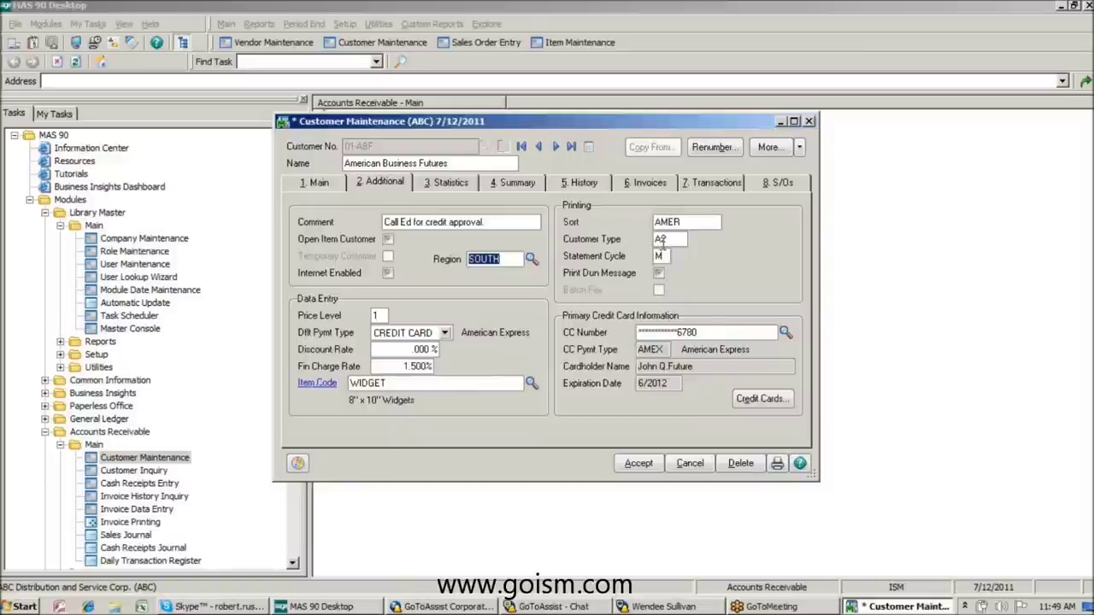
click(809, 122)
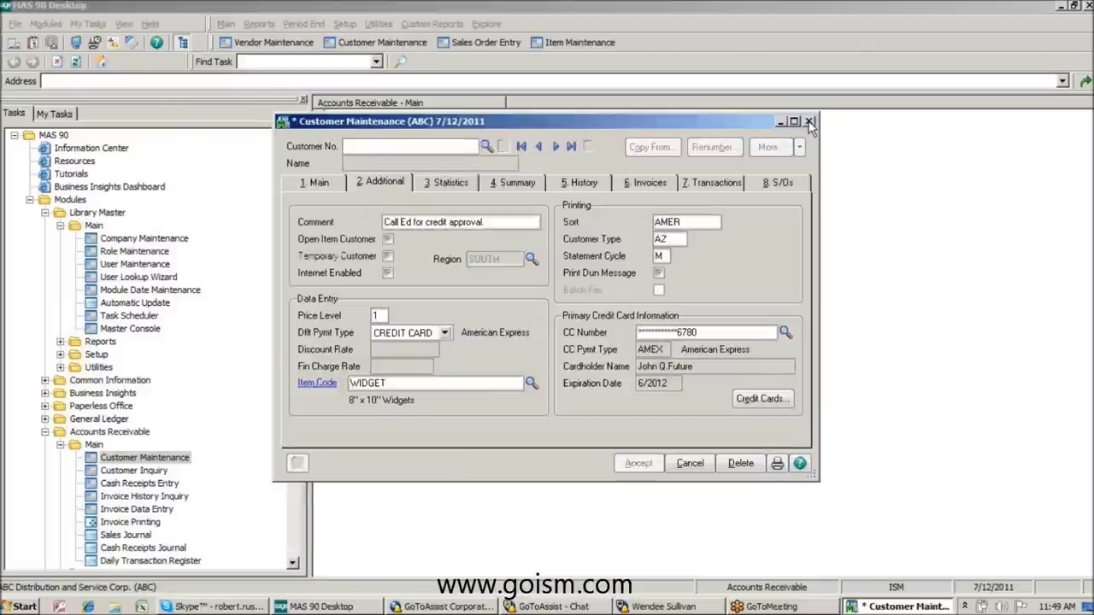
click(809, 122)
Open User-Defined Field and Table Maintenance from Custom Office.
scroll(90, 504, down, 11)
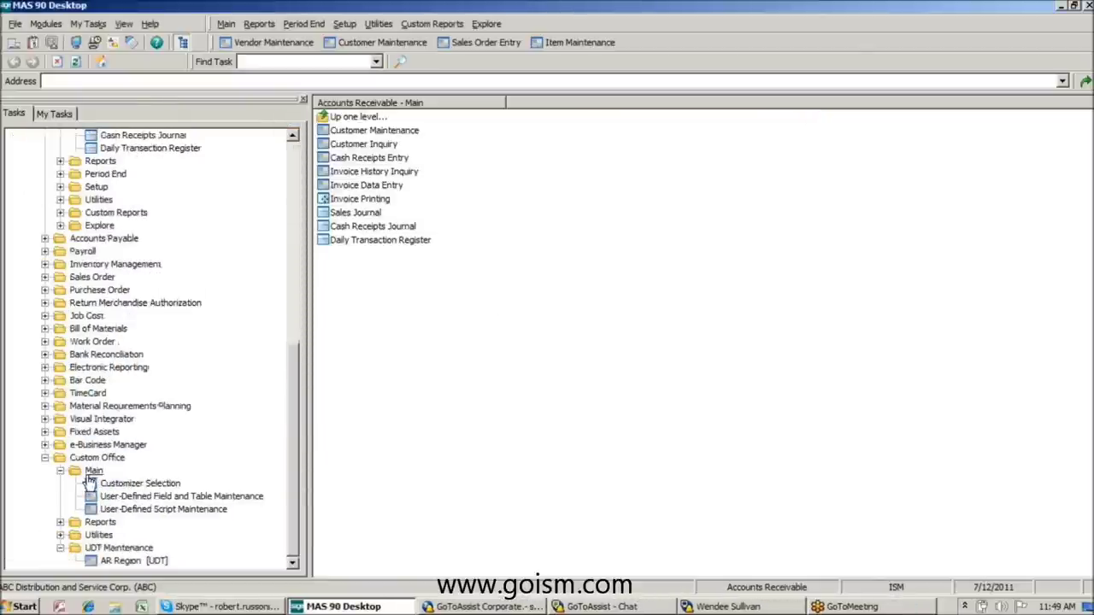
click(144, 497)
double_click(143, 505)
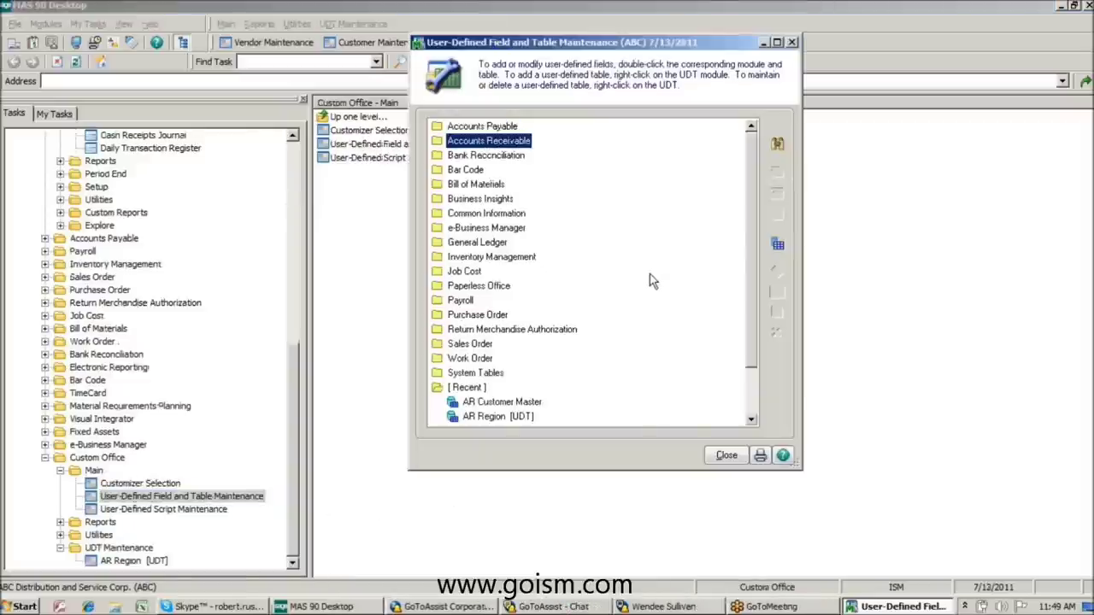
Create an Accounts Receivable user-defined table AR_UDT_CUSTOMER_TYPE with key field UDF_CUSTOMER_TYPE_CODE, described as Customer Type Code, with a key length of 4.
click(778, 245)
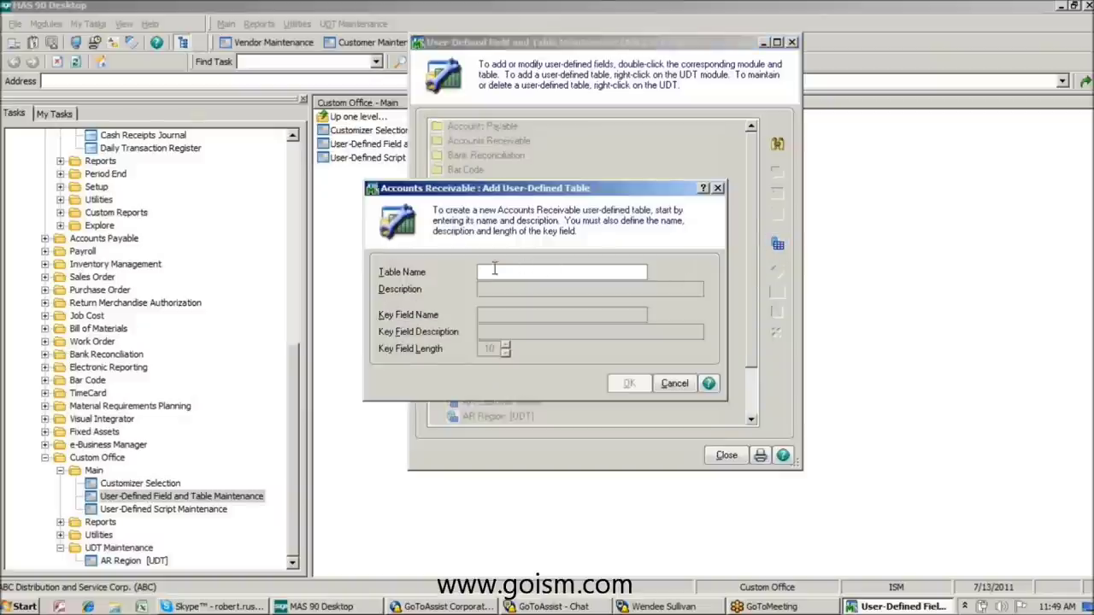
text(CUSTOMER TYPE)
key(Tab)
key(Tab)
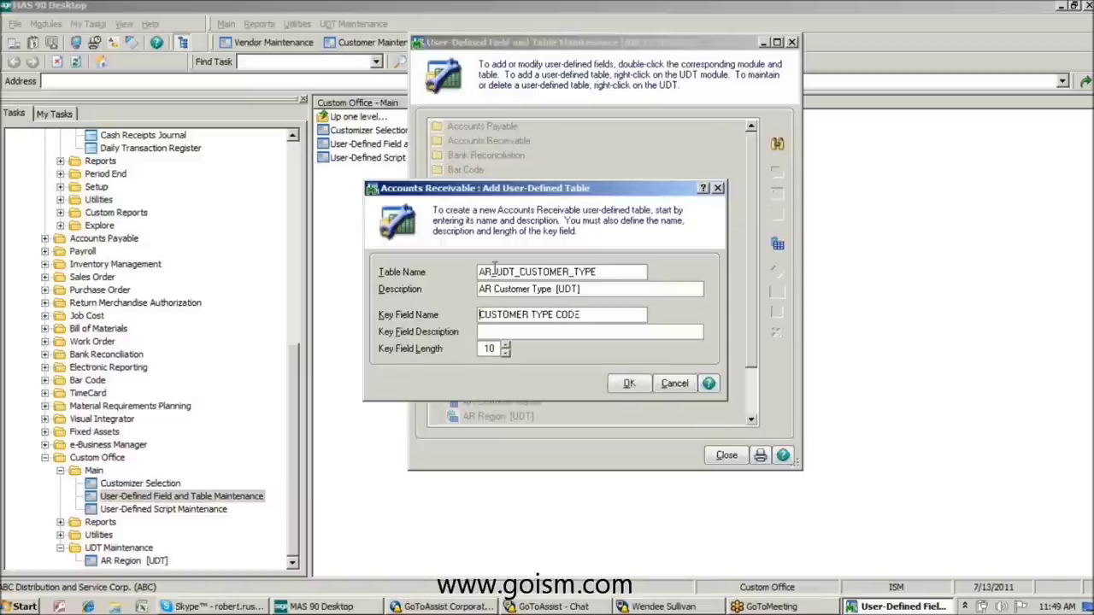
key(Tab)
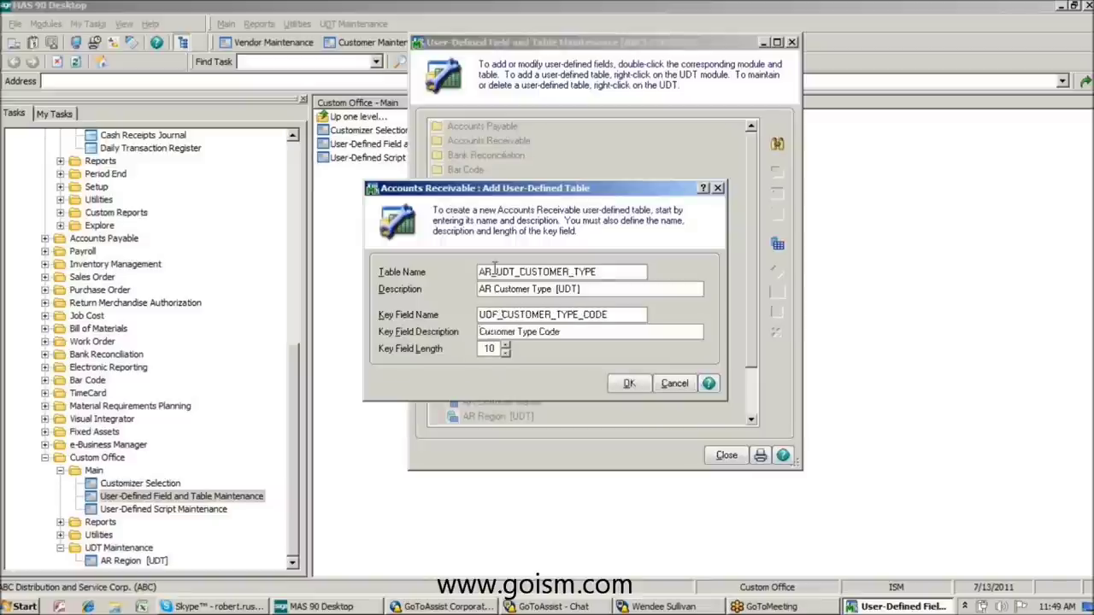
key(Tab)
text(4)
key(Tab)
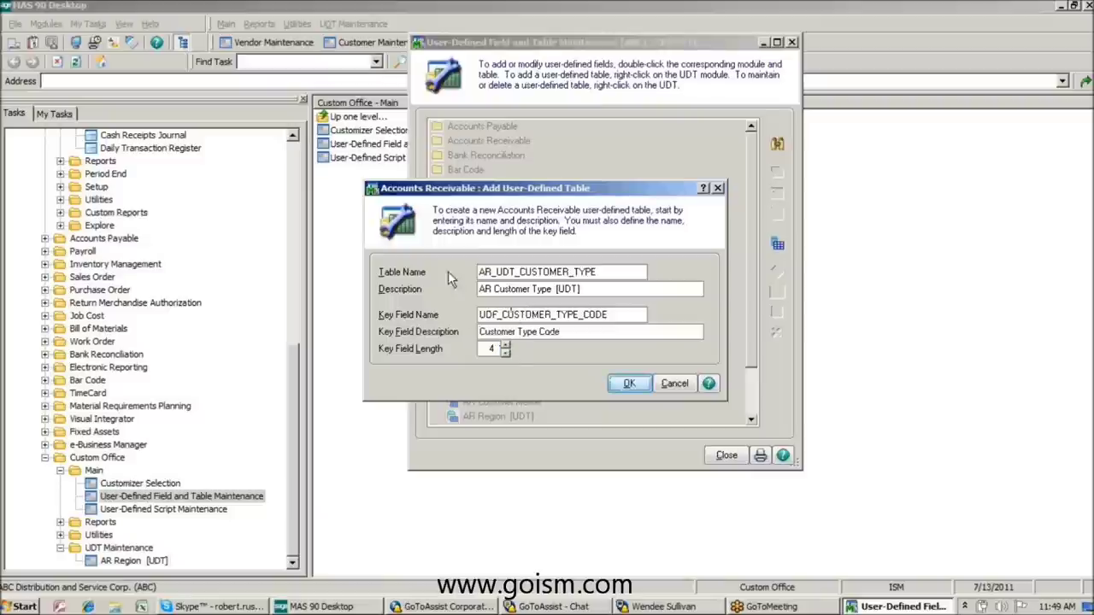
click(641, 391)
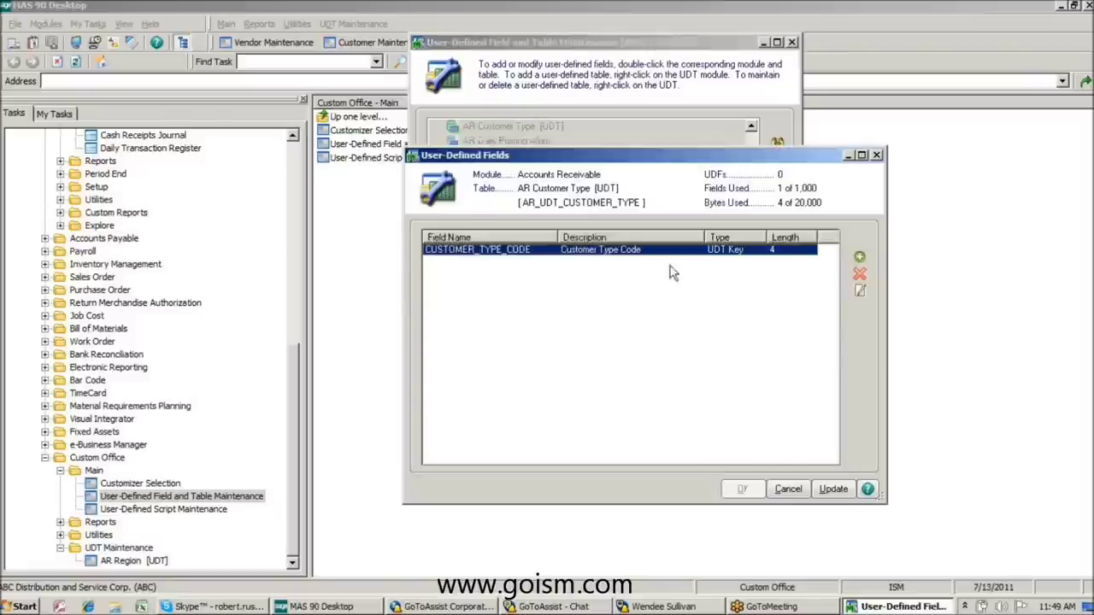
Start a new field in the AR Customer Type table named UDF_CUST_TYPE_DESC with the description Cust Type Description.
click(861, 263)
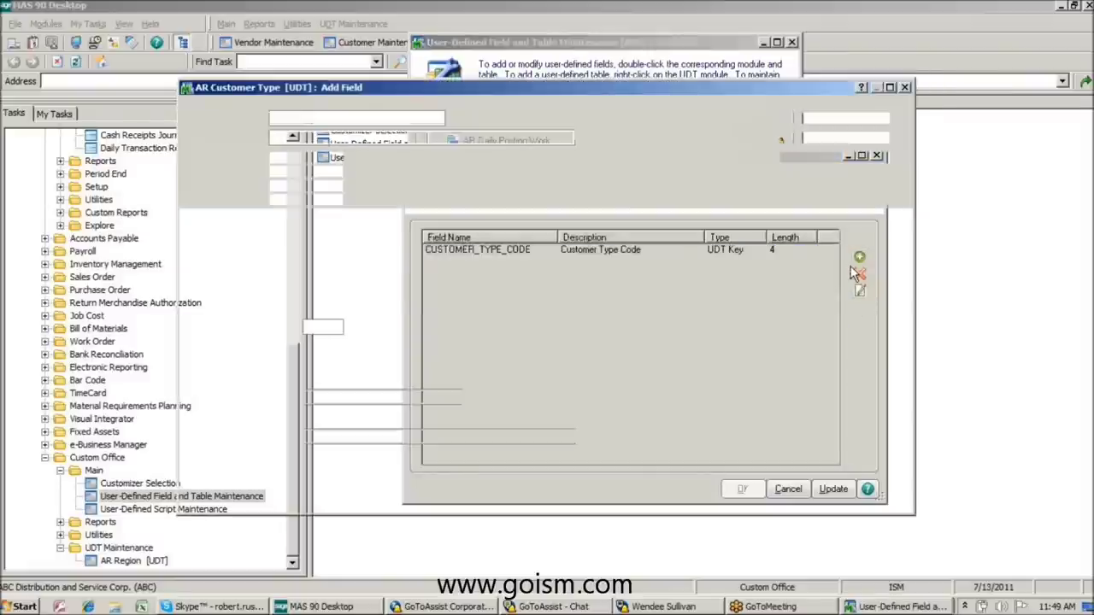
text(CUSTOMER)
key(BackSpace)
key(BackSpace)
key(BackSpace)
key(BackSpace)
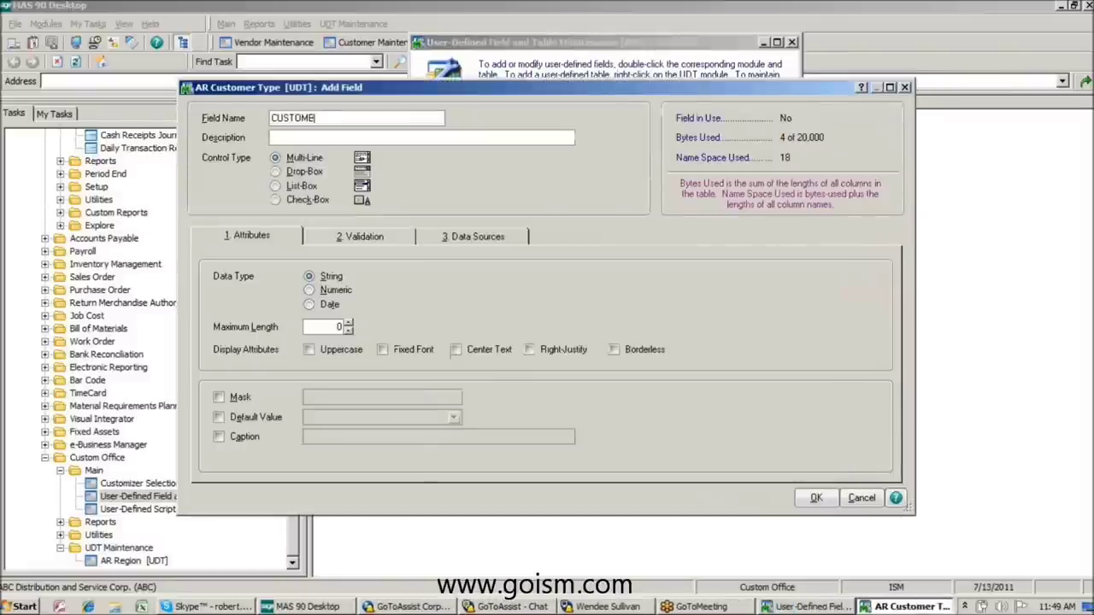
text(TYPE DESC)
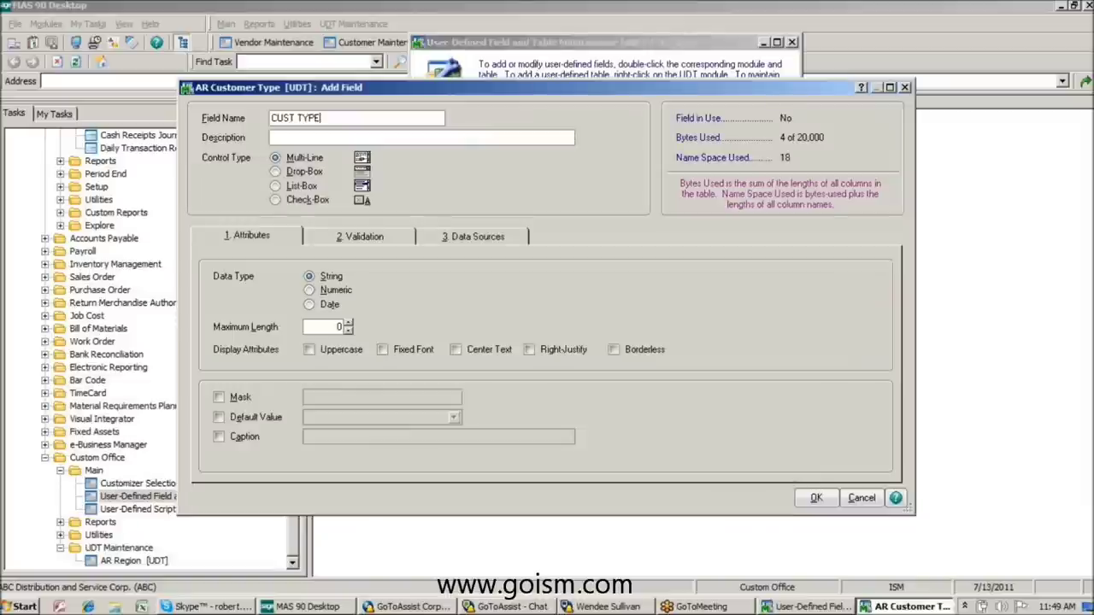
key(Tab)
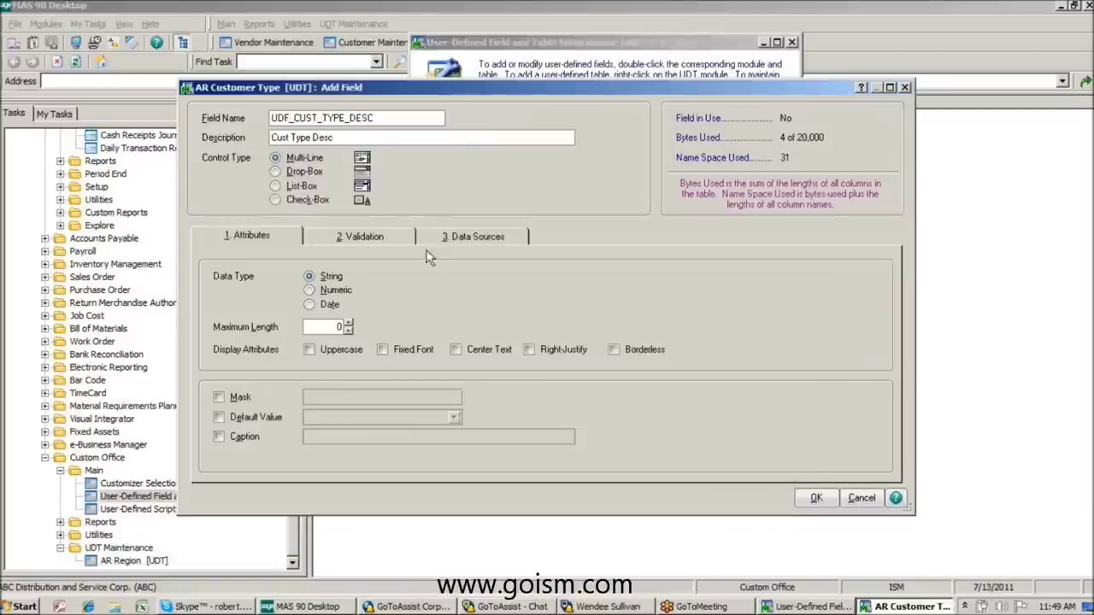
click(386, 135)
text(ription)
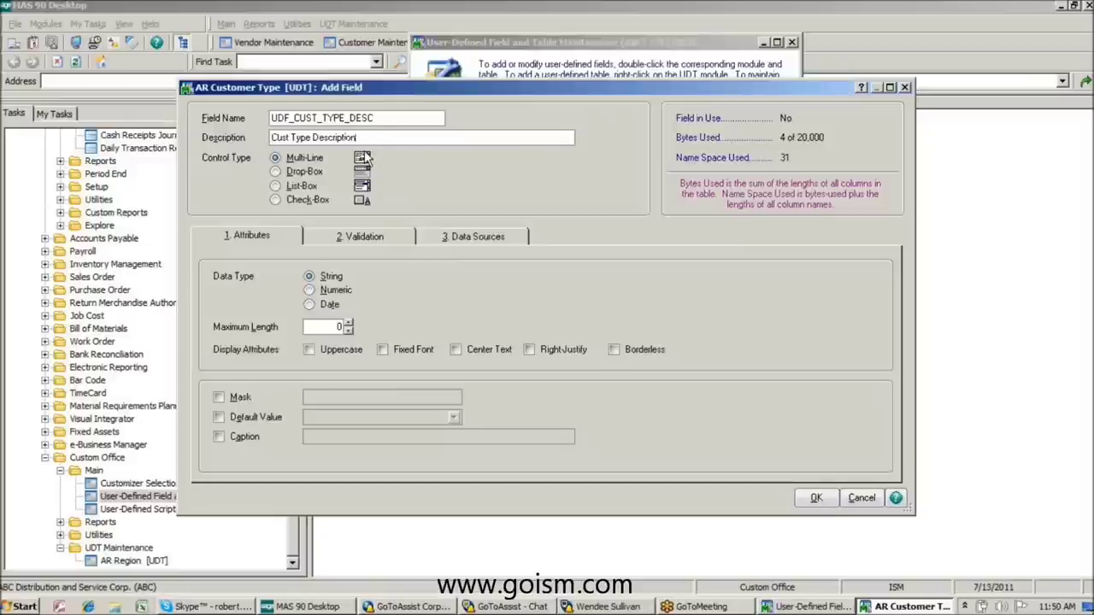
Give the new string field a maximum length of 20 and the caption Cust Type Description, and add it to the table.
click(330, 327)
text(20)
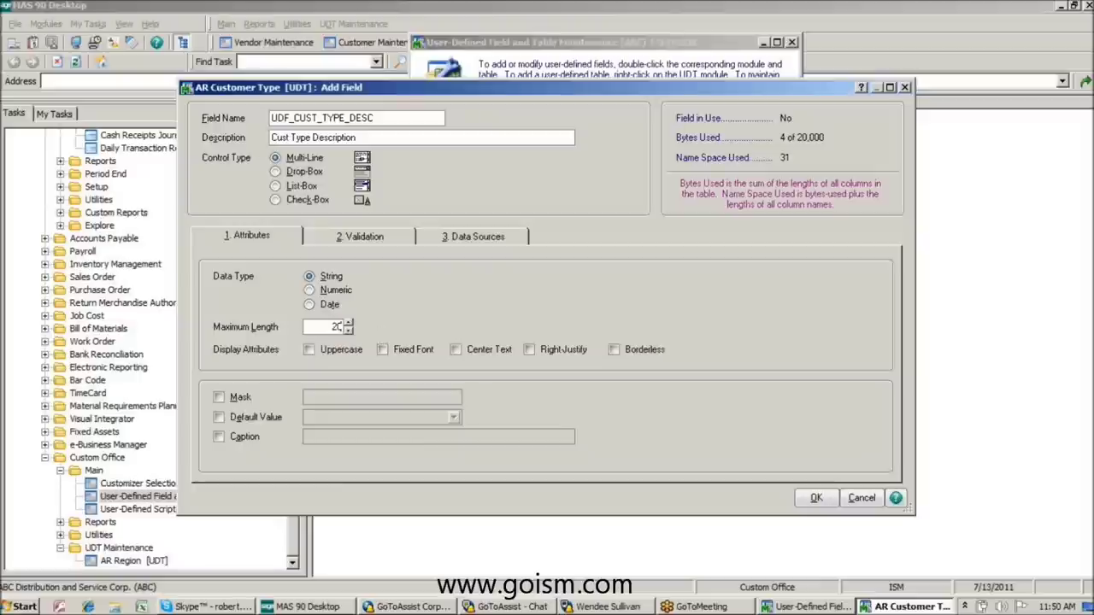
click(220, 436)
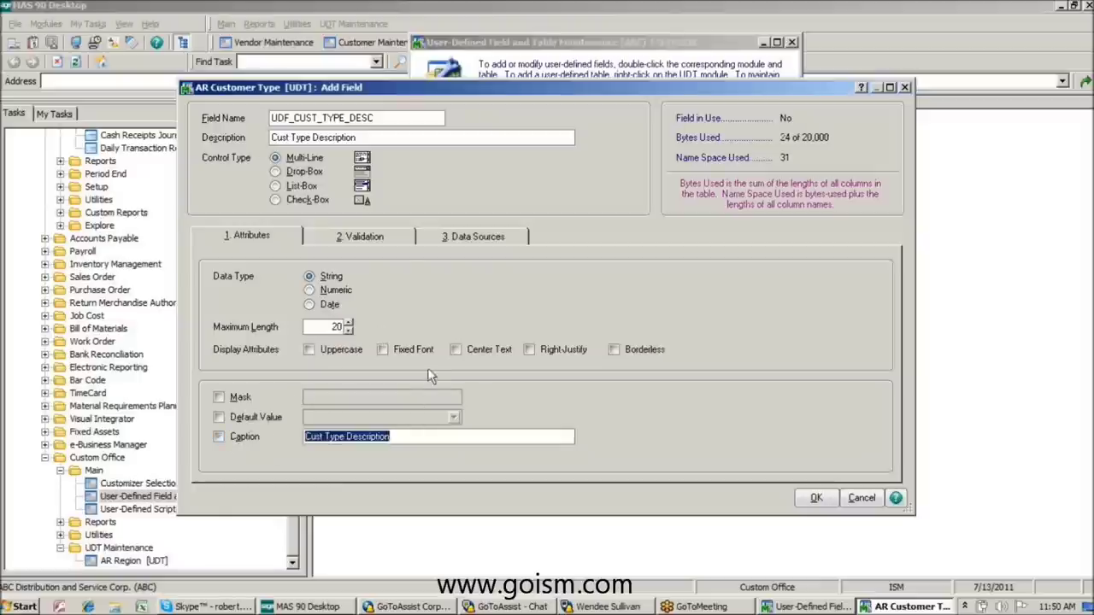
click(822, 501)
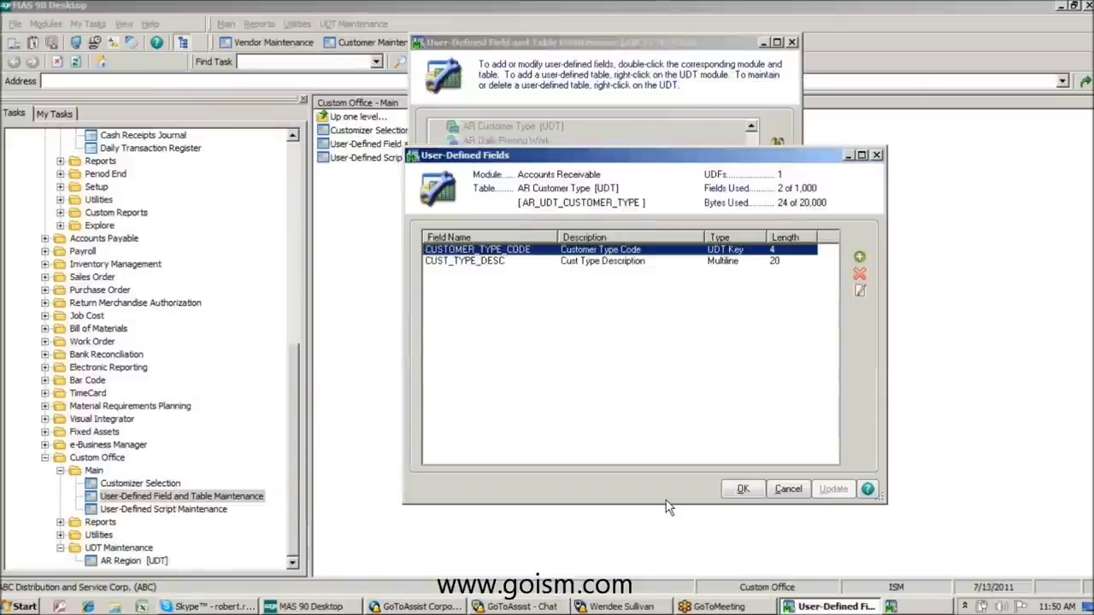
Save the table's fields, add AR Customer Type to the UDT Maintenance menu, and close User-Defined Field and Table Maintenance.
click(743, 487)
click(508, 264)
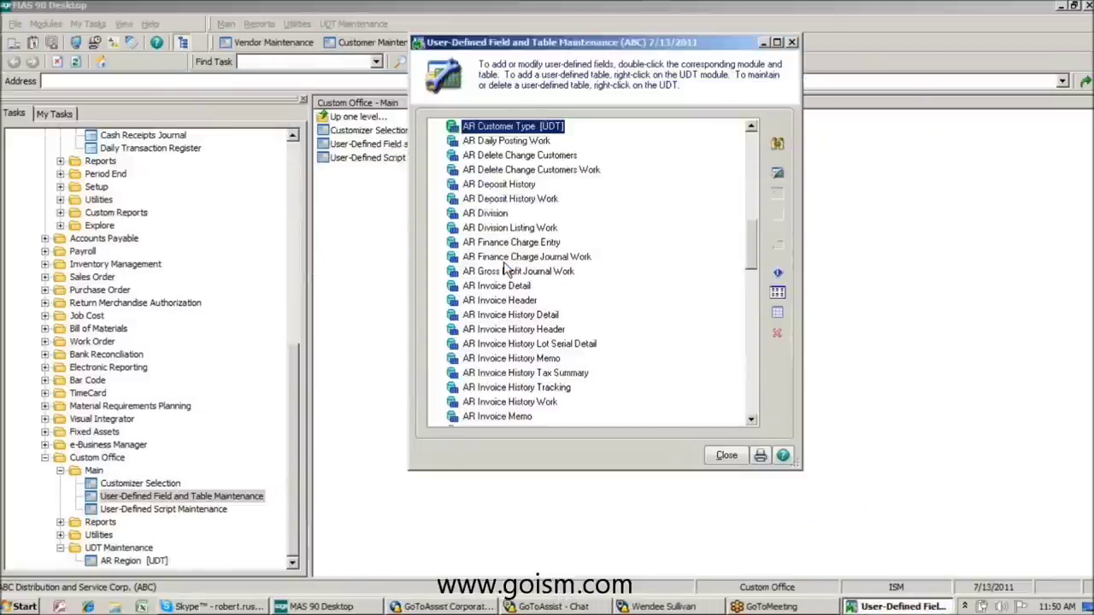
click(777, 292)
click(588, 340)
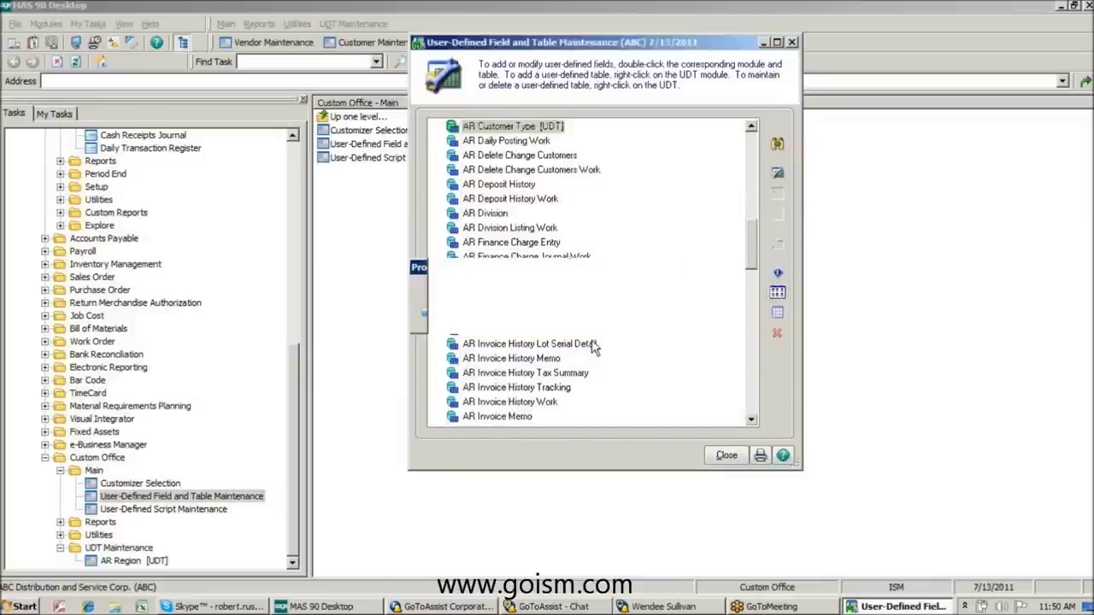
click(726, 457)
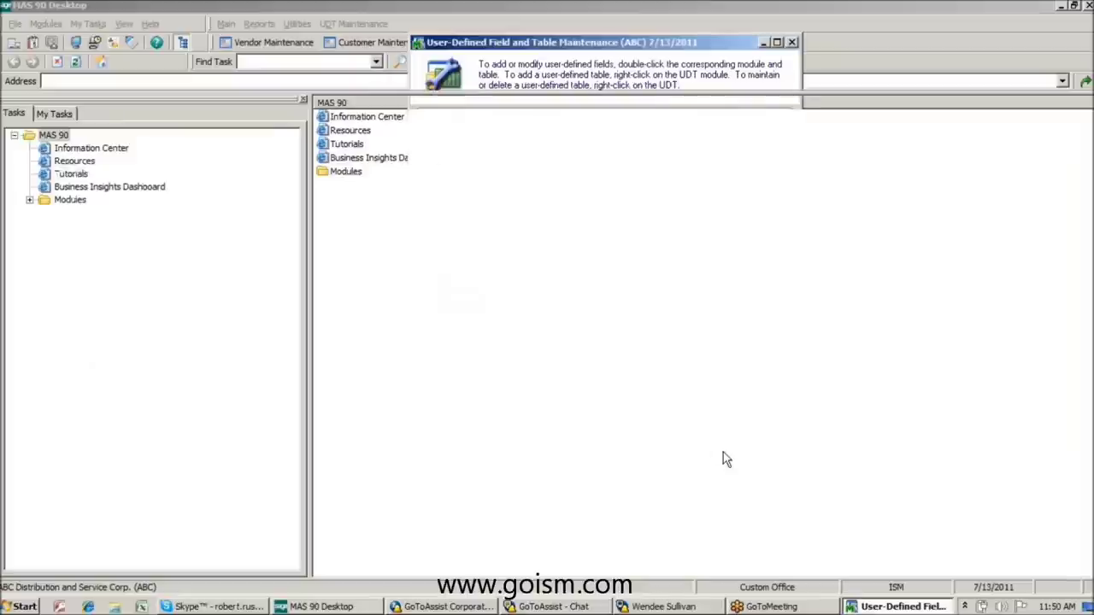
Locate the AR Customer Type task under UDT Maintenance in the Custom Office module.
click(29, 200)
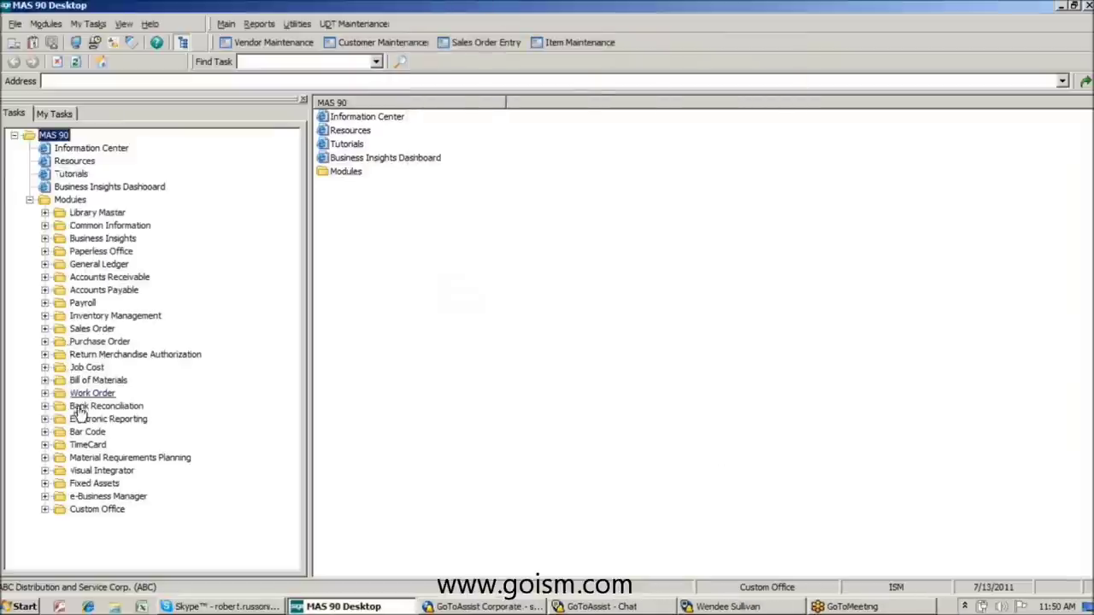
click(45, 509)
click(60, 561)
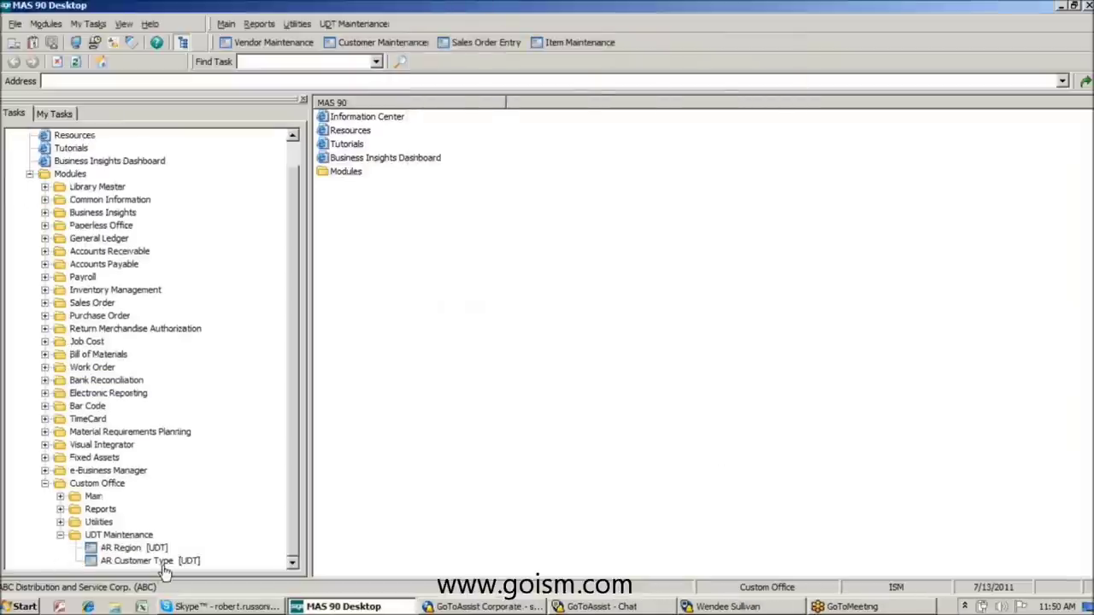
Open Role Maintenance from the Library Master module.
scroll(298, 459, up, 1)
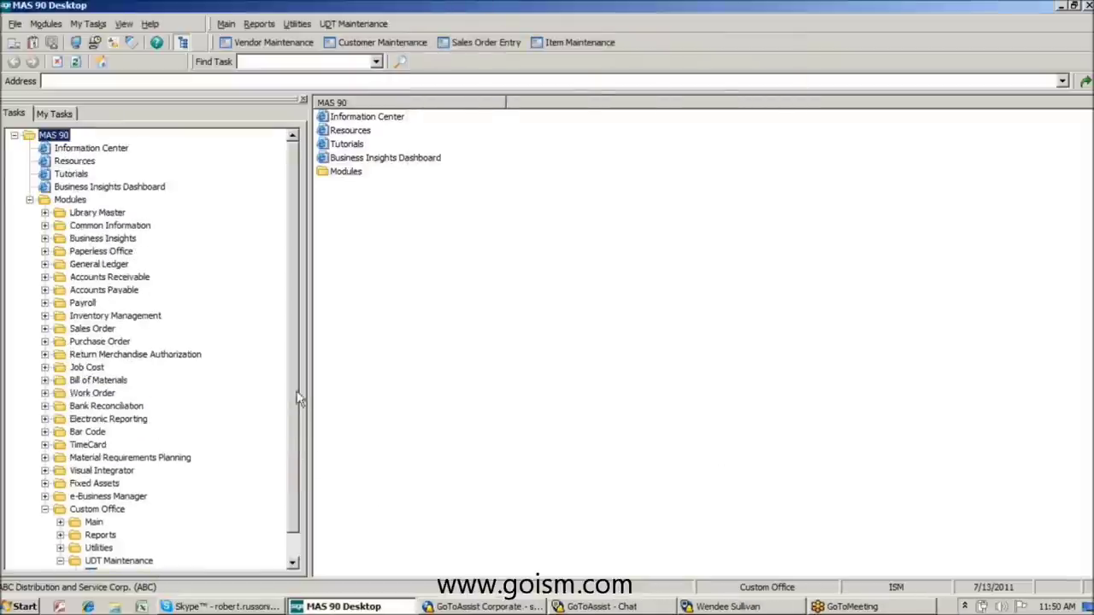
click(45, 212)
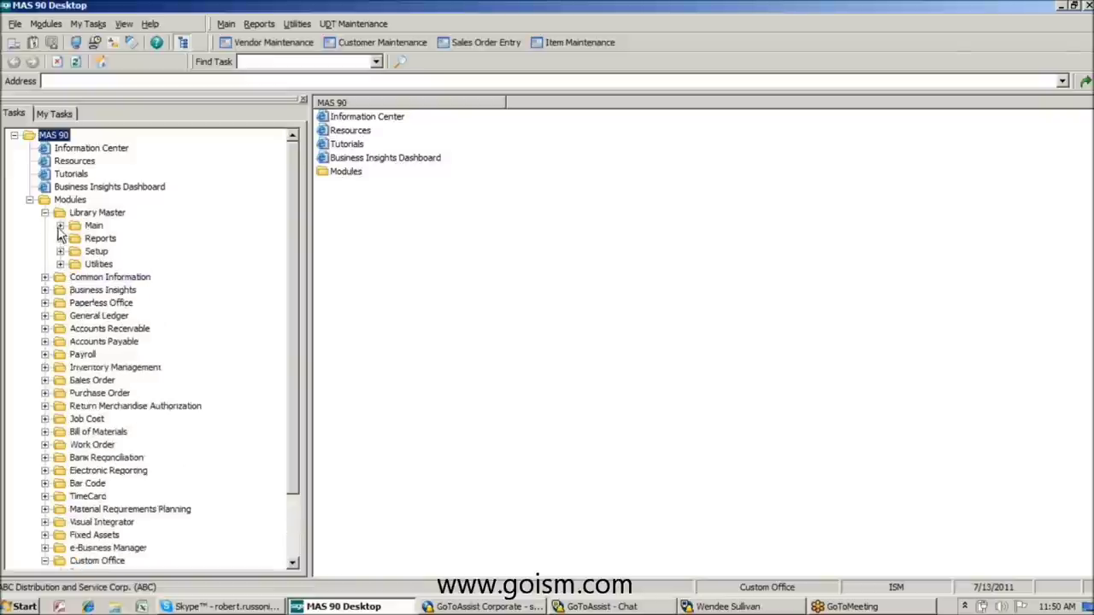
click(60, 226)
click(126, 253)
double_click(126, 253)
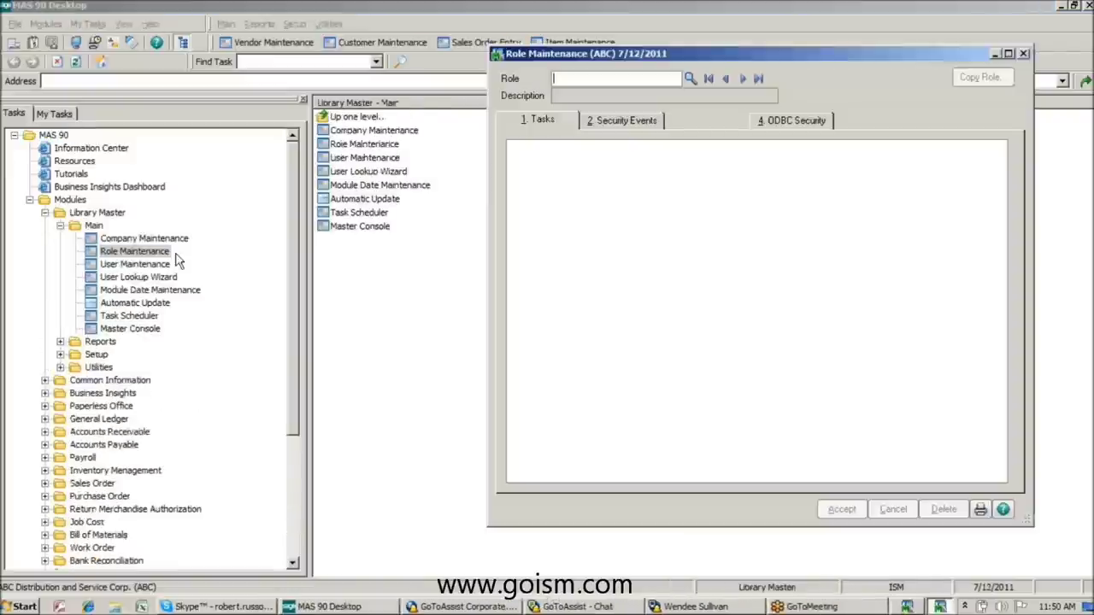
Grant the system role access to the AR Customer Type [UDT] task under Custom Office Miscellaneous Tasks, then save and close Role Maintenance.
click(743, 79)
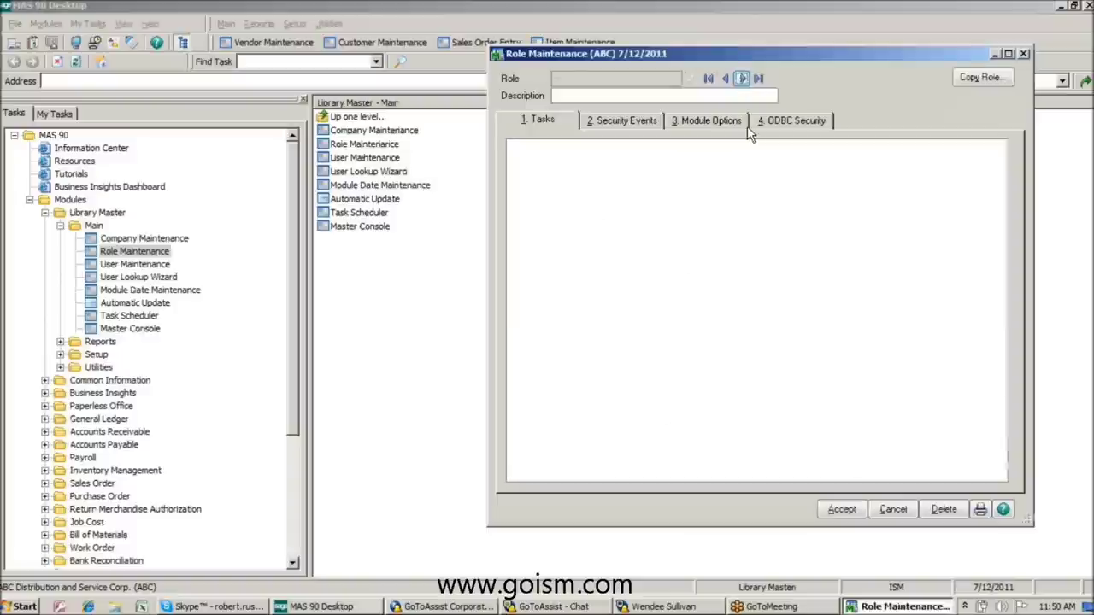
click(517, 250)
click(532, 262)
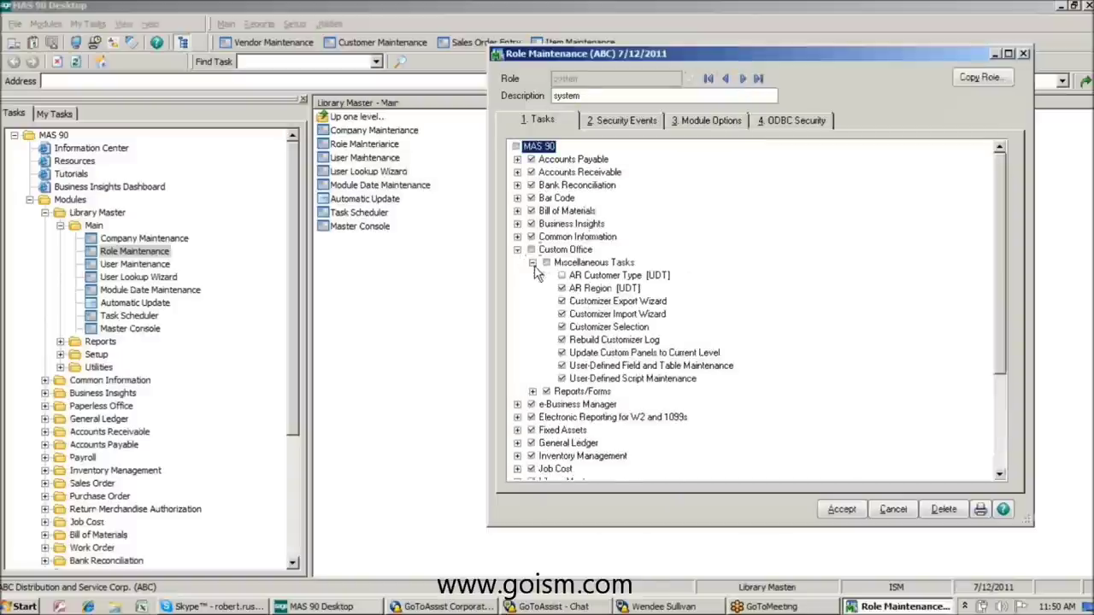
click(582, 275)
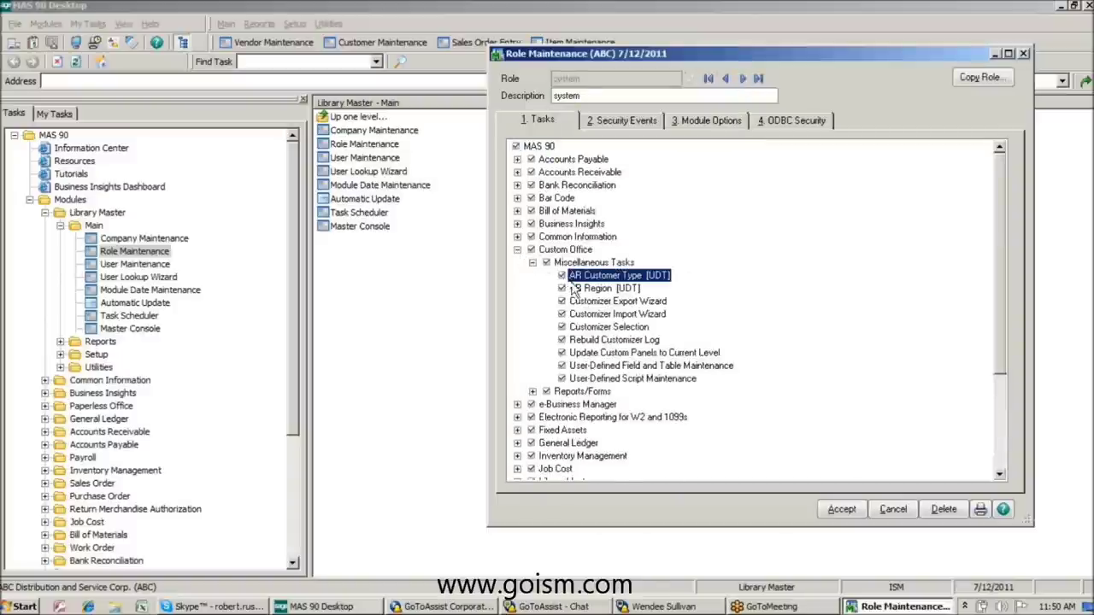
click(845, 511)
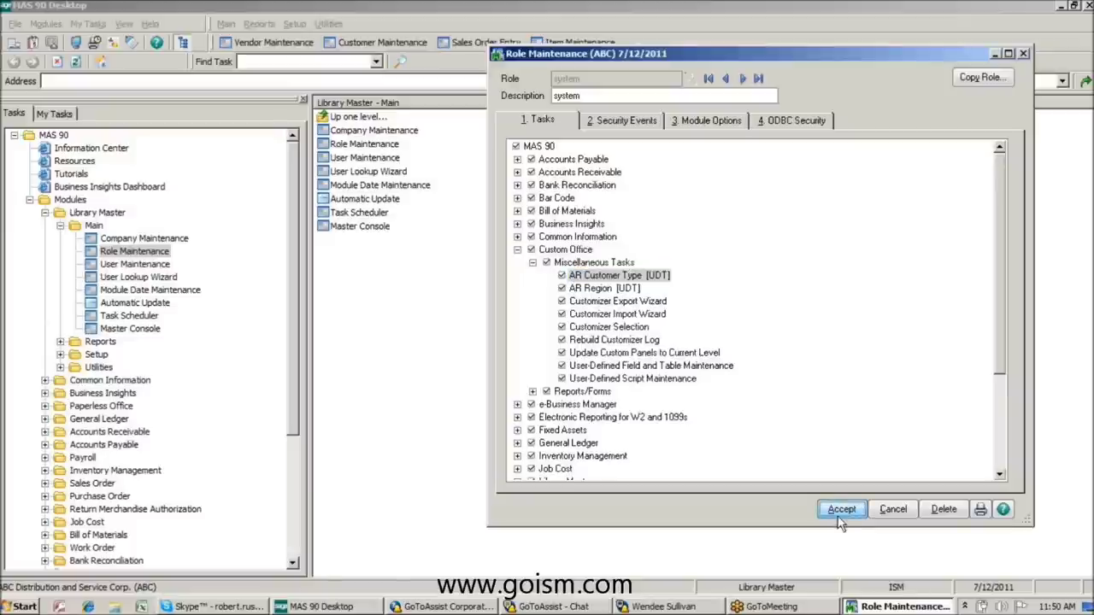
click(1023, 53)
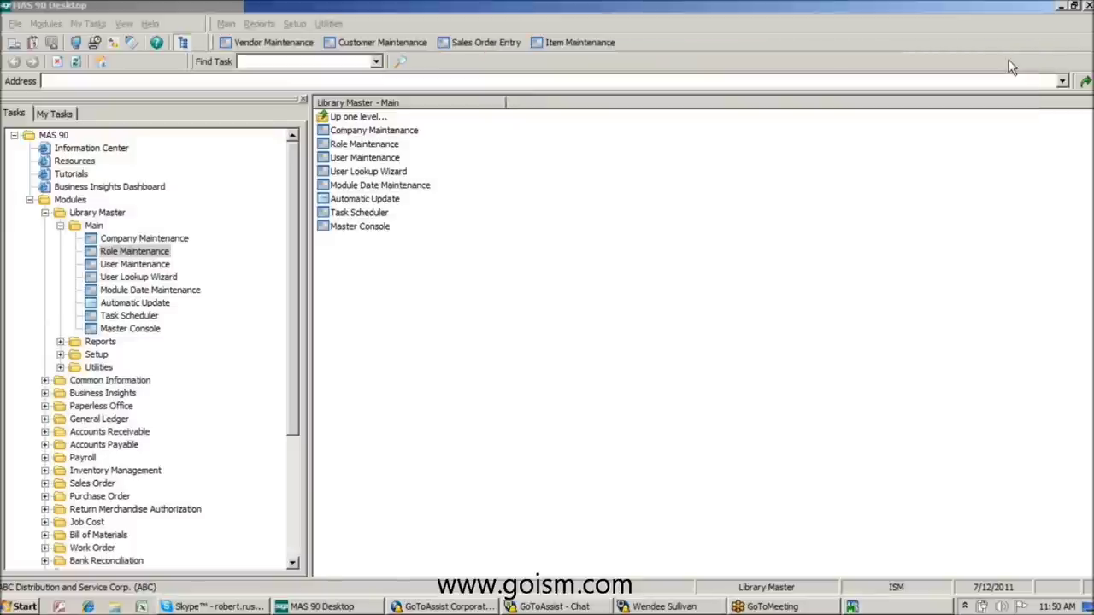
Open the AR Customer Type [UDT] table and enter code A1 with the description Tier 1 Customer.
double_click(111, 560)
text(A1)
key(Tab)
text(Tier 1 Customer)
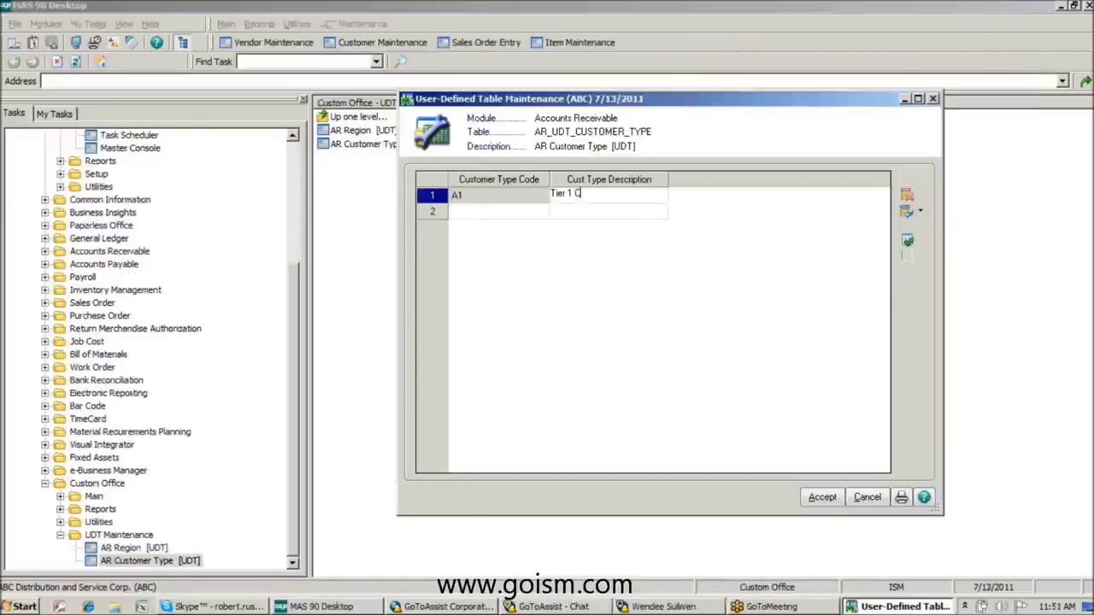
Add a second customer type with code A2 and the description Tier 2 Customer.
click(471, 213)
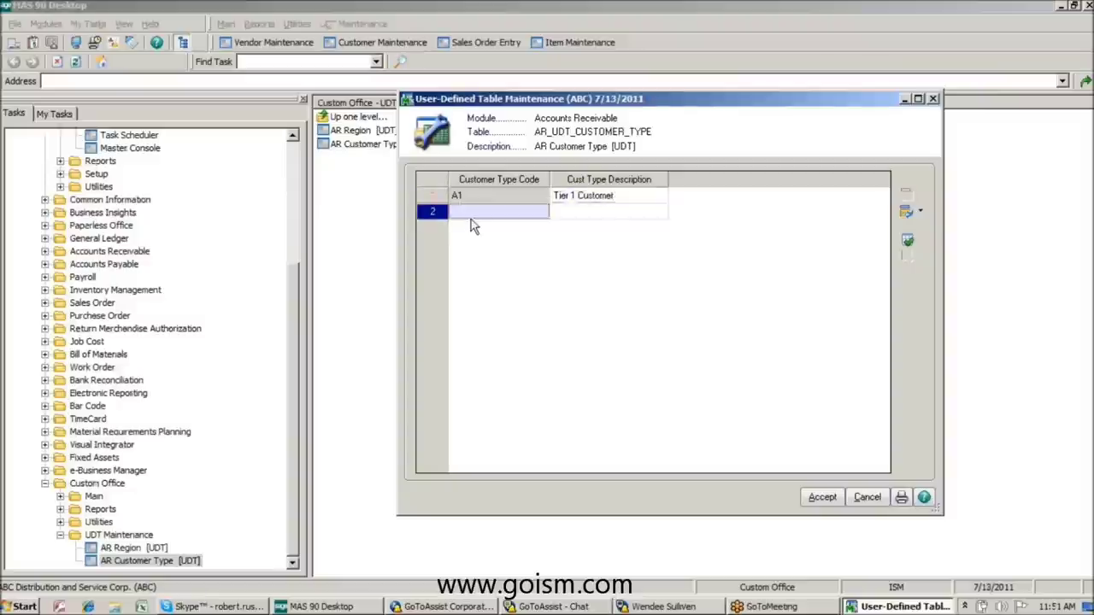
text(A2)
key(Tab)
text(Tier 2)
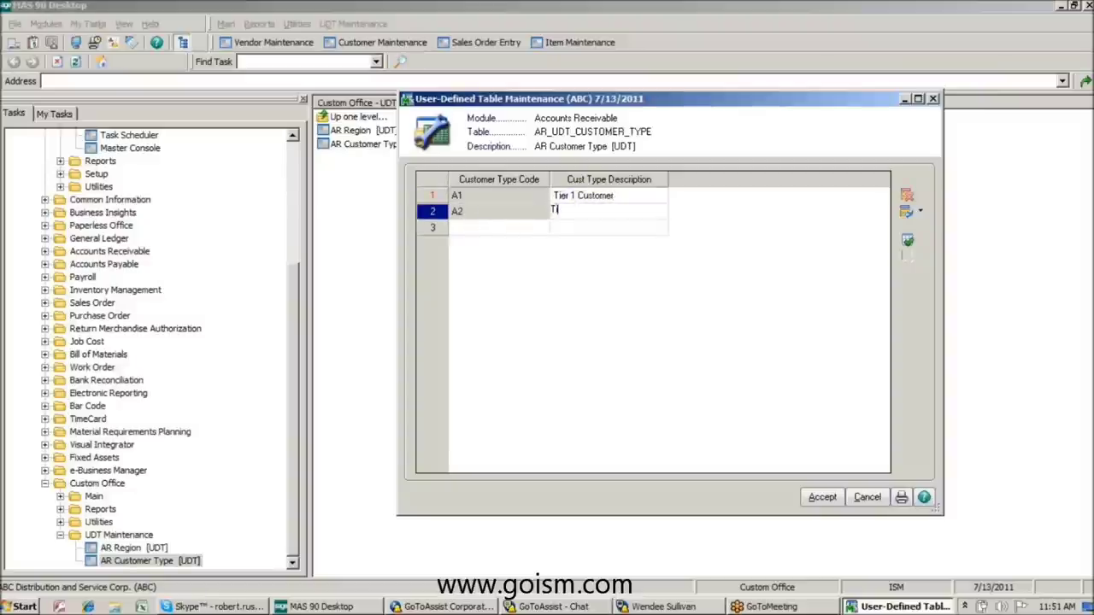
text( Customer)
key(Tab)
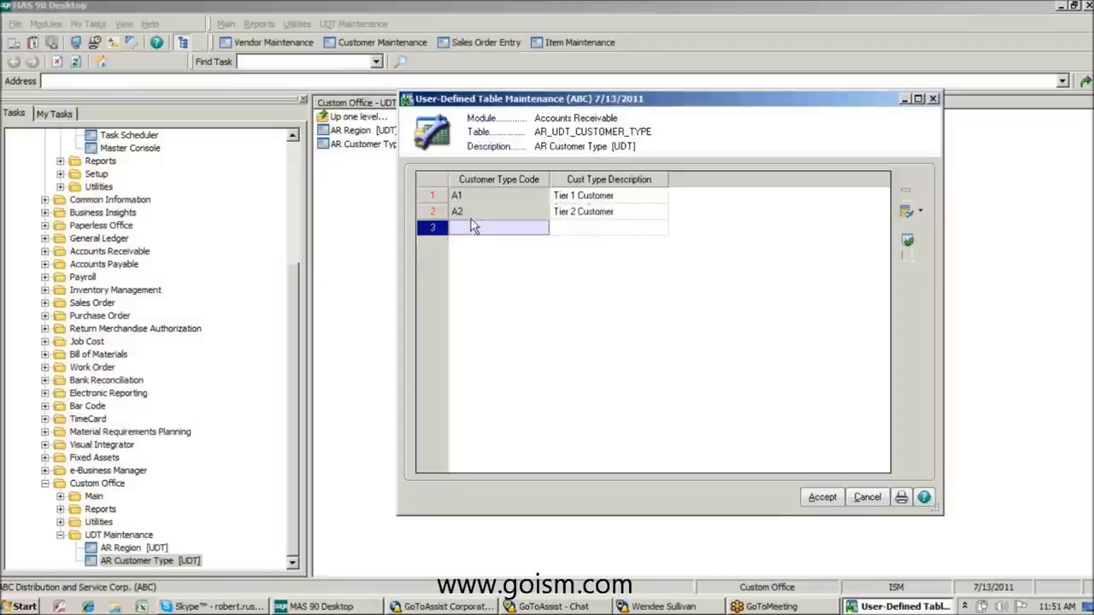
Add a third customer type with code A3 and the description Tier 3 Customer, and save the table entries.
text(A2)
key(Tab)
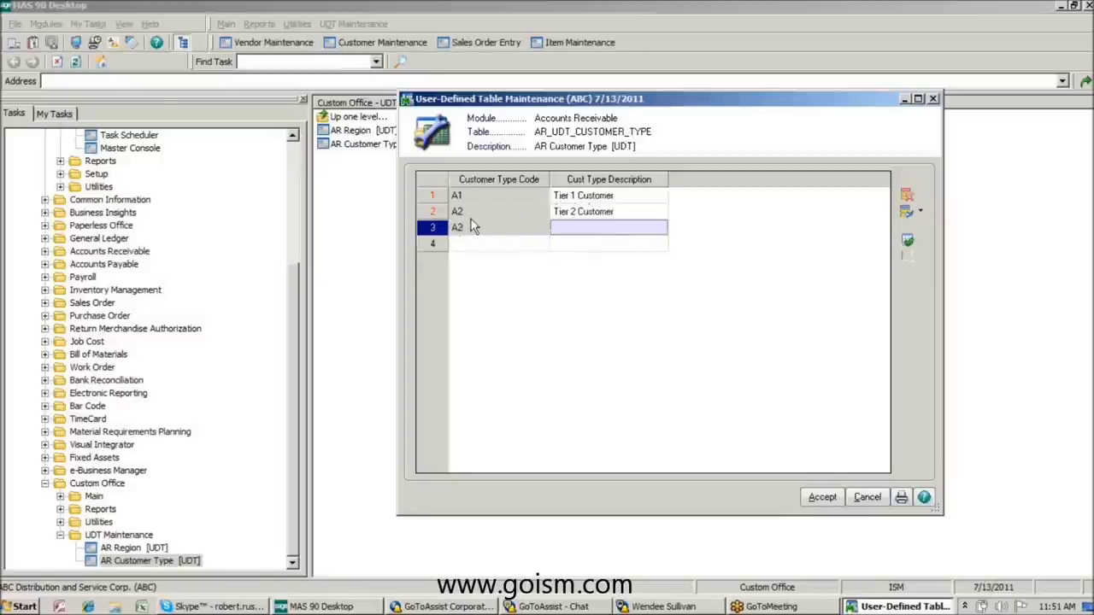
text(Tier 3 Customer)
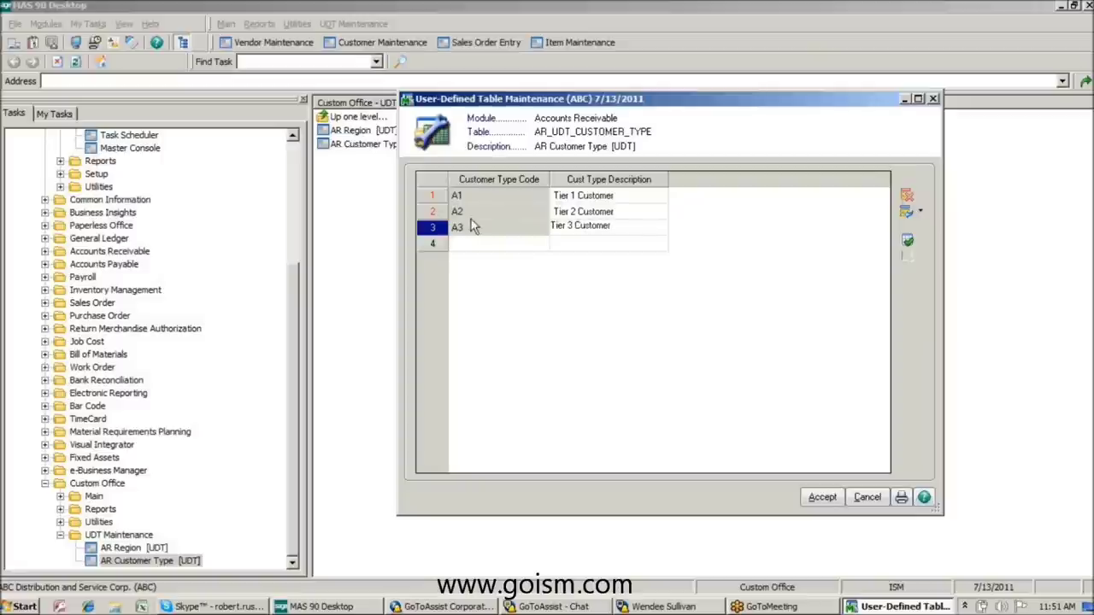
click(511, 246)
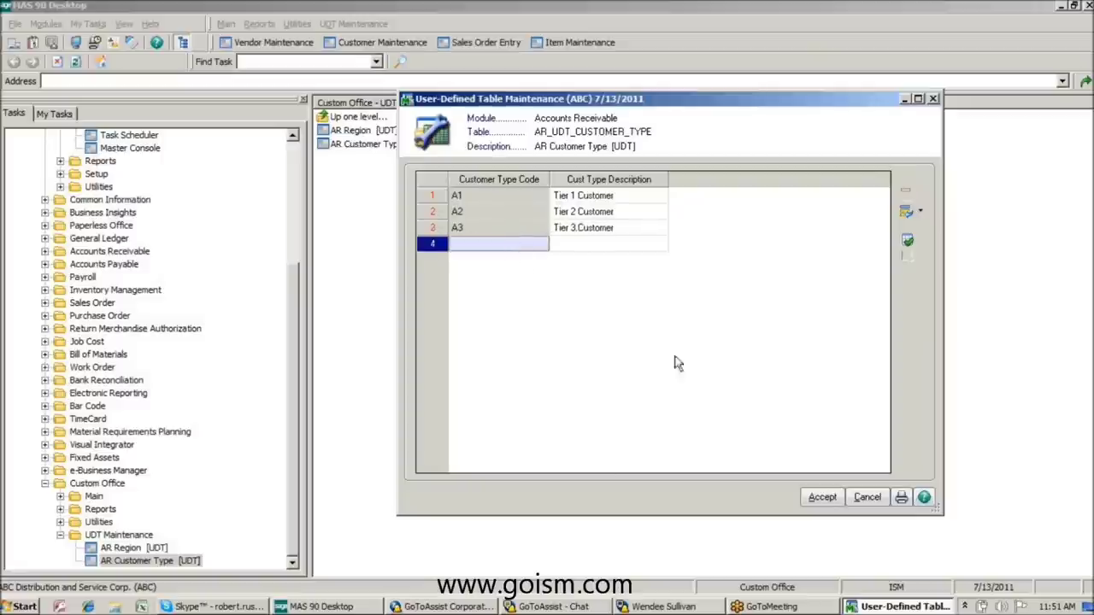
click(824, 503)
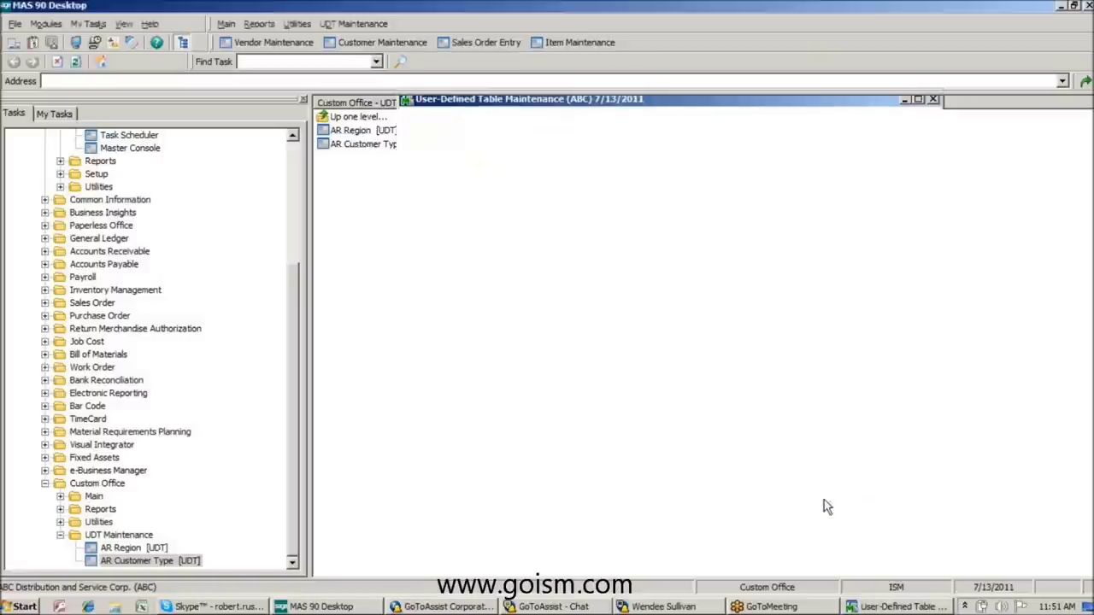
Open User-Defined Field and Table Maintenance in Custom Office and select the recent AR Customer Master table.
click(60, 496)
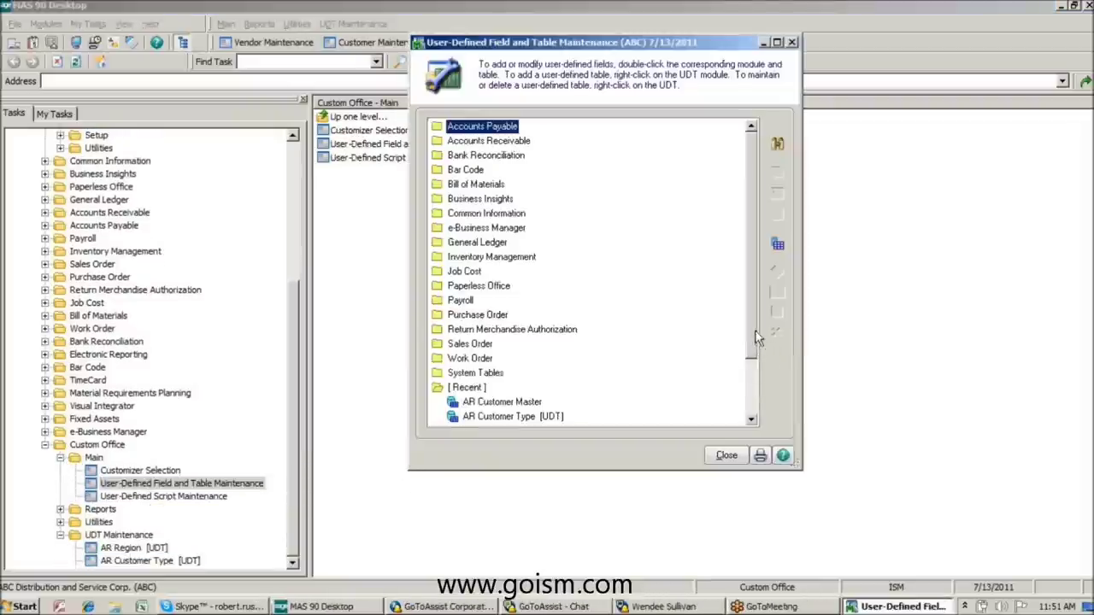
scroll(756, 342, down, 5)
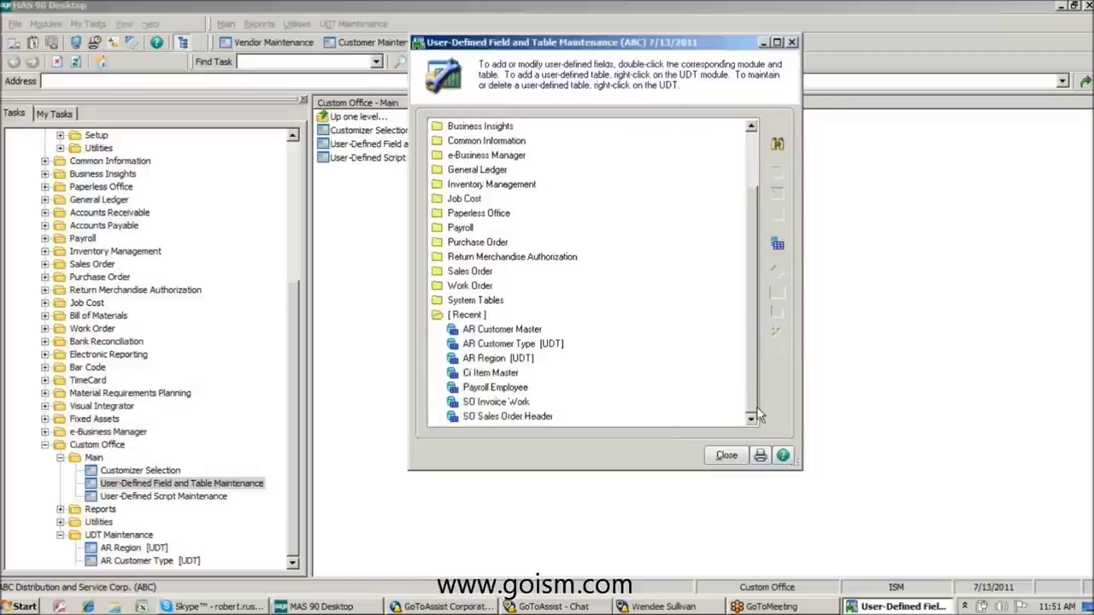
click(489, 333)
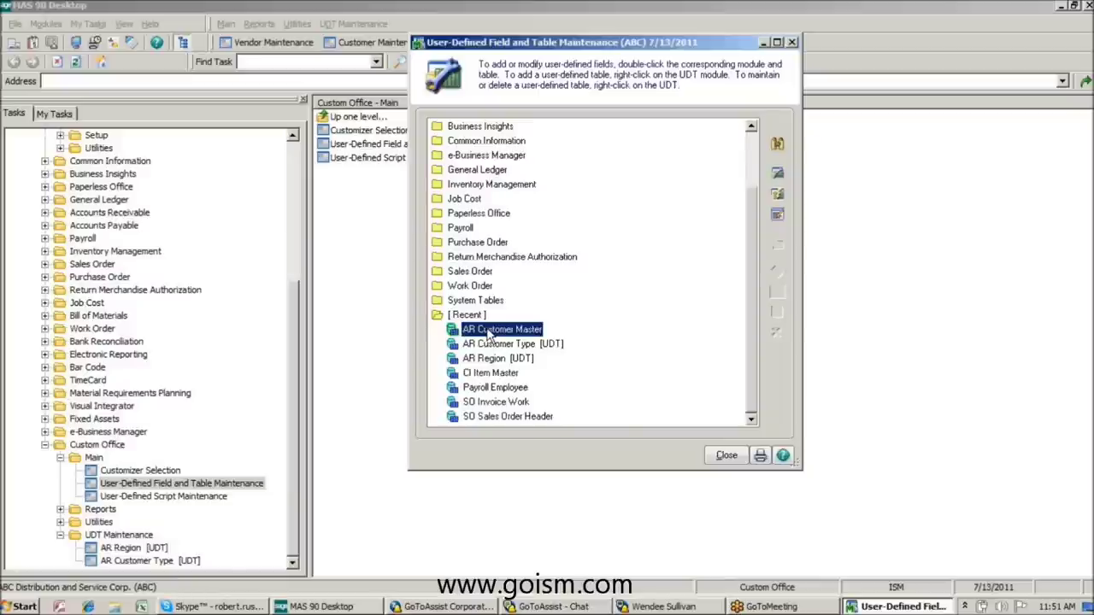
Check the user-defined fields of the AR Customer Master table and close their list.
right_click(490, 334)
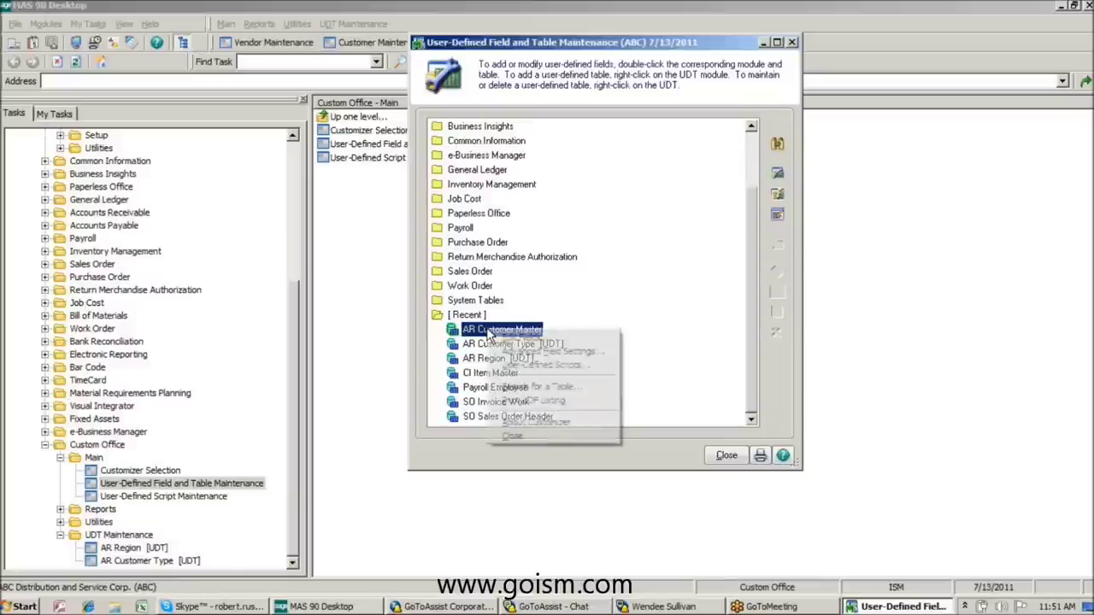
click(510, 337)
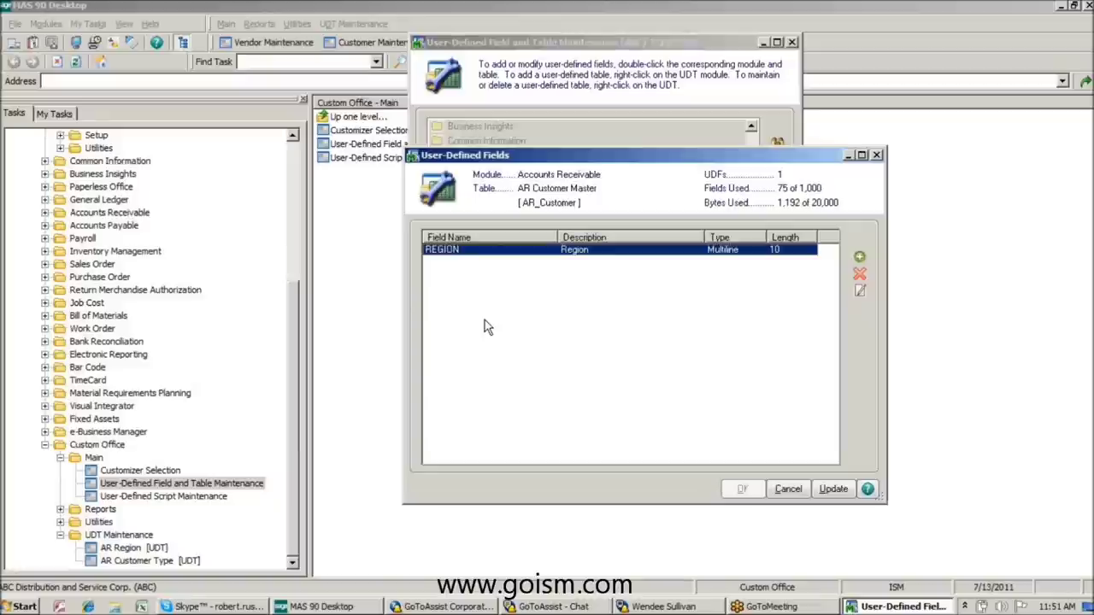
click(875, 157)
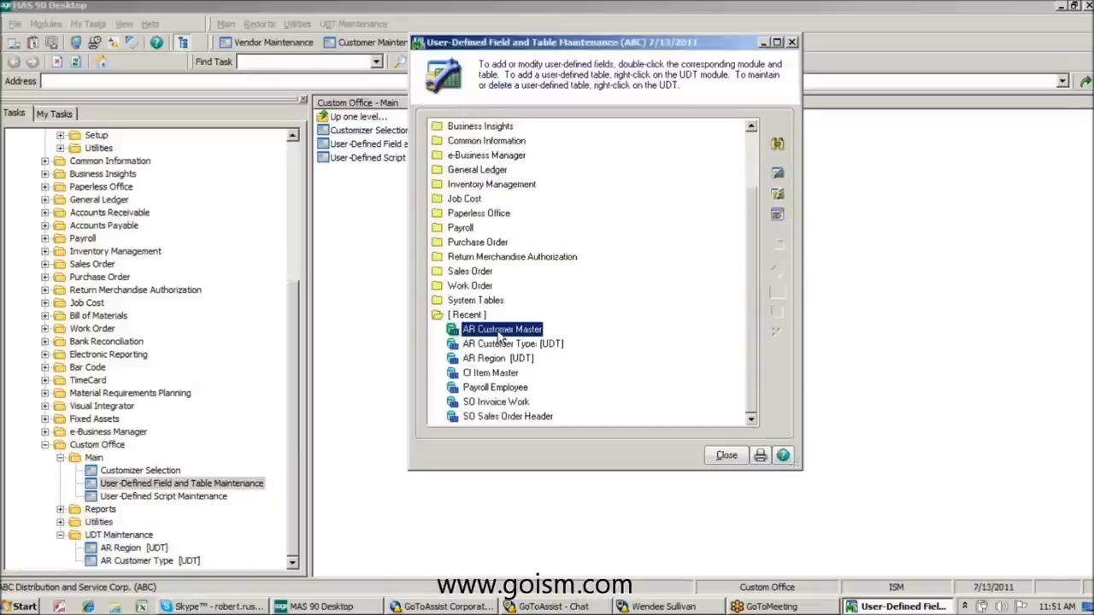
Add the CustomerType field to the Advanced Field Settings of the AR Customer Master table.
right_click(501, 338)
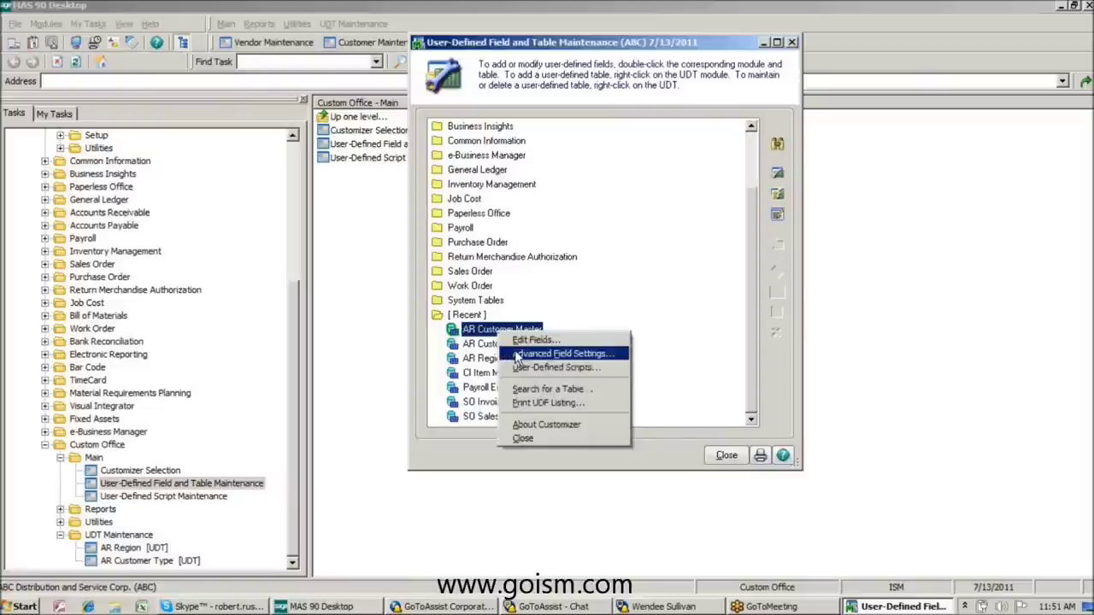
click(517, 353)
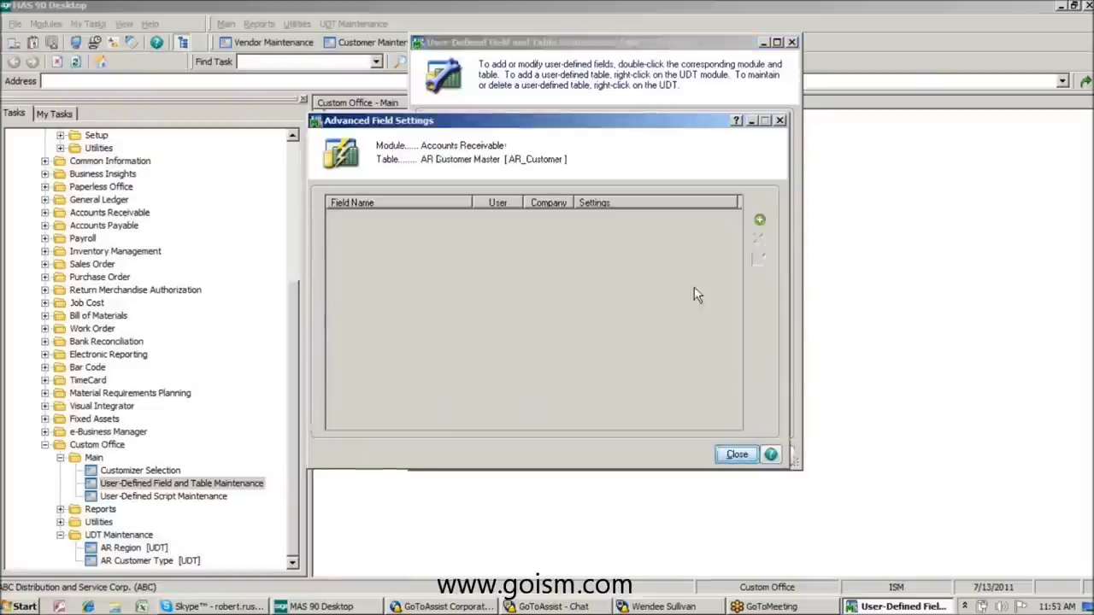
click(757, 221)
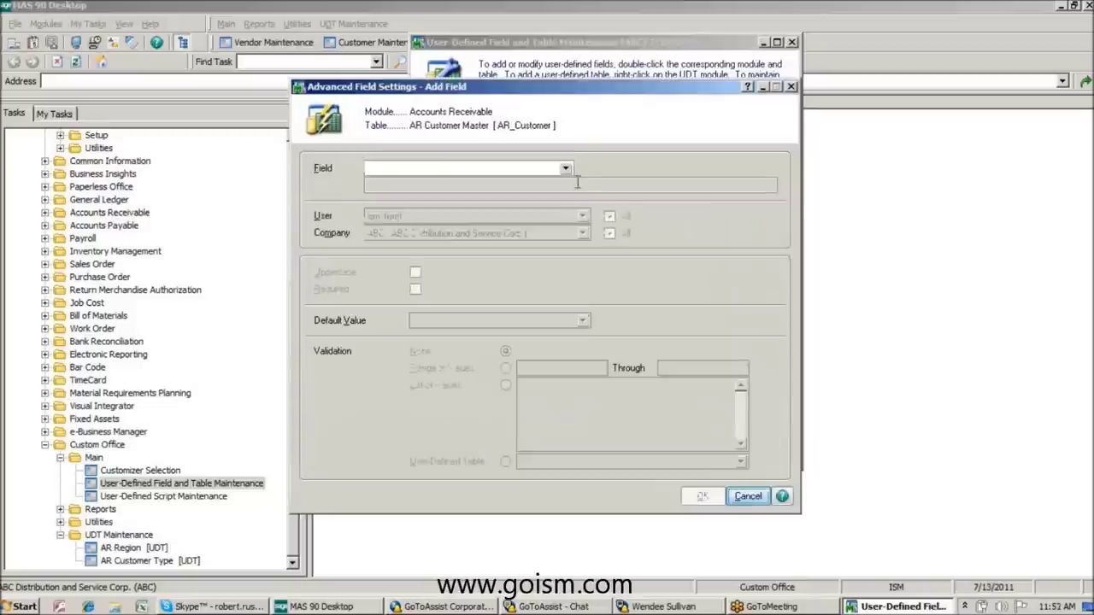
click(566, 170)
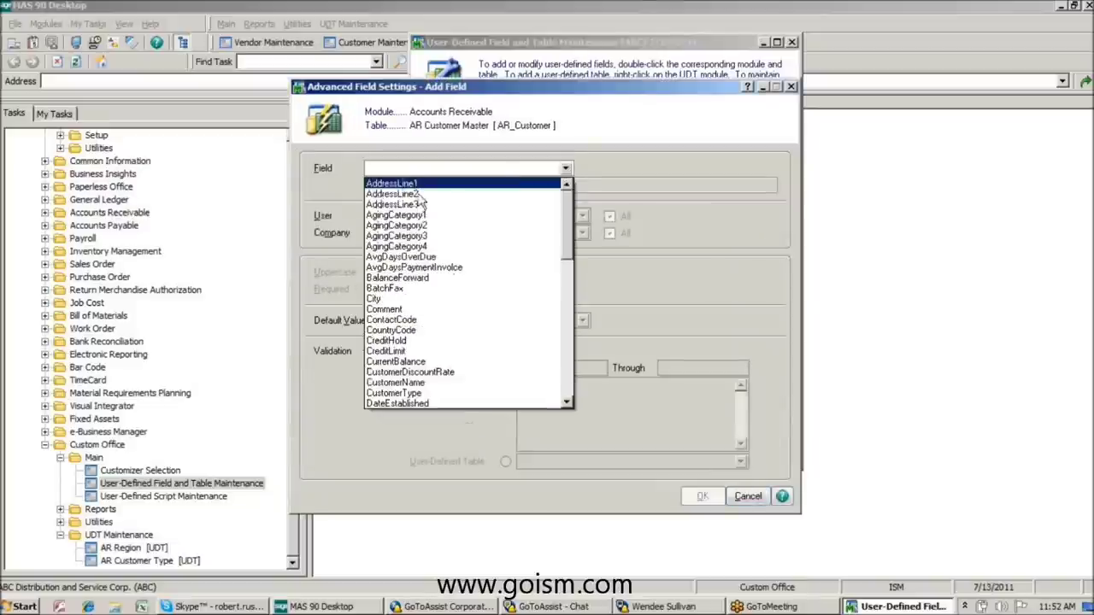
click(393, 394)
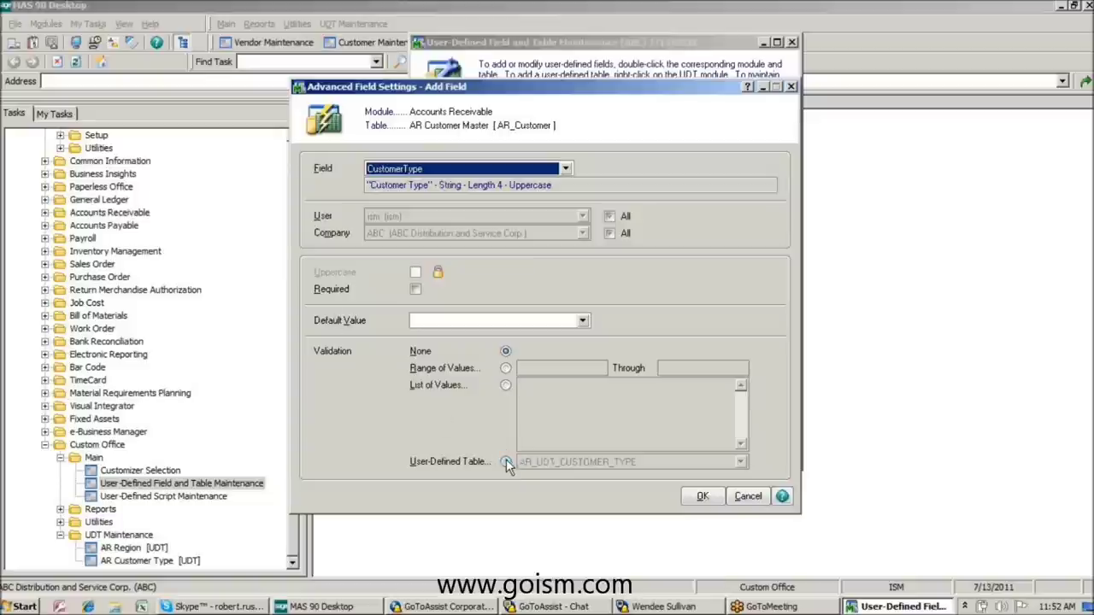
Validate the CustomerType field against the user-defined table AR_UDT_CUSTOMER_TYPE, save the setting and close the maintenance windows.
drag(367, 185, 504, 186)
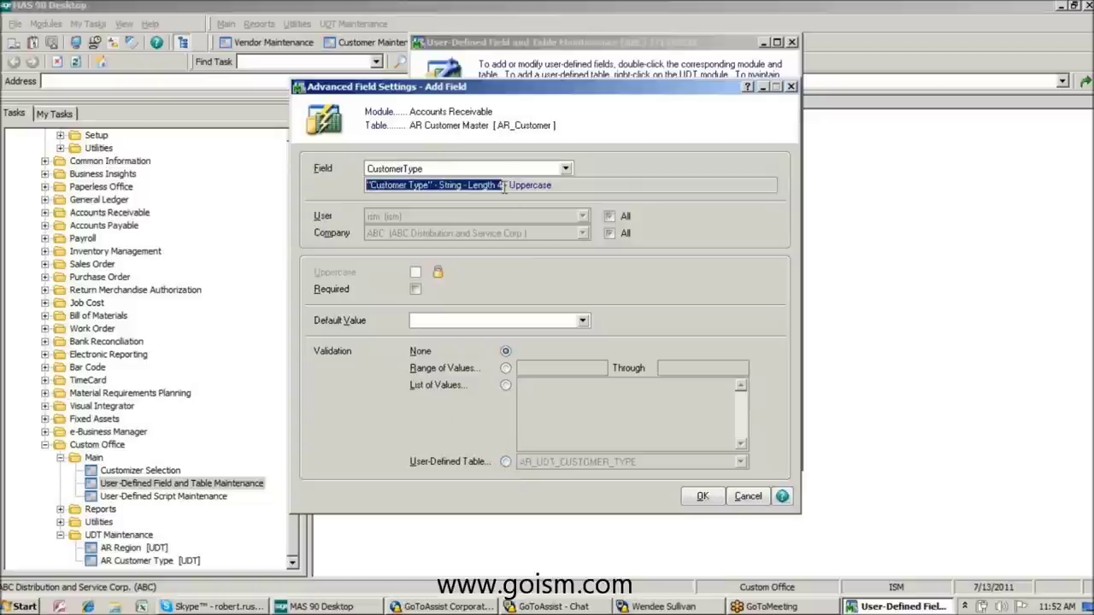
click(506, 462)
click(741, 462)
click(740, 470)
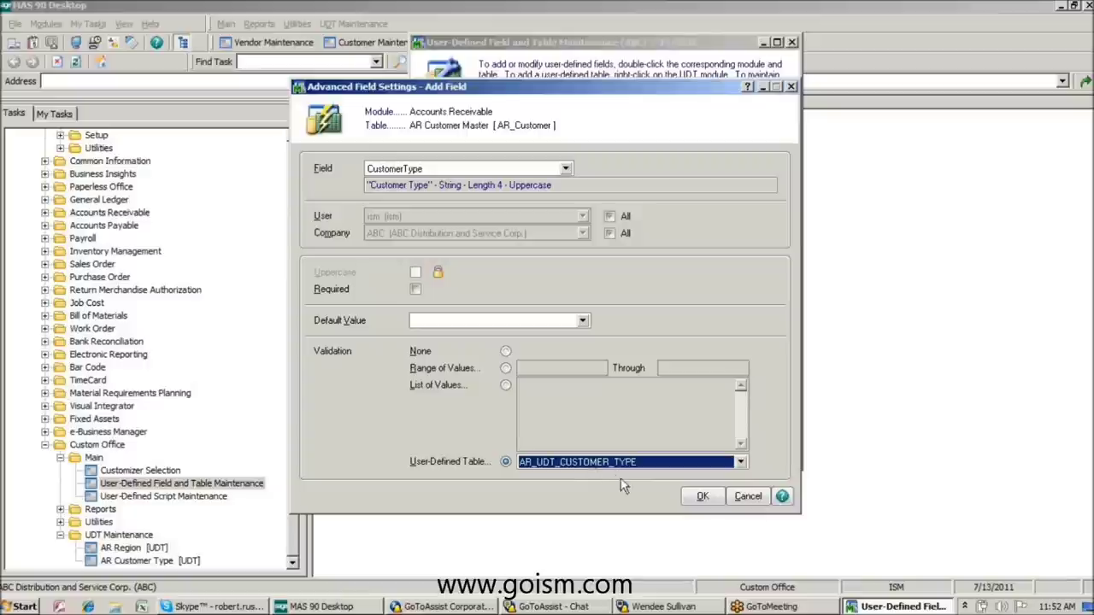
click(702, 500)
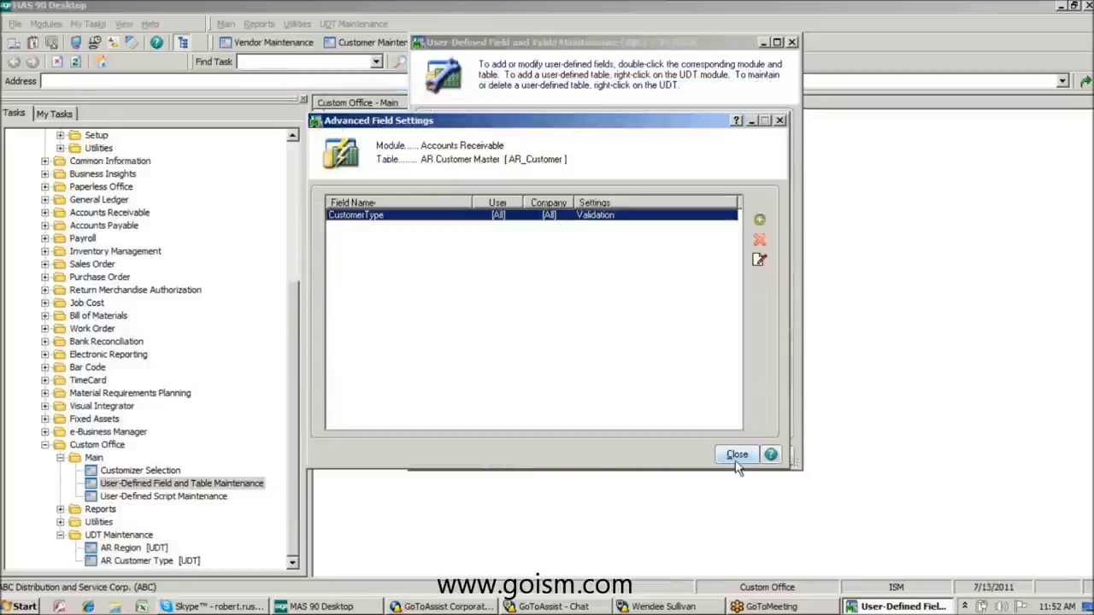
click(737, 458)
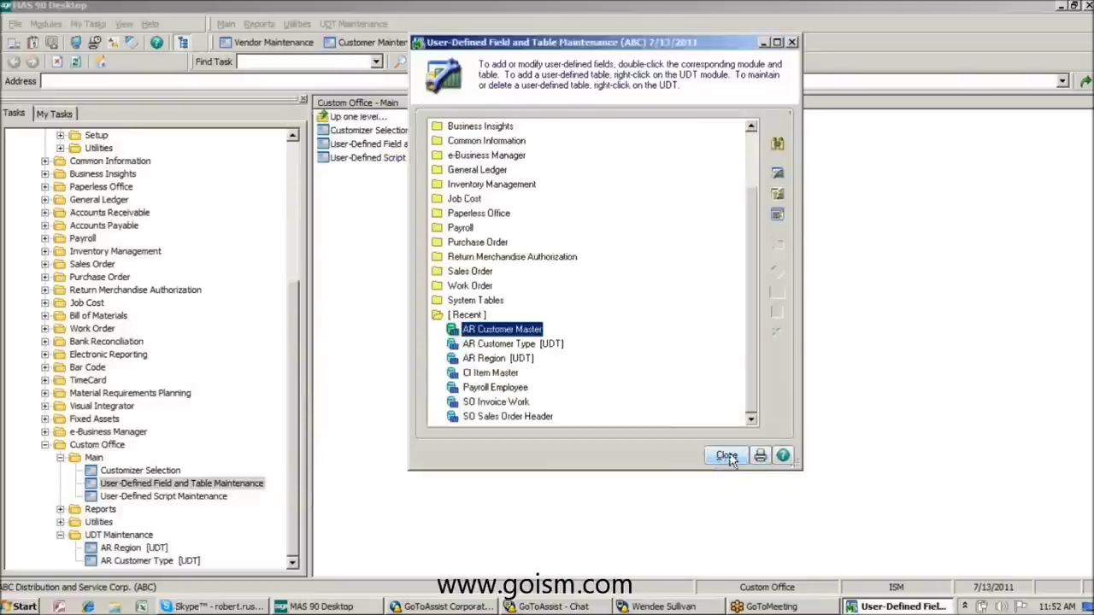
click(726, 455)
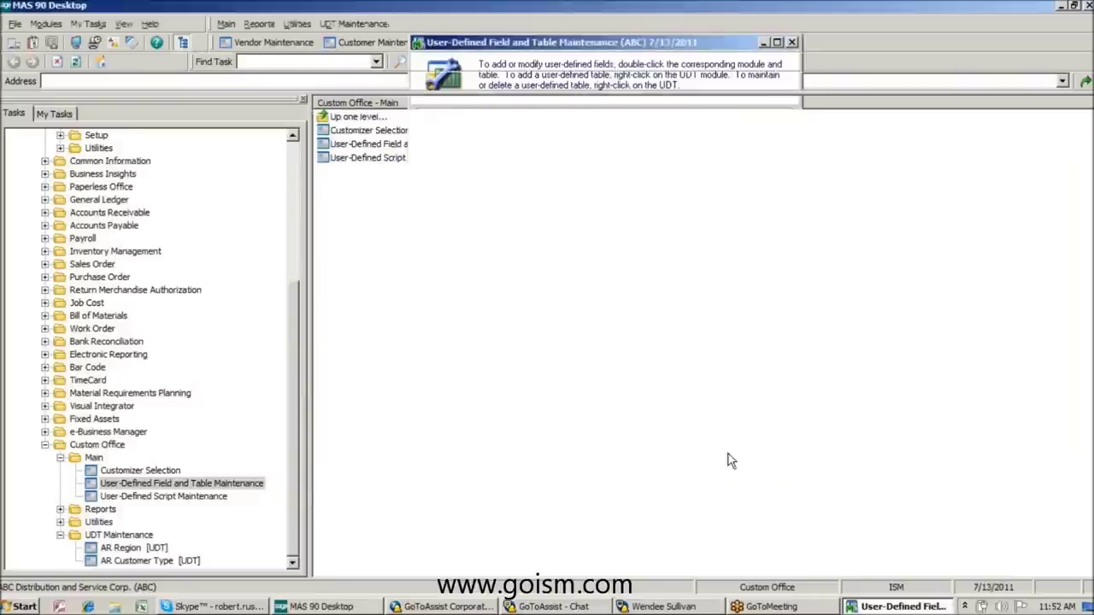
Open Customer Maintenance in Accounts Receivable and show the first customer's additional information.
drag(296, 311, 293, 141)
click(60, 225)
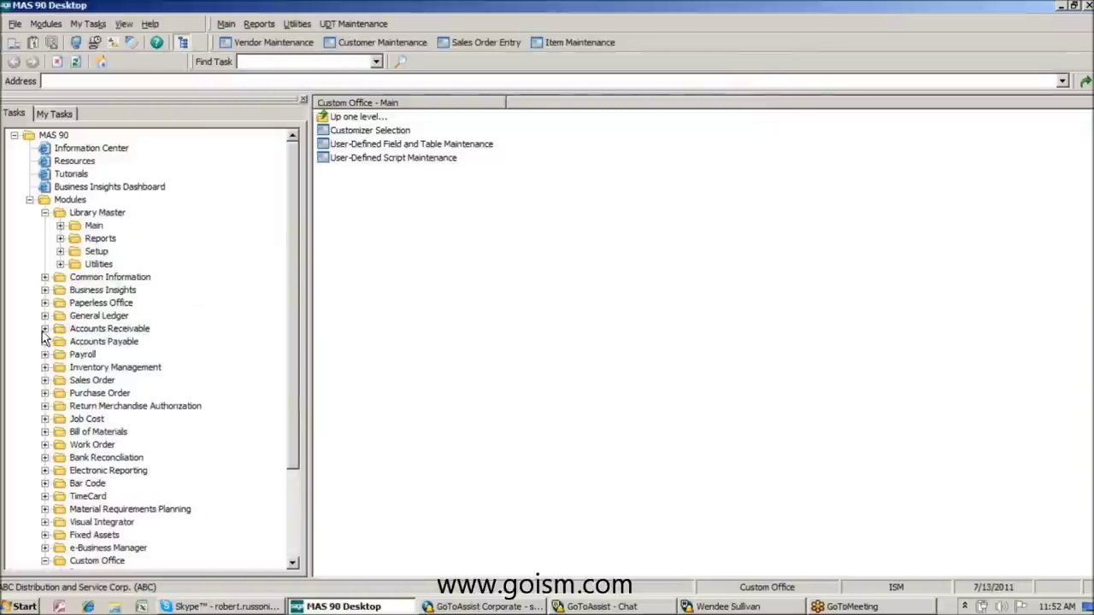
click(45, 328)
click(60, 341)
click(140, 354)
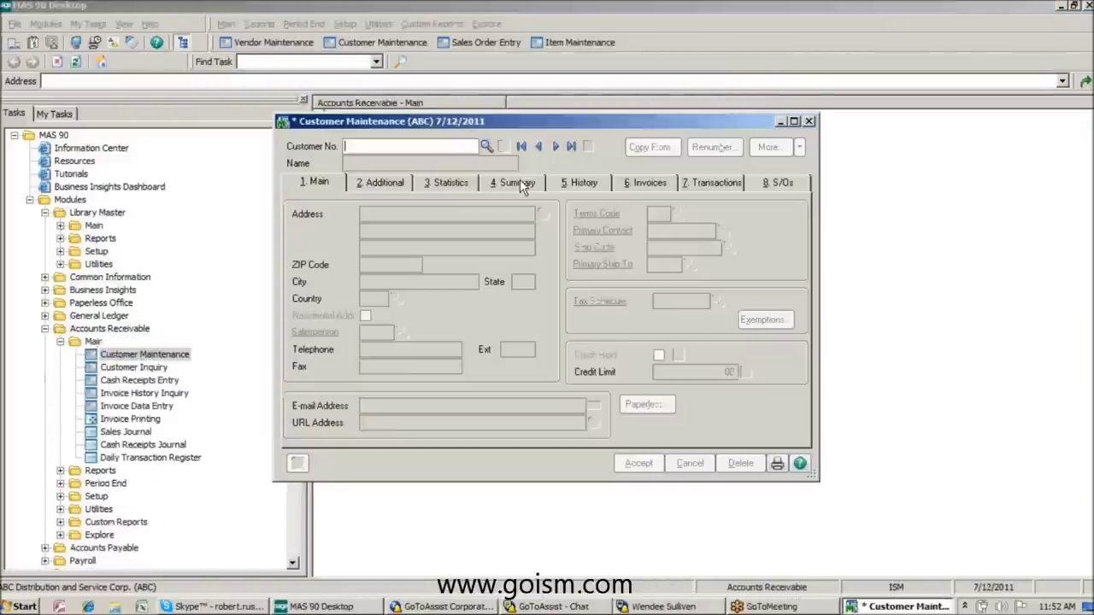
click(554, 146)
click(380, 185)
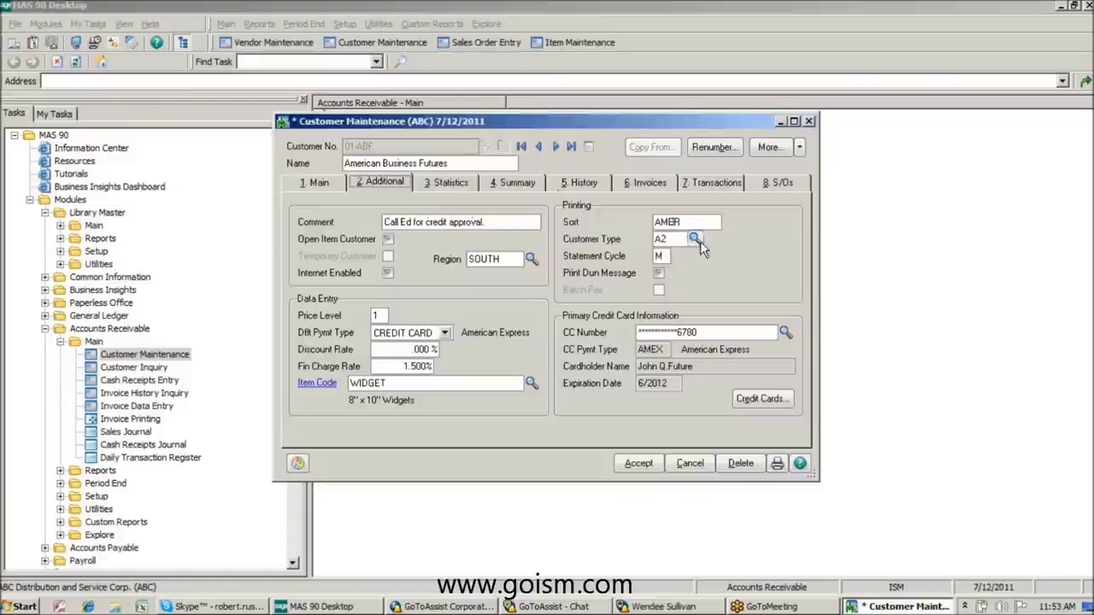
Pick A2, Tier 2 Customer, for the customer's Customer Type from the AR Customer Type lookup.
key(F2)
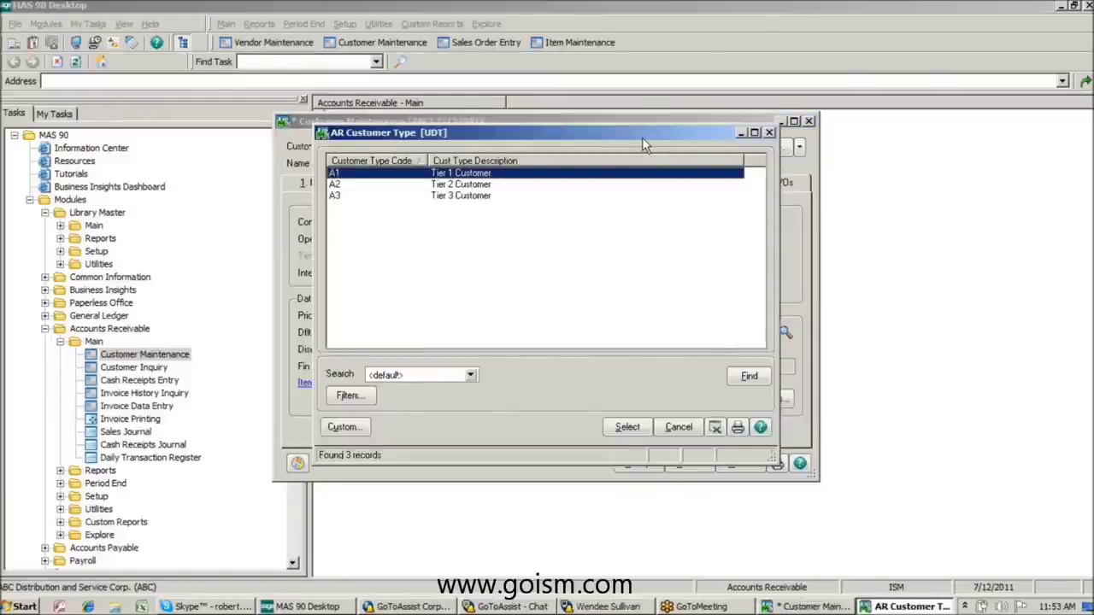
drag(642, 137, 733, 287)
click(446, 330)
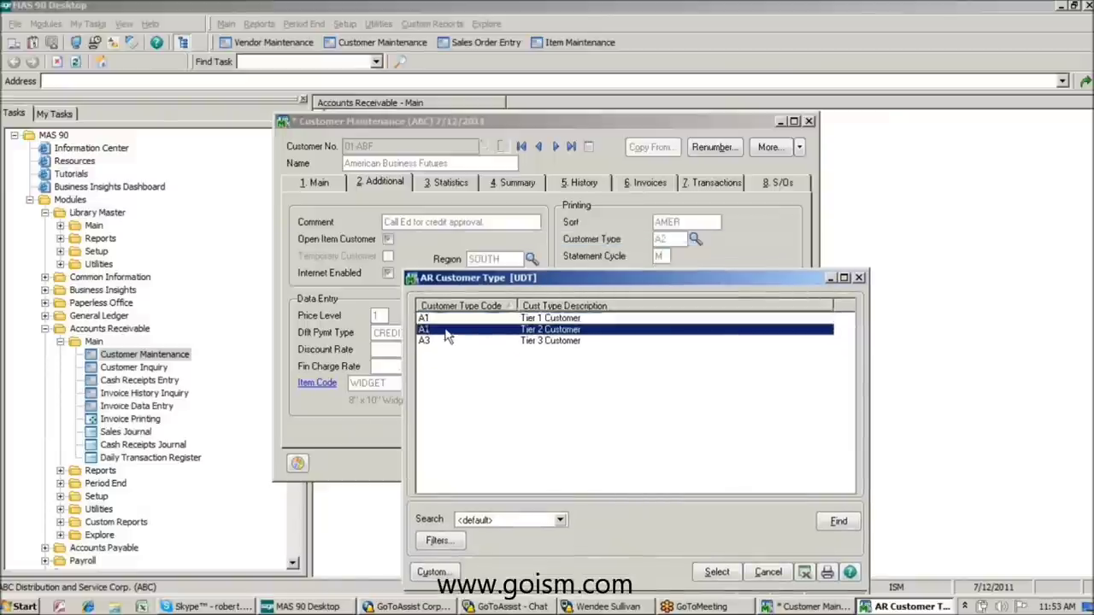
double_click(446, 333)
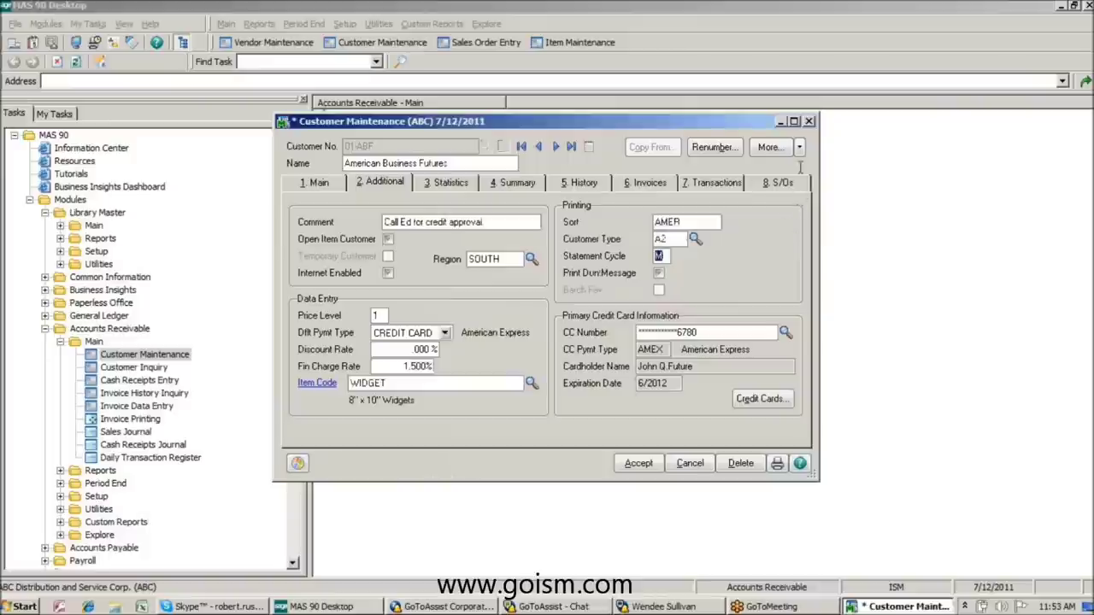
Reopen Customer Maintenance on the first customer's additional information and open the already customized panel for all users and companies in the Customizer.
click(809, 121)
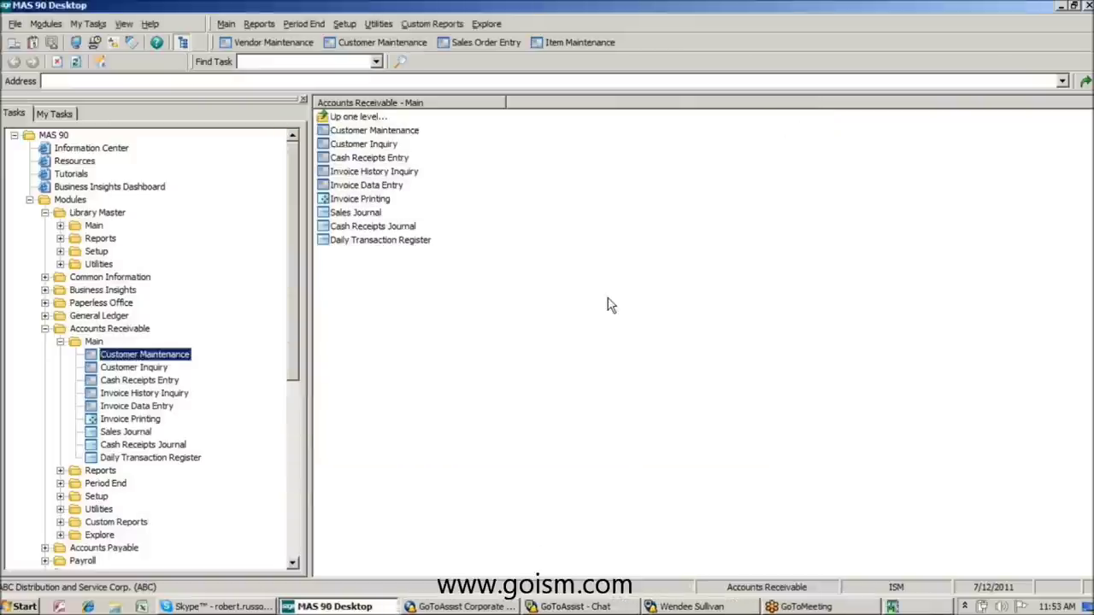
drag(297, 369, 295, 560)
scroll(222, 448, up, 6)
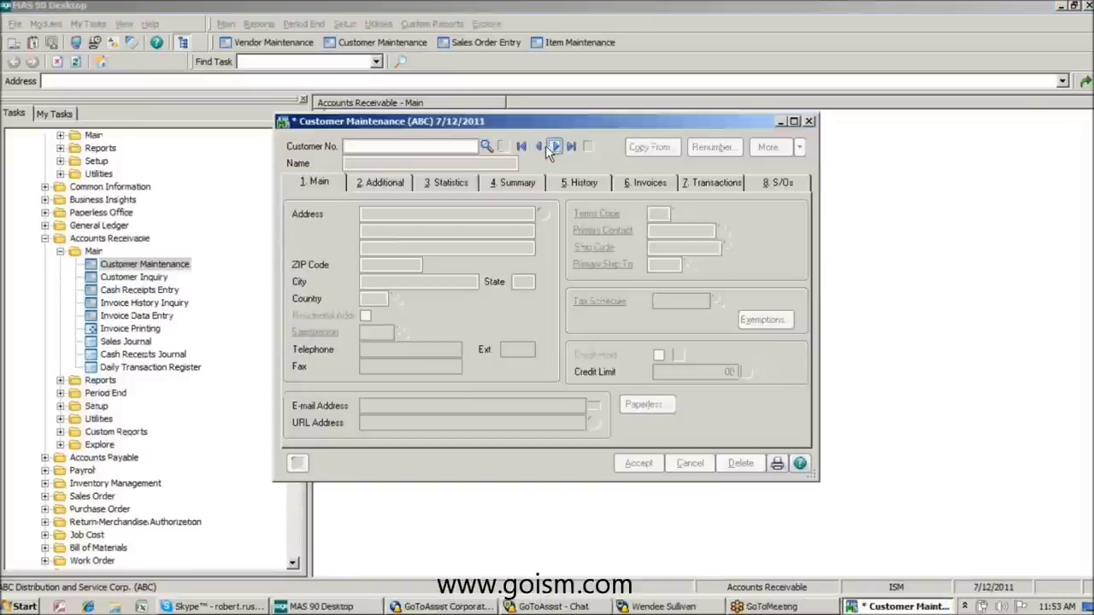
click(552, 146)
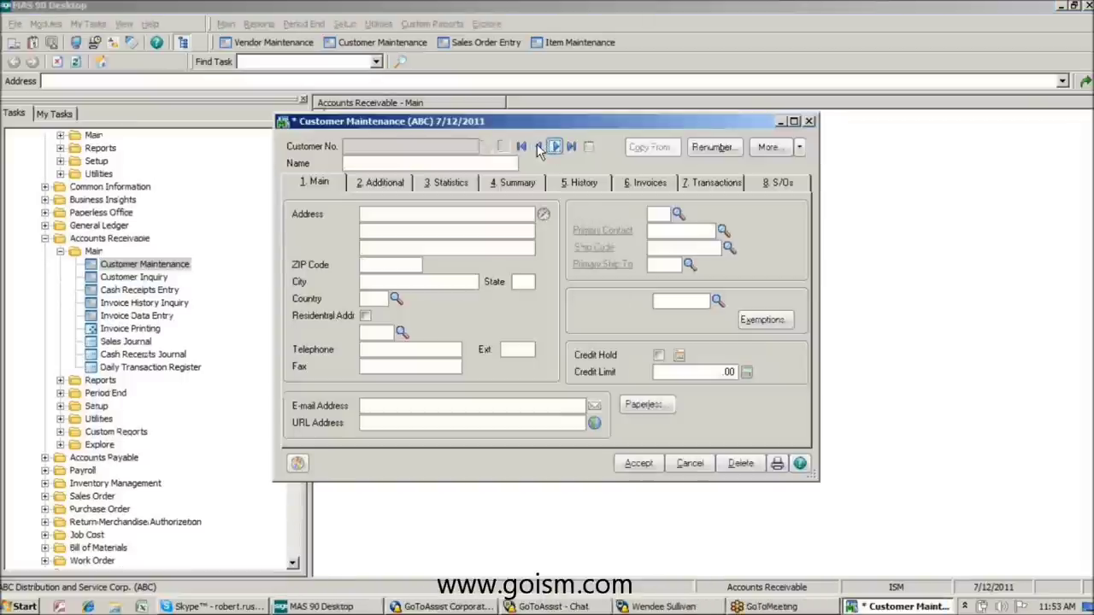
click(363, 182)
right_click(723, 272)
mouse_move(770, 291)
click(825, 295)
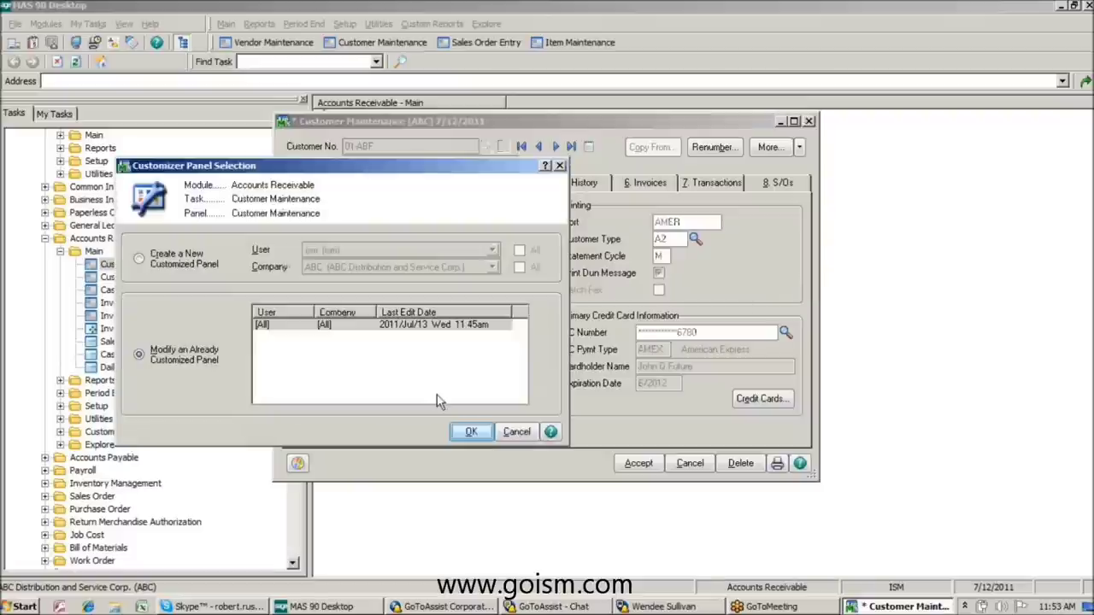
click(469, 433)
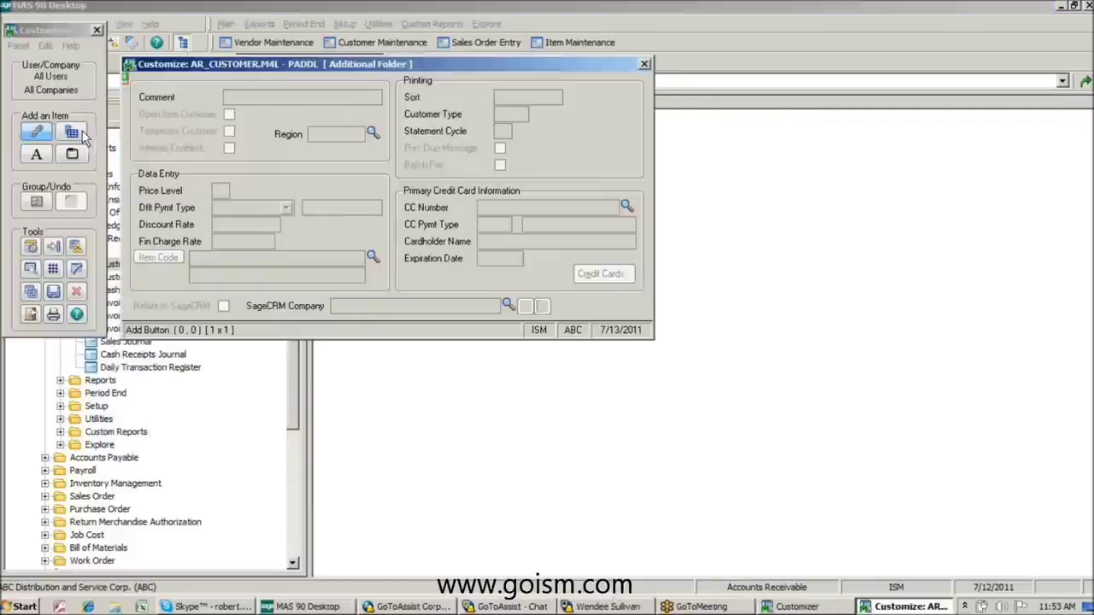
Add the UDF_CUST_TYPE_DESC field from the CUSTOMERTYPE data source to the Printing section of the Additional panel, near Customer Type.
click(74, 134)
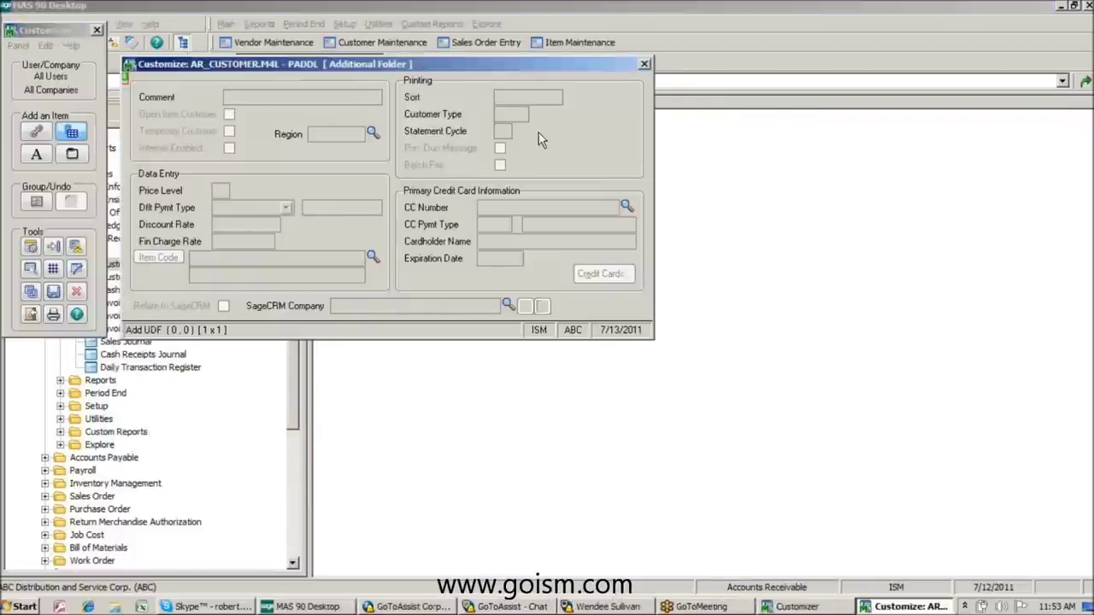
drag(627, 137, 636, 126)
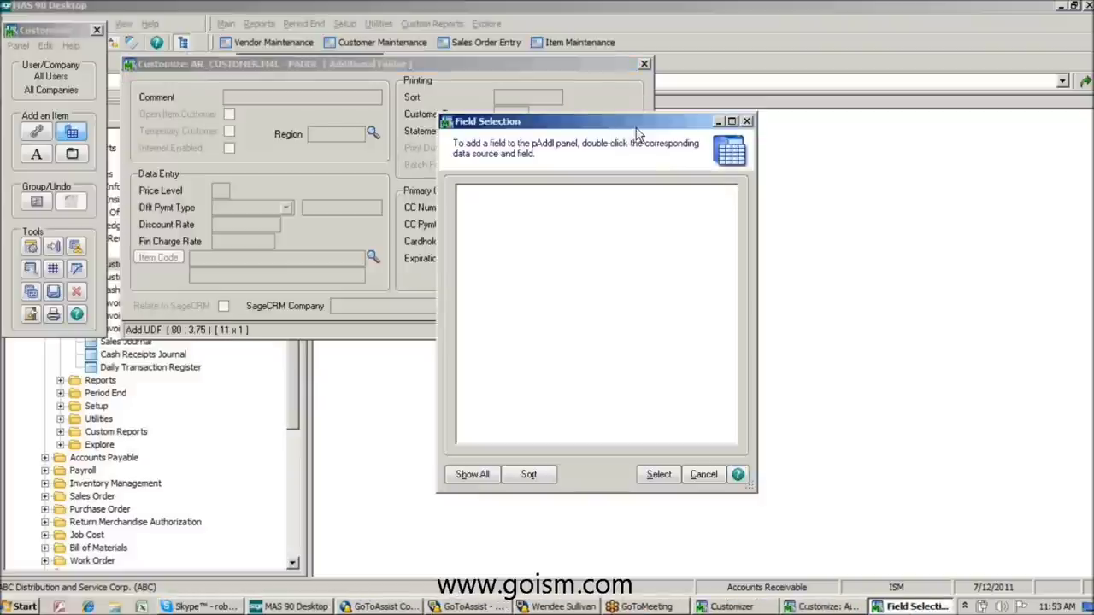
drag(726, 230, 729, 269)
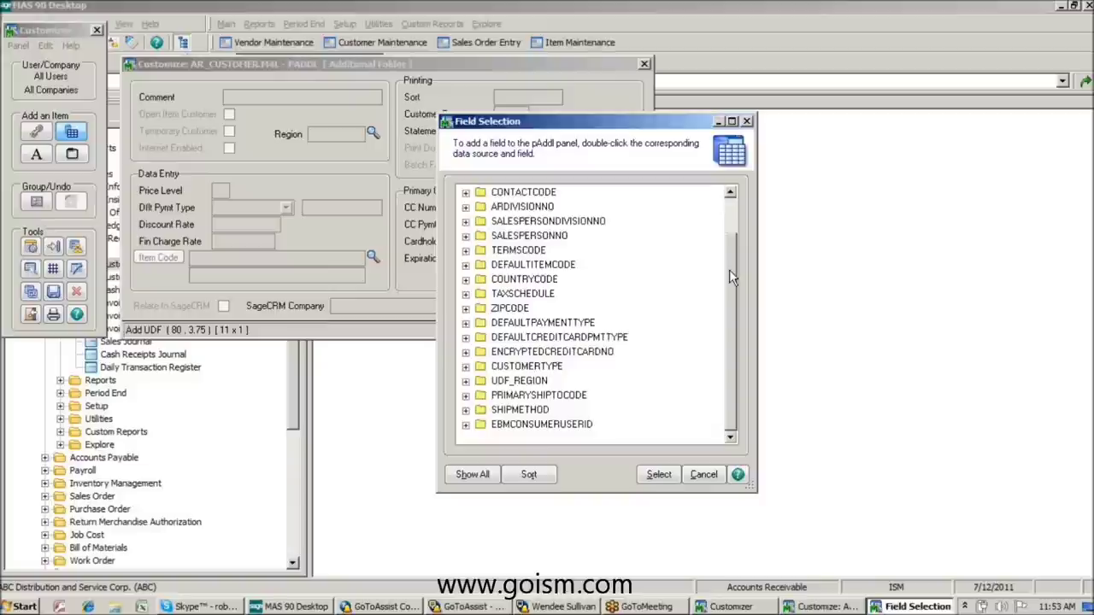
drag(729, 265, 729, 238)
click(465, 401)
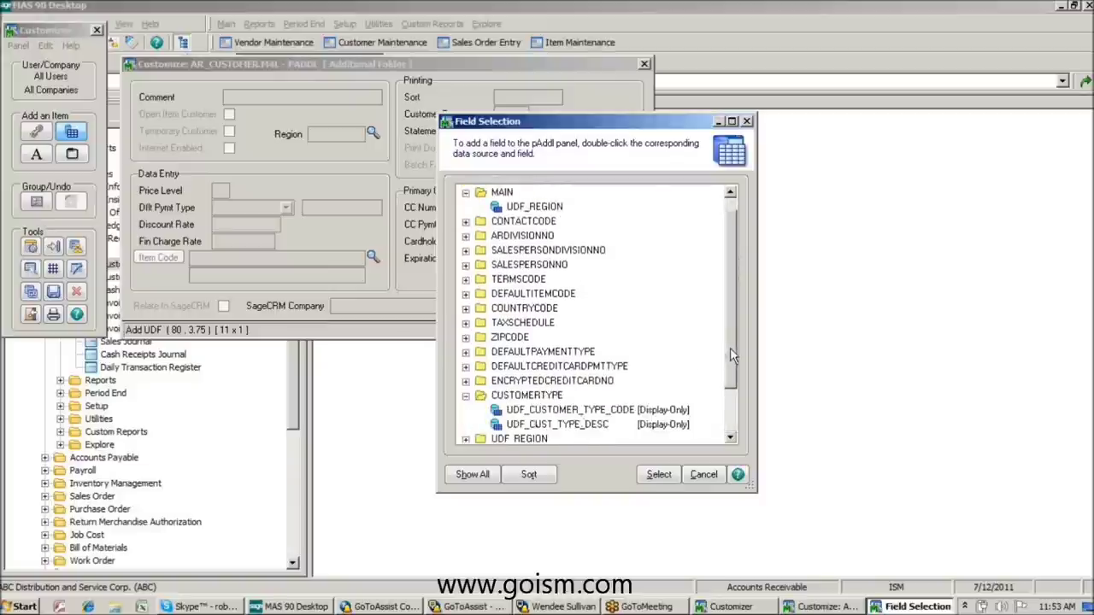
drag(673, 130, 912, 68)
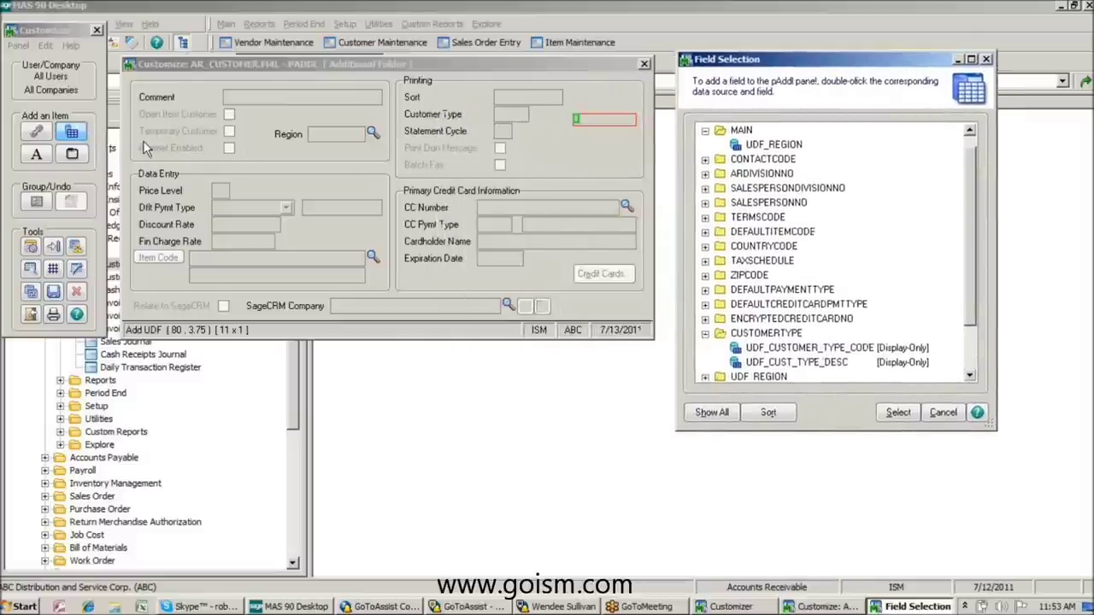
scroll(971, 164, up, 1)
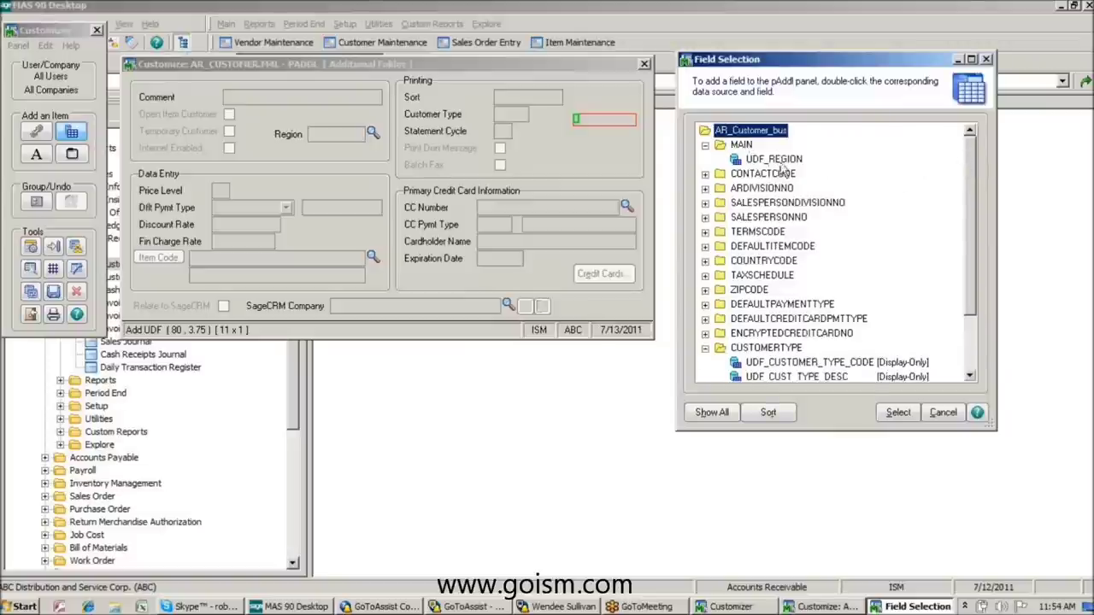
click(705, 145)
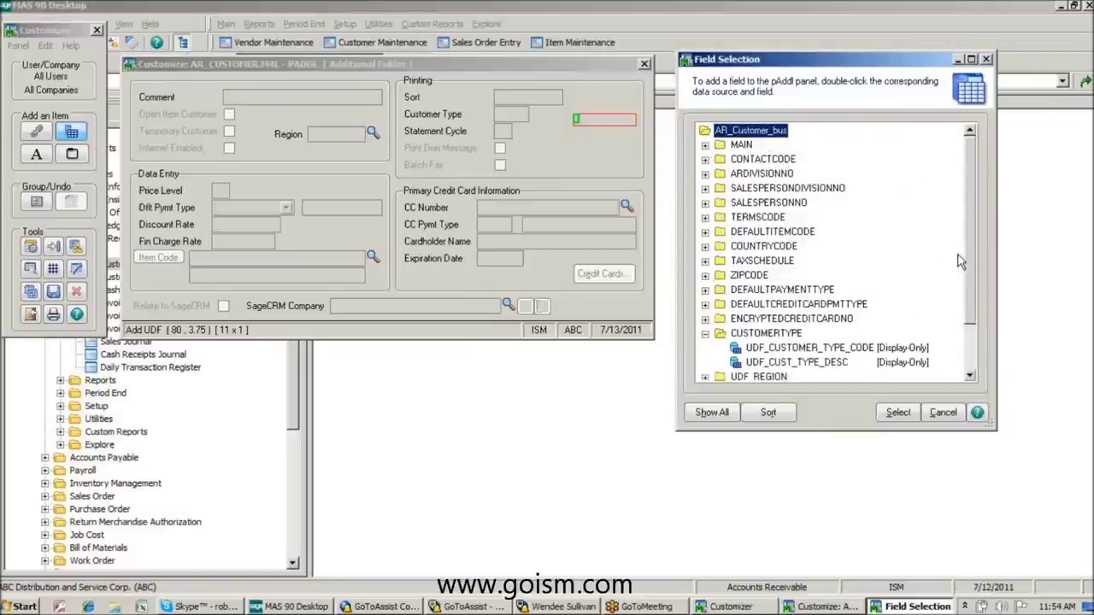
drag(972, 236, 976, 282)
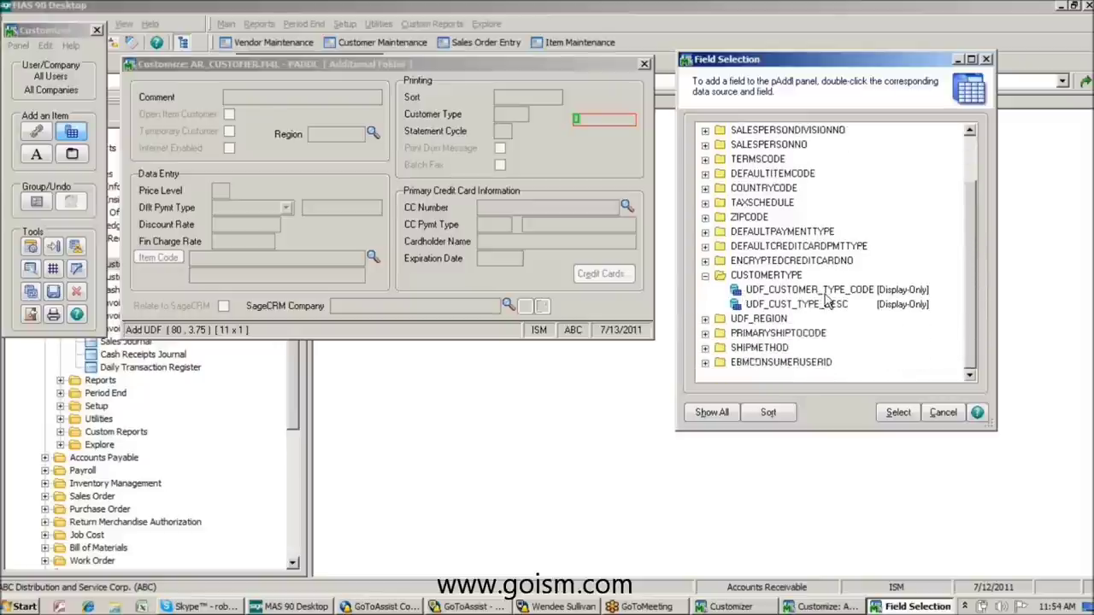
double_click(755, 311)
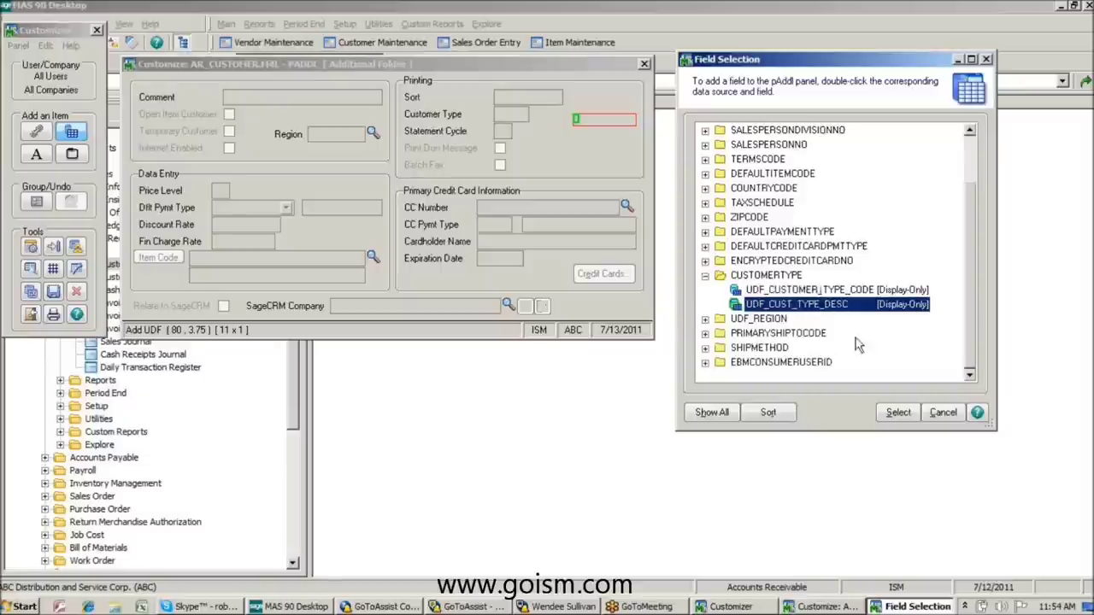
click(898, 416)
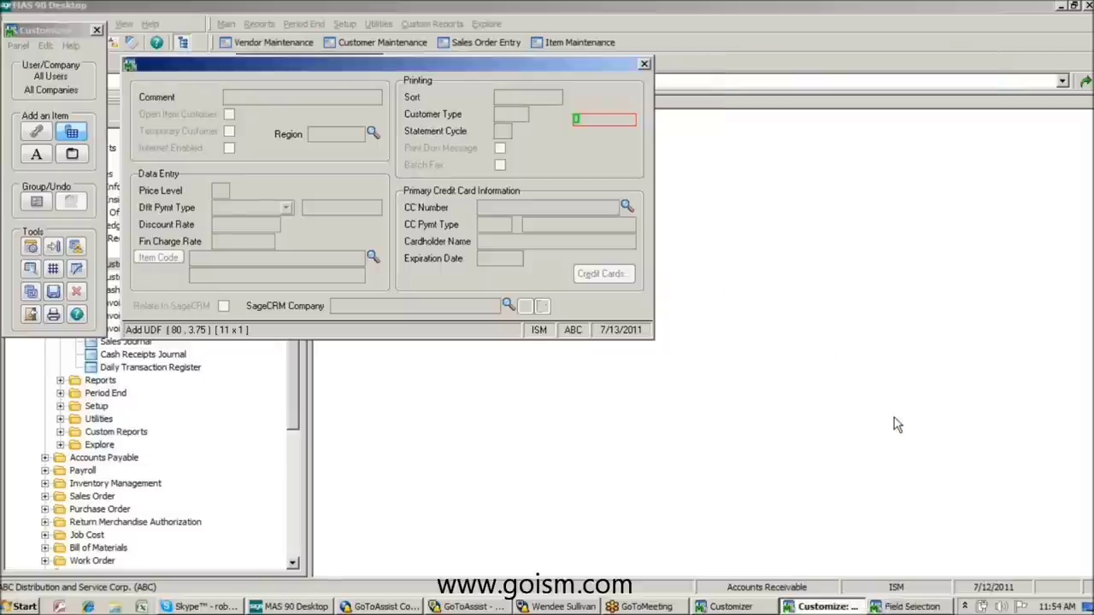
Try to delete the Cust Type Description label that overlaps the Customer Type field.
click(565, 125)
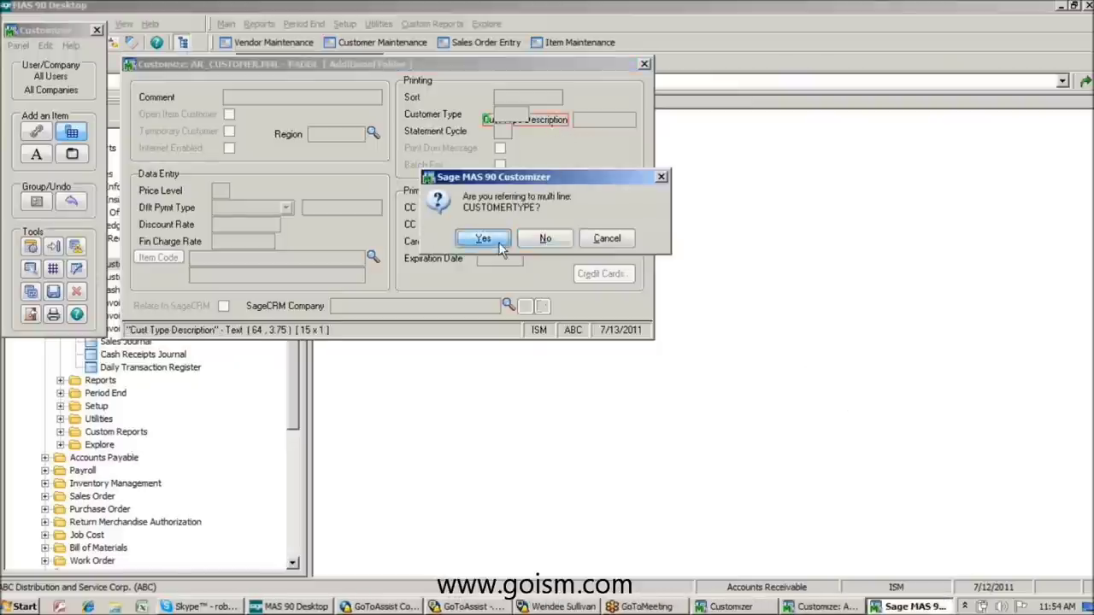
click(483, 239)
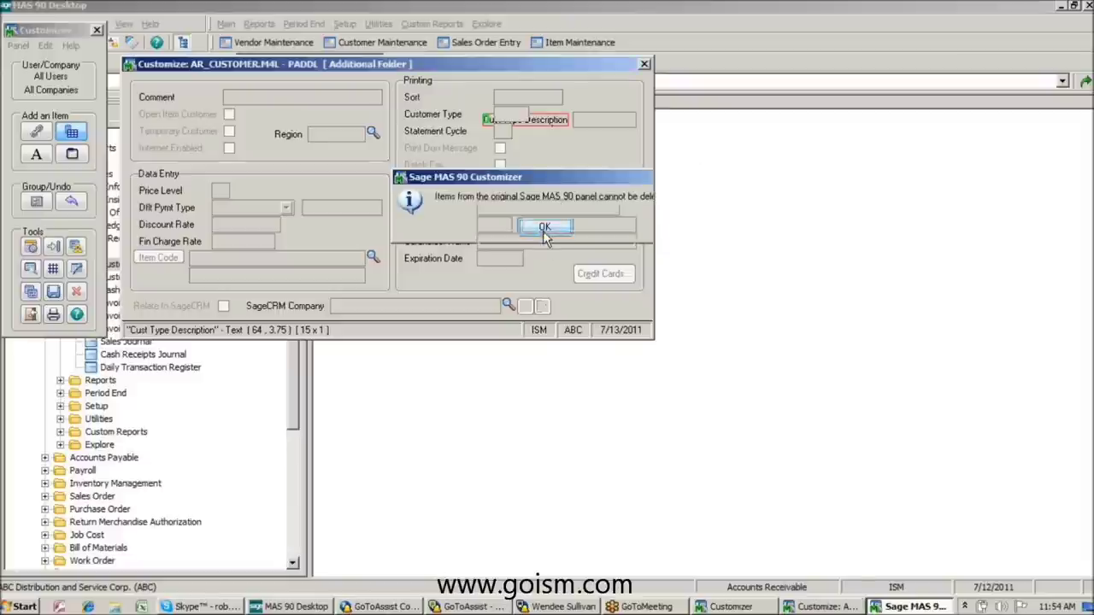
click(545, 229)
Place the new description field directly beside Customer Type and delete its Cust Type Description label.
mouse_move(560, 124)
mouse_down()
mouse_move(574, 142)
mouse_move(604, 146)
mouse_move(574, 114)
mouse_move(557, 125)
mouse_up()
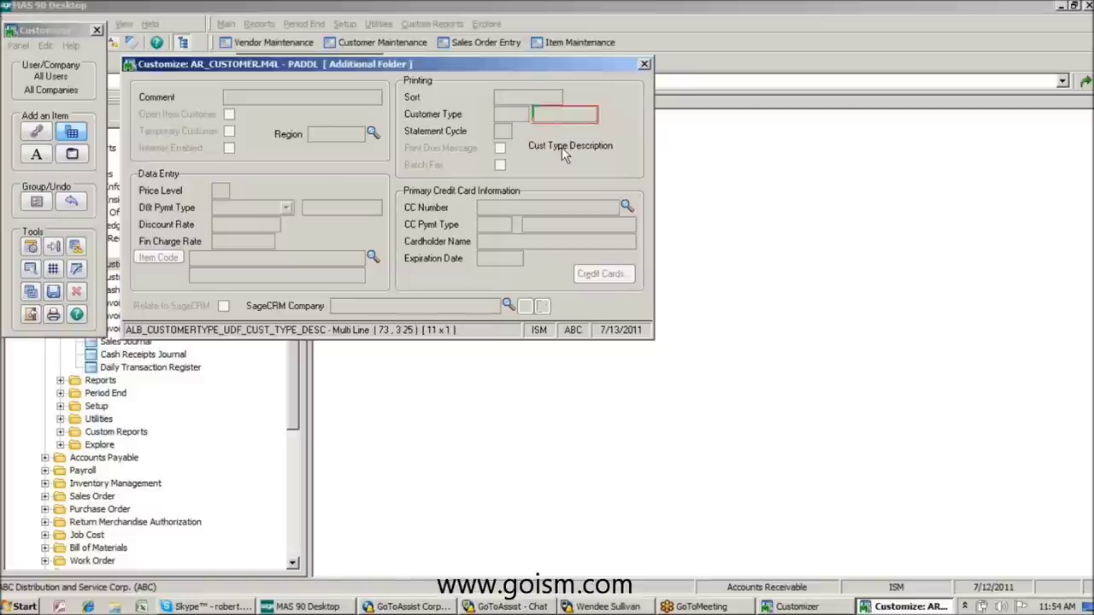
click(561, 145)
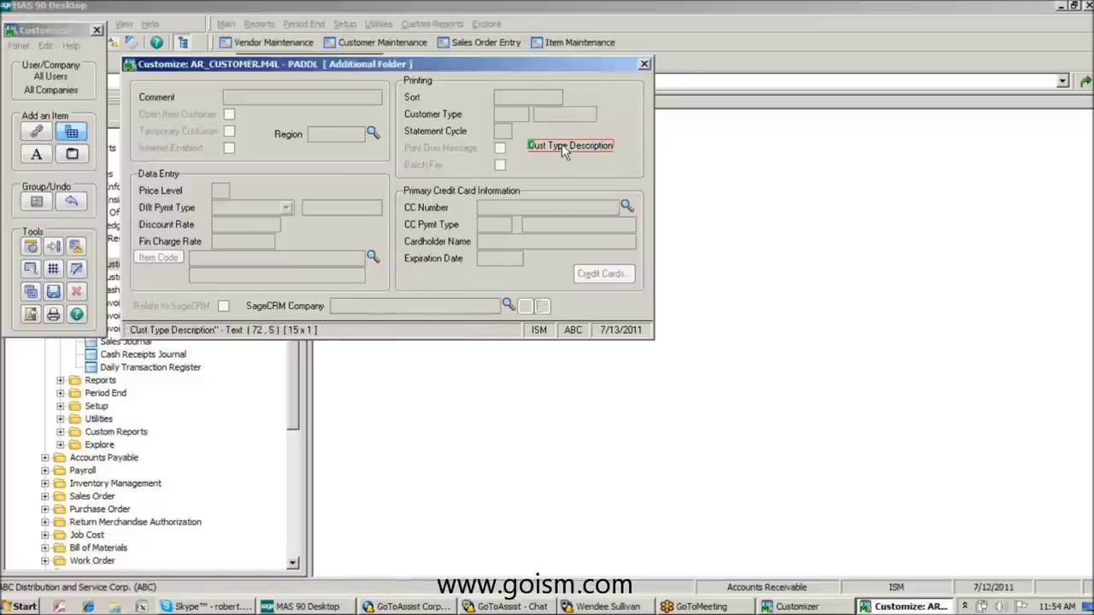
key(Delete)
click(496, 238)
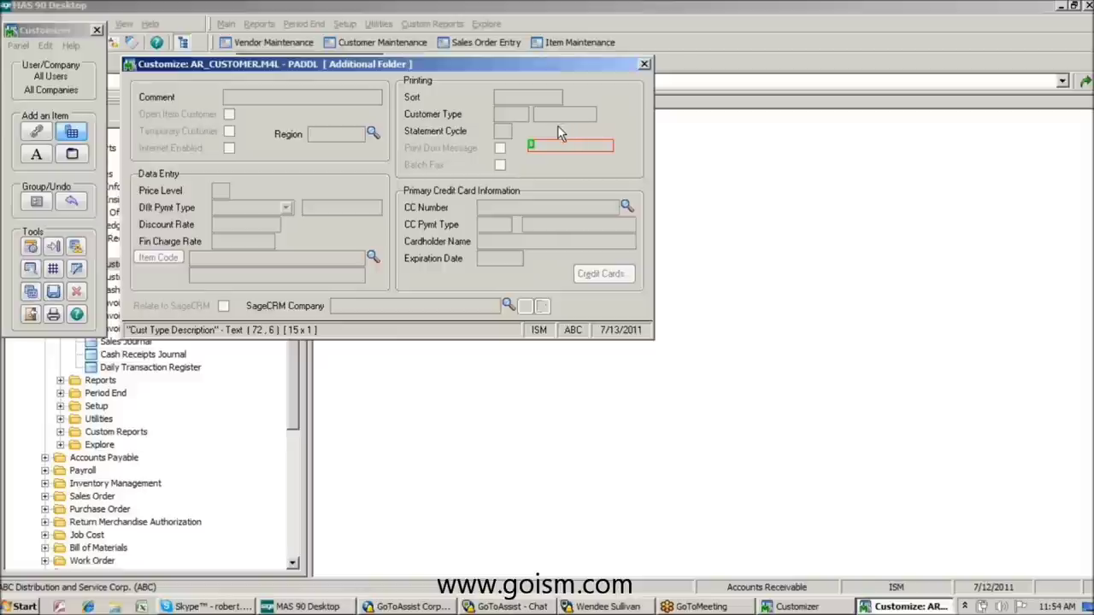
Close the Additional panel and the main Customer Maintenance panel in the Customizer, saving the layout changes.
click(646, 66)
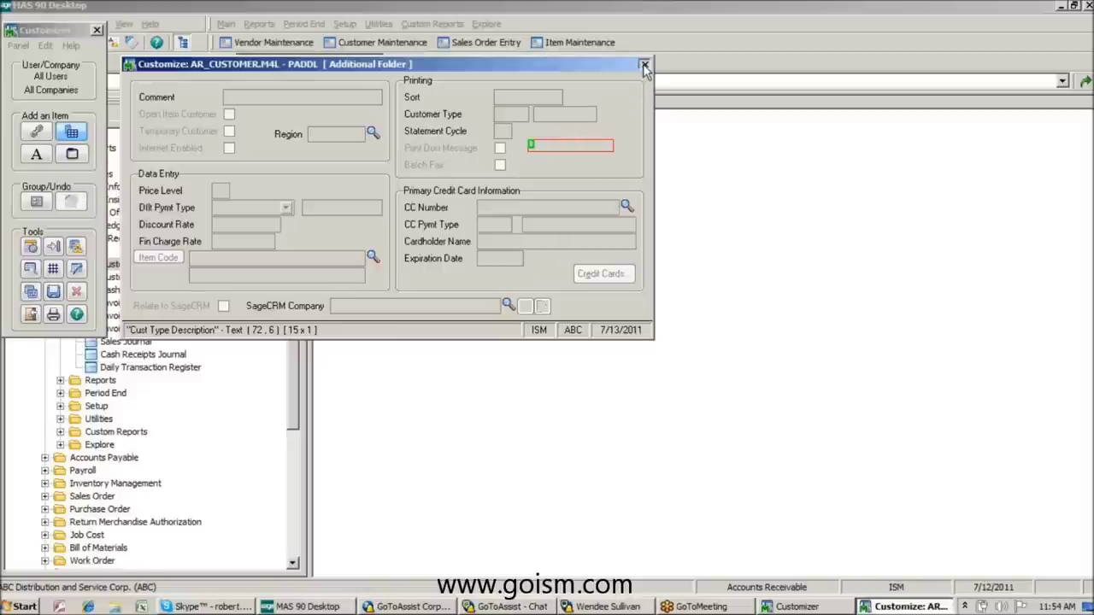
click(494, 227)
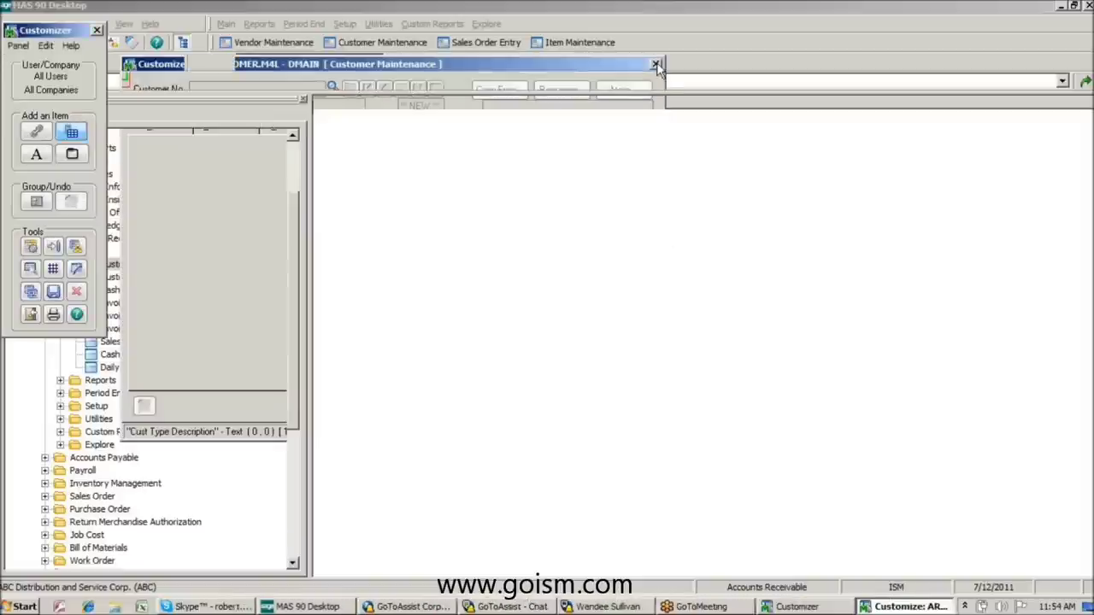
click(656, 65)
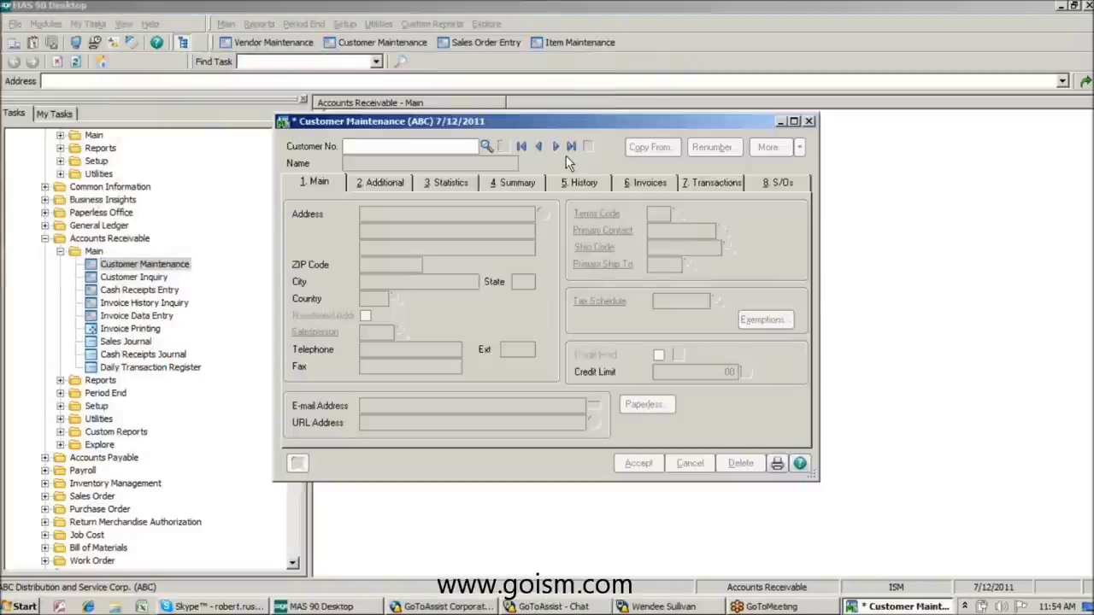
Show the first customer's additional information and pick A3, Tier 3 Customer, from the AR Customer Type lookup.
click(555, 147)
click(384, 182)
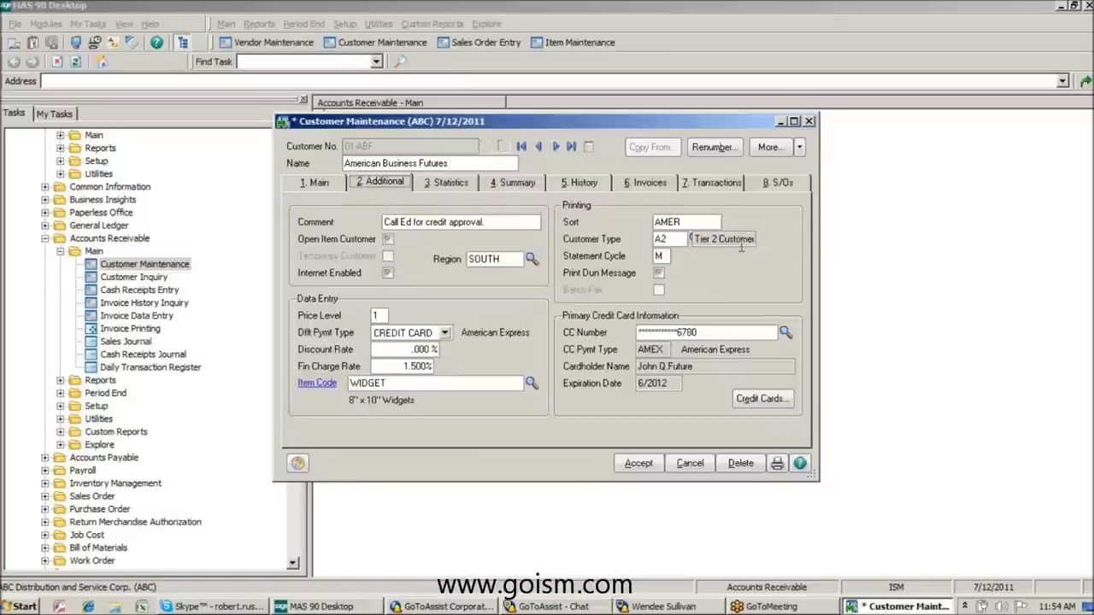
click(690, 240)
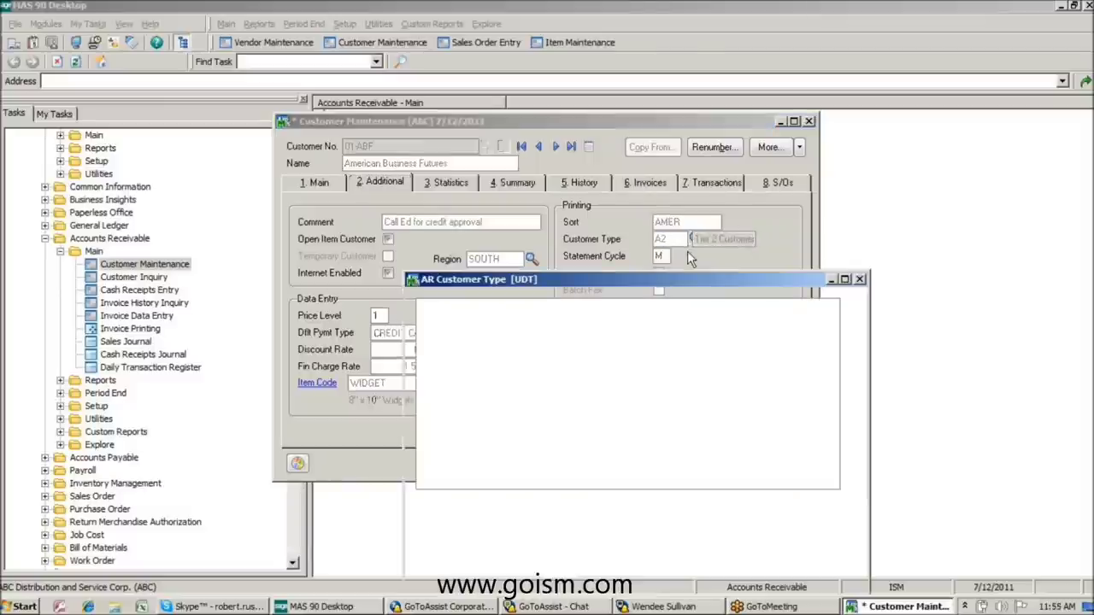
click(445, 343)
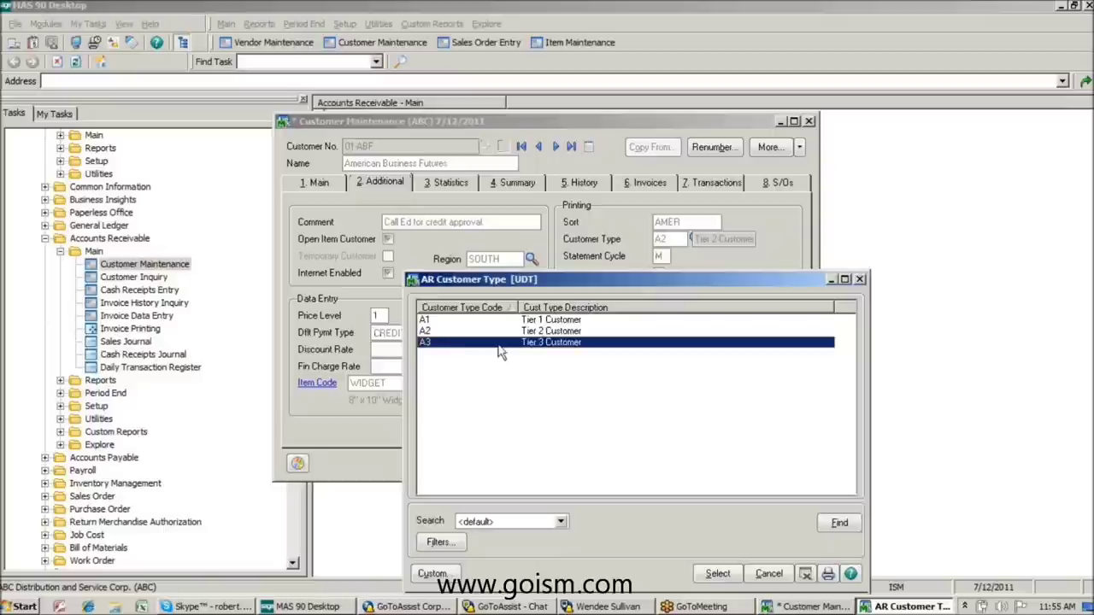
click(715, 575)
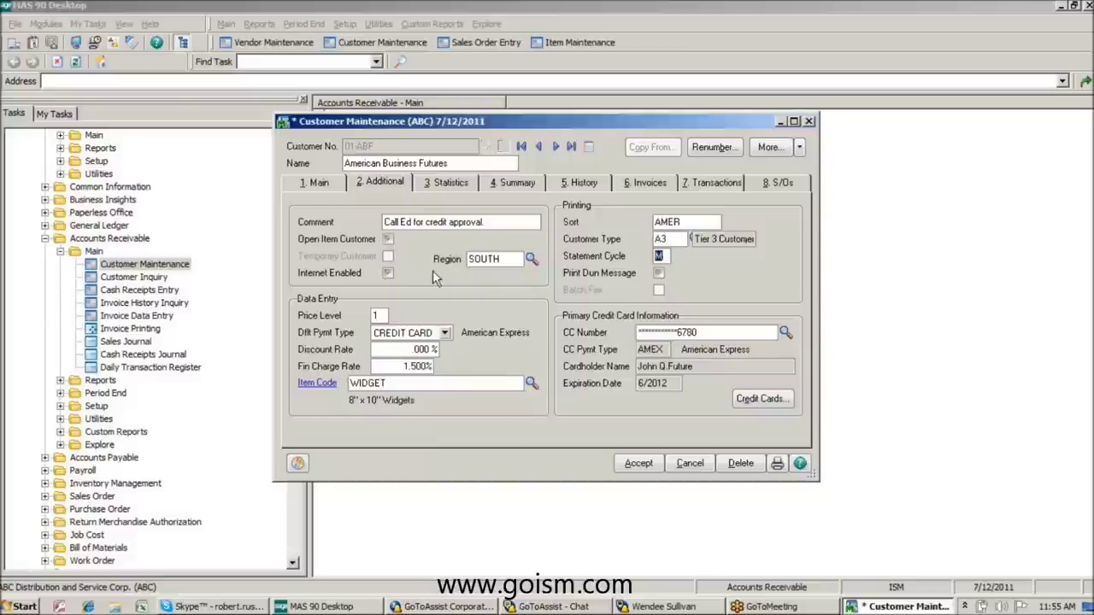
View the region codes in the AR Region lookup beside the customer form and close it without choosing one.
click(532, 259)
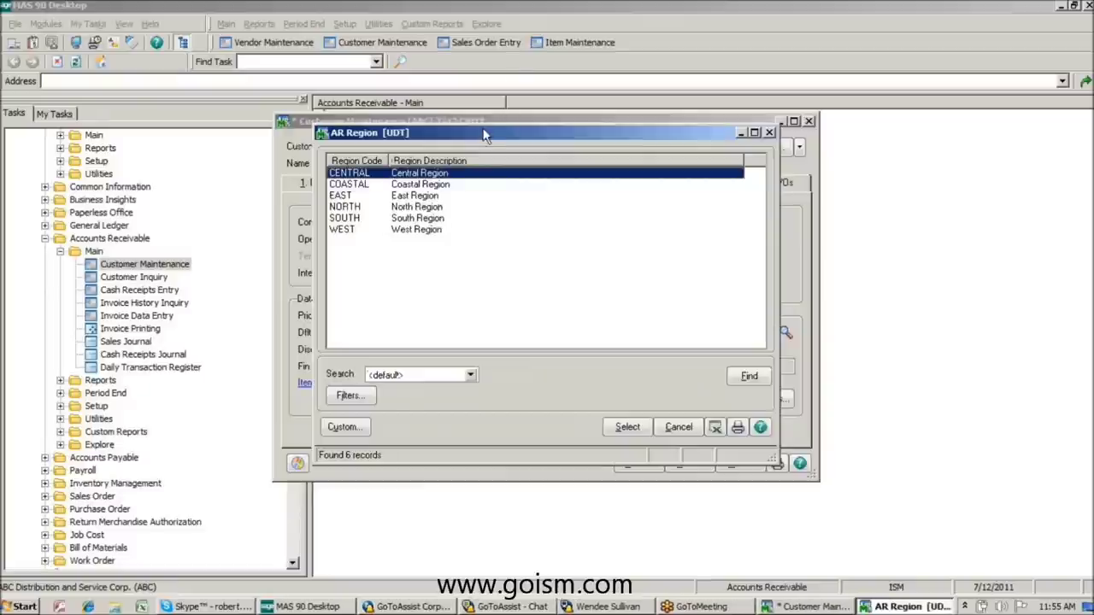
drag(484, 136, 738, 148)
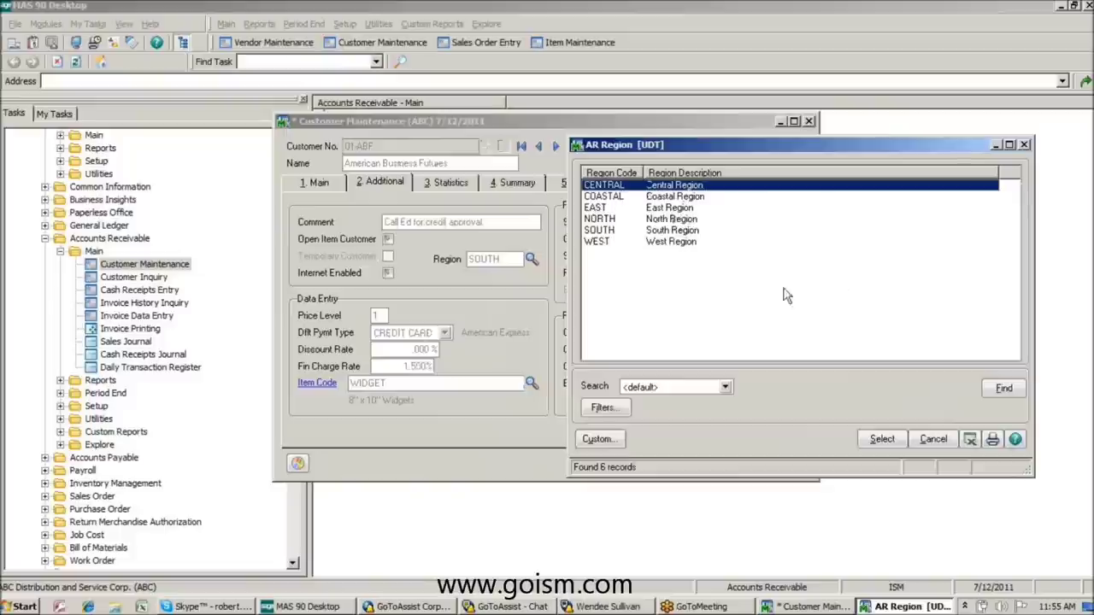
click(1026, 146)
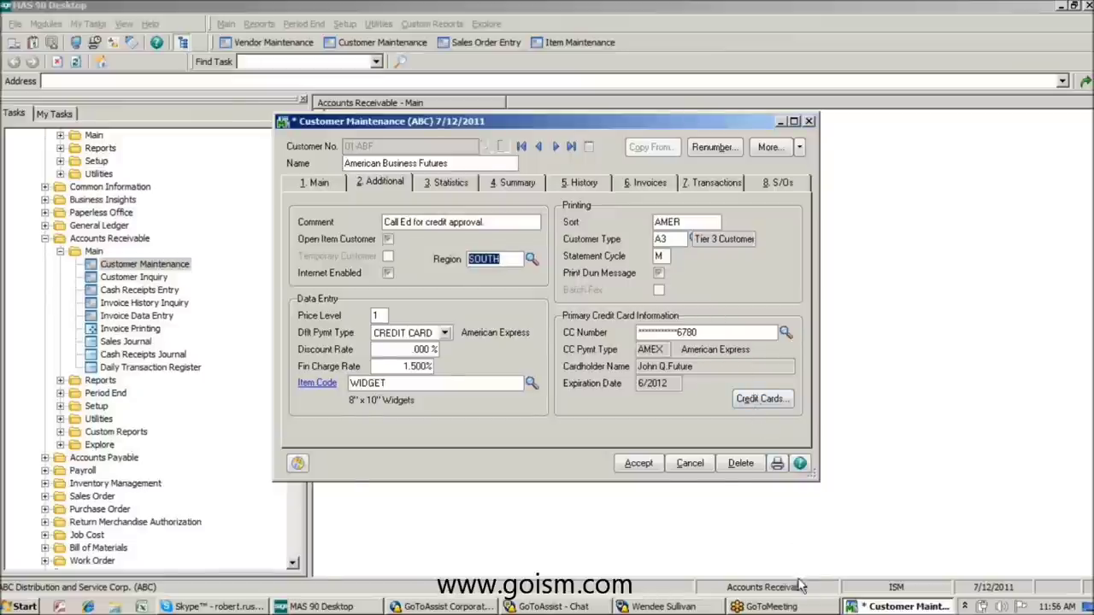
Close Customer Maintenance without saving the customer changes and expand the Accounts Payable module.
drag(738, 128, 823, 125)
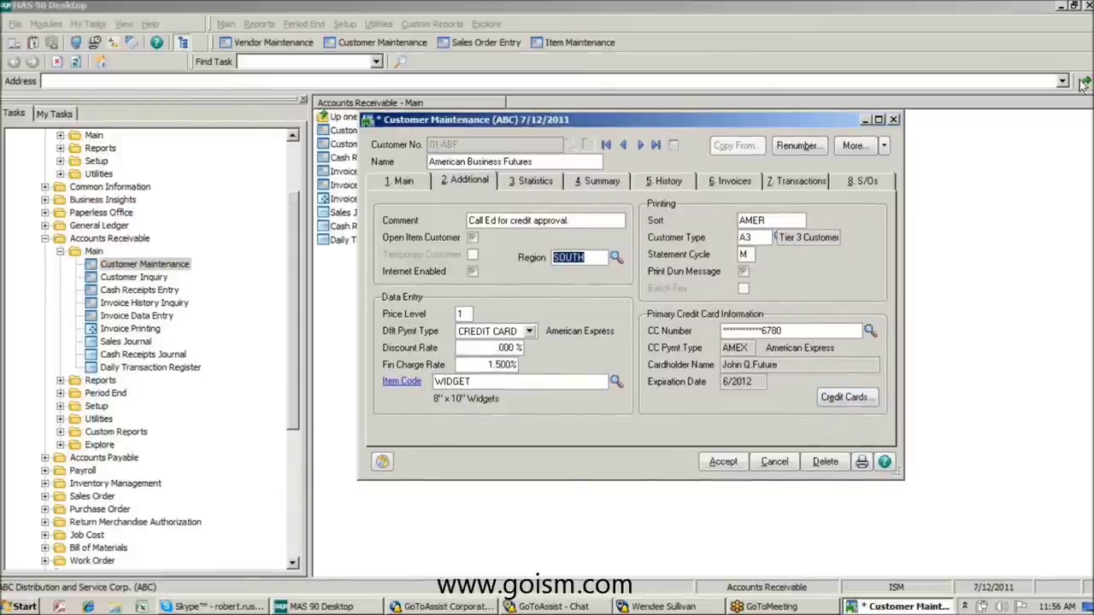
click(1089, 43)
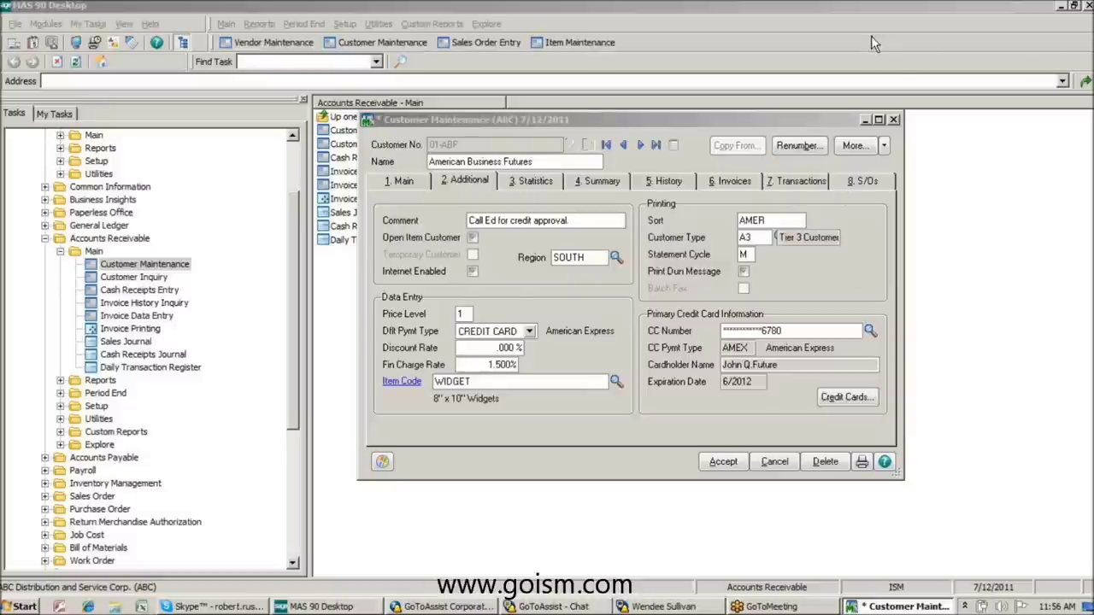
click(894, 124)
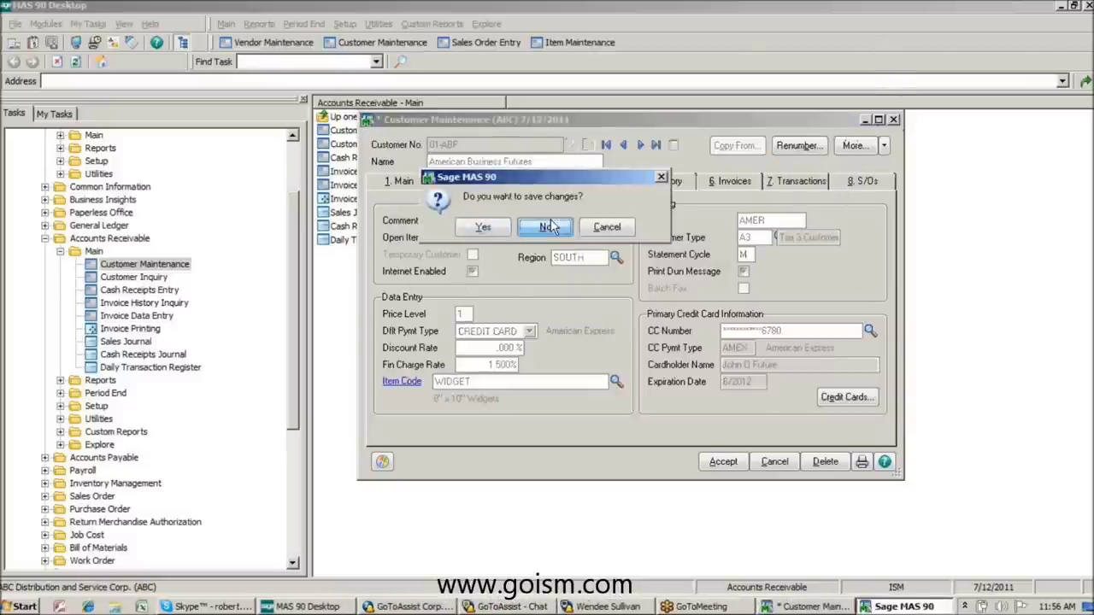
click(551, 225)
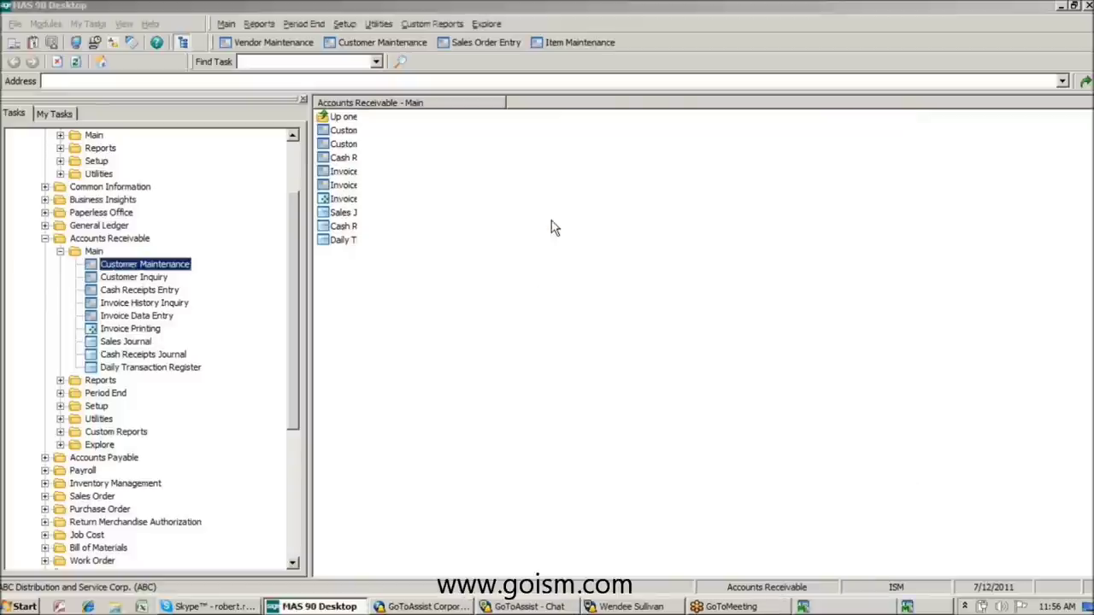
scroll(297, 325, down, 2)
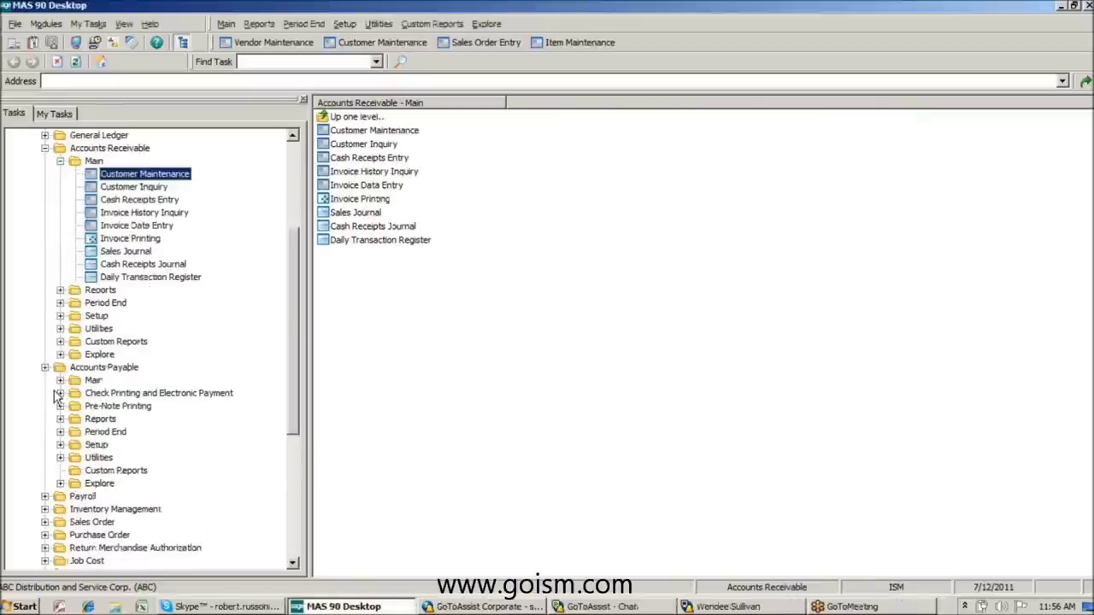
Open Accounts Payable Invoice Data Entry, show the line grid of Airway Property's existing invoice, and close the window.
scroll(297, 393, down, 4)
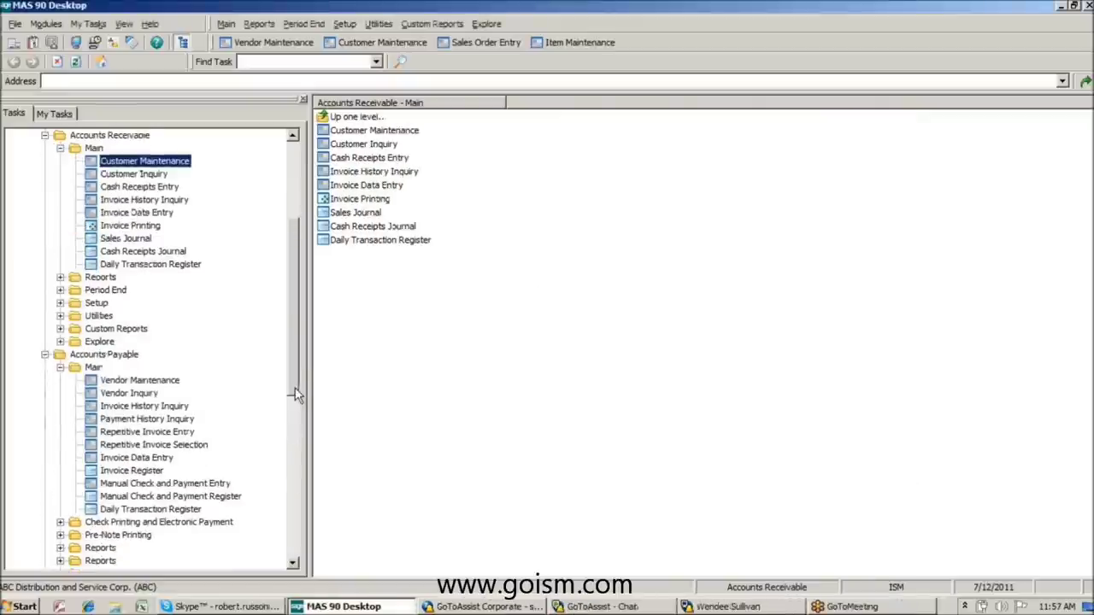
click(124, 315)
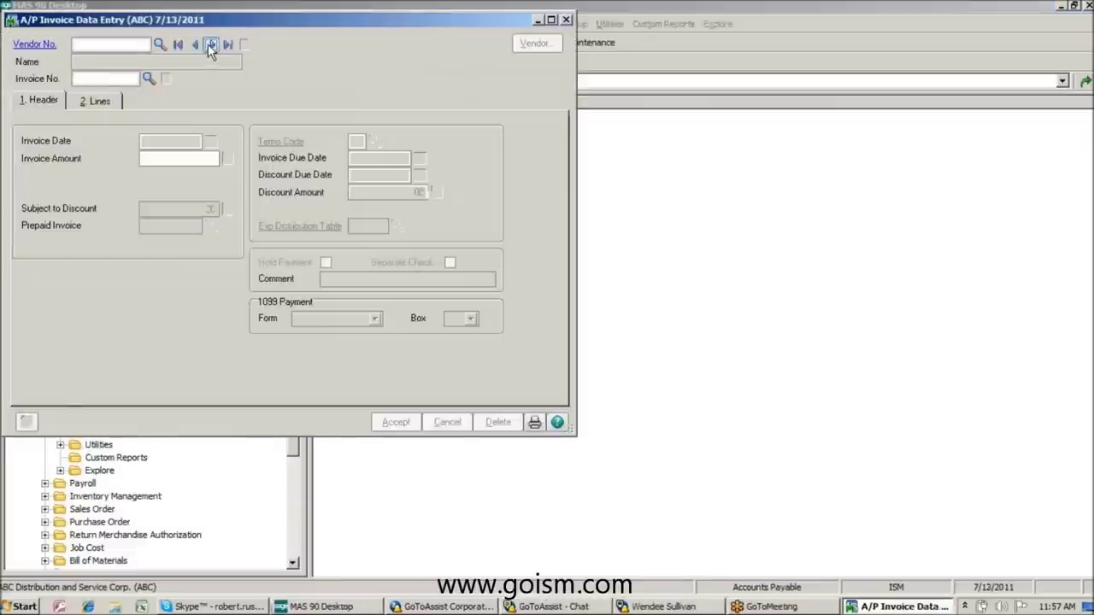
click(211, 44)
click(95, 100)
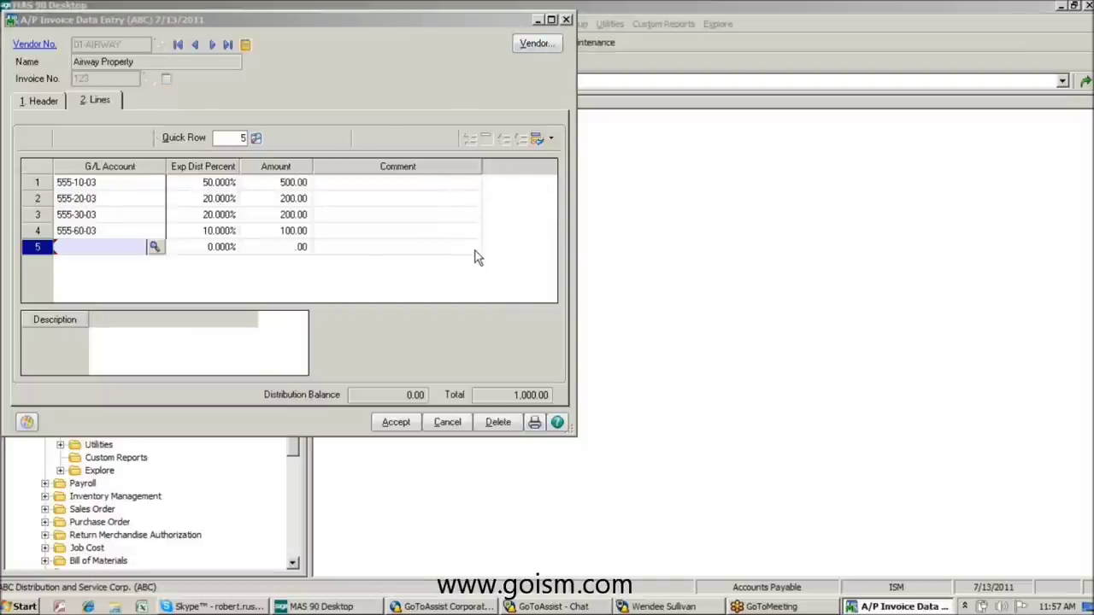
click(566, 20)
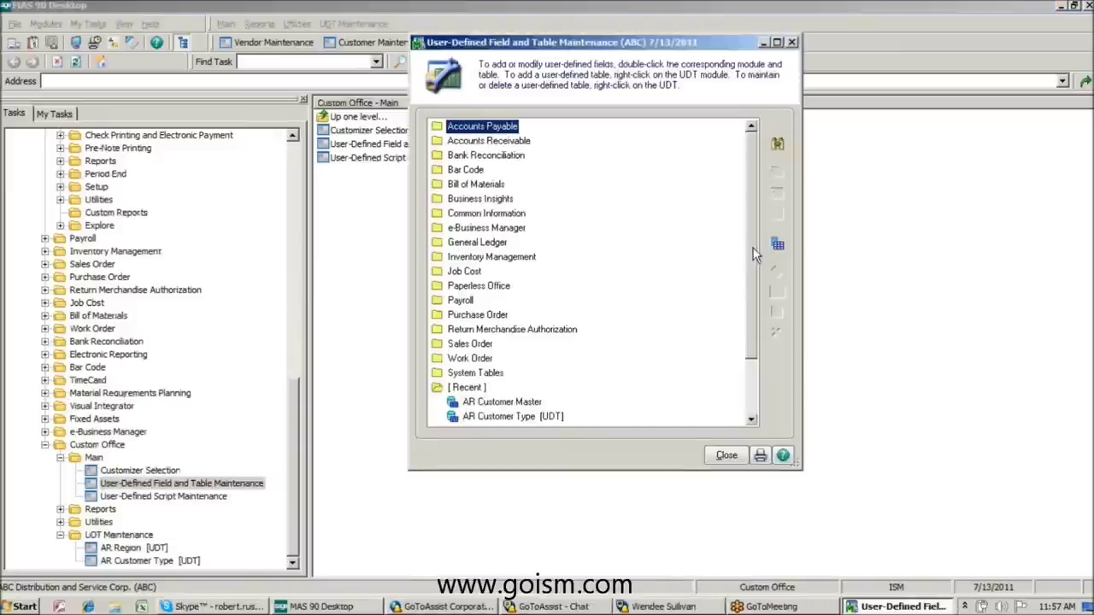
Open the user-defined fields of the AP Invoice Detail table in User-Defined Field and Table Maintenance.
double_click(473, 127)
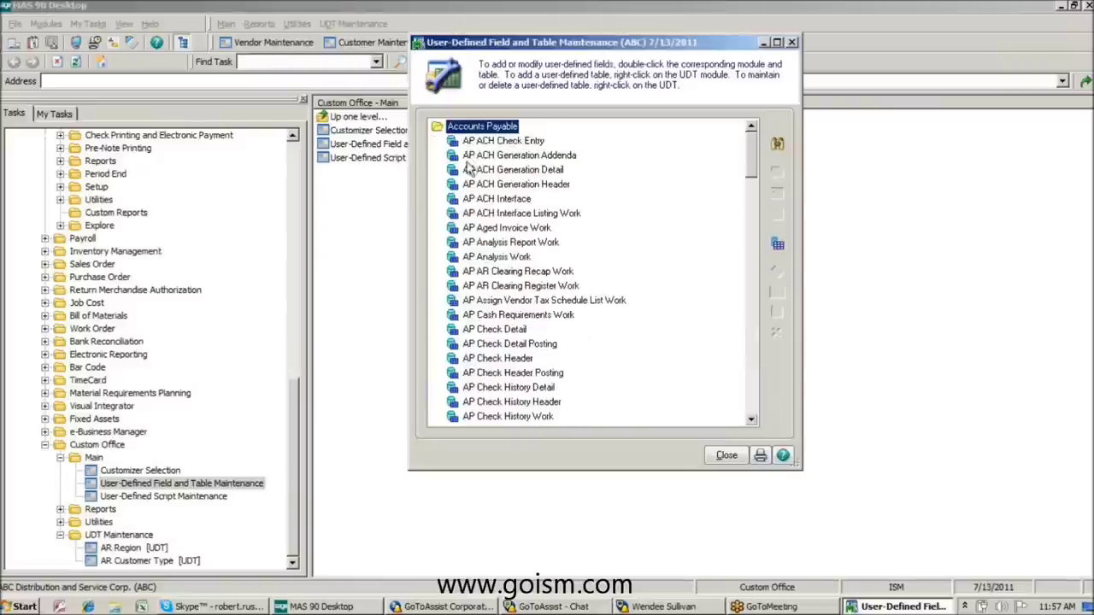
drag(752, 163, 752, 244)
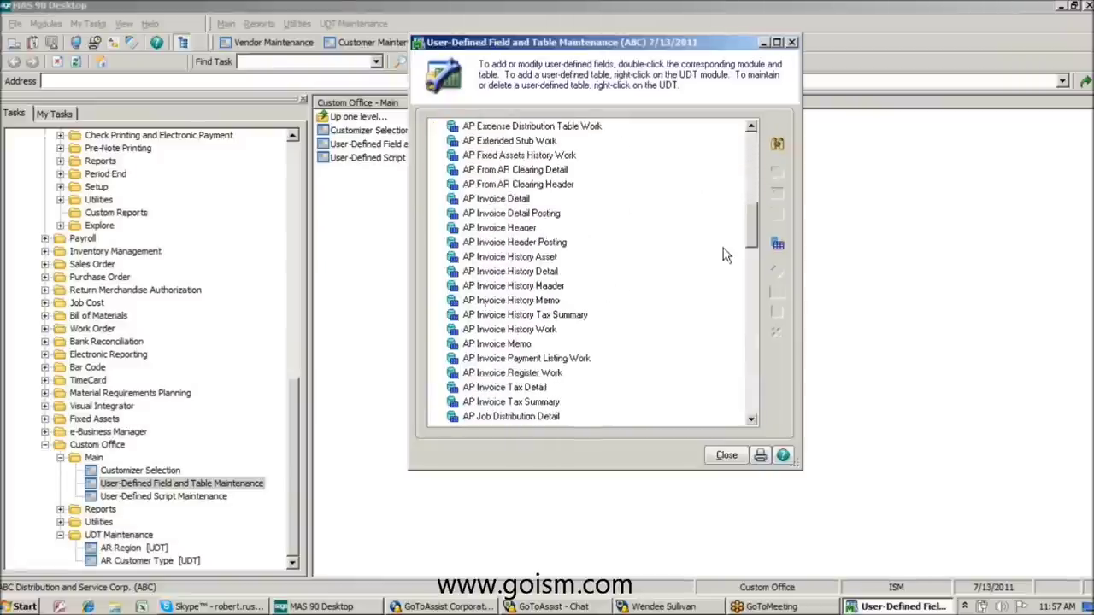
click(508, 200)
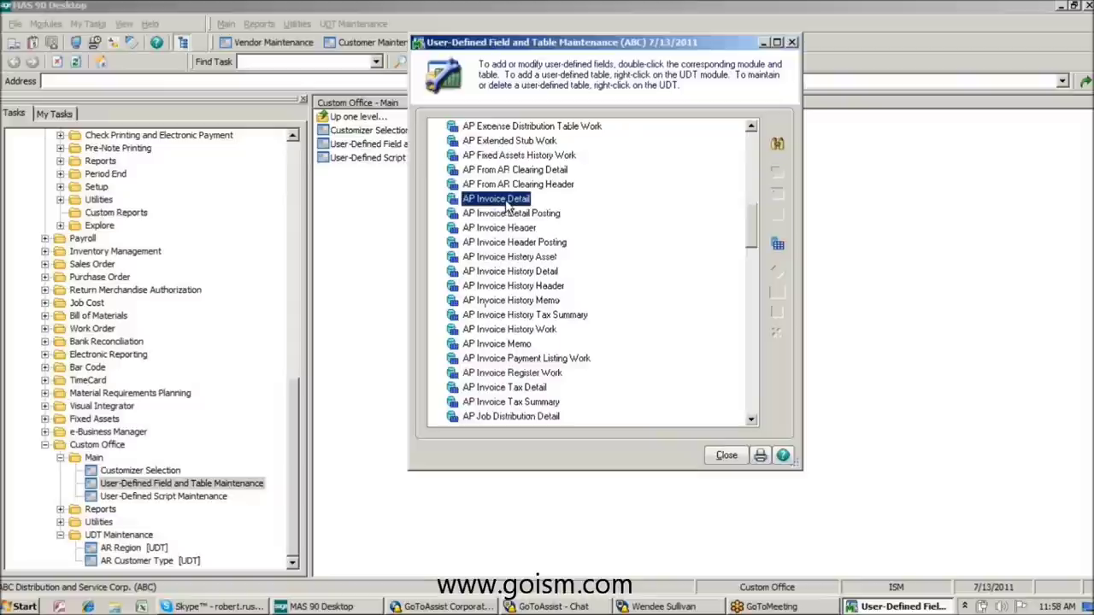
right_click(506, 205)
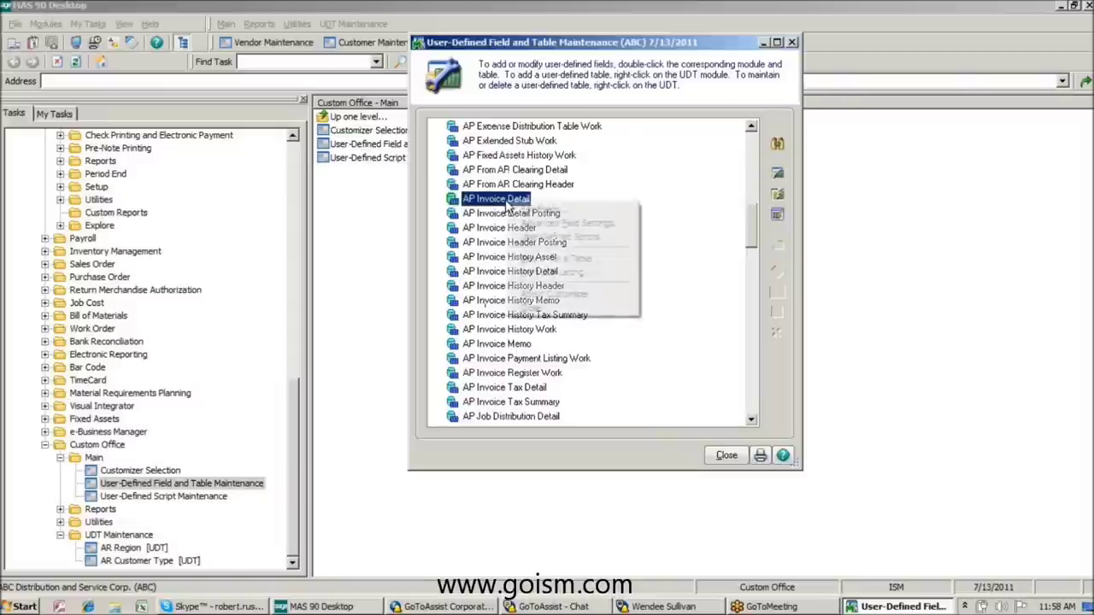
click(538, 210)
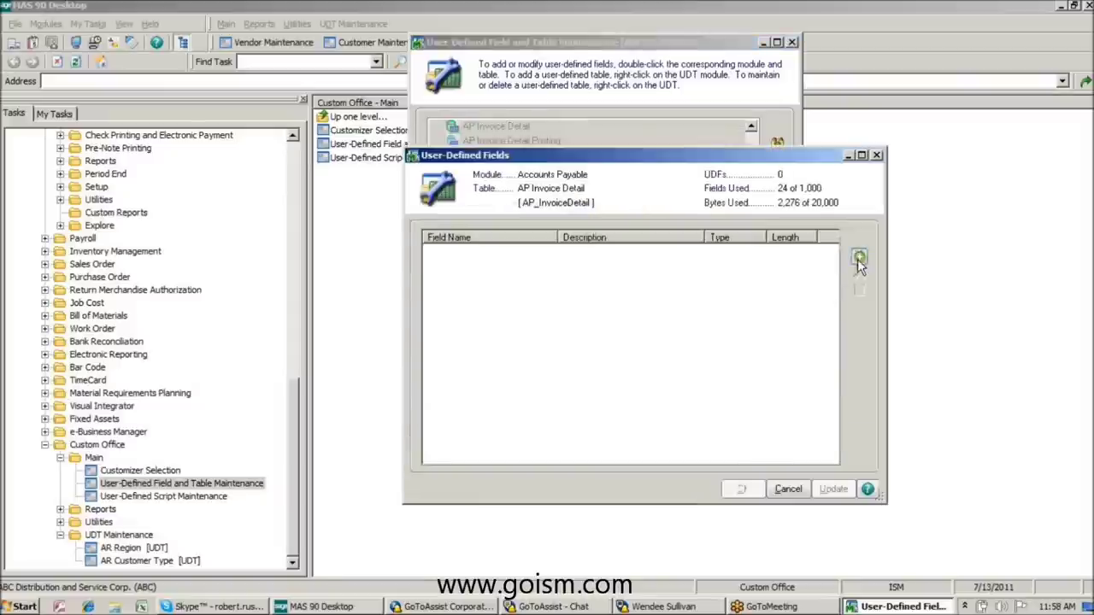
Add a manual-entry field COMMENT2 to AP Invoice Detail as a multi-line string with maximum length 20.
click(859, 259)
text(COMME)
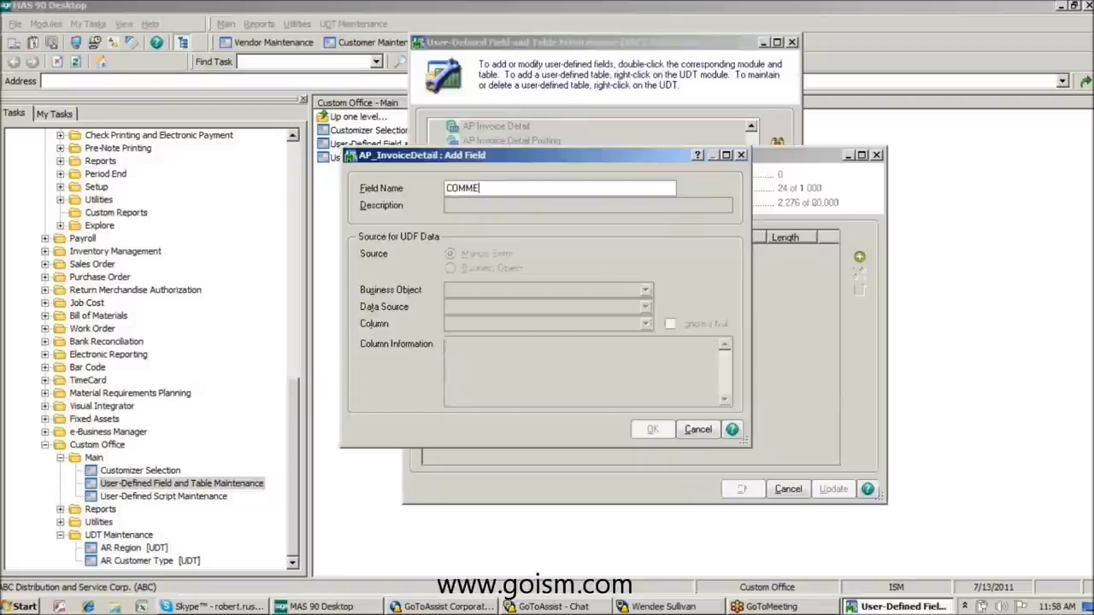
text(NT2)
key(Tab)
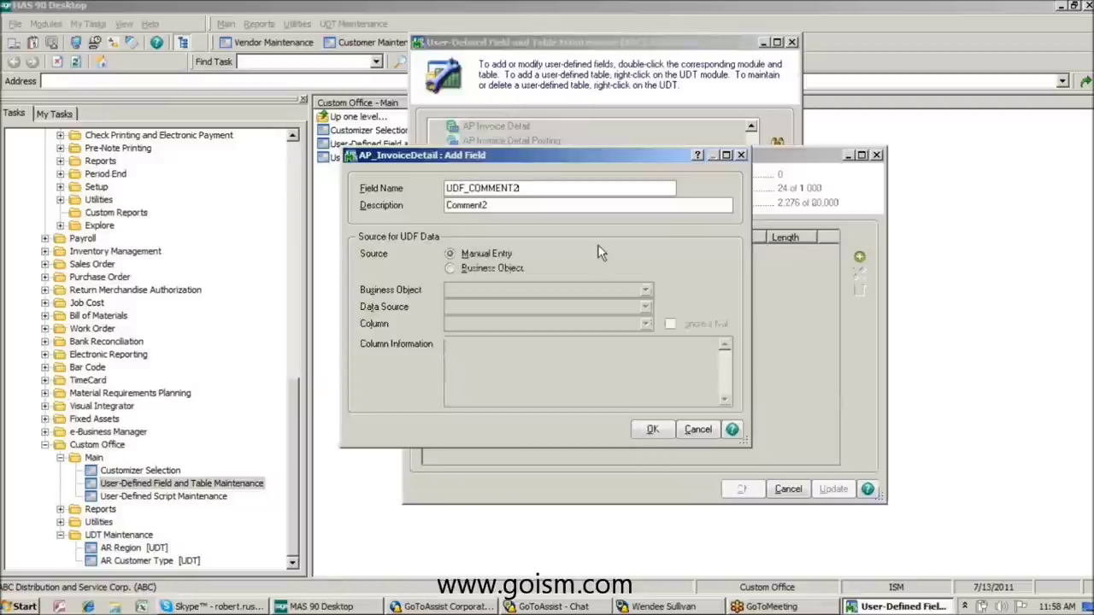
click(652, 430)
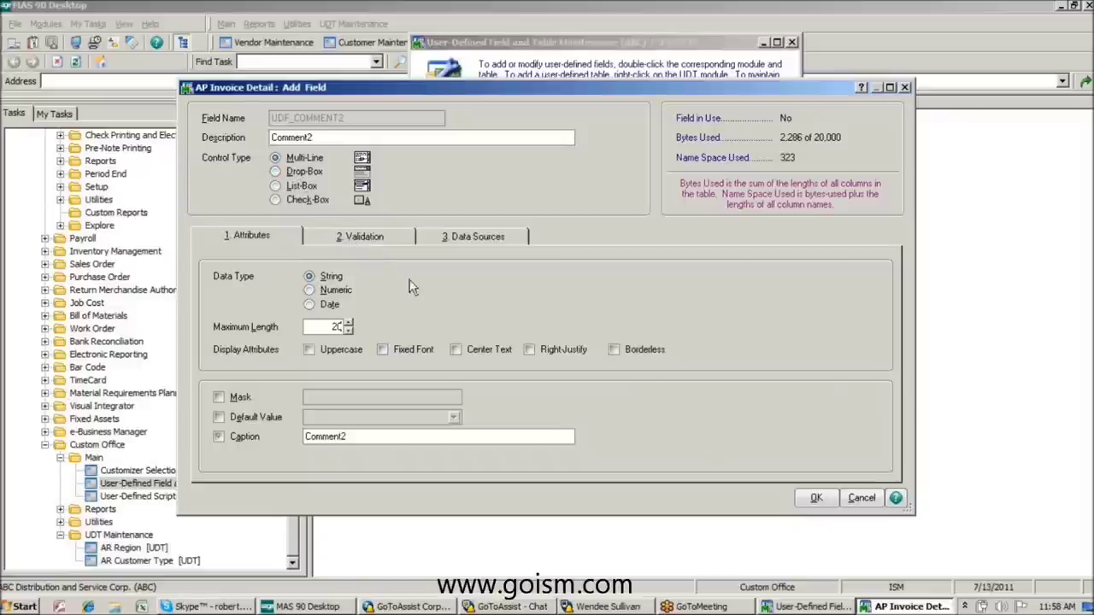
click(816, 499)
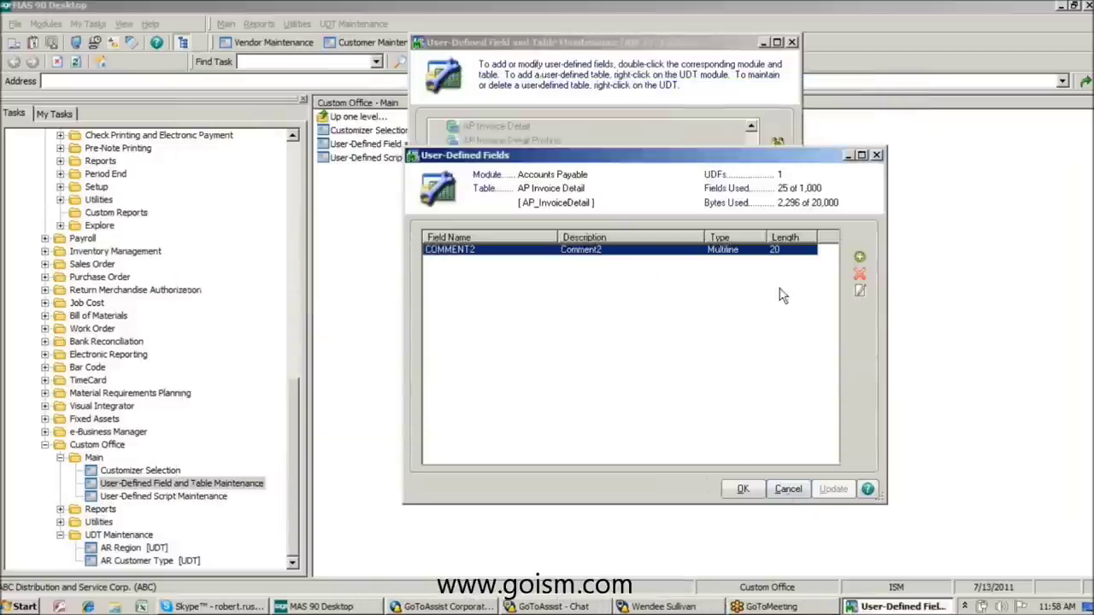
Run the update process for the AP Invoice Detail field changes and close User-Defined Field and Table Maintenance.
click(740, 491)
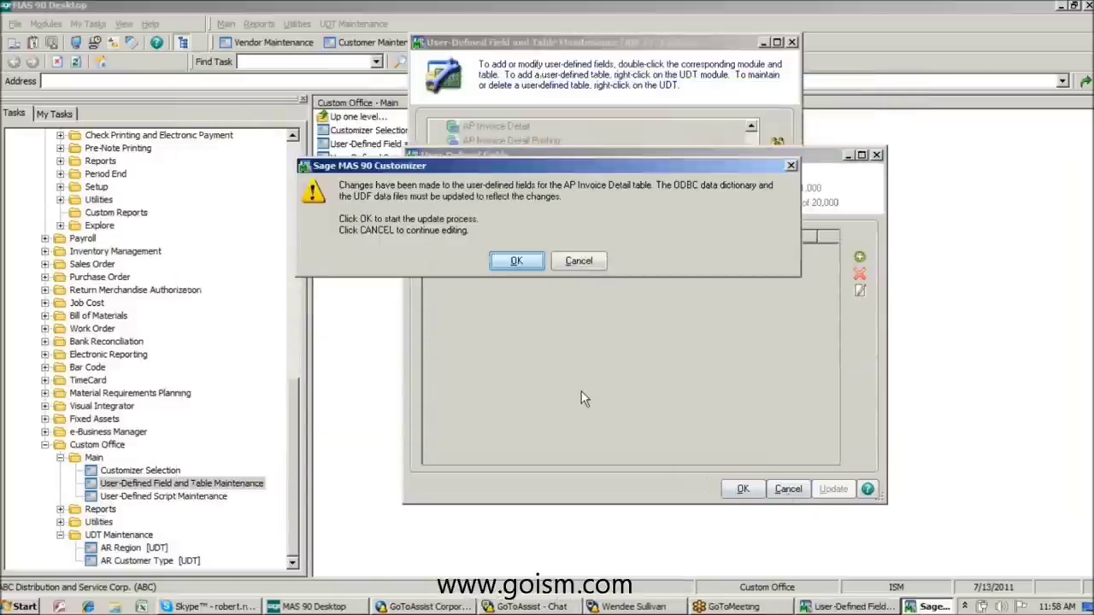
click(519, 261)
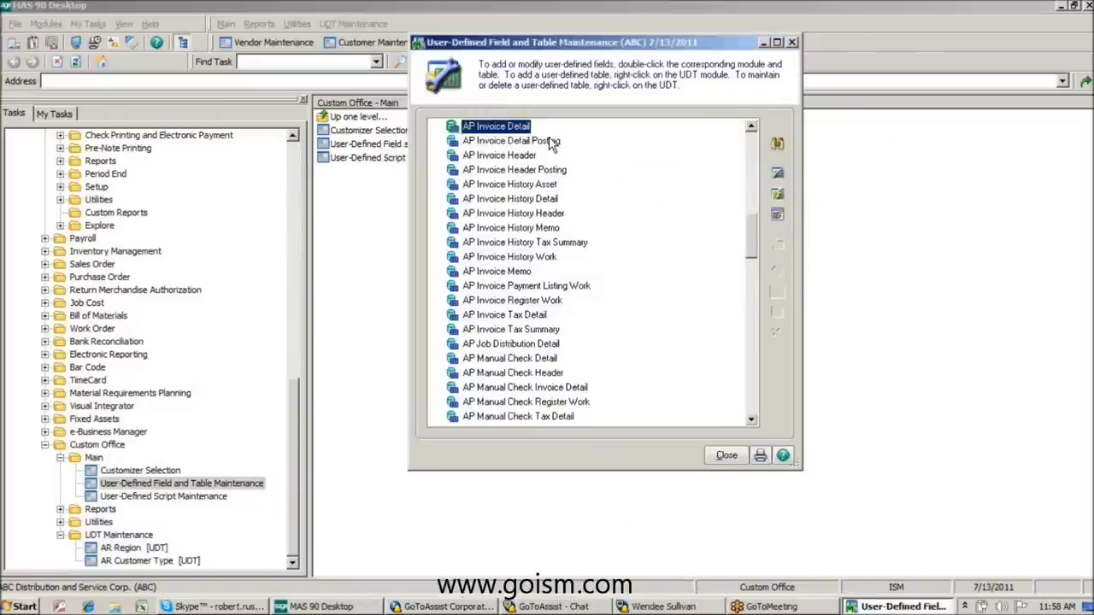
click(792, 43)
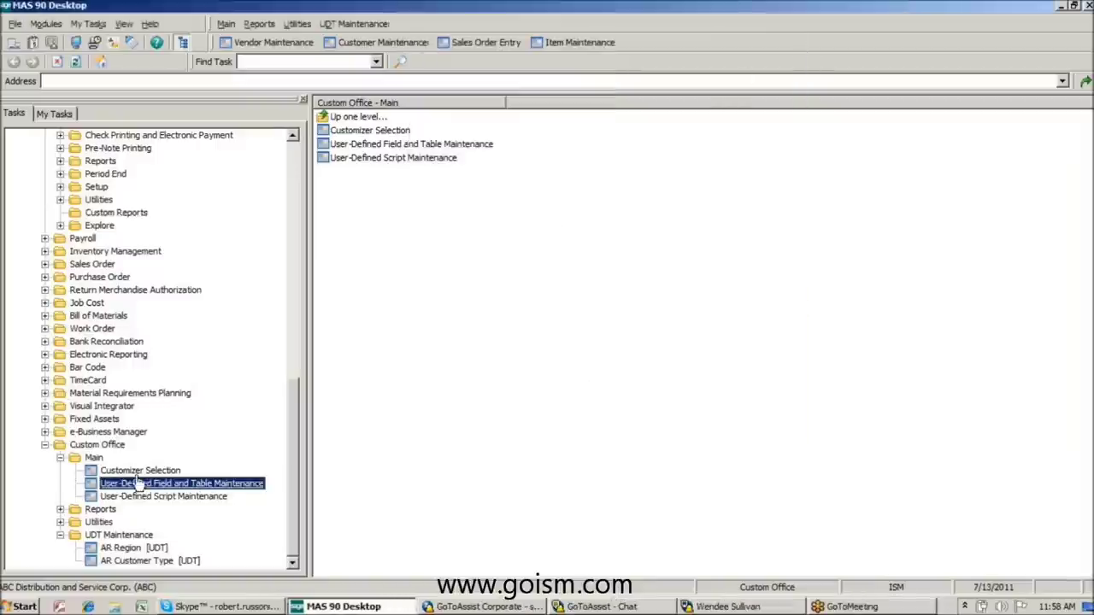
Open the PLINES [Lines] panel of Accounts Payable Invoice Data Entry in the Customizer for all users and all companies.
key(Up)
key(Return)
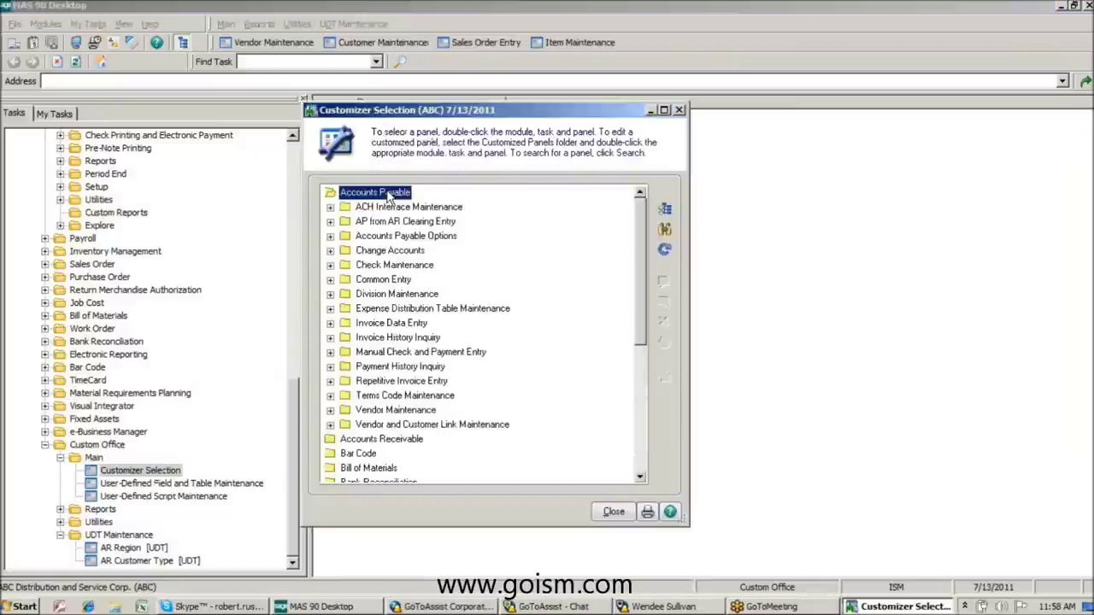
double_click(381, 326)
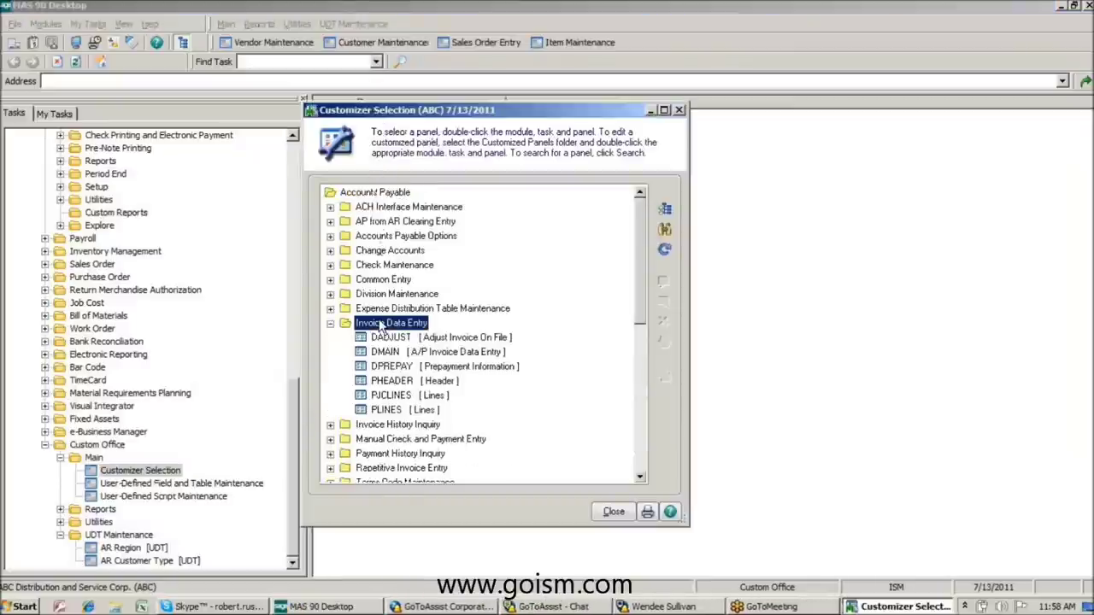
click(383, 413)
double_click(382, 413)
click(519, 250)
click(519, 267)
click(471, 431)
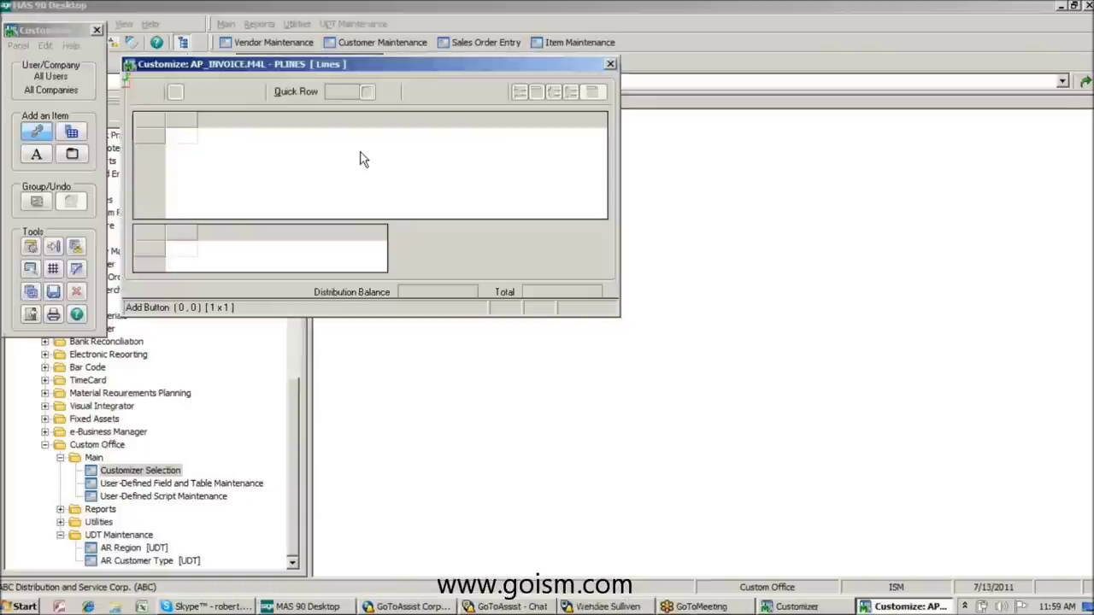
Add the UDF_COMMENT2 field to the GD_LINES grid with the column heading Comment2.
double_click(359, 163)
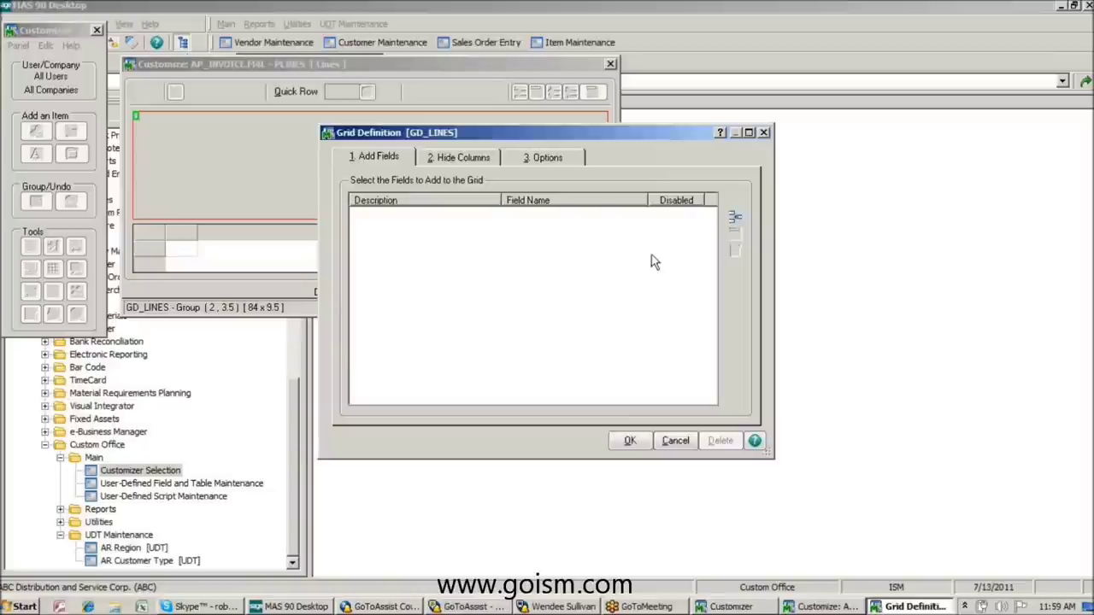
click(734, 219)
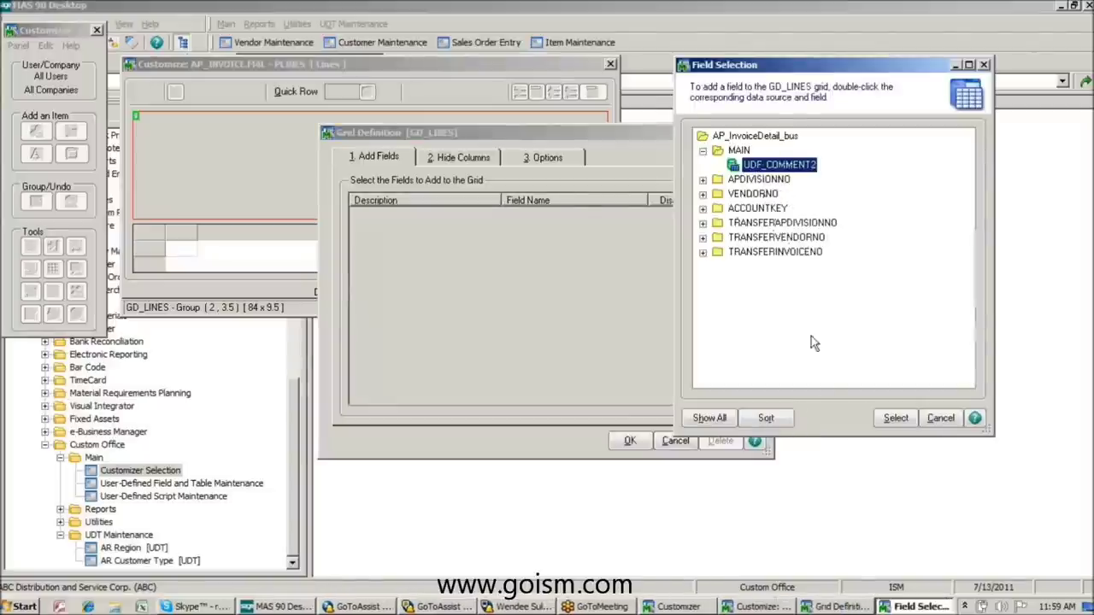
click(894, 418)
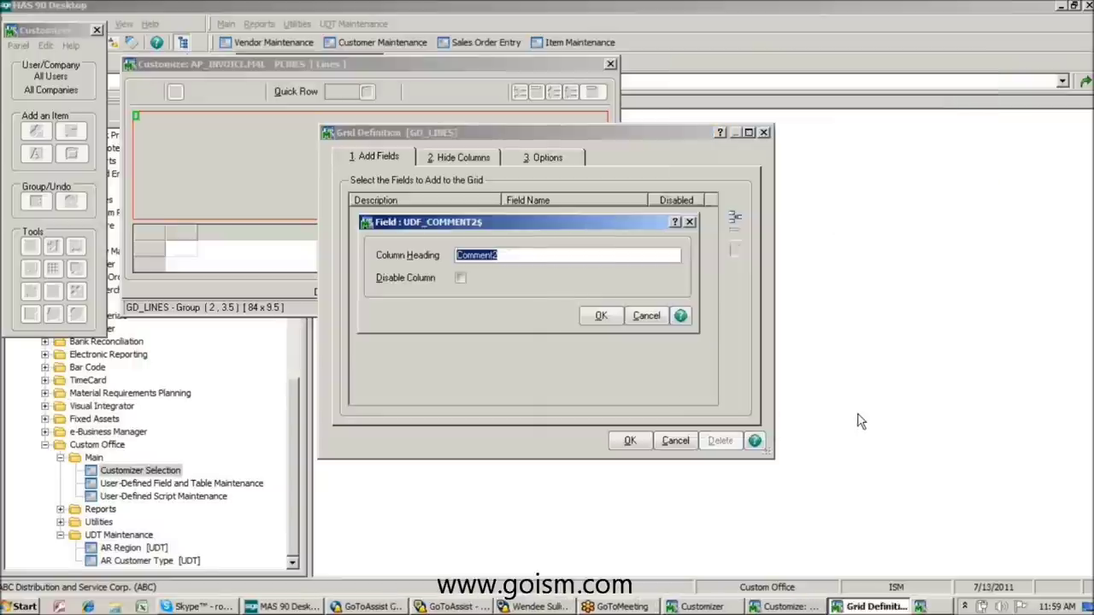
click(603, 316)
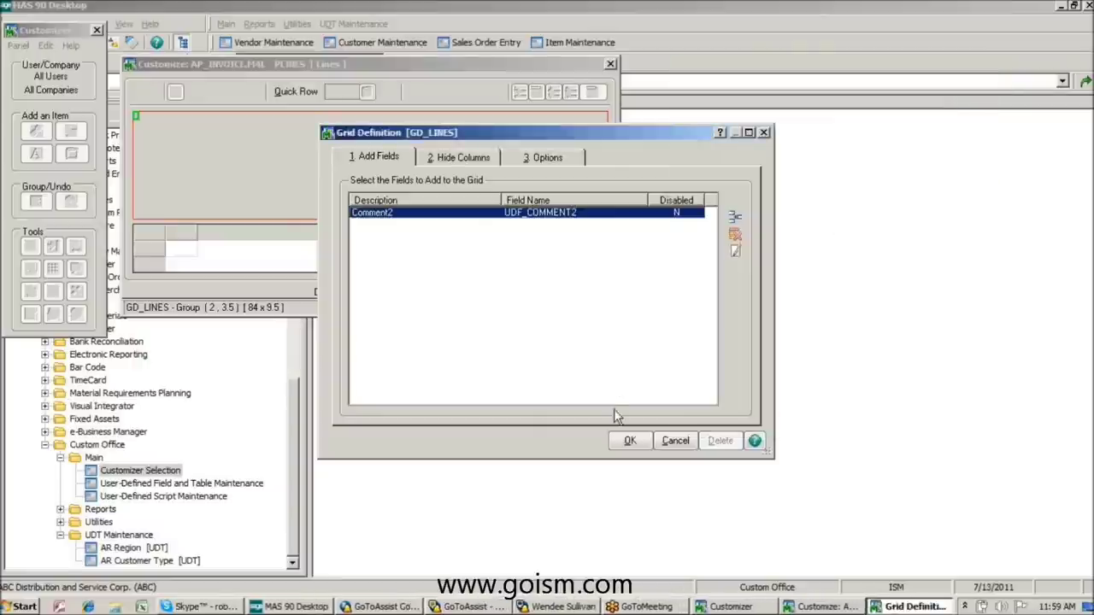
click(628, 442)
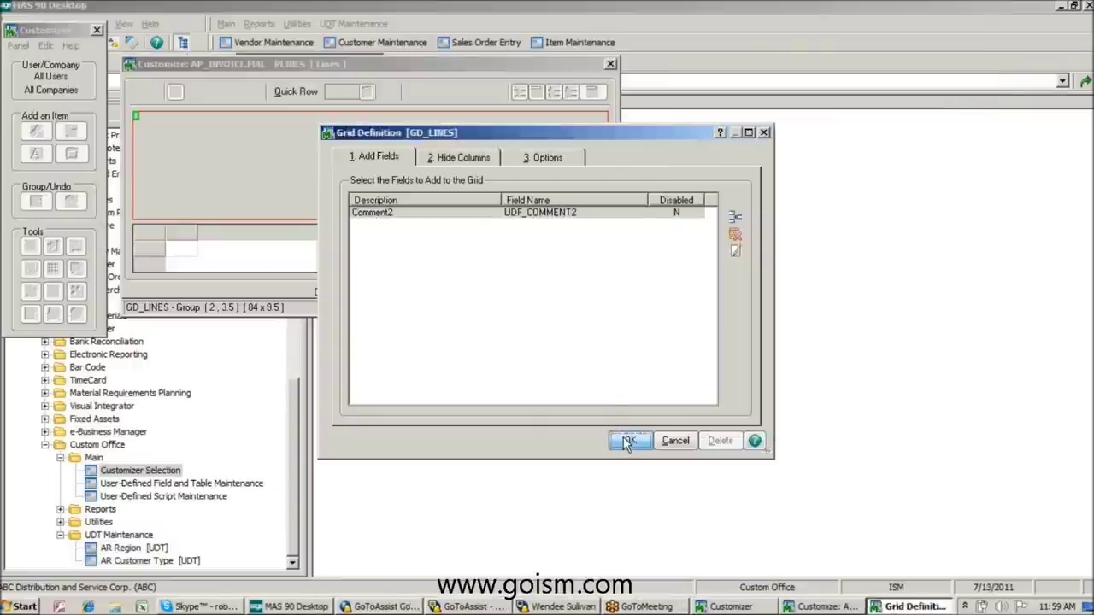
Close the customized Lines panel, saving the panel customizations, and close Customizer Selection.
click(610, 64)
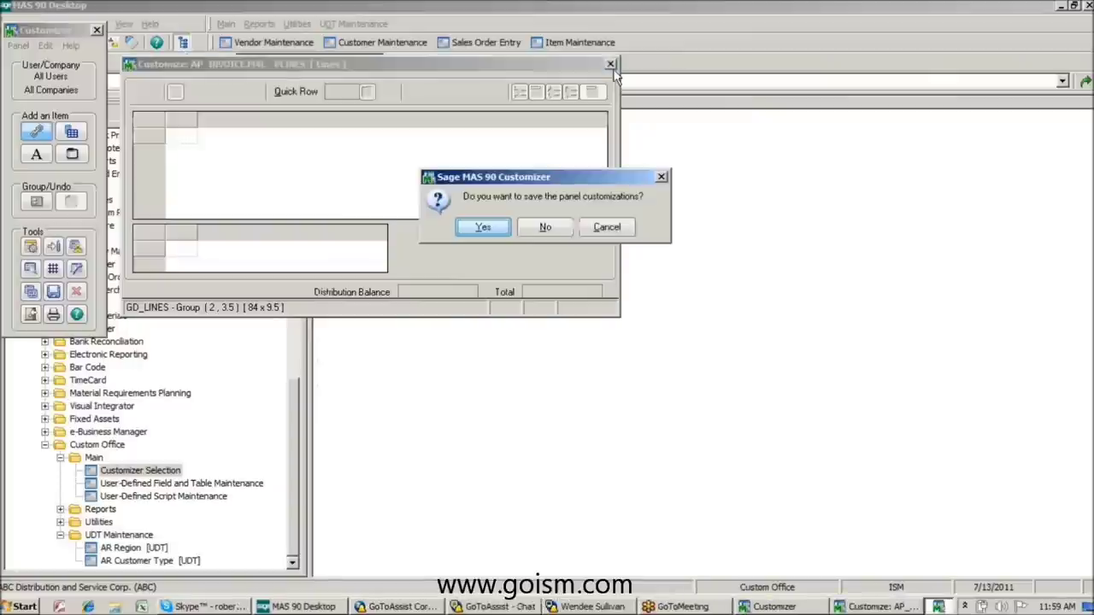
click(500, 227)
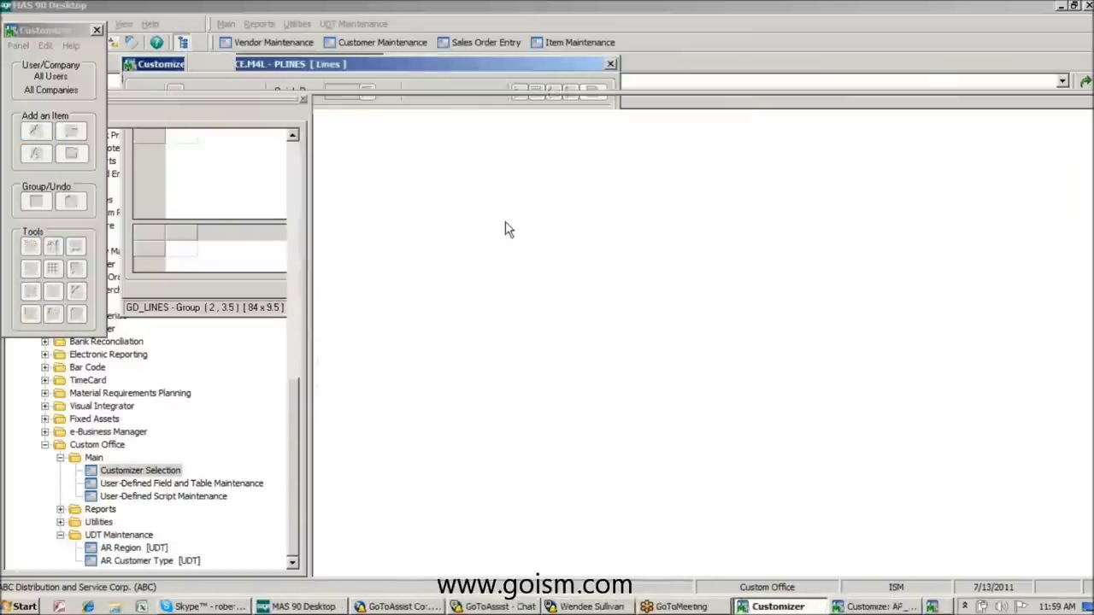
click(607, 509)
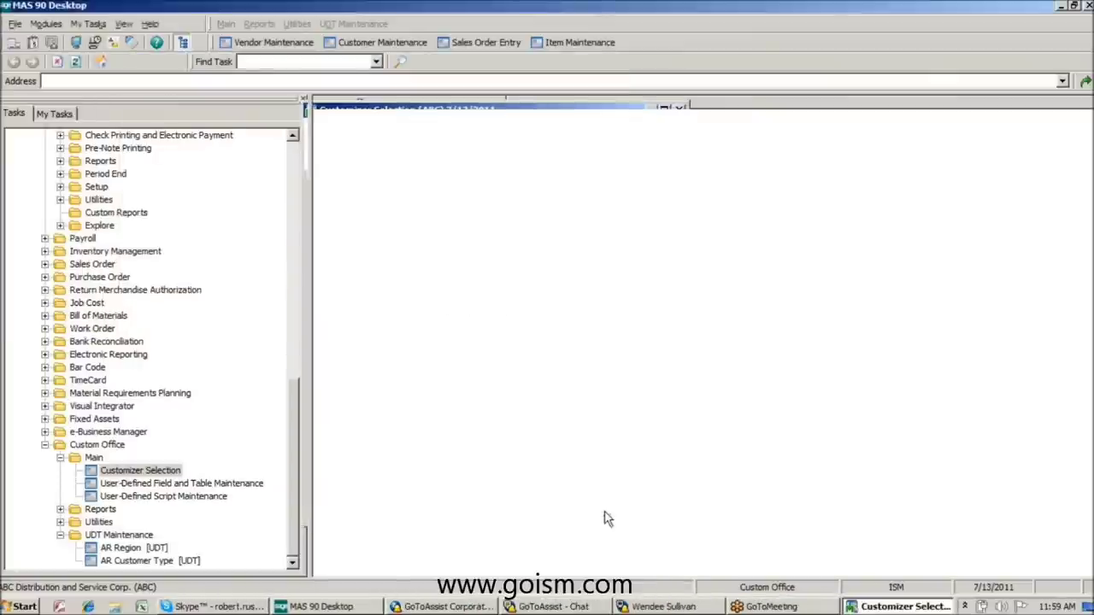
Start a new invoice numbered 567 for vendor Airway Property in Accounts Payable Invoice Data Entry.
drag(293, 413, 293, 314)
click(114, 304)
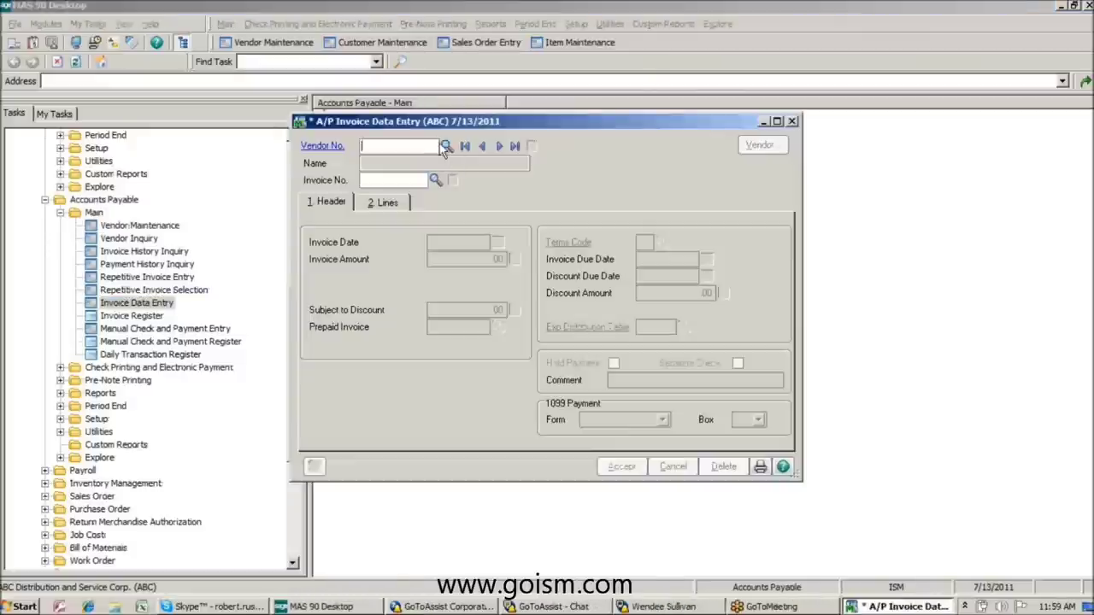
click(445, 147)
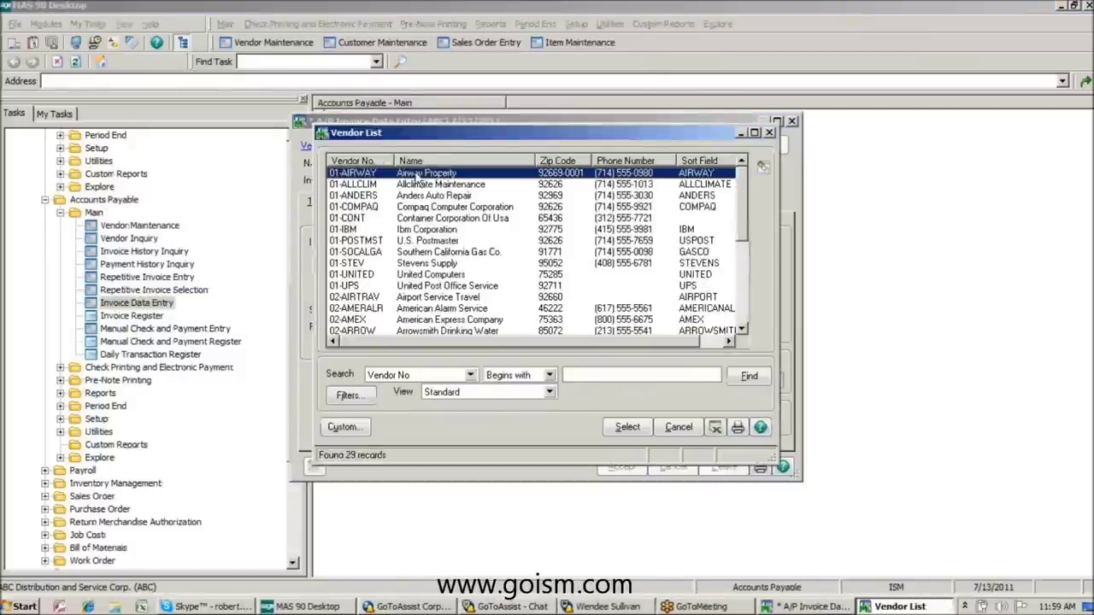
double_click(432, 171)
click(436, 182)
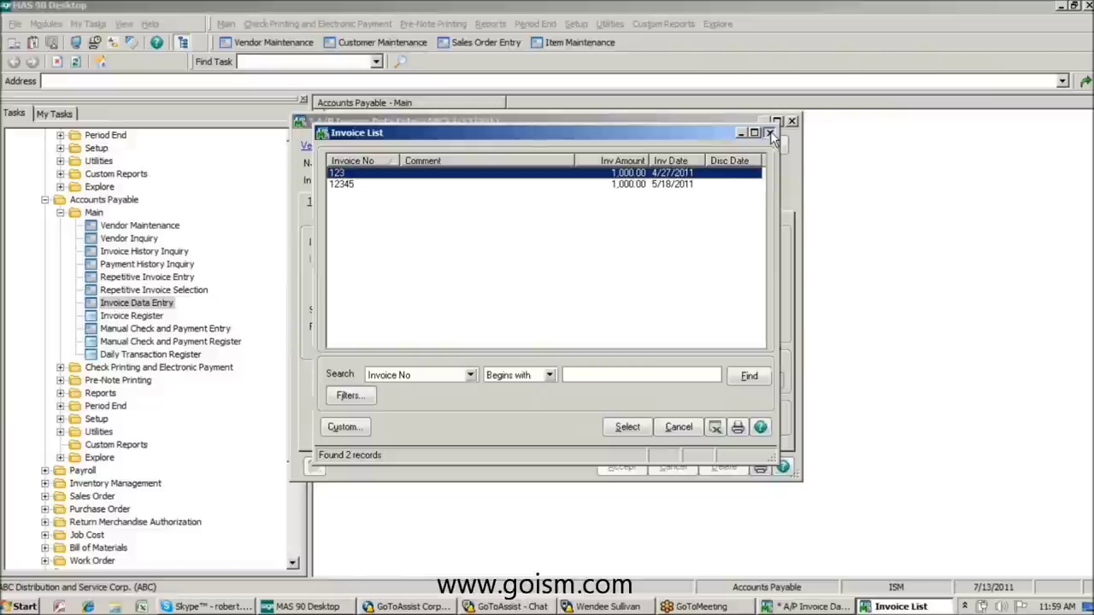
key(Escape)
text(567)
key(Tab)
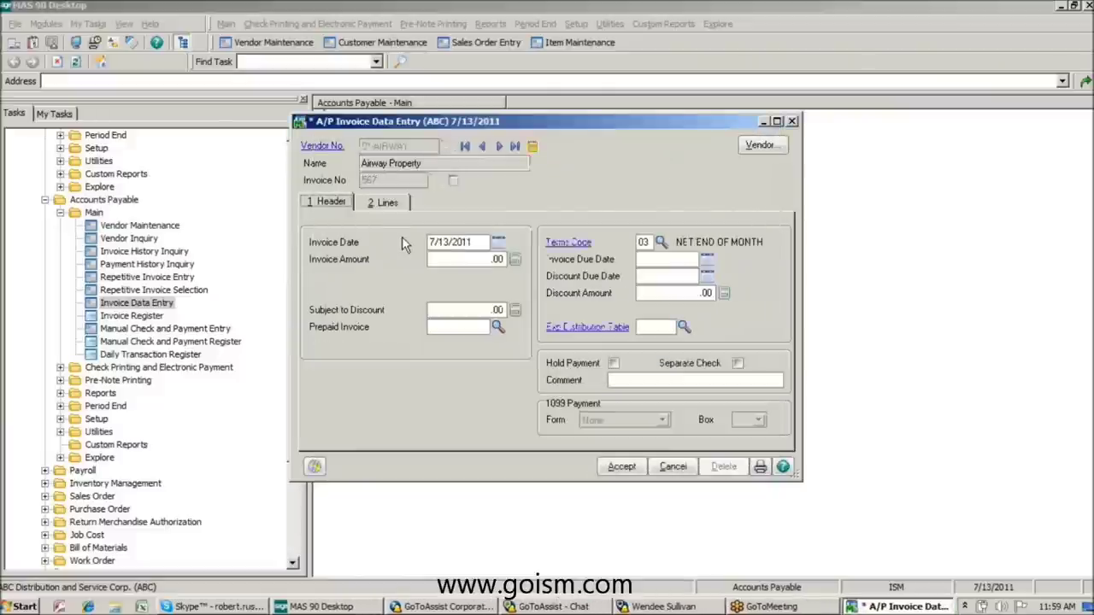
Set the invoice amount to 100.00 and show the distribution lines of the invoice.
click(498, 259)
text(.01)
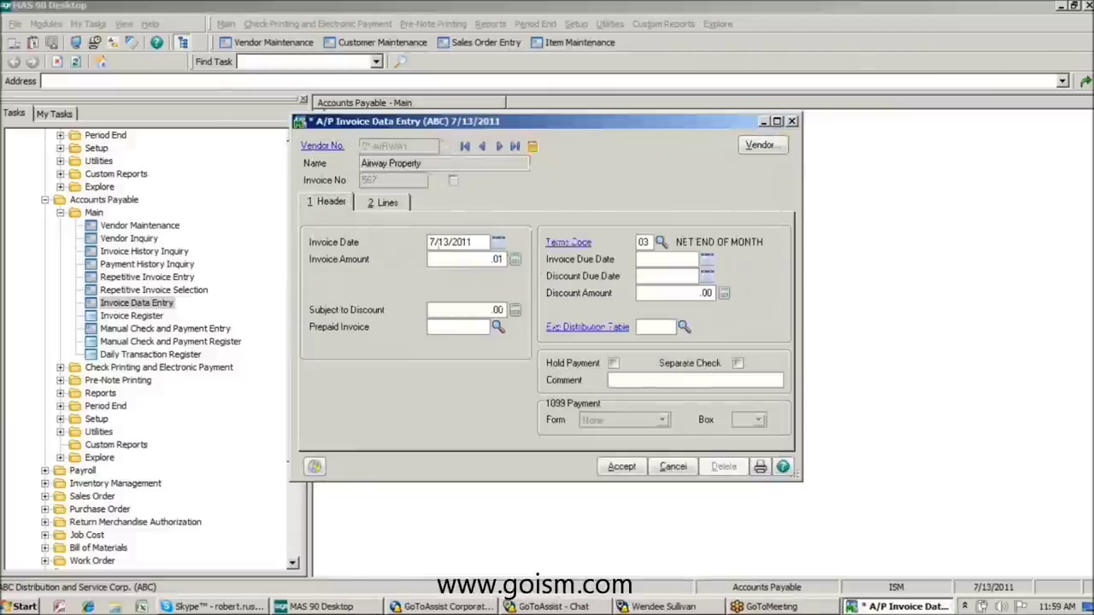
key(Tab)
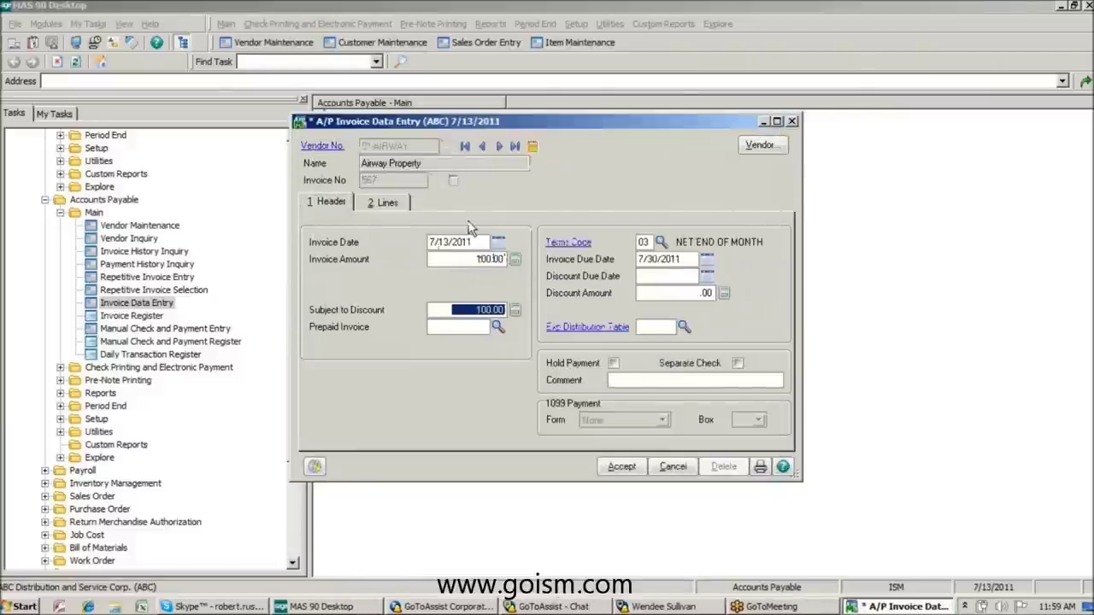
click(398, 210)
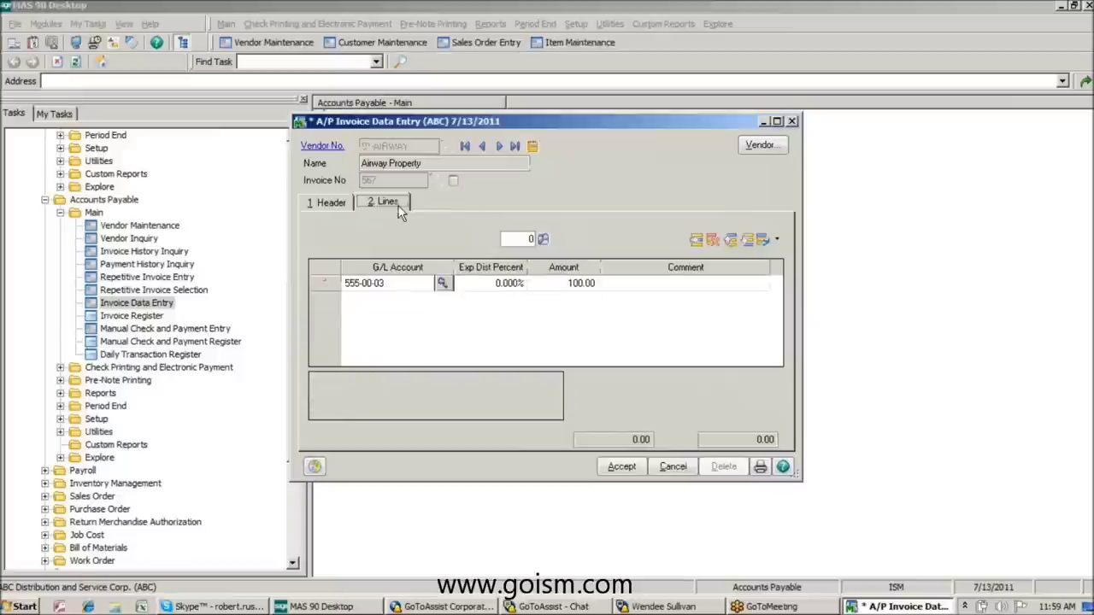
Reset all grids of the A/P Invoice Data Entry panel to their default layout.
right_click(619, 332)
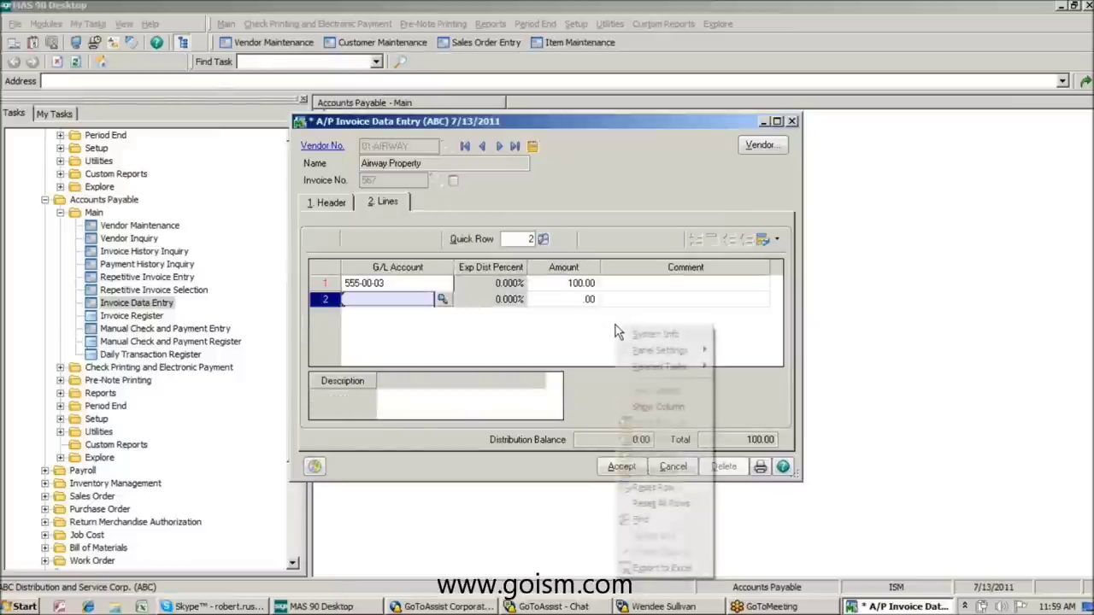
right_click(643, 184)
mouse_move(675, 203)
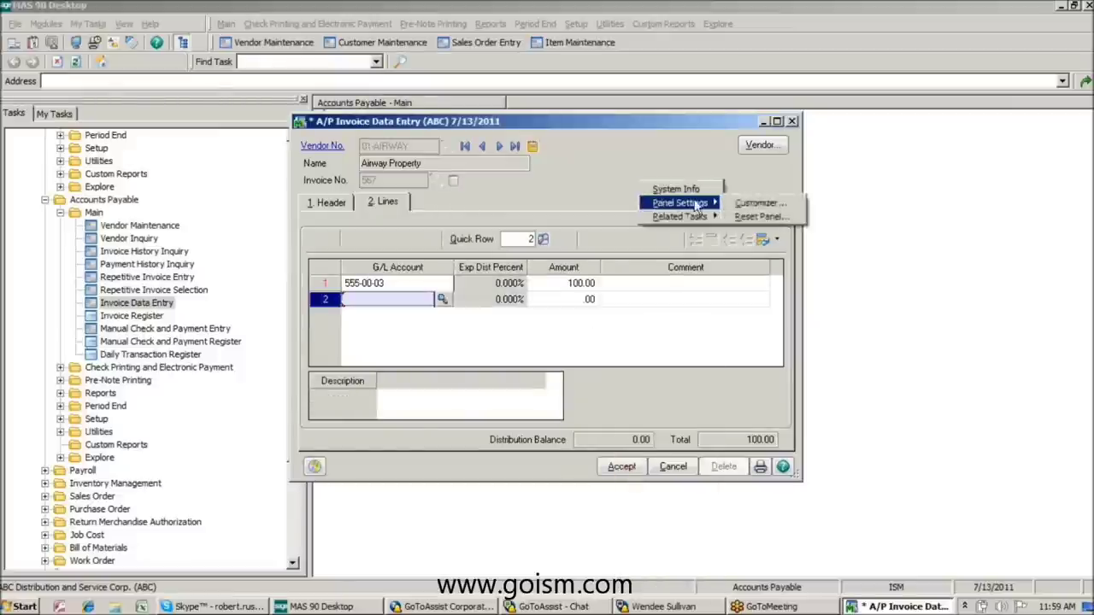
click(754, 218)
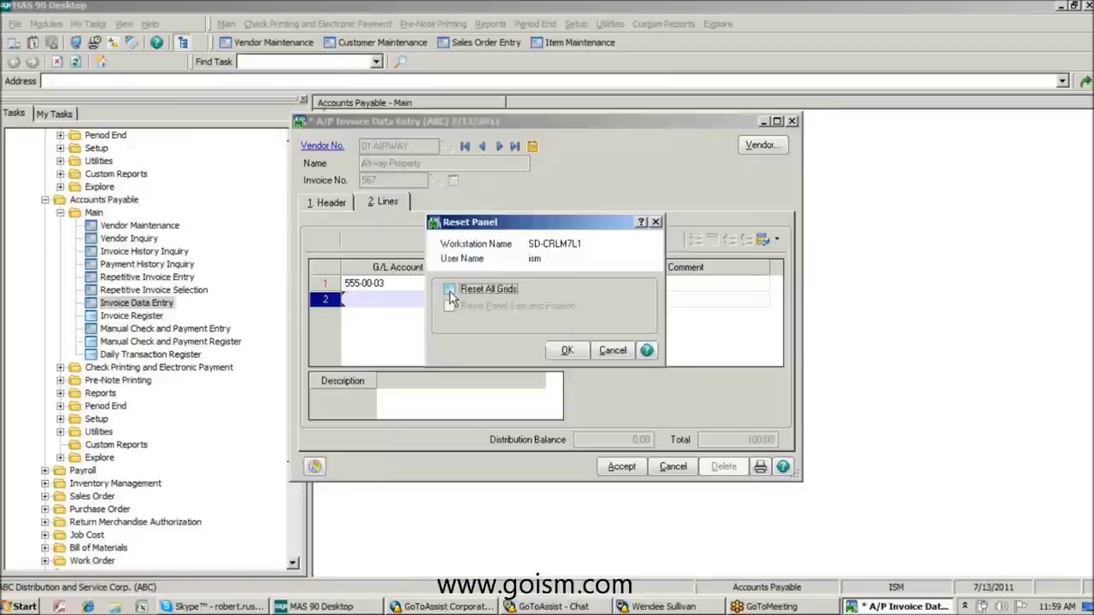
click(451, 292)
click(567, 351)
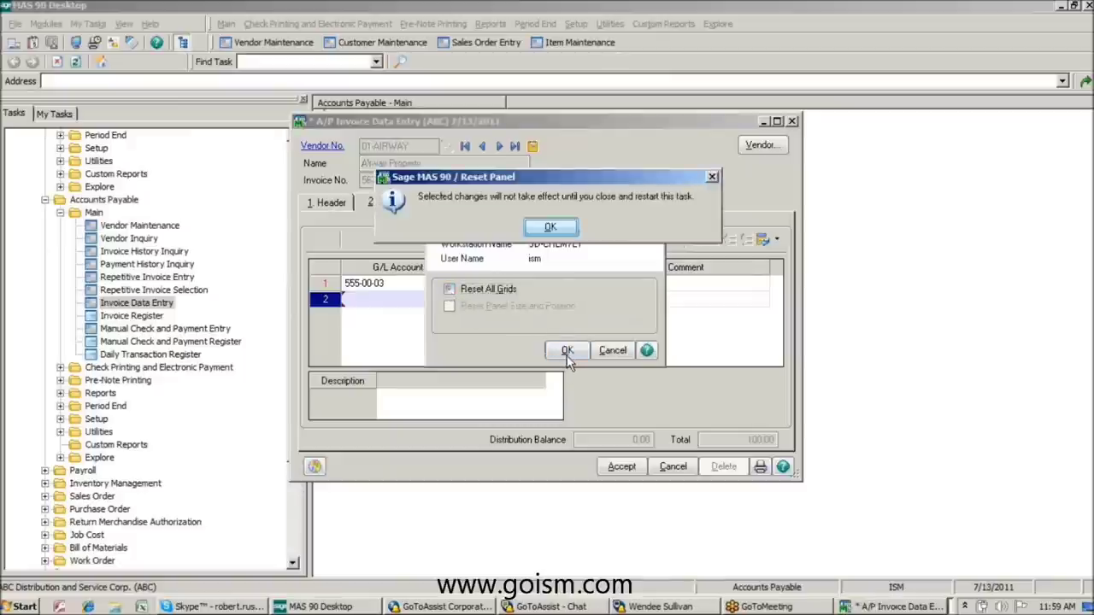
click(552, 226)
Close A/P Invoice Data Entry, saving the invoice, and restart the Invoice Data Entry task.
click(792, 120)
click(484, 227)
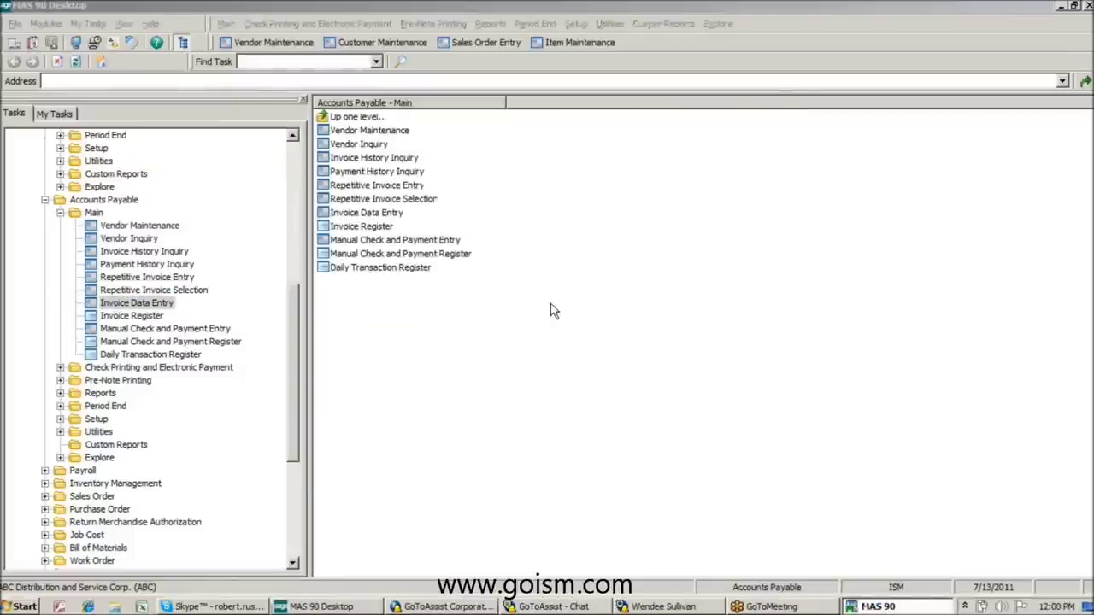
key(Return)
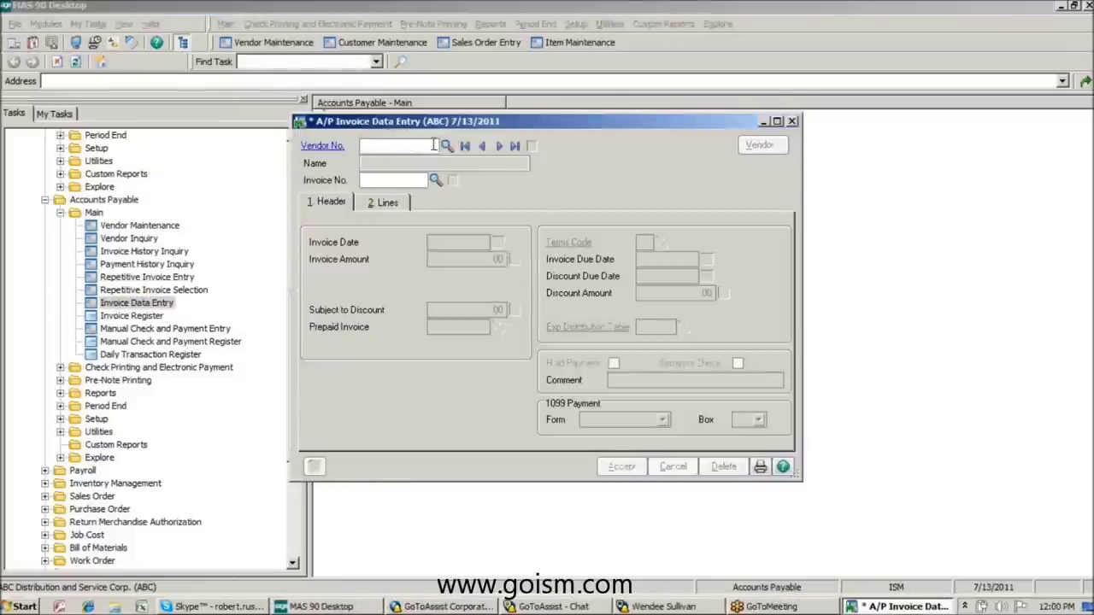
Recall invoice 567 for vendor Airway Property and show its distribution lines.
click(447, 146)
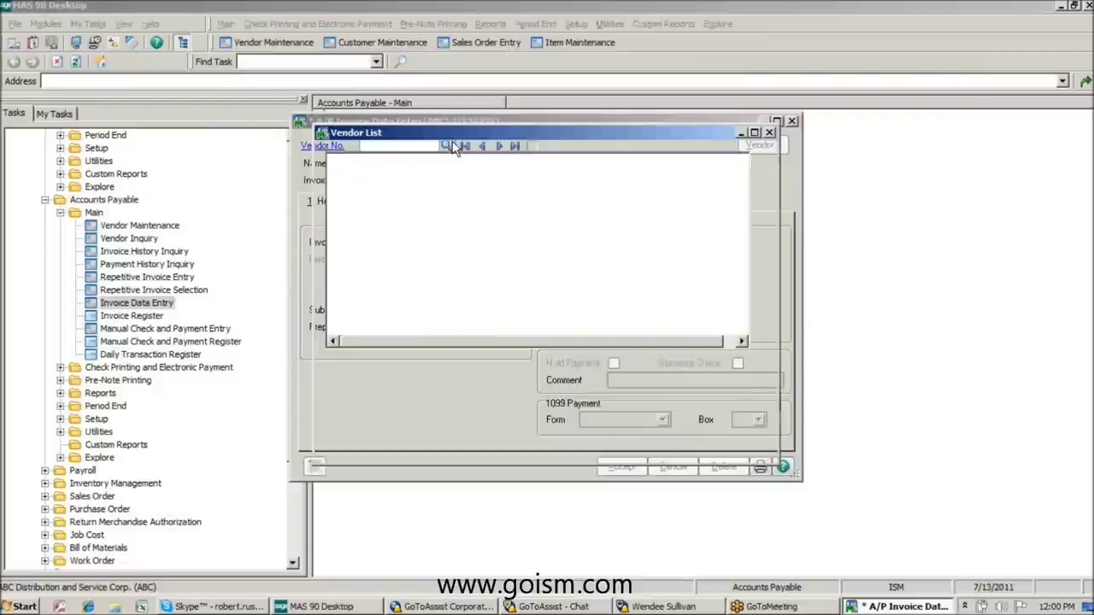
double_click(441, 176)
text(567)
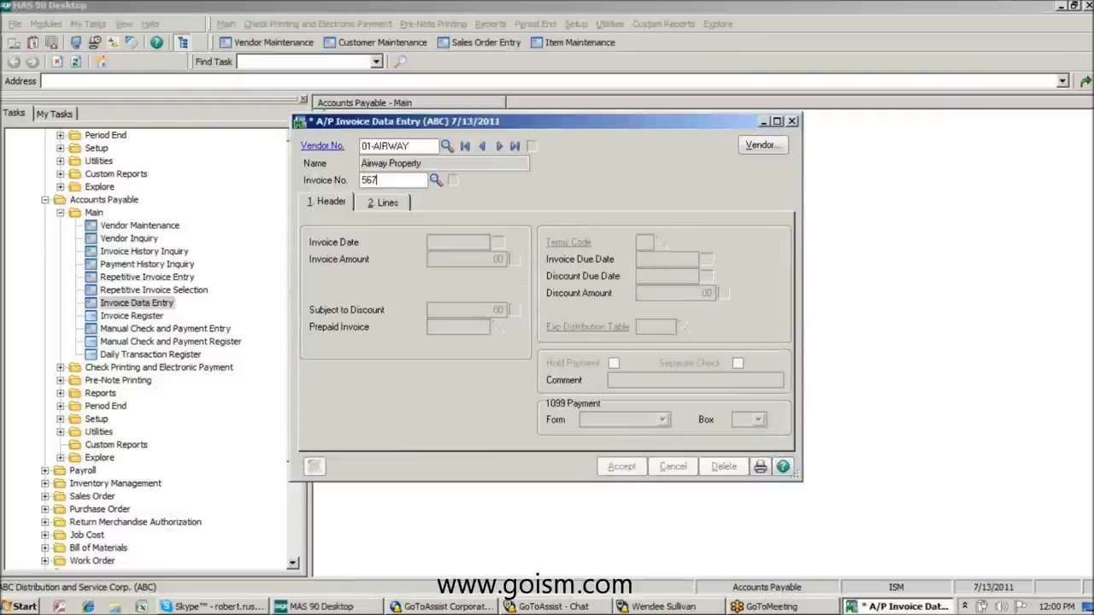
key(Tab)
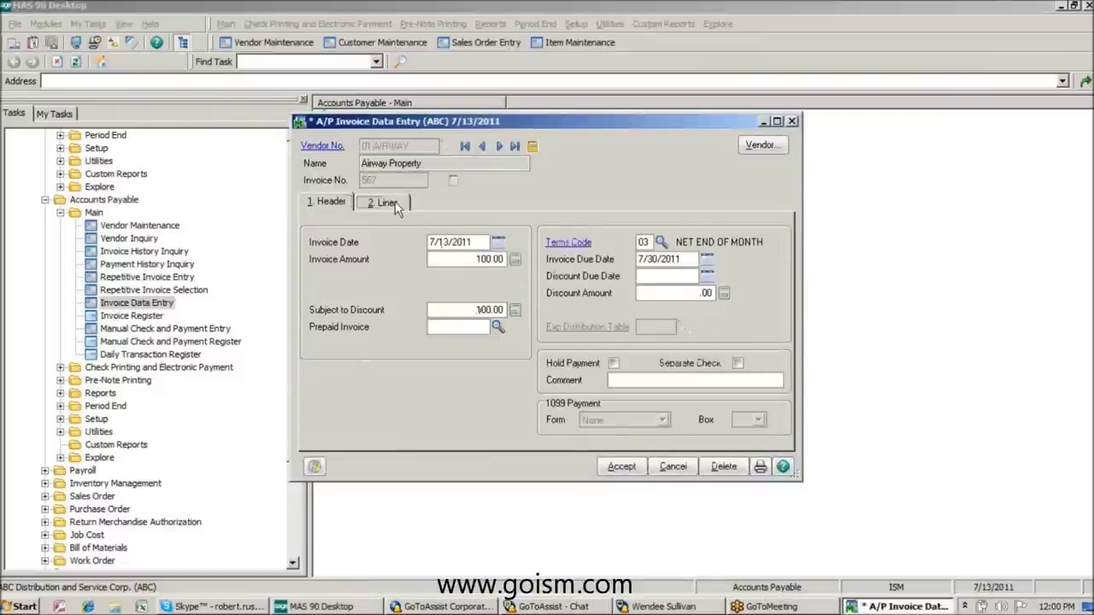
click(386, 203)
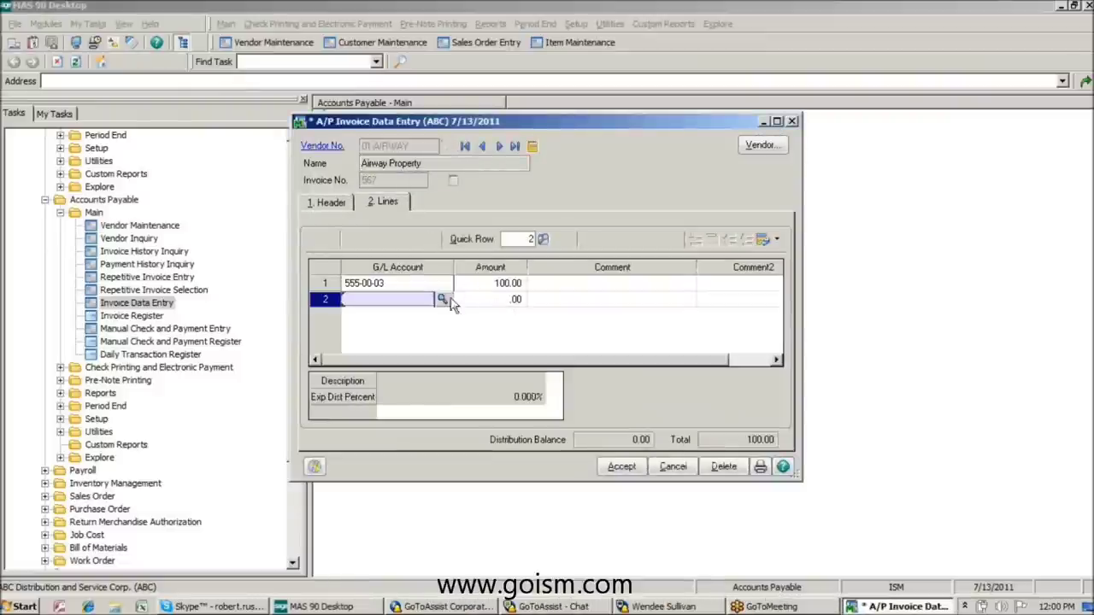
Go through the Comment cells of the lines grid to the Comment2 cell of the first line.
click(593, 299)
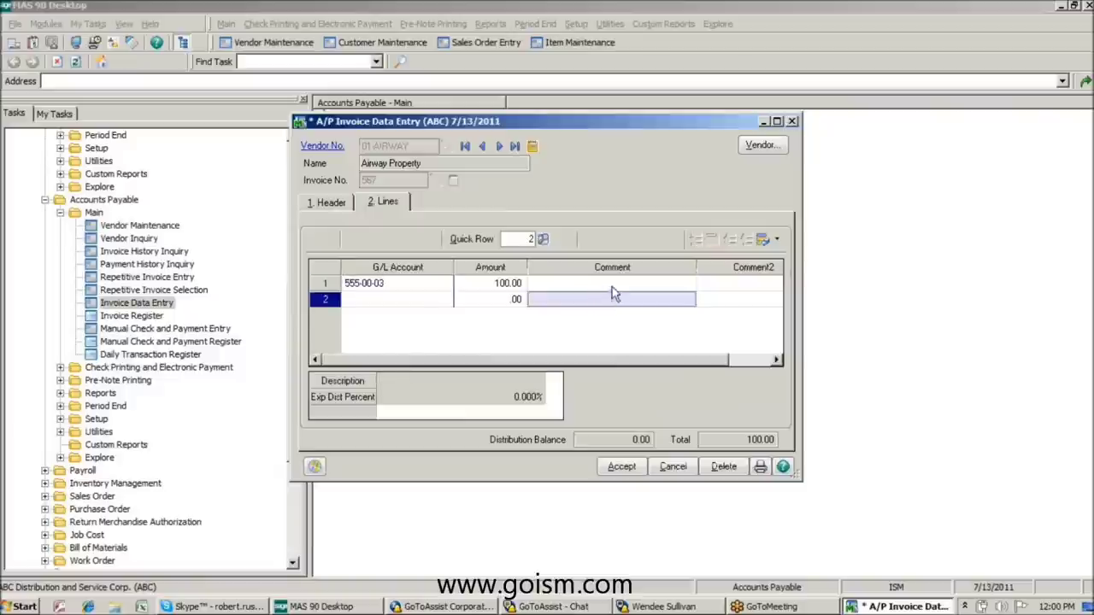
click(611, 288)
click(715, 289)
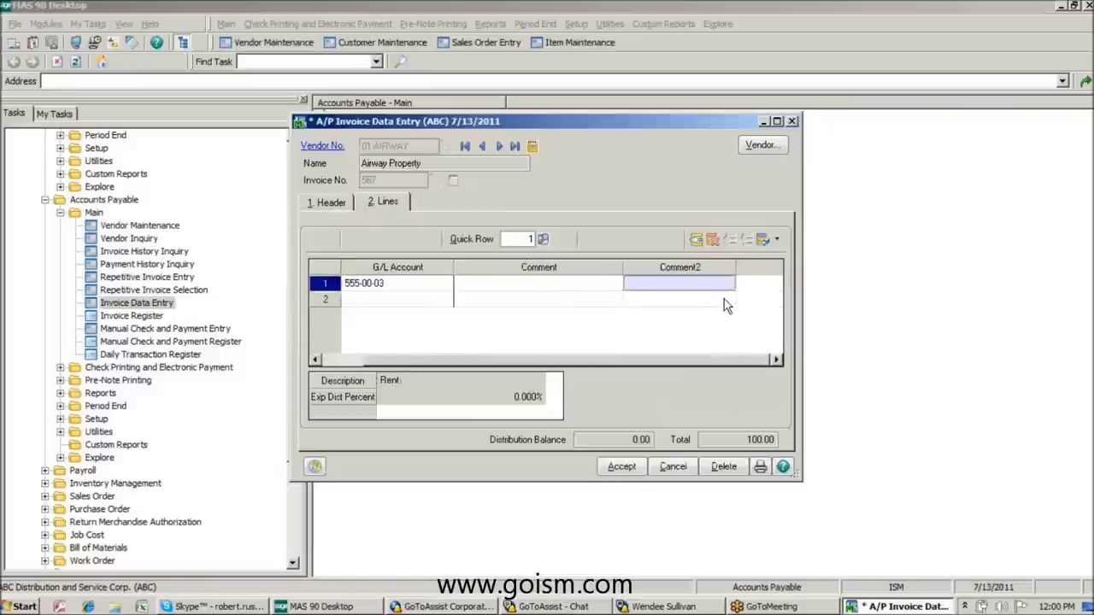